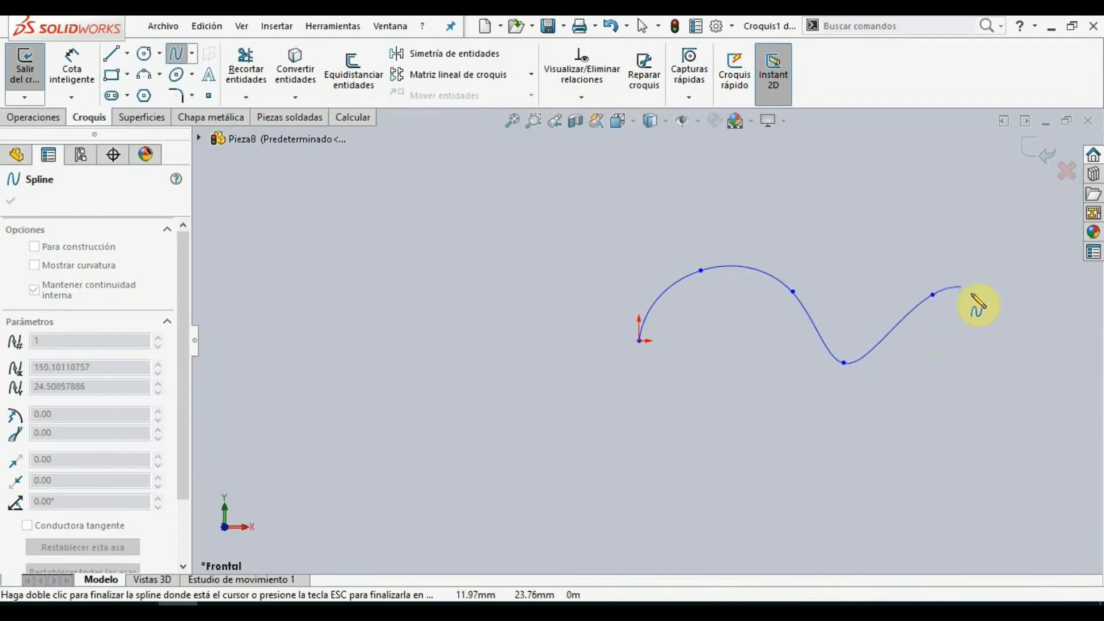
- Complete the open wavy spline with further points along its far end and finish it at a low end point
scroll(987, 315, "up", 3)
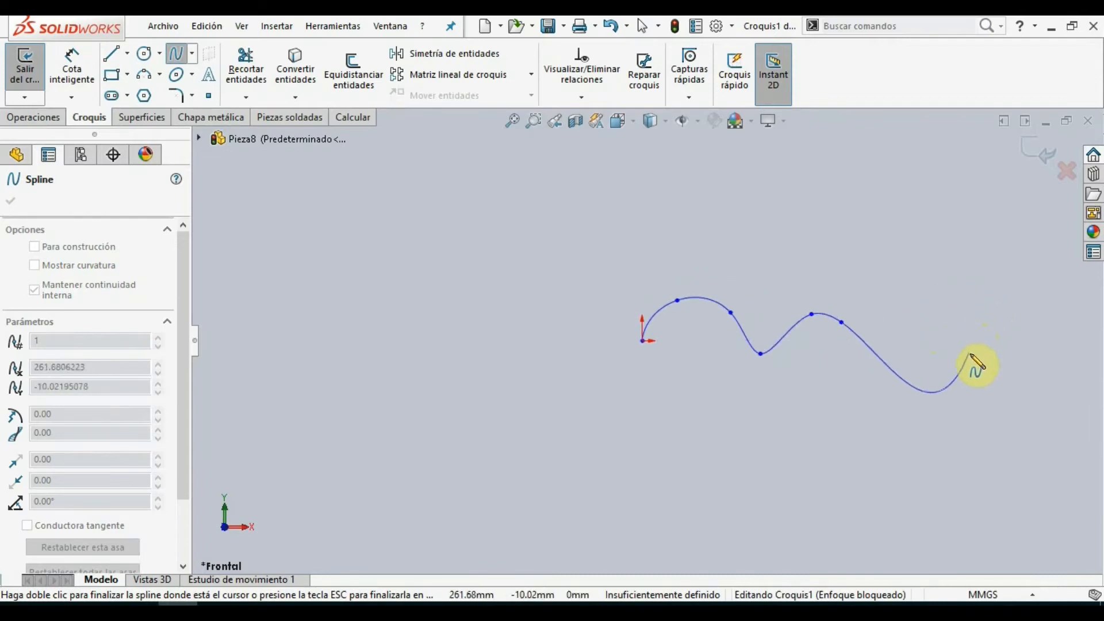
left_click(974, 340)
left_click(1019, 295)
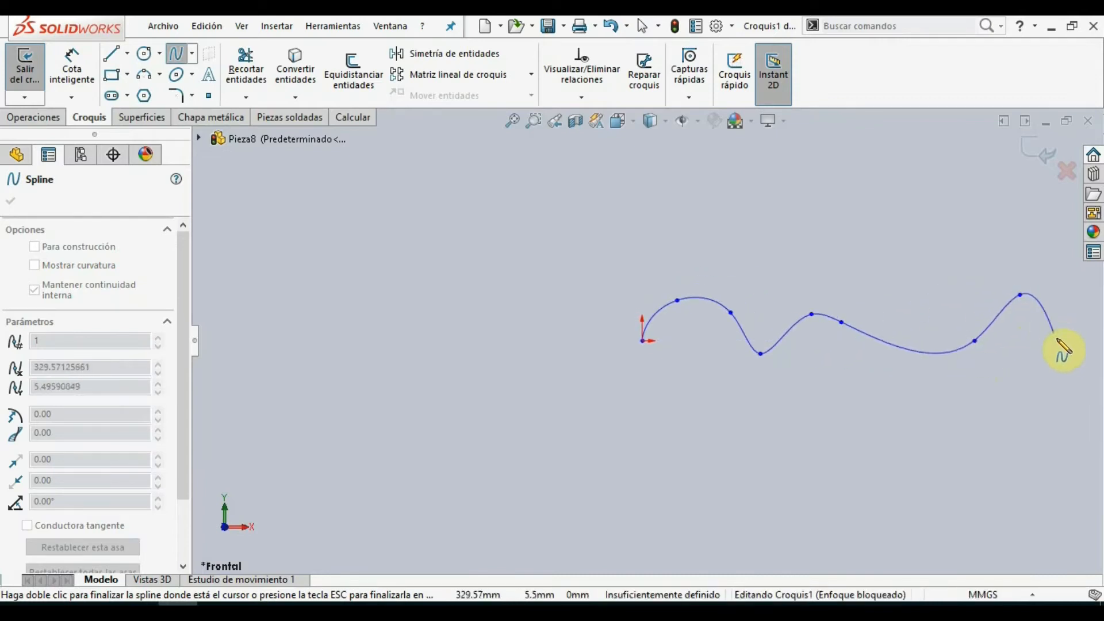
double_click(1070, 358)
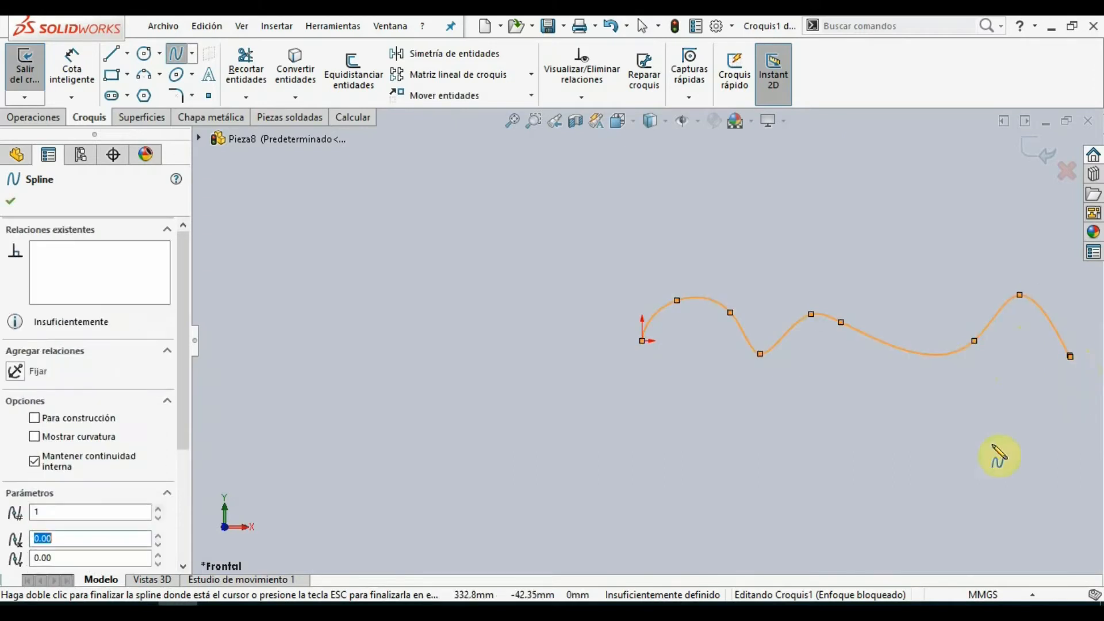
- Extrude the open wavy spline as a surface to a depth of 264 mm
middle_click_drag(517, 397, 596, 383)
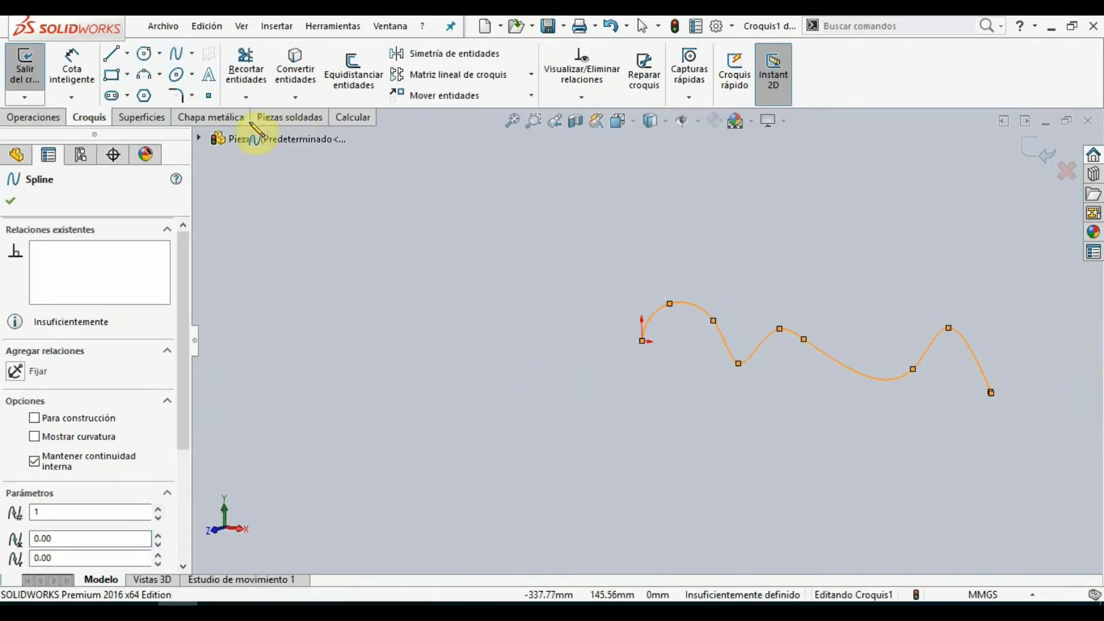
left_click(38, 119)
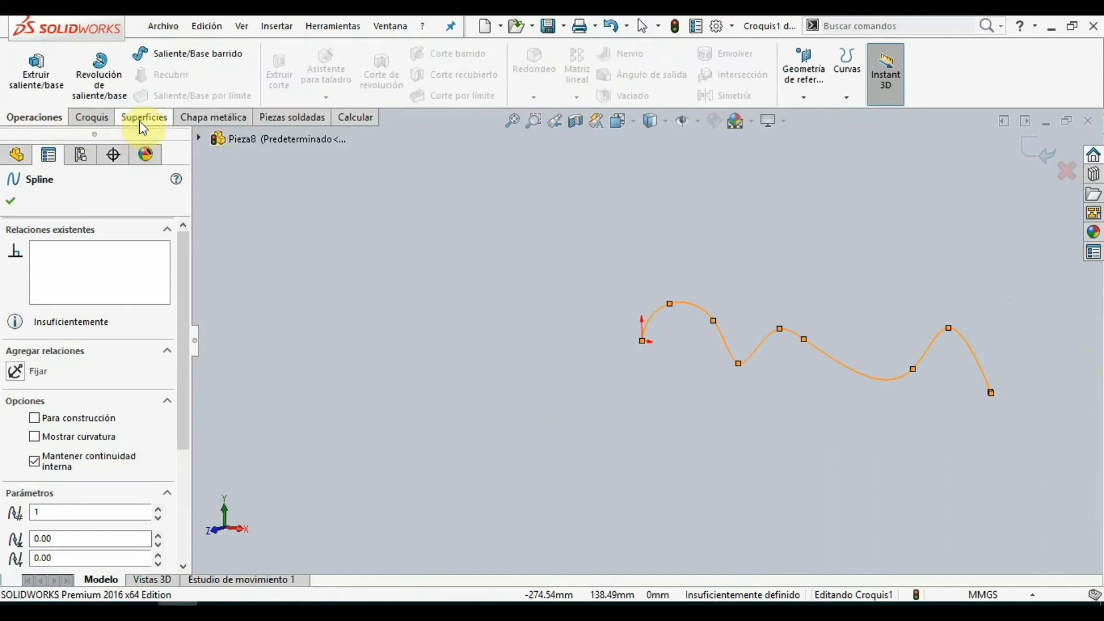
left_click(138, 119)
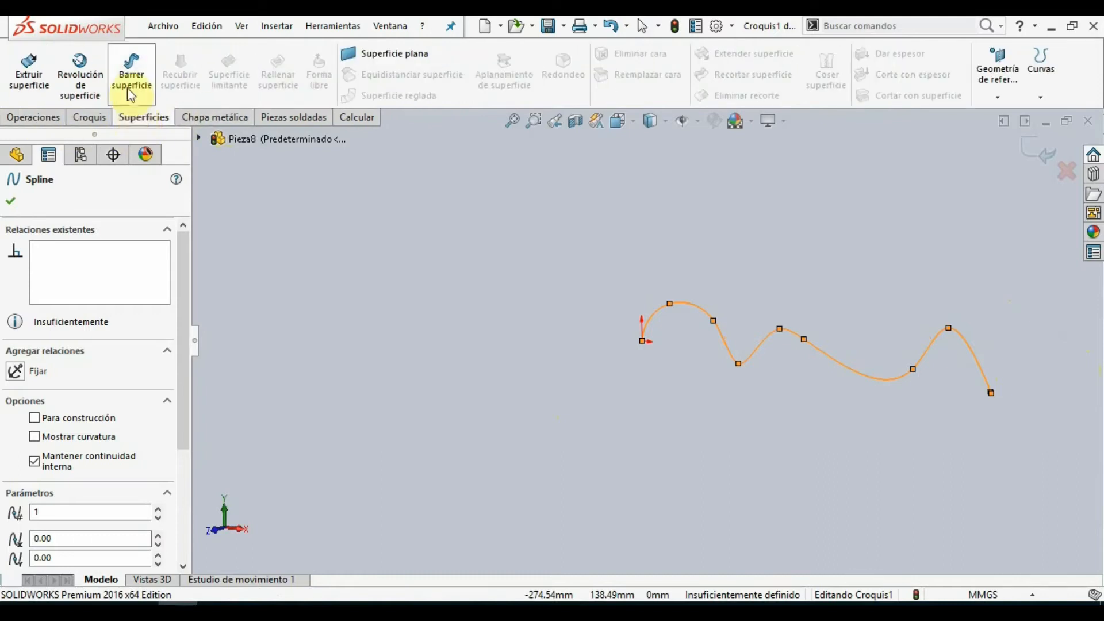
left_click(32, 69)
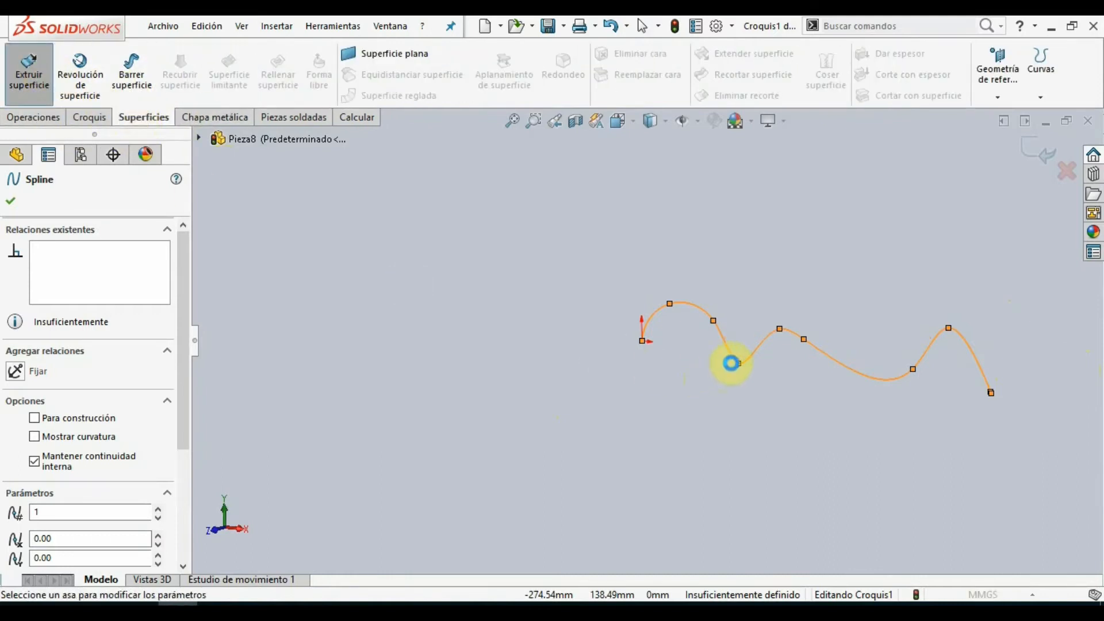
middle_click_drag(717, 387, 782, 388)
left_click_drag(793, 359, 572, 452)
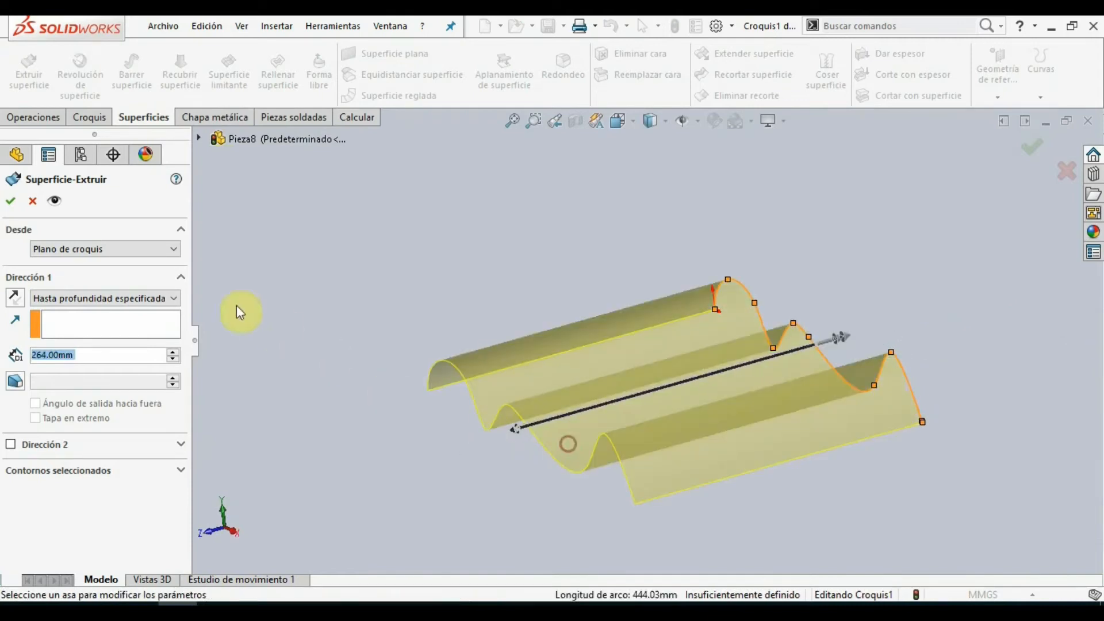
left_click(17, 203)
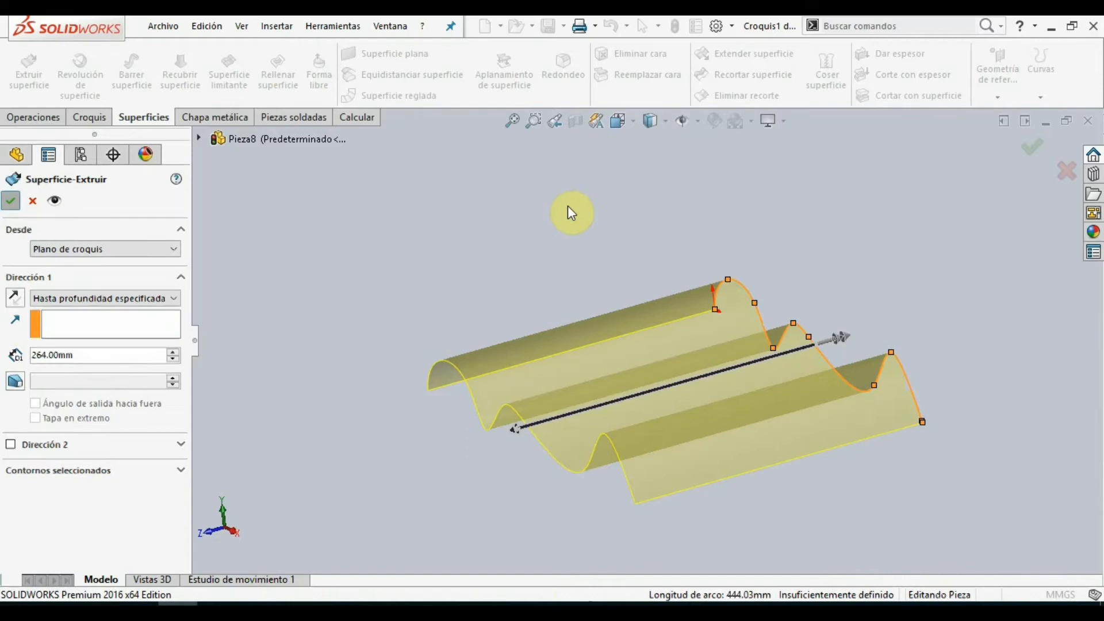
- Thicken the extruded wavy surface into a solid with a thickness of 1 mm
mouse_move(939, 233)
middle_mouse_down()
mouse_move(993, 197)
mouse_move(958, 263)
mouse_move(939, 165)
mouse_move(933, 253)
mouse_move(953, 249)
mouse_move(943, 249)
middle_mouse_up()
scroll(942, 263, "up", 3)
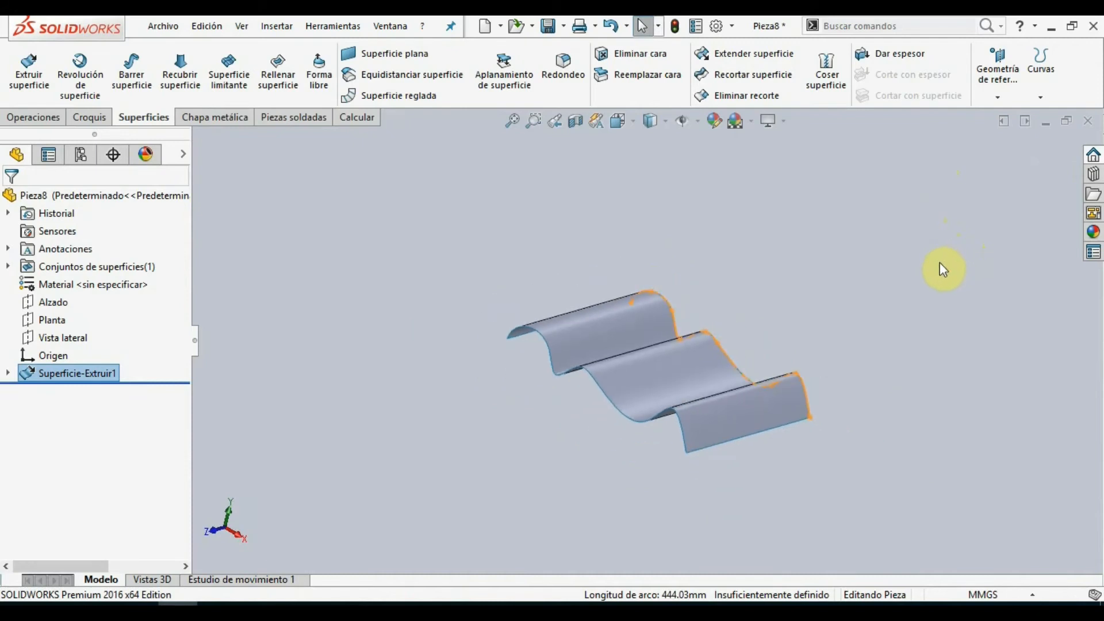
scroll(938, 264, "down", 2)
scroll(916, 267, "up", 2)
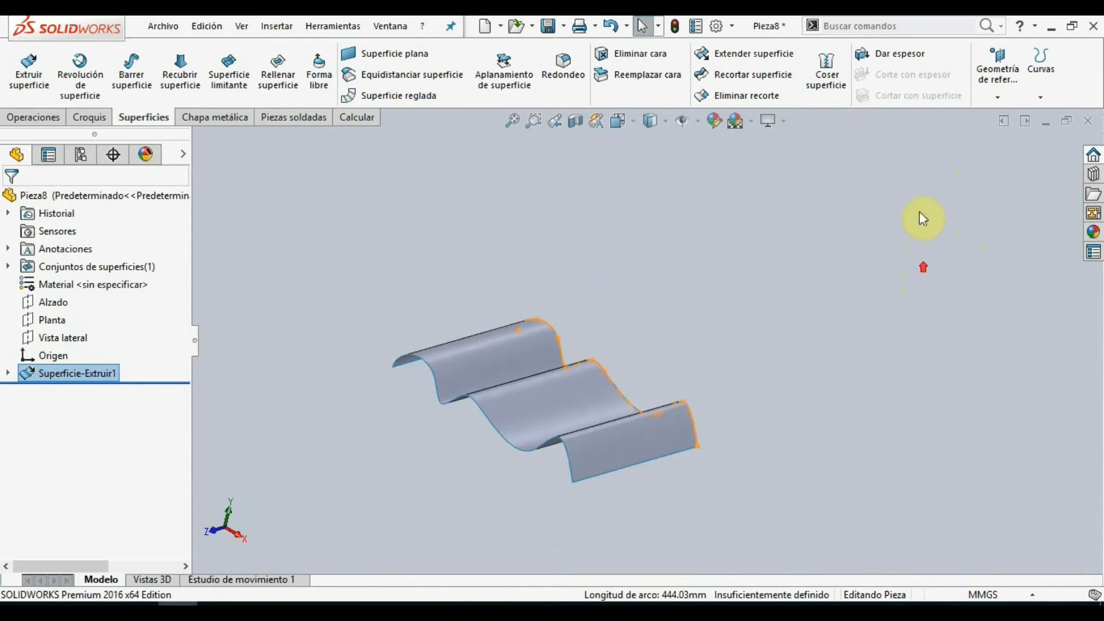
left_click(879, 58)
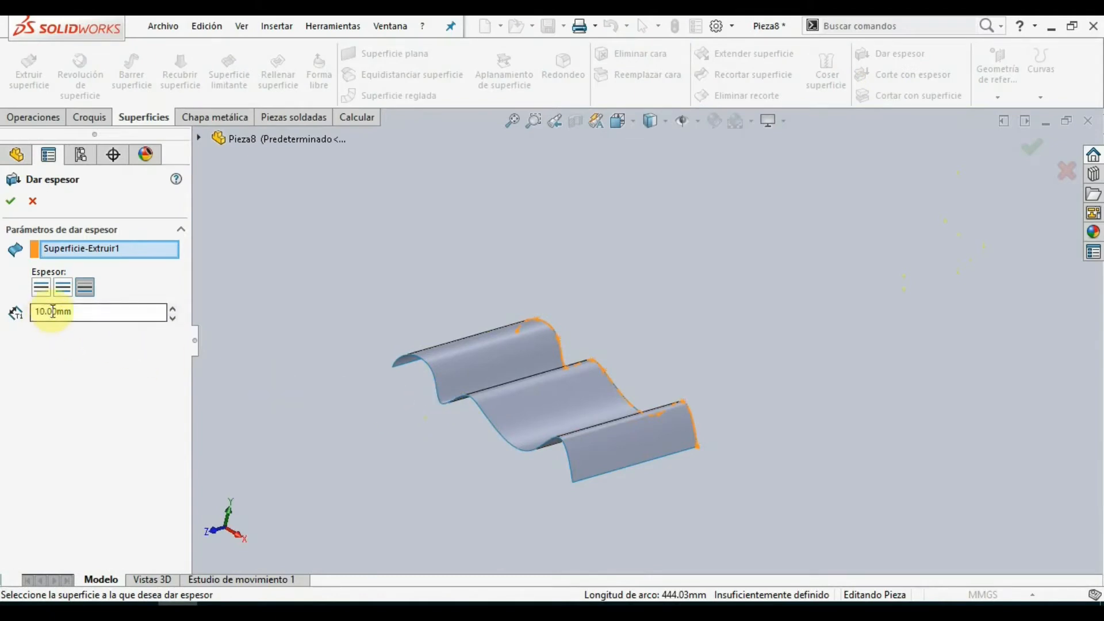
left_click_drag(26, 314, 8, 321)
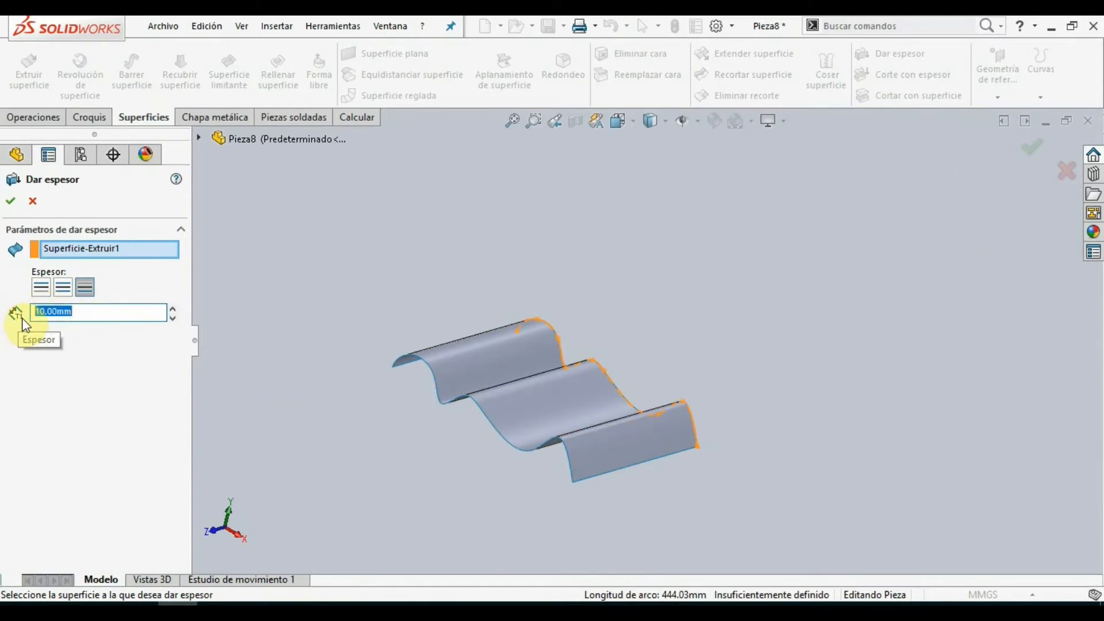
type("1")
key("Return")
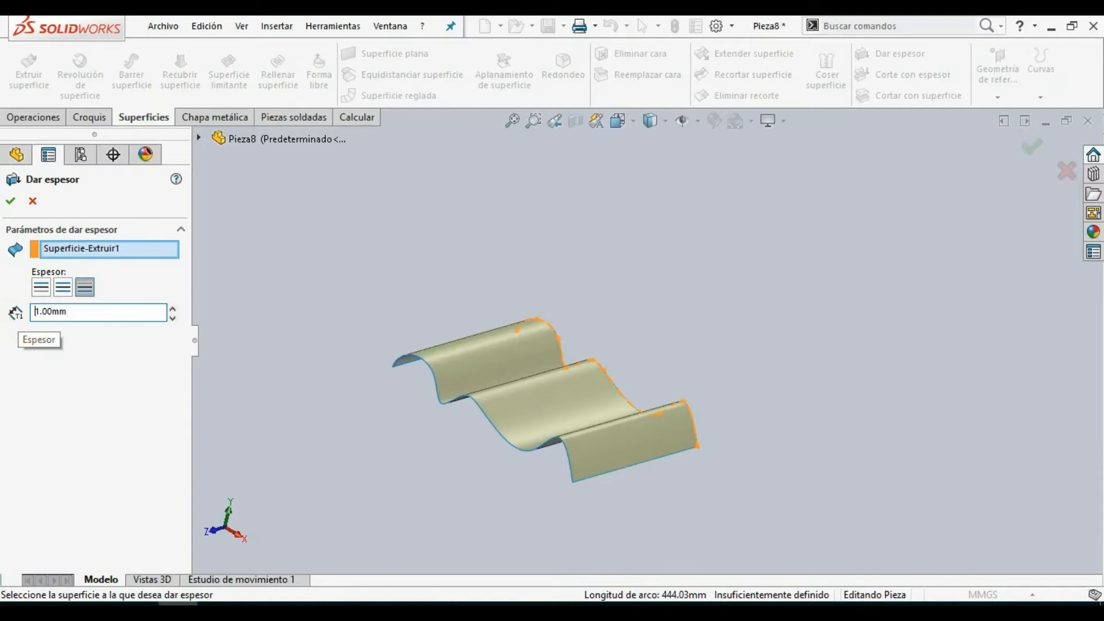
left_click(12, 206)
- Examine the thickened wavy sheet's edges and overall shape up close and from a distance
left_click(339, 329)
mouse_move(555, 287)
middle_mouse_down()
mouse_move(562, 337)
mouse_move(549, 320)
mouse_move(569, 386)
mouse_move(575, 364)
middle_mouse_up()
scroll(547, 321, "down", 8)
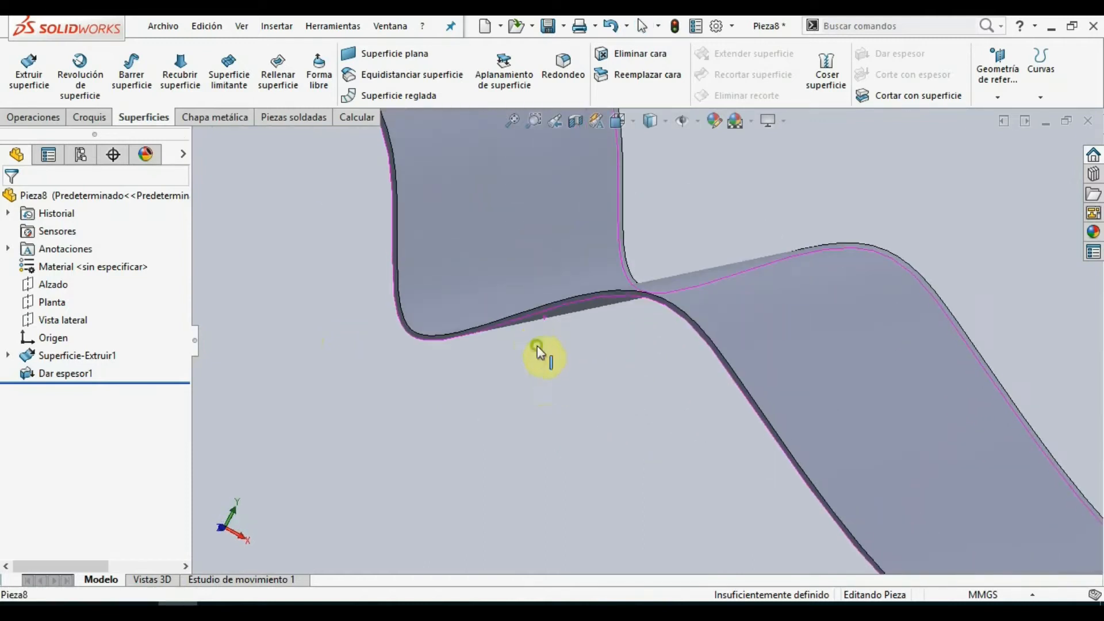
scroll(507, 360, "up", 10)
mouse_move(507, 360)
middle_mouse_down()
mouse_move(565, 374)
mouse_move(542, 378)
middle_mouse_up()
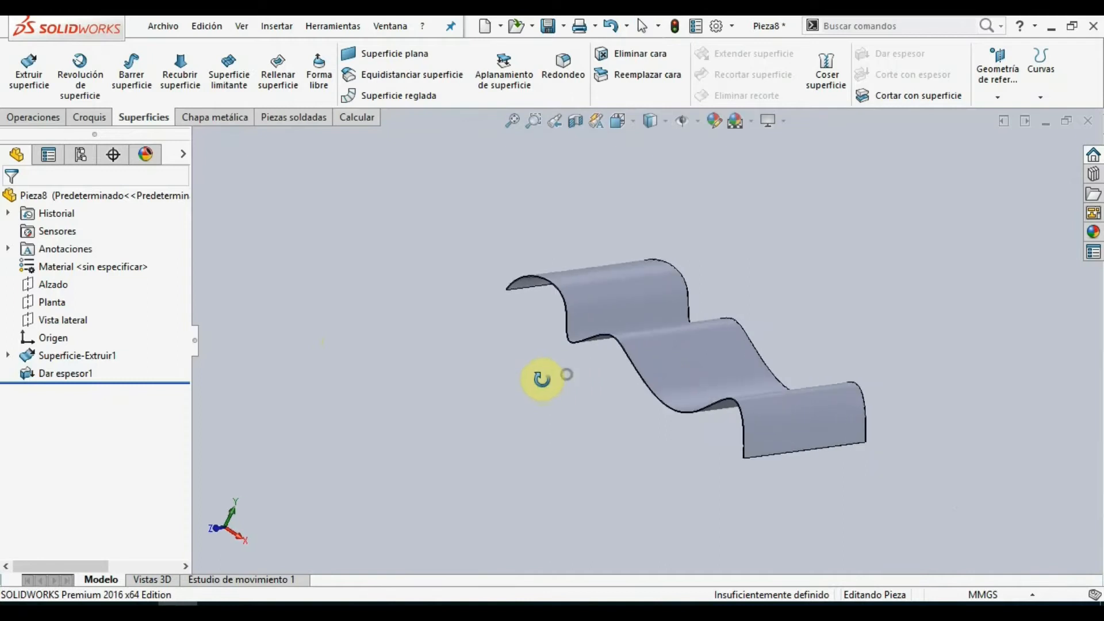
scroll(587, 384, "up", 3)
scroll(809, 408, "up", 2)
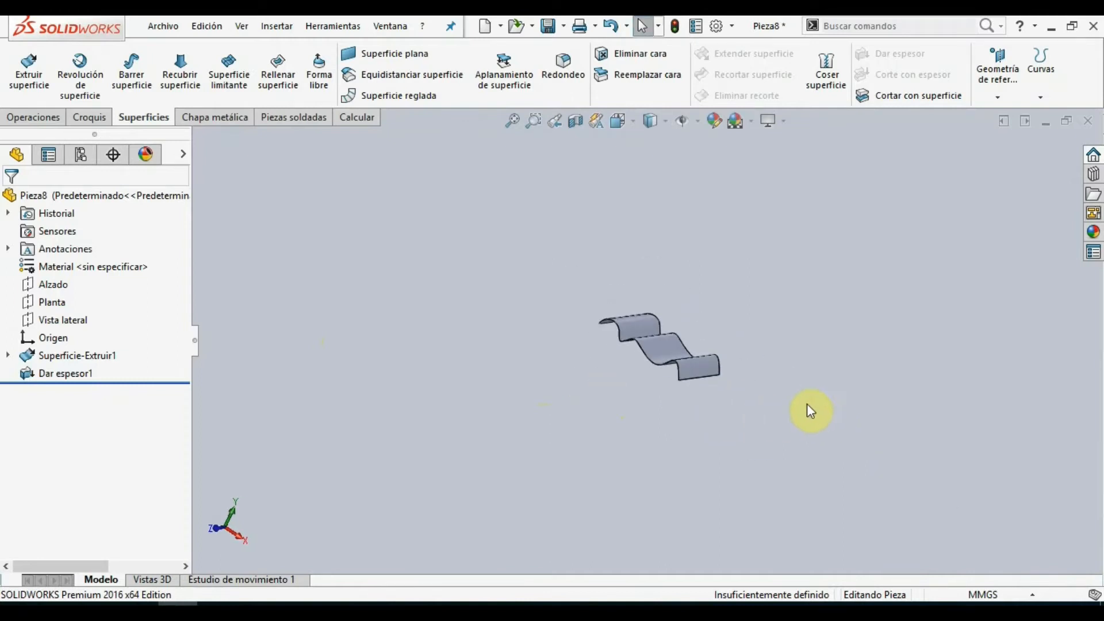
scroll(809, 407, "down", 2)
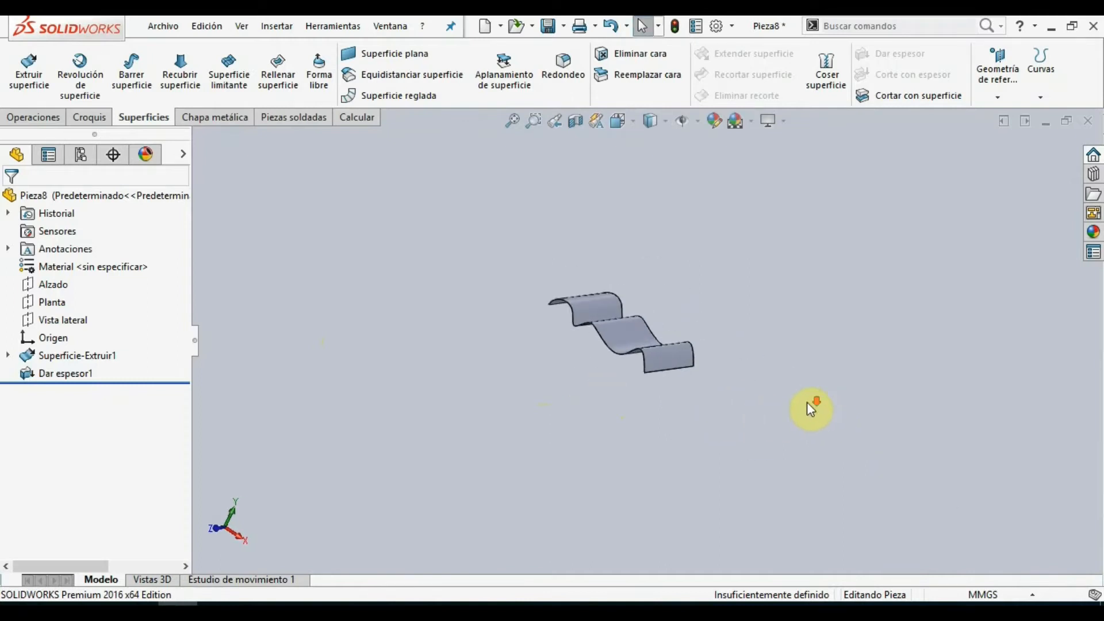
- Close the wavy sheet part without saving it and create a new part document
left_click(1089, 122)
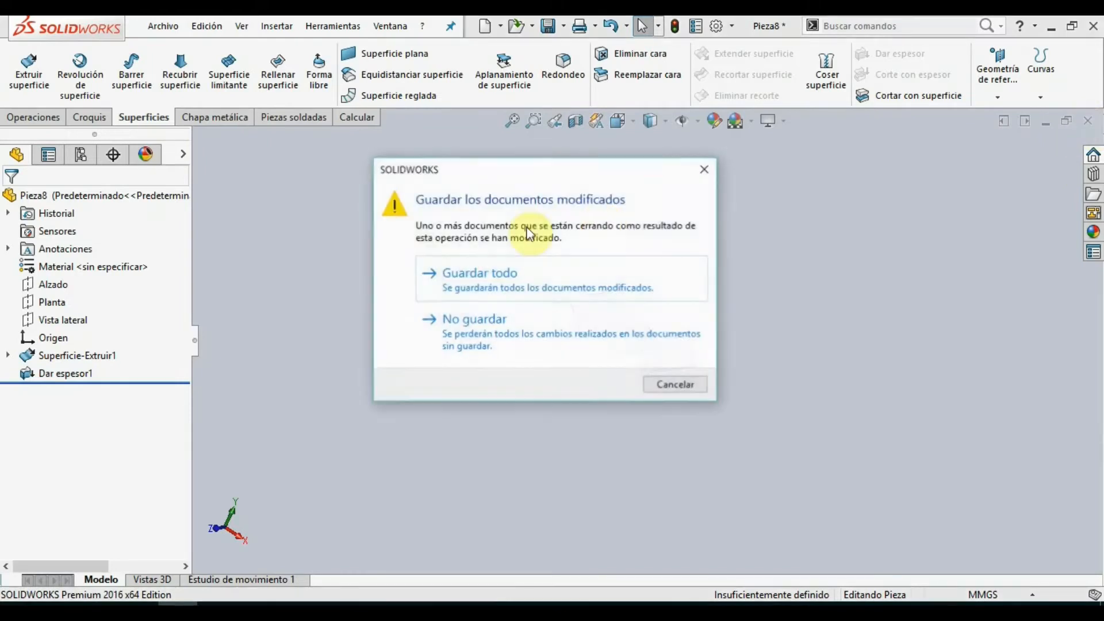
left_click(461, 326)
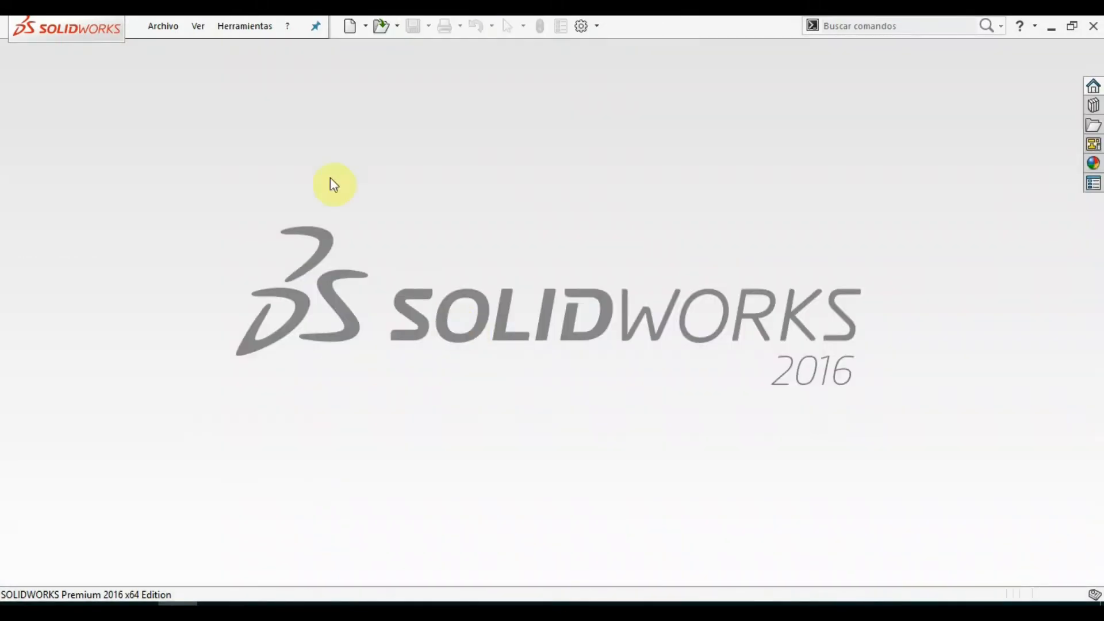
left_click(352, 26)
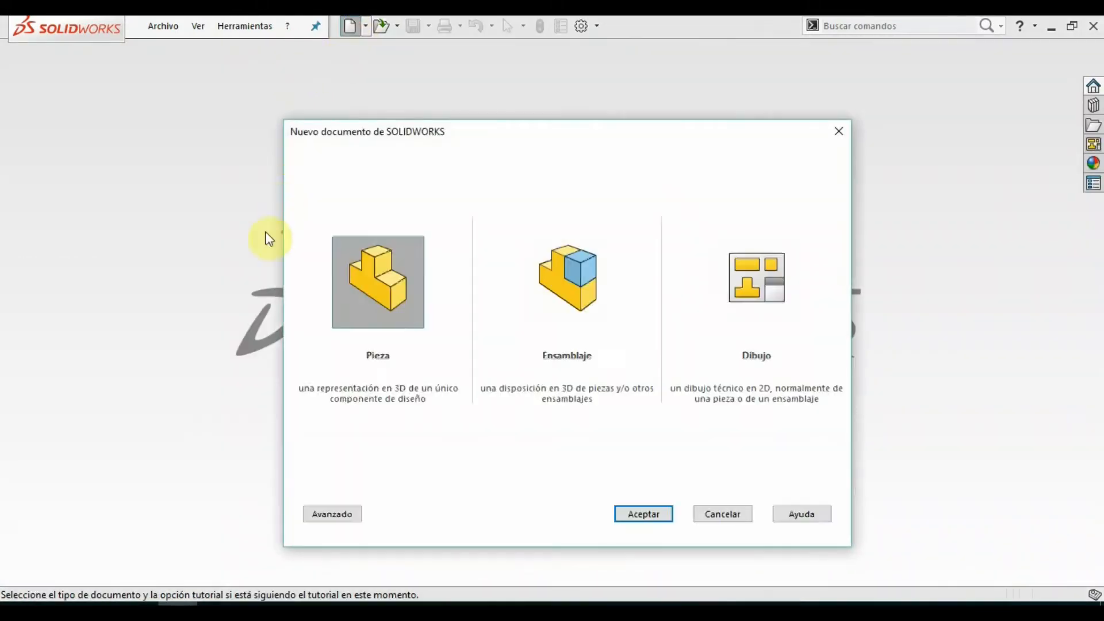
double_click(366, 269)
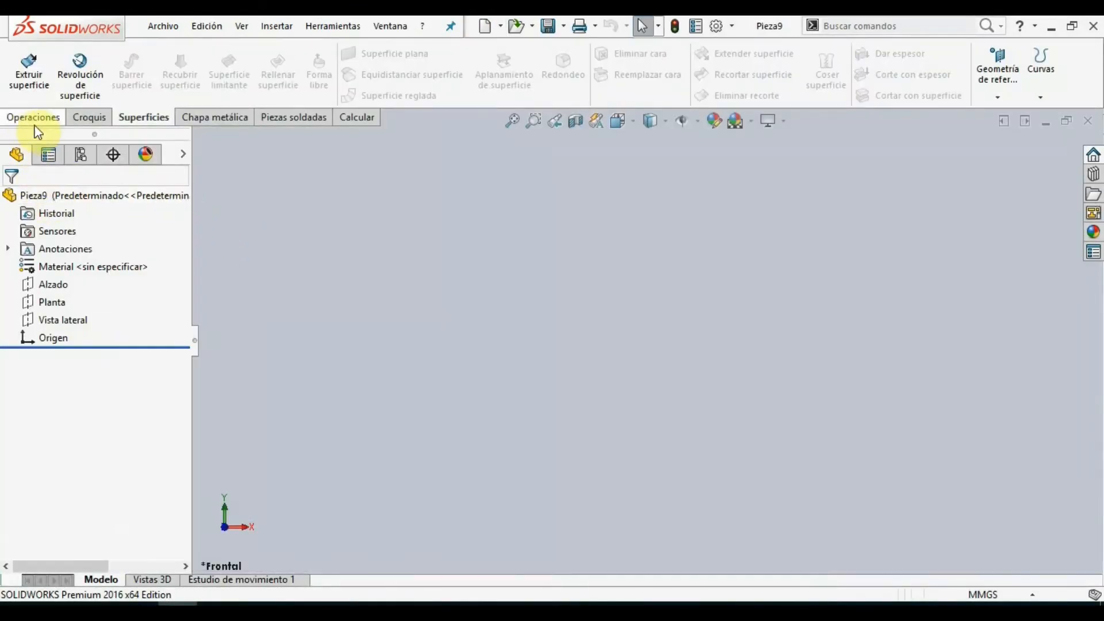
- Start a sketch on the Alzado plane and draw one horizontal line starting at the origin
right_click(46, 287)
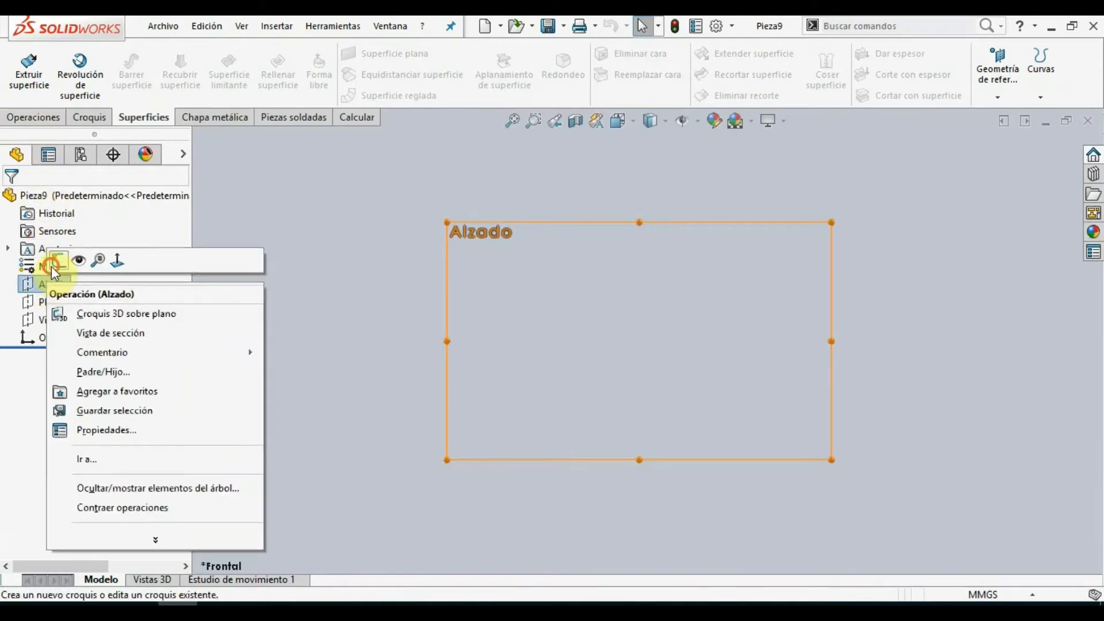
left_click(53, 277)
key("s")
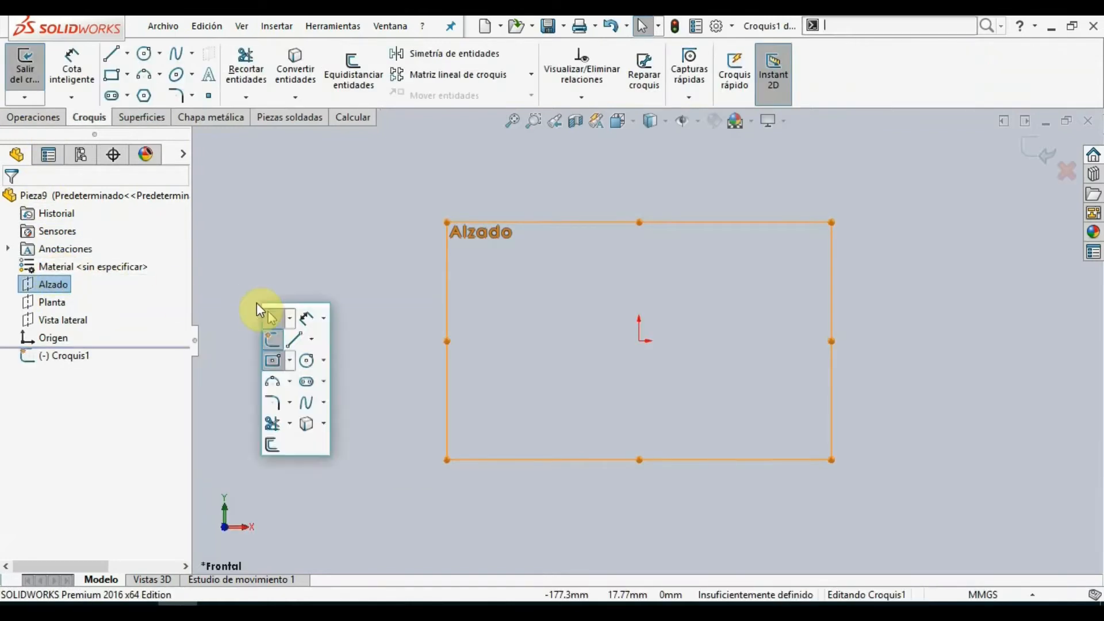
left_click(295, 338)
left_click(639, 340)
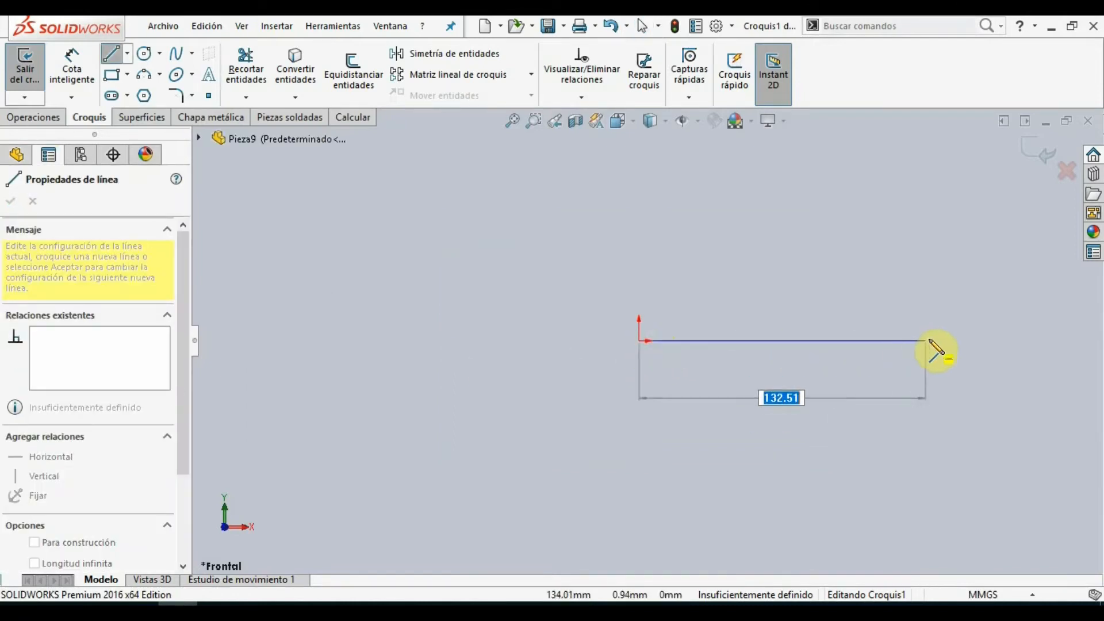
left_click(939, 340)
key("Escape")
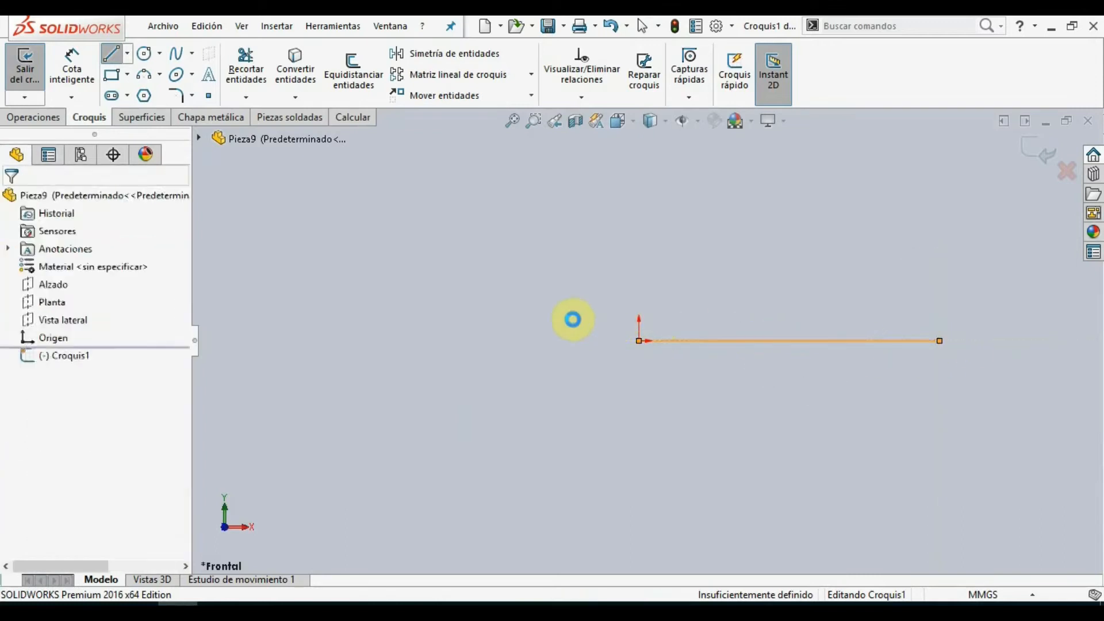
- Extrude the single sketched line as a flat surface to a depth of 151 mm
middle_click_drag(542, 321, 460, 367)
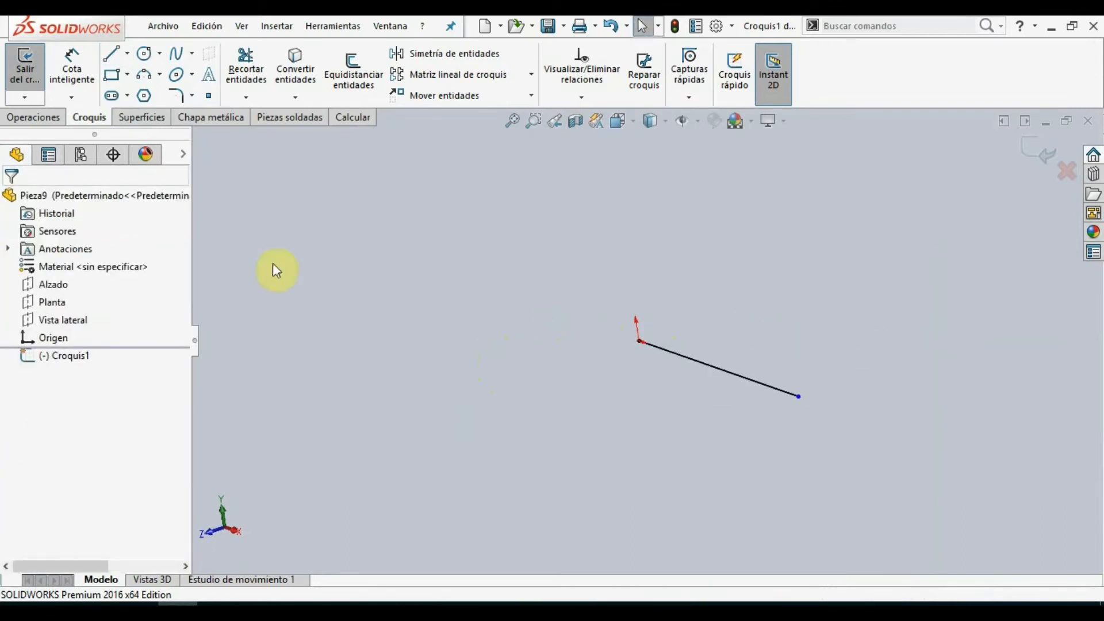
left_click(127, 118)
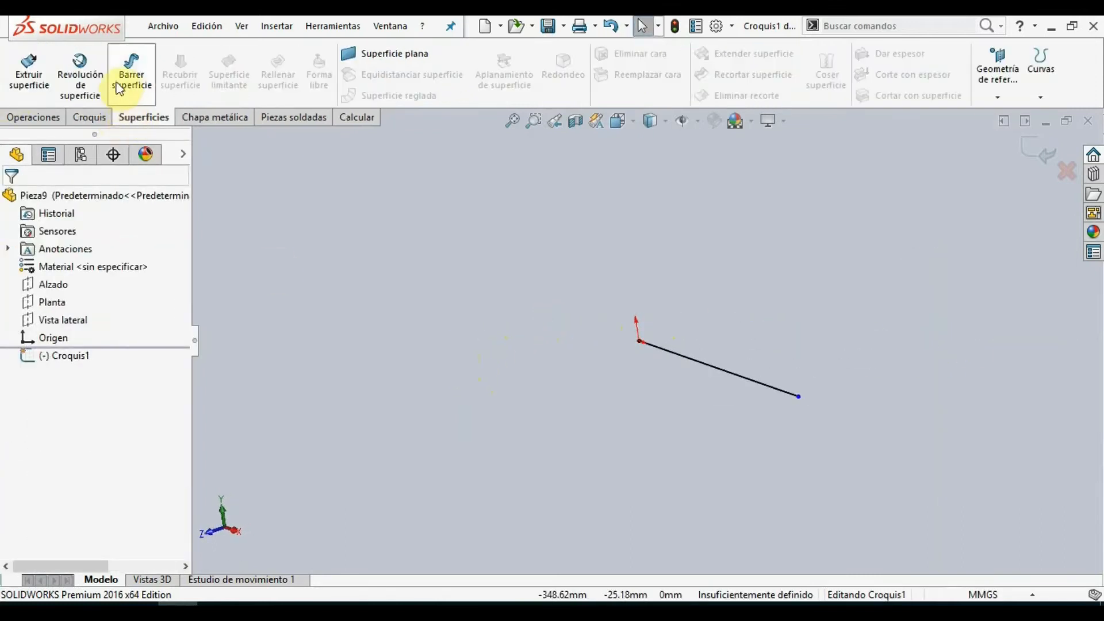
left_click(29, 72)
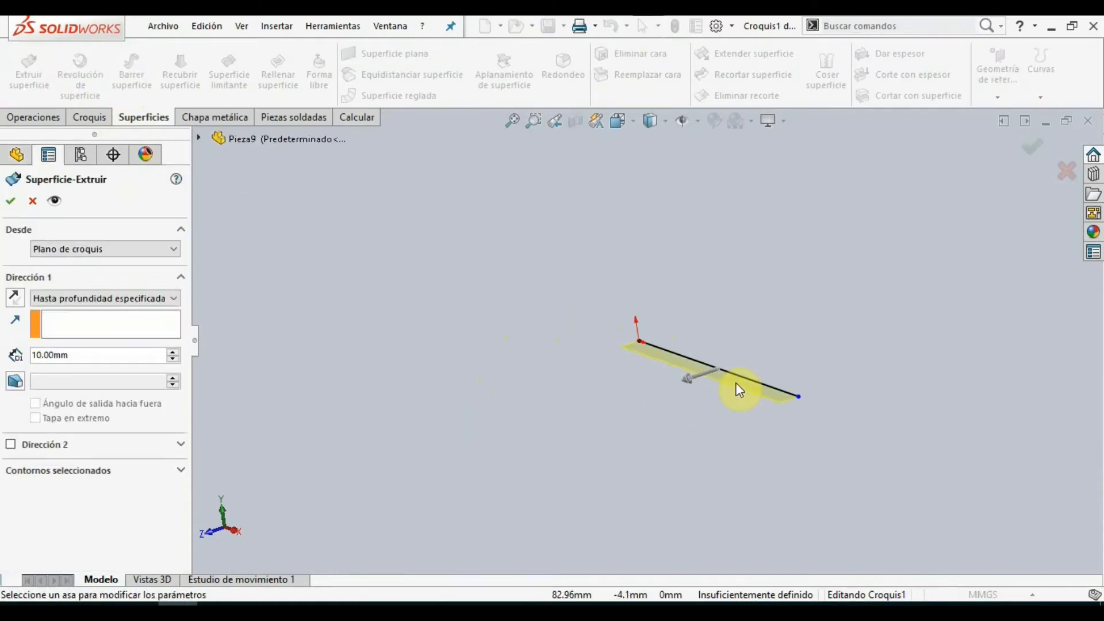
left_click_drag(699, 395, 453, 494)
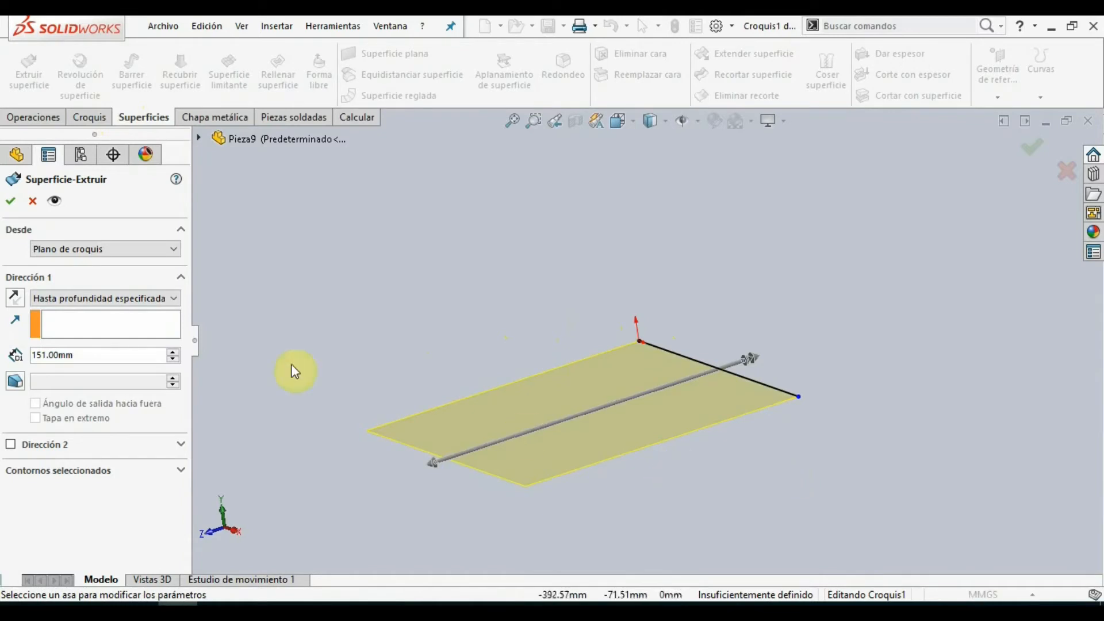
left_click(11, 209)
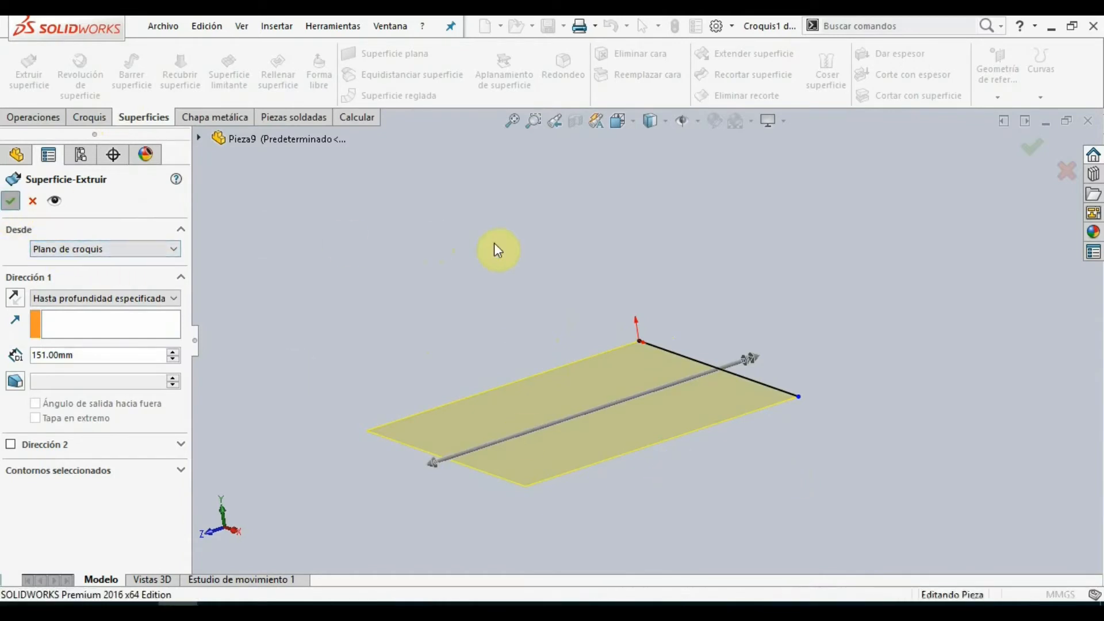
- Close the flat surface part without saving it and create a new part document
mouse_move(468, 271)
middle_mouse_down()
mouse_move(470, 298)
mouse_move(519, 330)
mouse_move(478, 194)
mouse_move(465, 282)
middle_mouse_up()
key("Up")
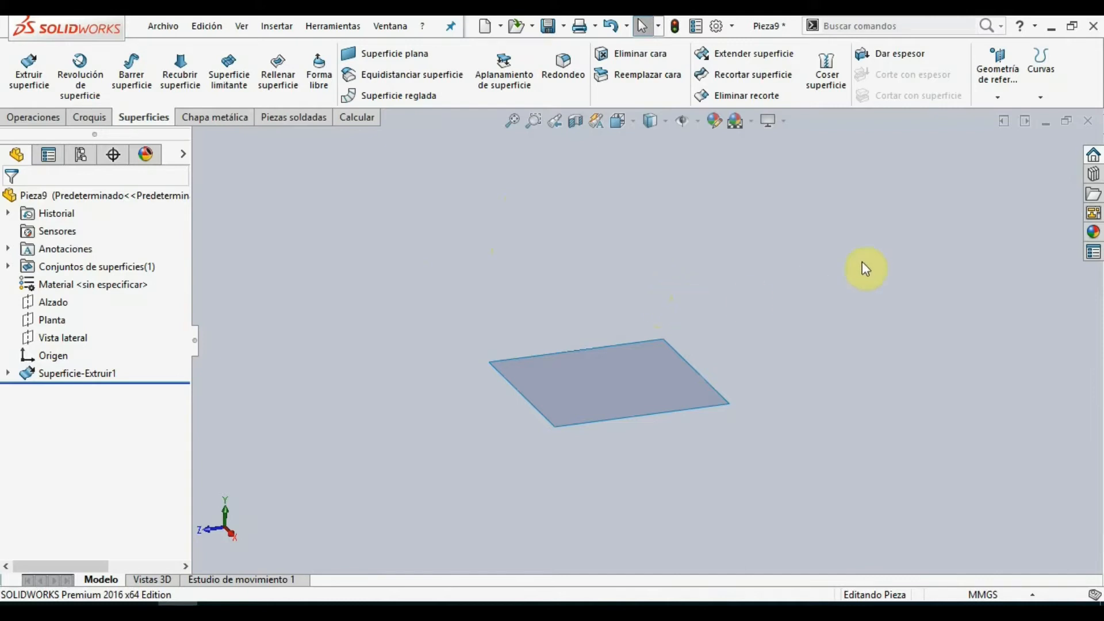
left_click(1090, 123)
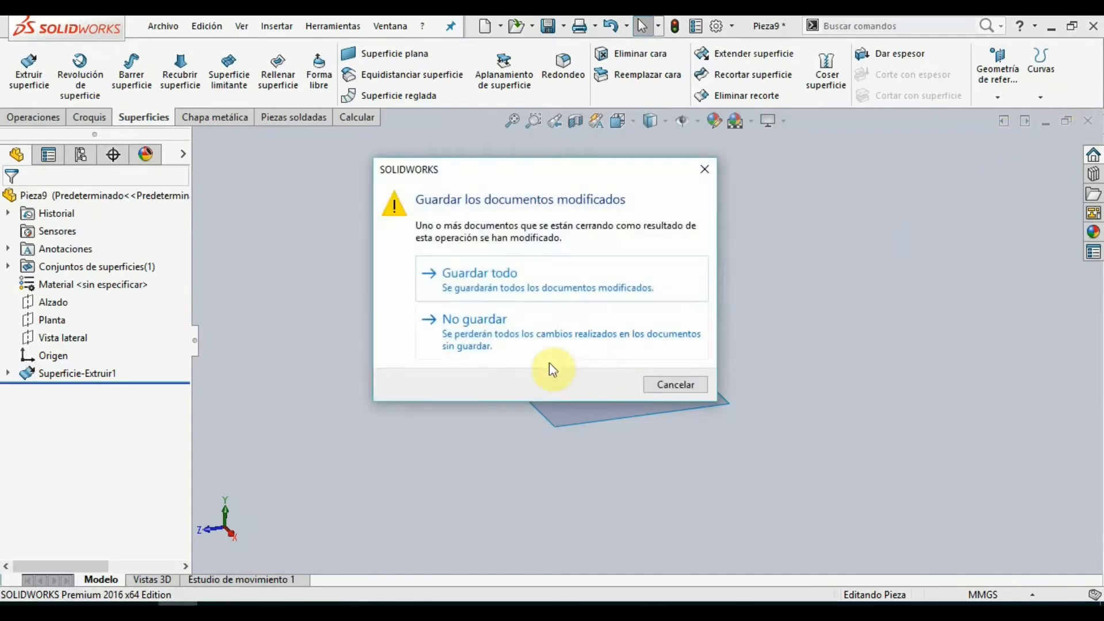
left_click(476, 349)
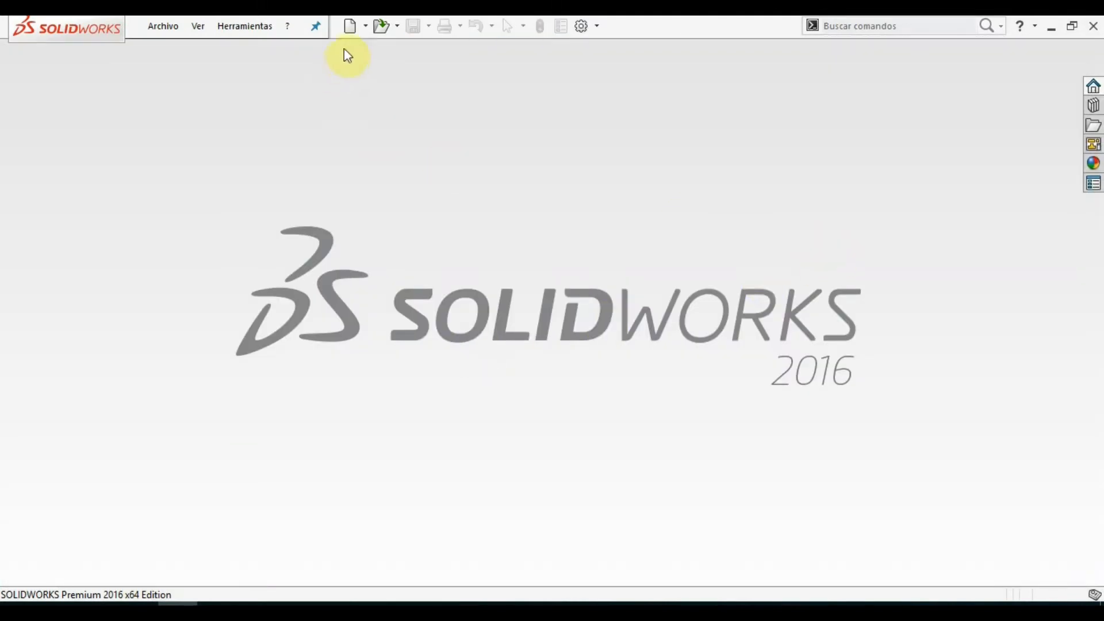
left_click(348, 27)
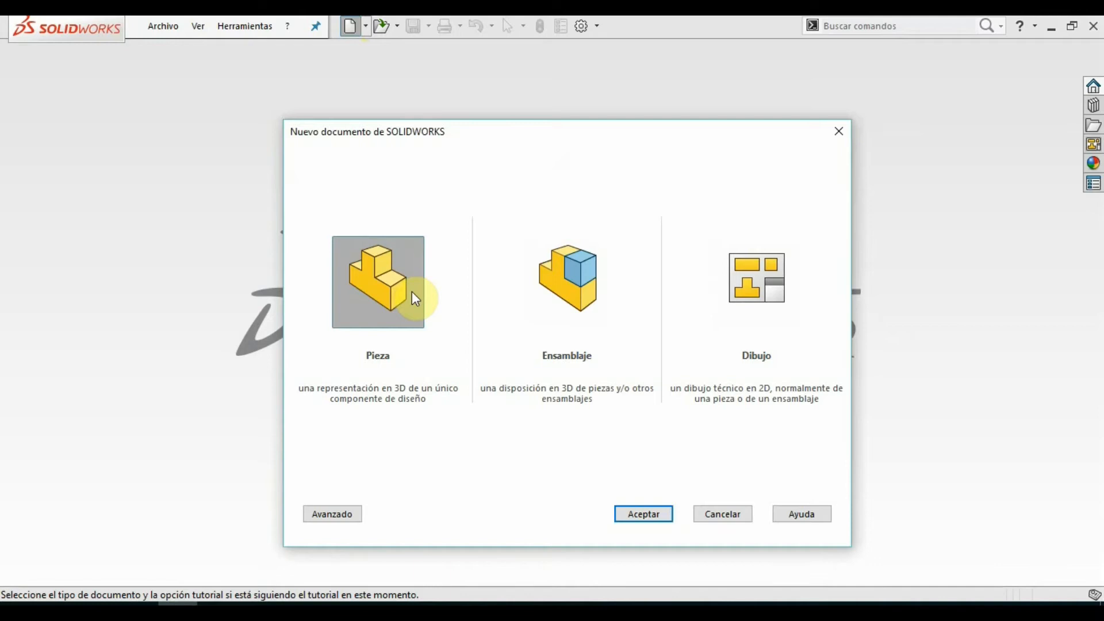
double_click(415, 299)
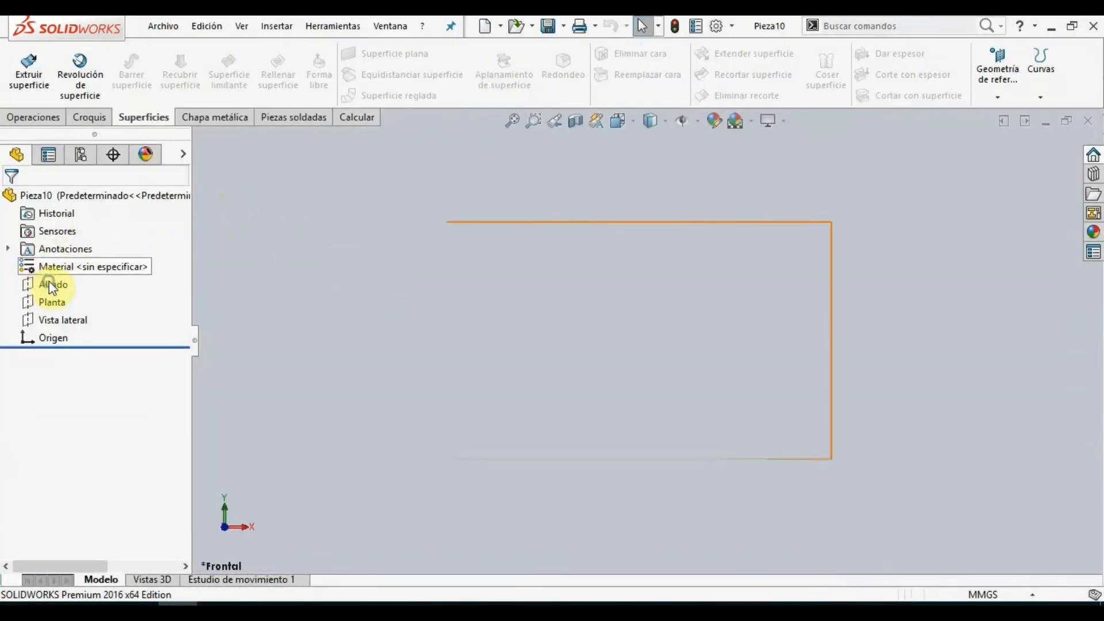
- Sketch a closed profile on the Alzado plane from the origin: a 137 mm line, tangent arc of about 27 mm radius, 135 mm line and vertical line
right_click(49, 283)
left_click(60, 257)
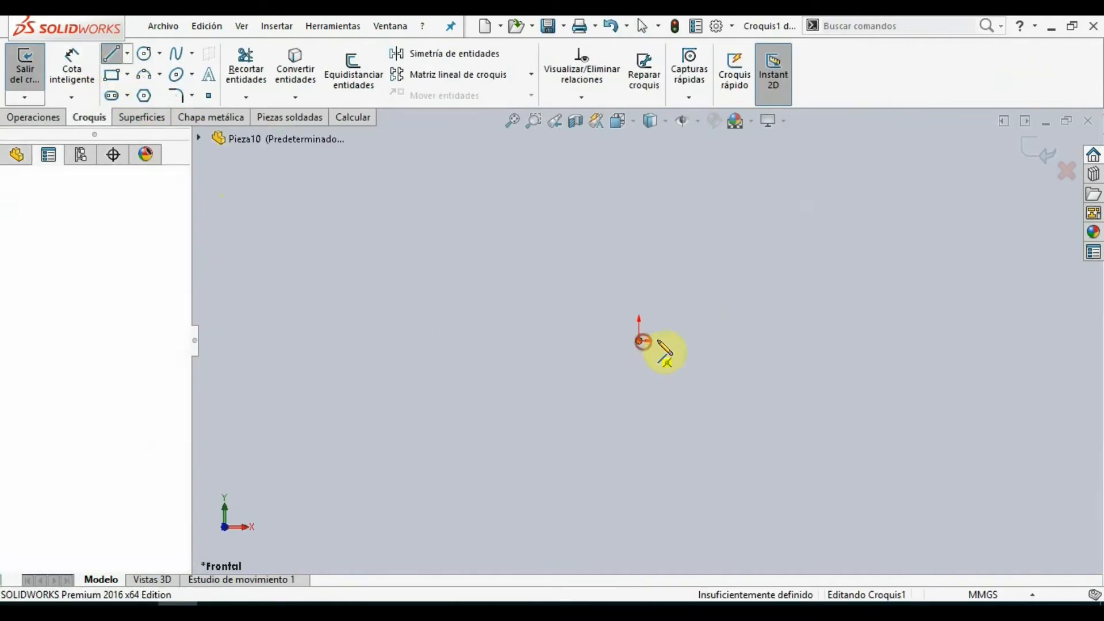
left_click(638, 341)
left_click(936, 340)
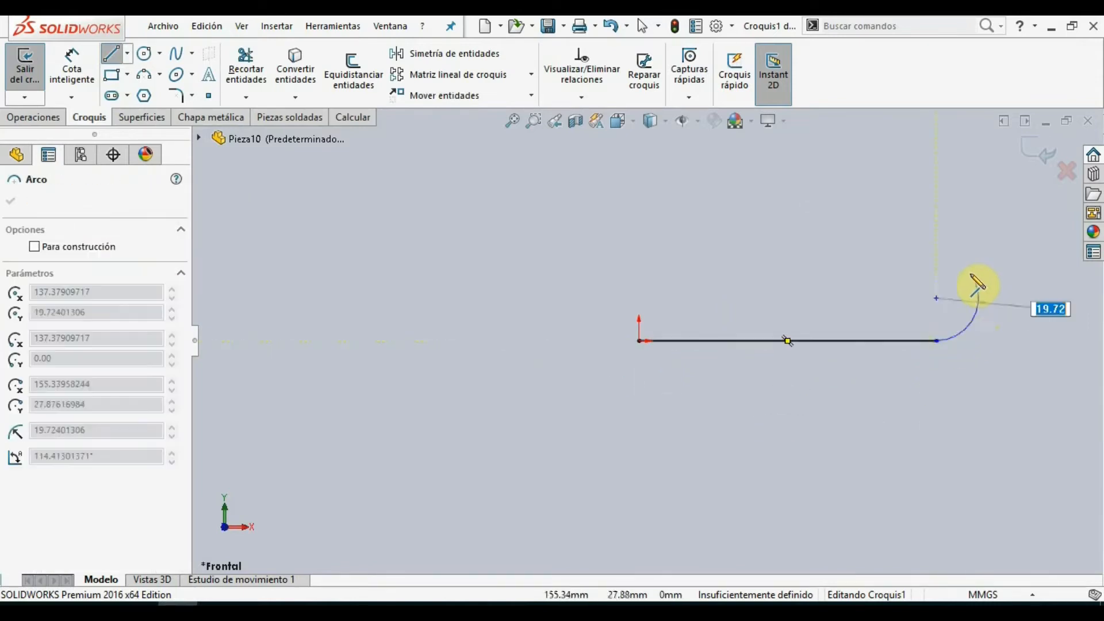
left_click(932, 225)
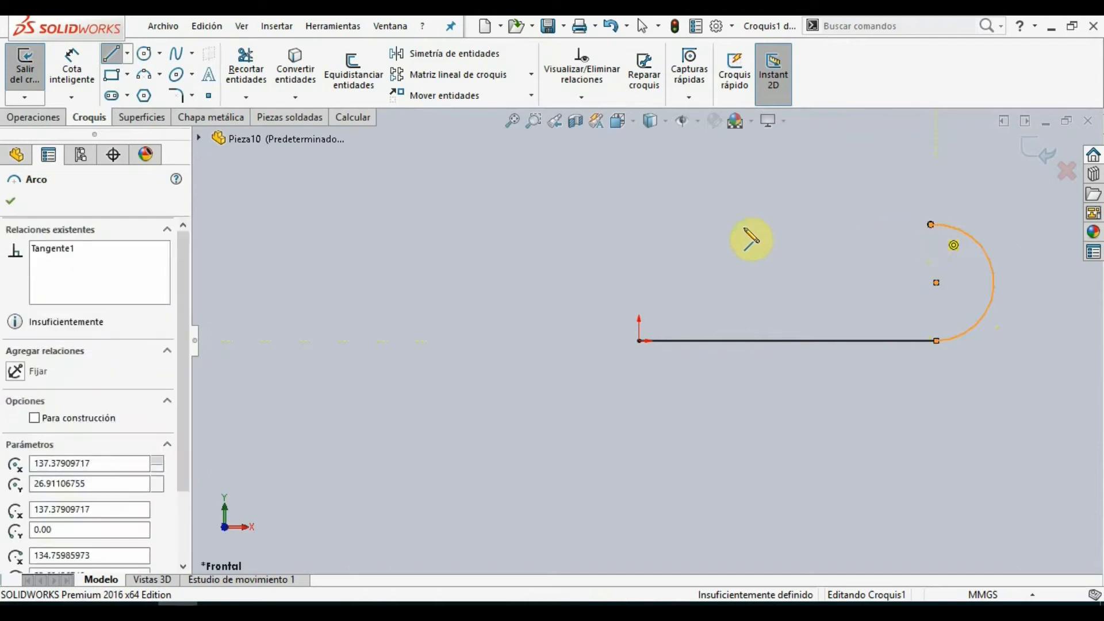
left_click(639, 225)
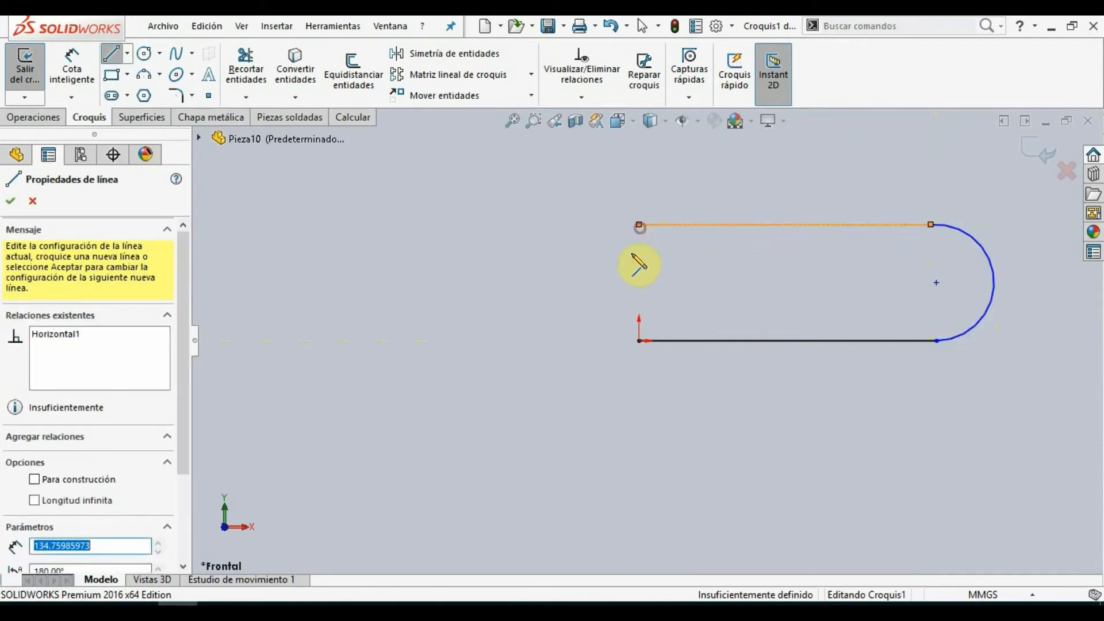
left_click(639, 341)
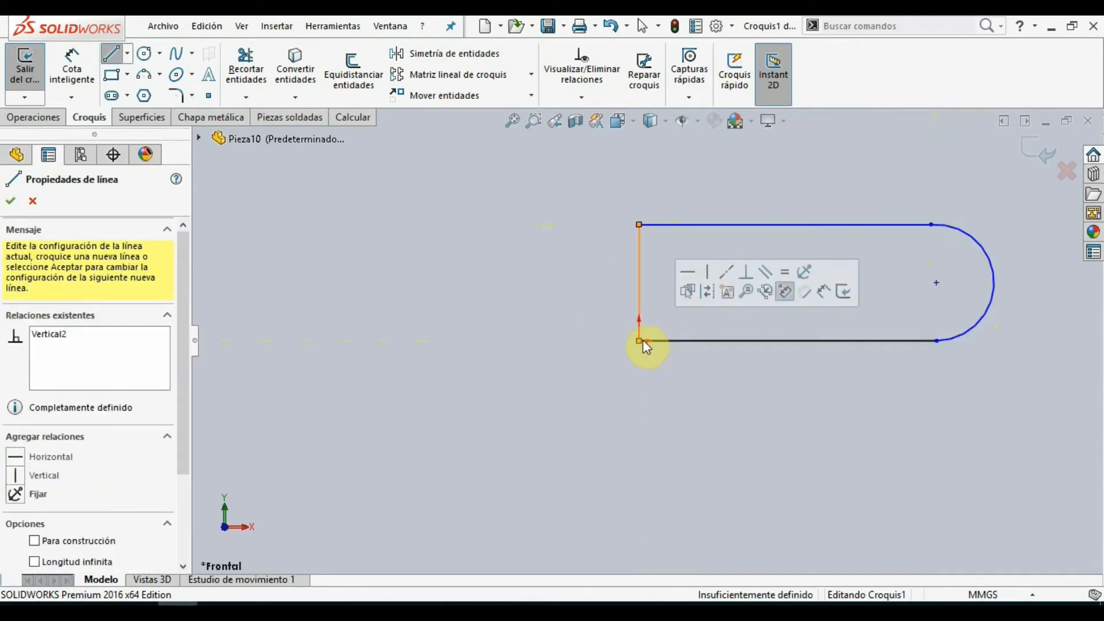
key("Escape")
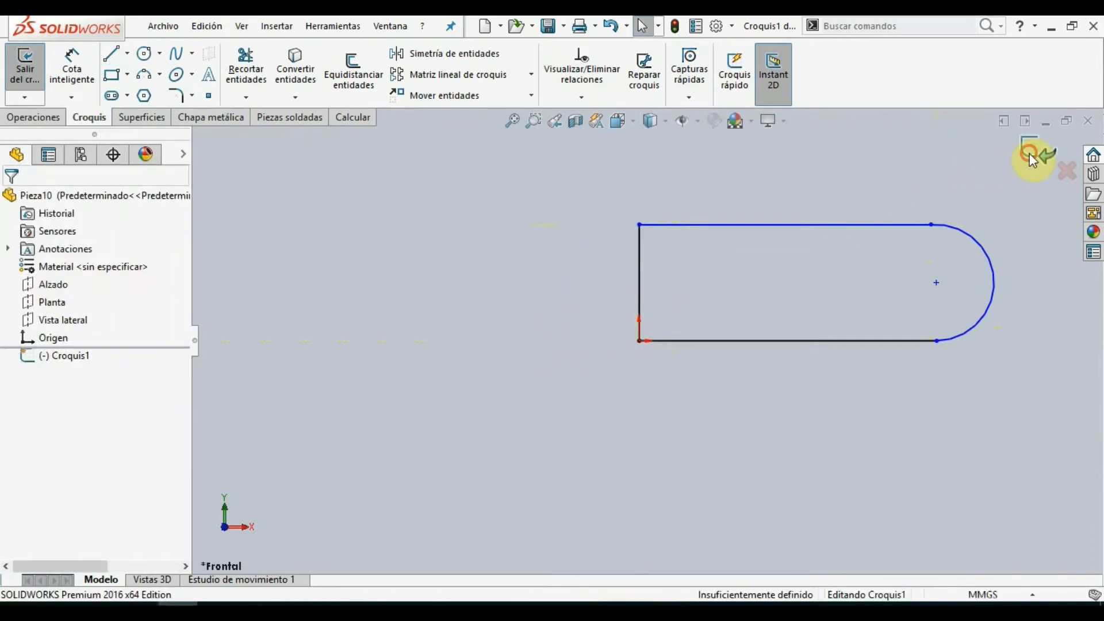
left_click(1035, 152)
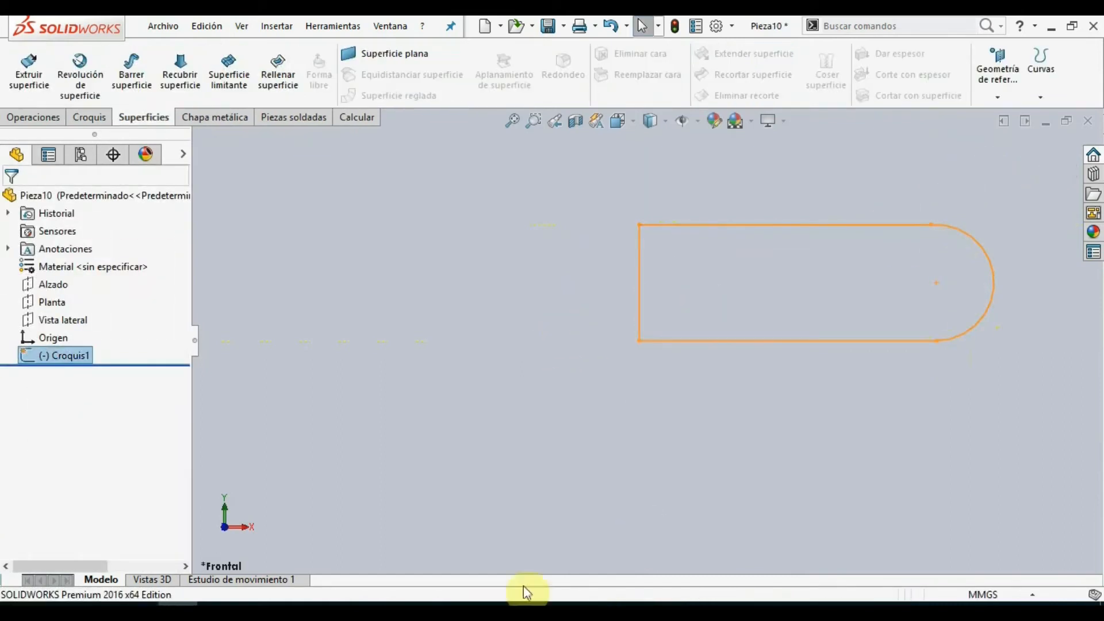
- Extrude the closed round-ended profile as a surface to a depth of 78 mm, leaving its ends uncapped
mouse_move(537, 463)
middle_mouse_down()
mouse_move(579, 438)
mouse_move(537, 301)
mouse_move(548, 337)
middle_mouse_up()
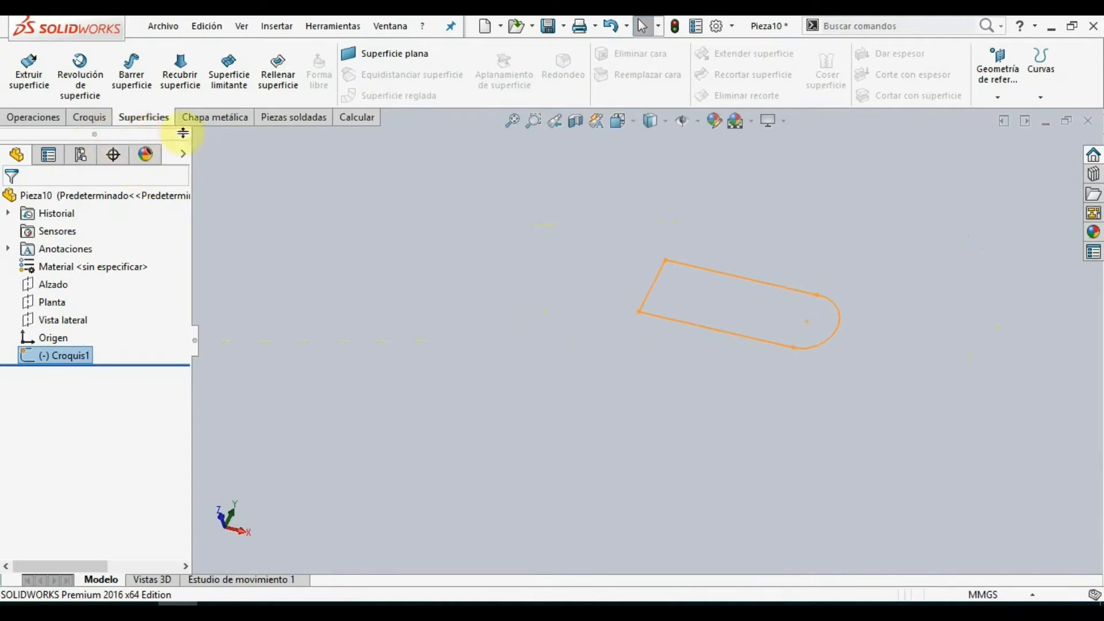
left_click(39, 81)
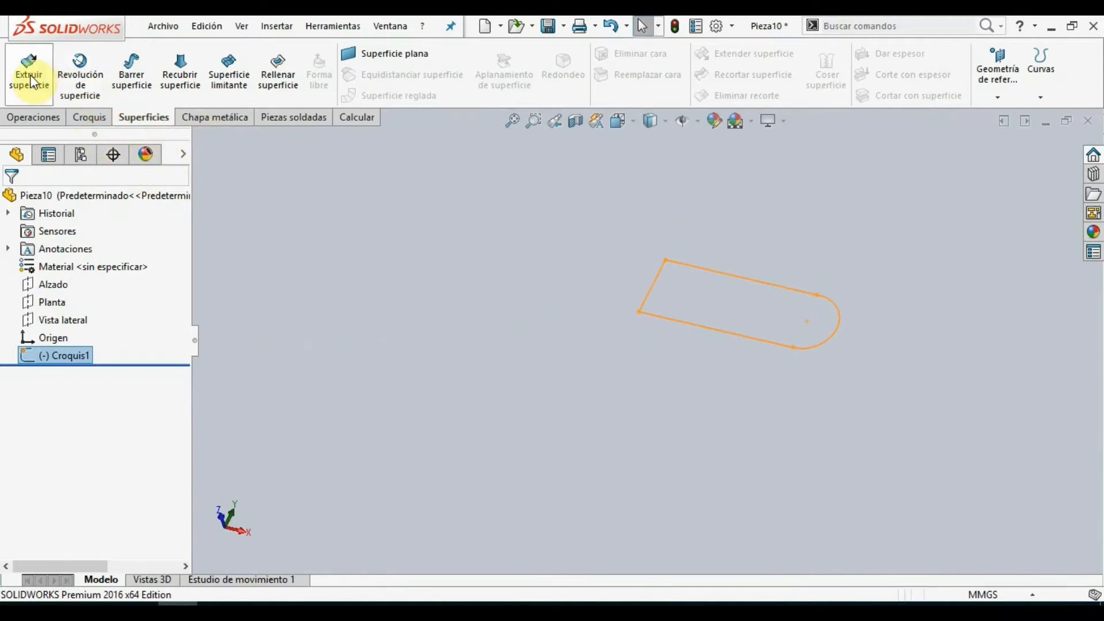
left_click(681, 326)
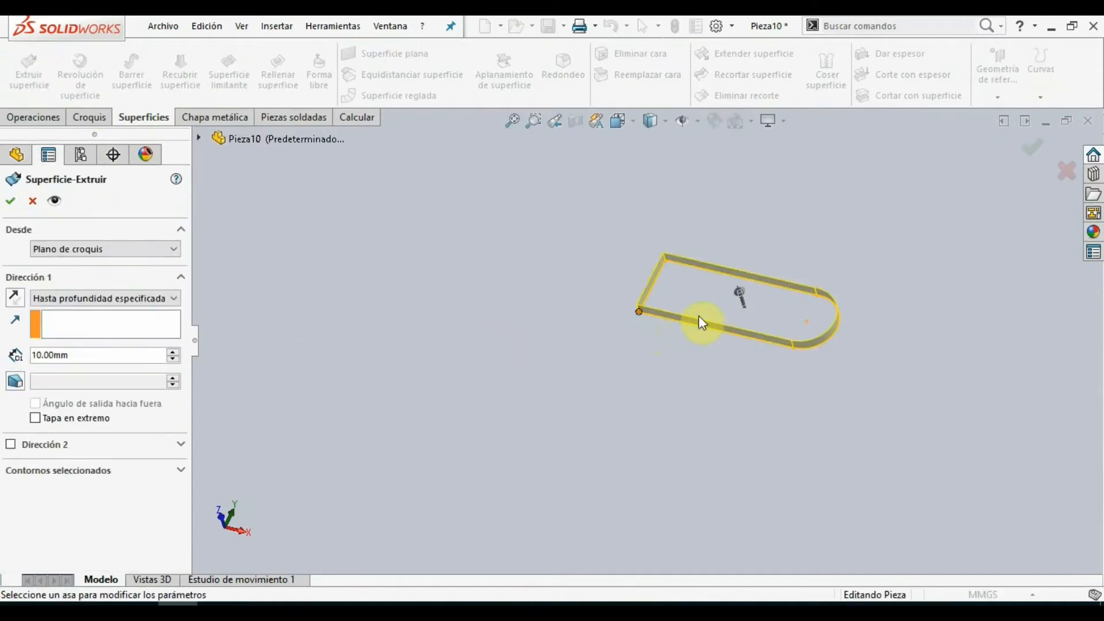
left_click(740, 295)
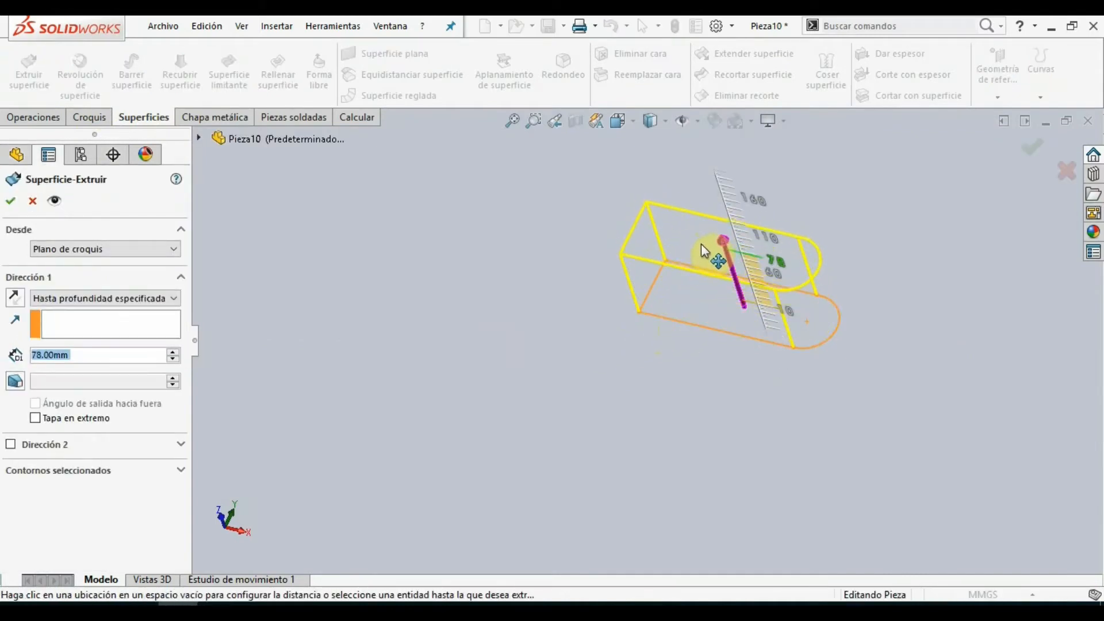
left_click(705, 249)
left_click(1024, 157)
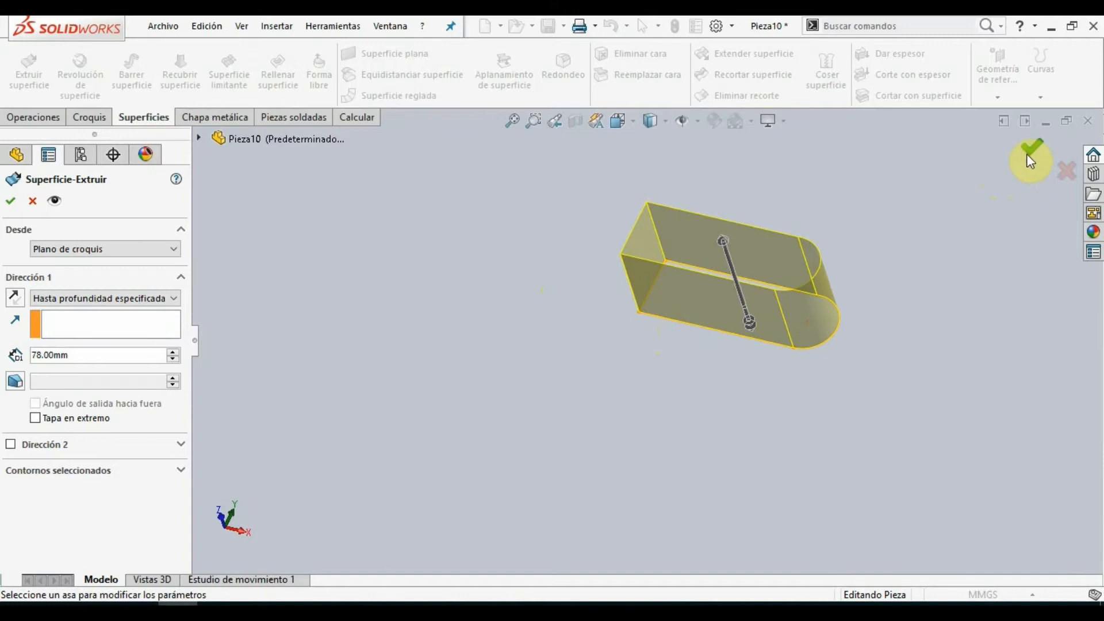
left_click(1027, 150)
left_click(562, 340)
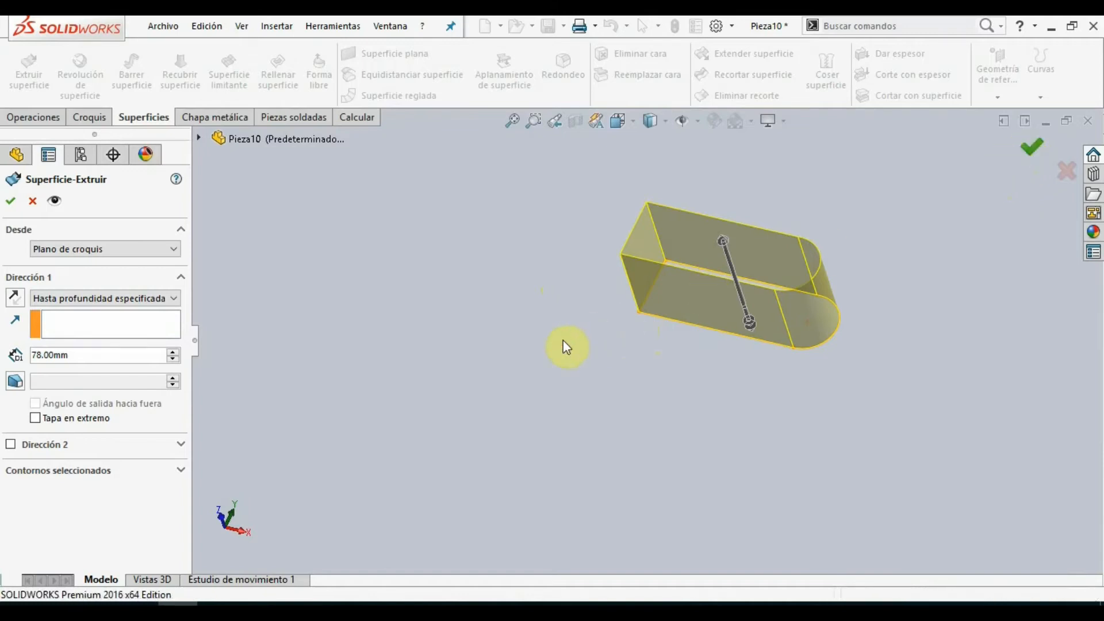
middle_click_drag(570, 345, 551, 395)
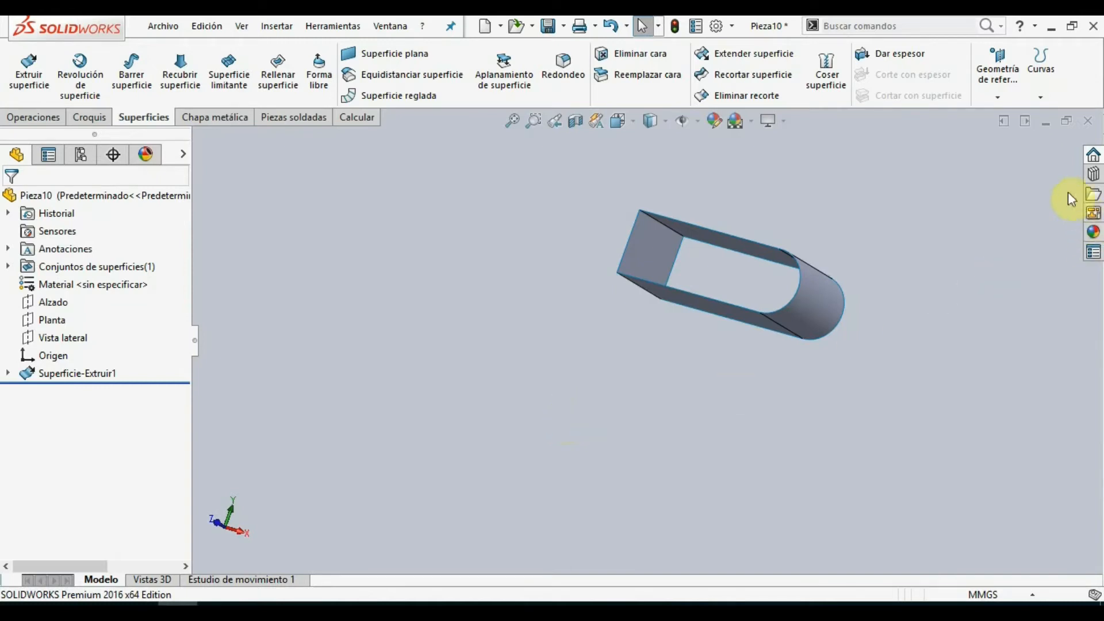
- Discard the round-ended surface part without saving and start another new part document
left_click(1094, 123)
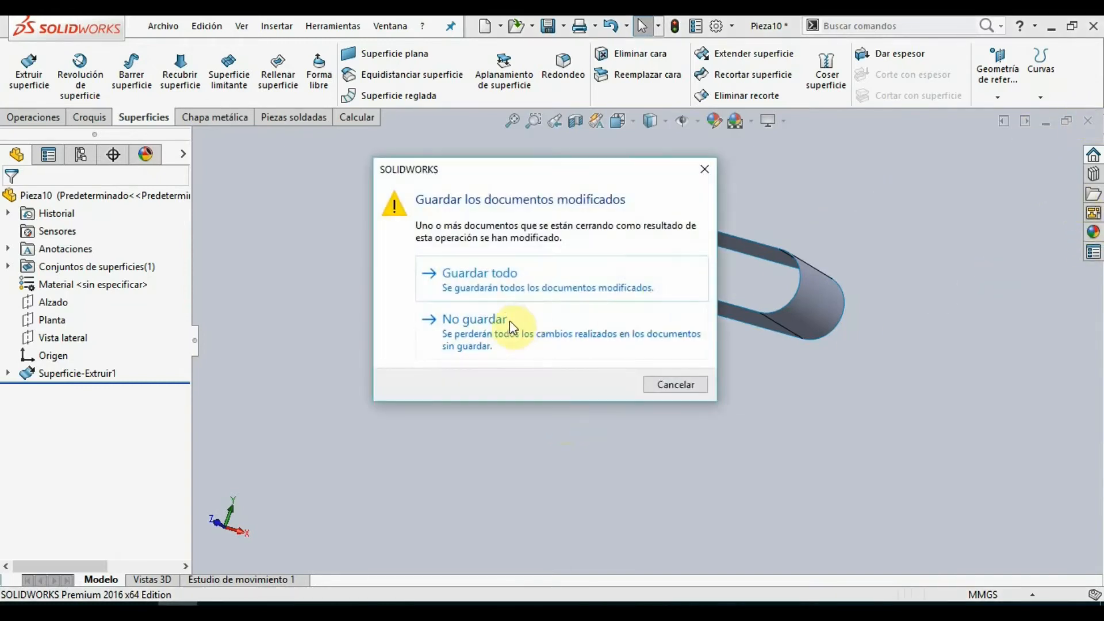
left_click(507, 322)
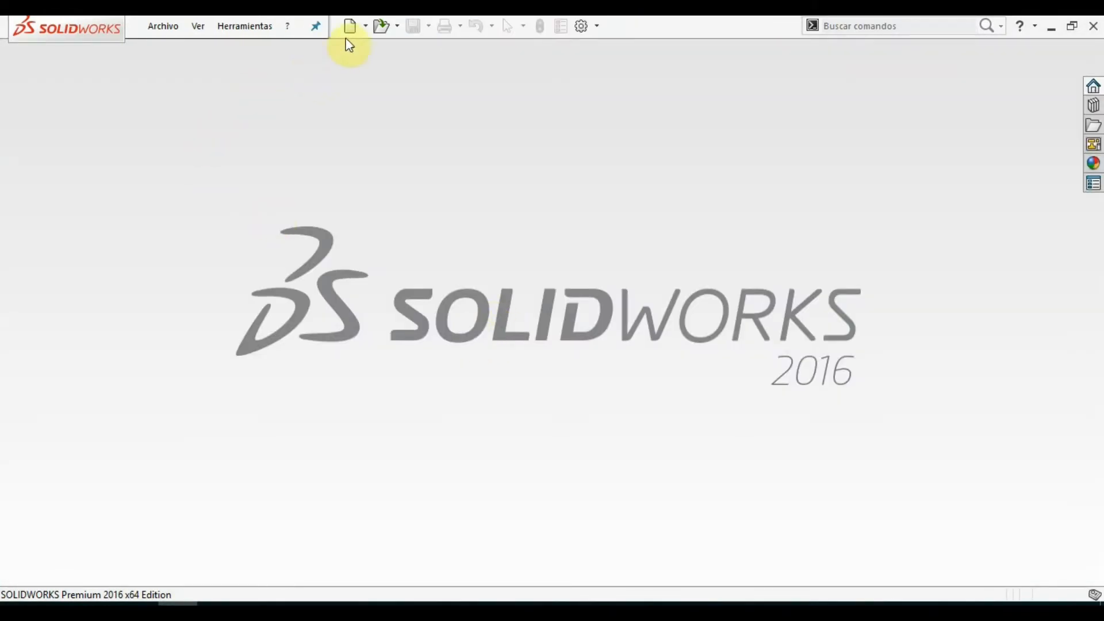
left_click(349, 26)
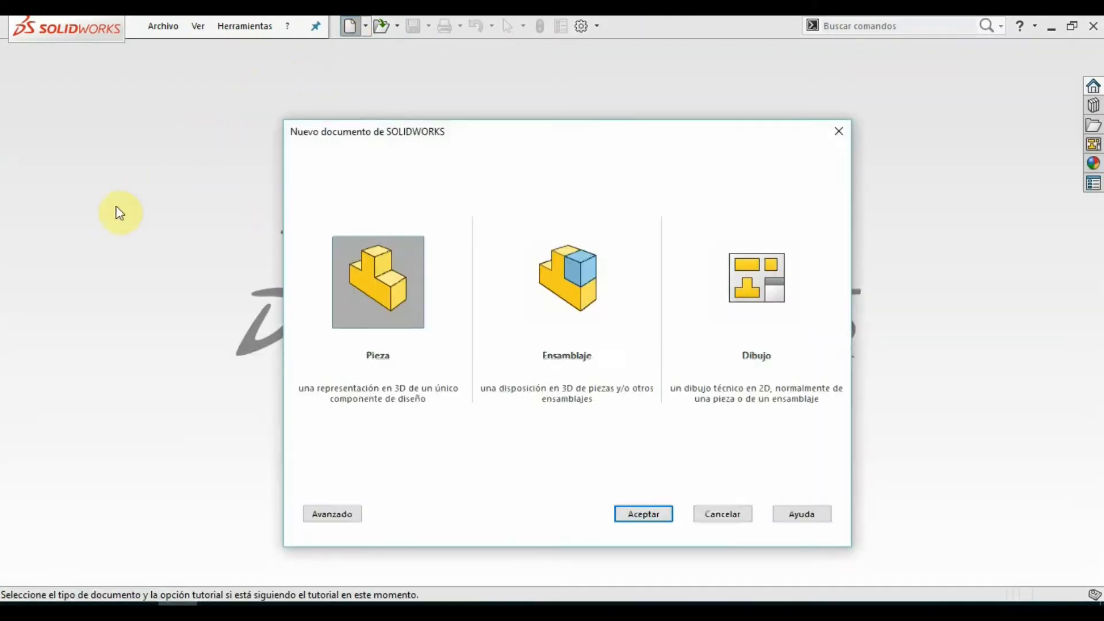
double_click(361, 272)
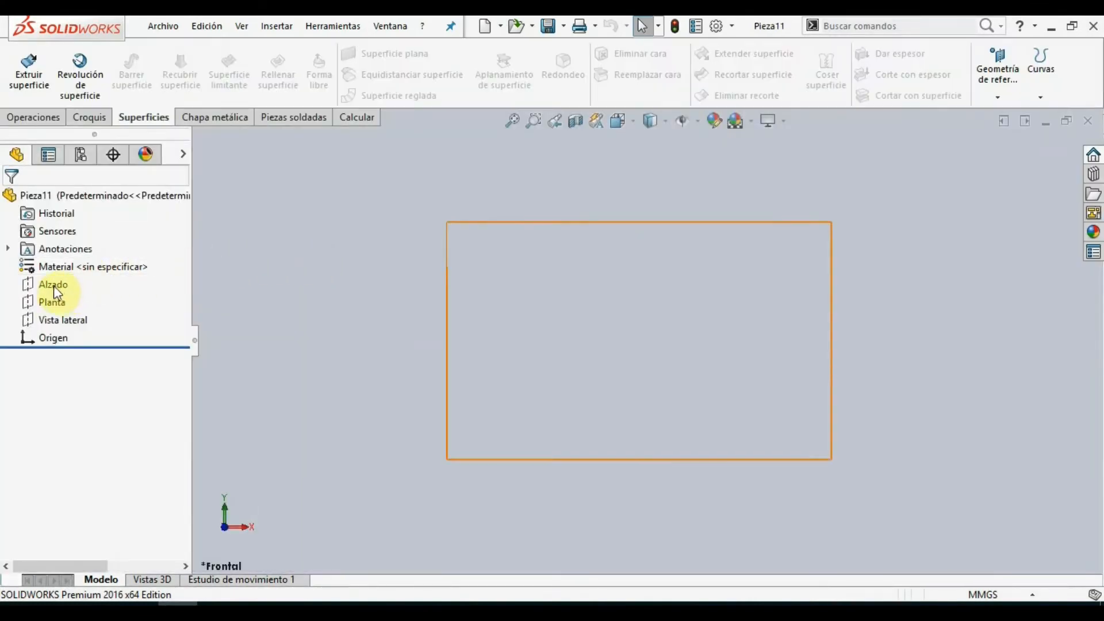
- Start a sketch on the Planta plane and draw a large center rectangle centred on the origin
right_click(49, 304)
left_click(56, 287)
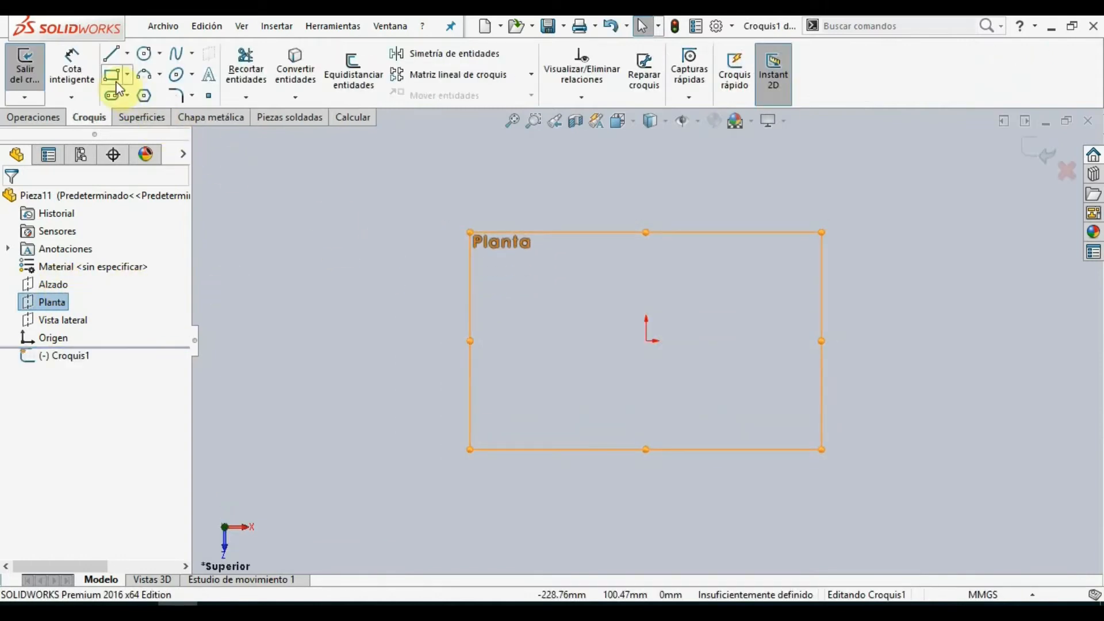
left_click(127, 75)
left_click(121, 113)
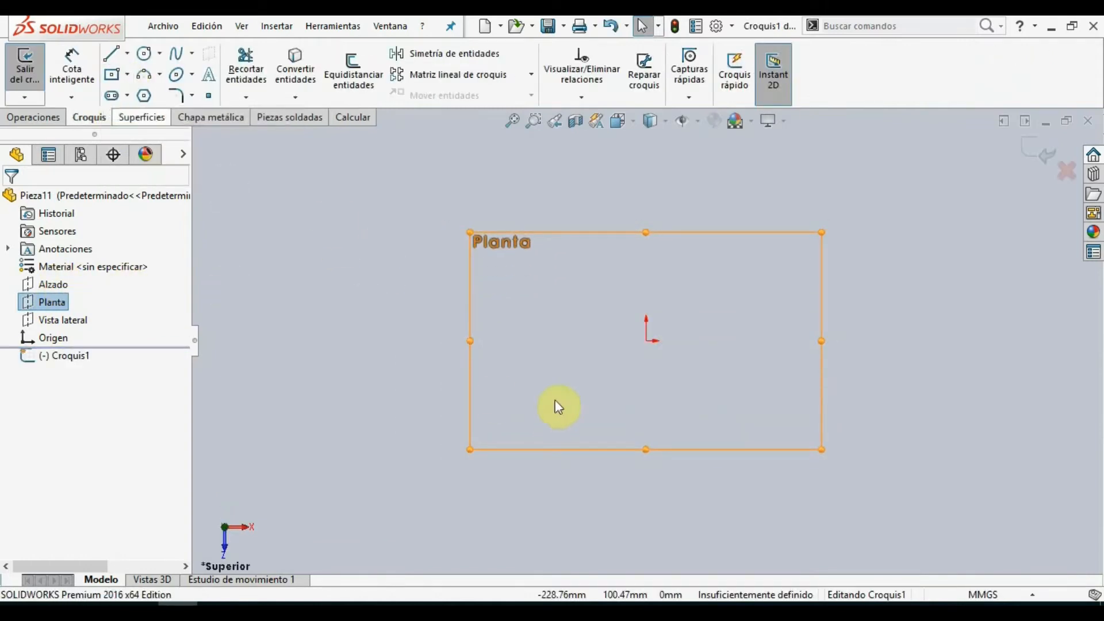
left_click(644, 341)
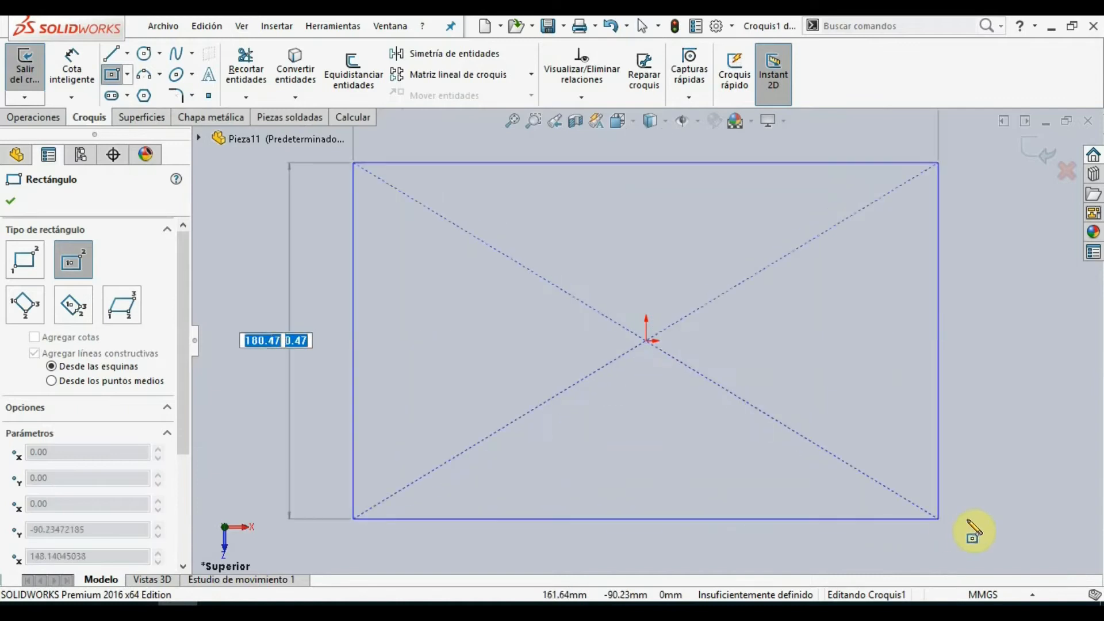
left_click(989, 512)
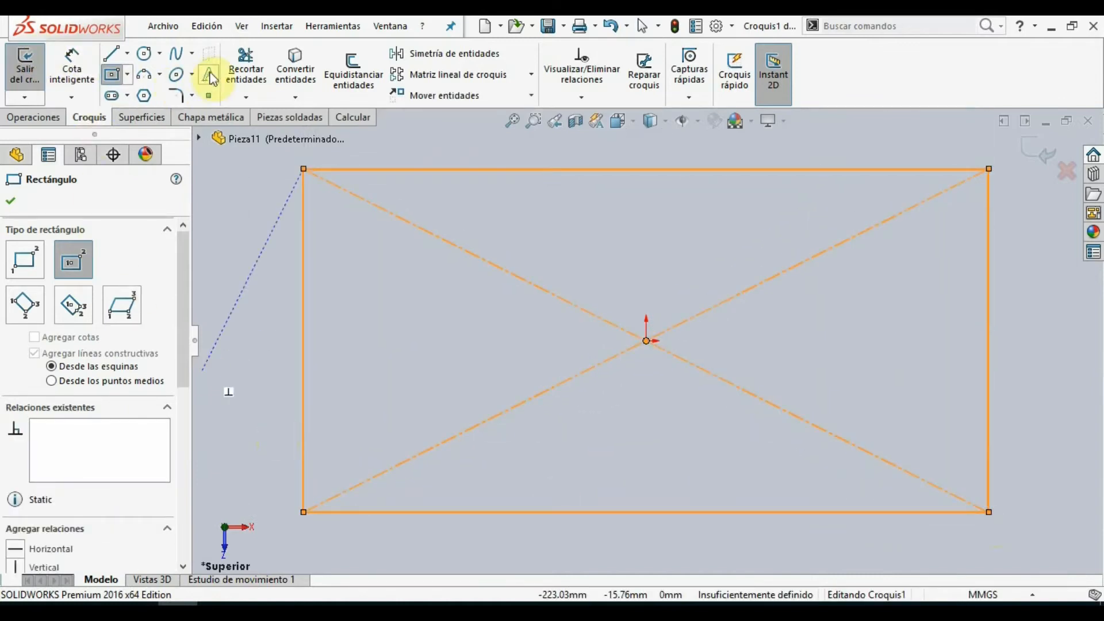
- Draw a small circle inside the rectangle near its upper-left corner
left_click(144, 54)
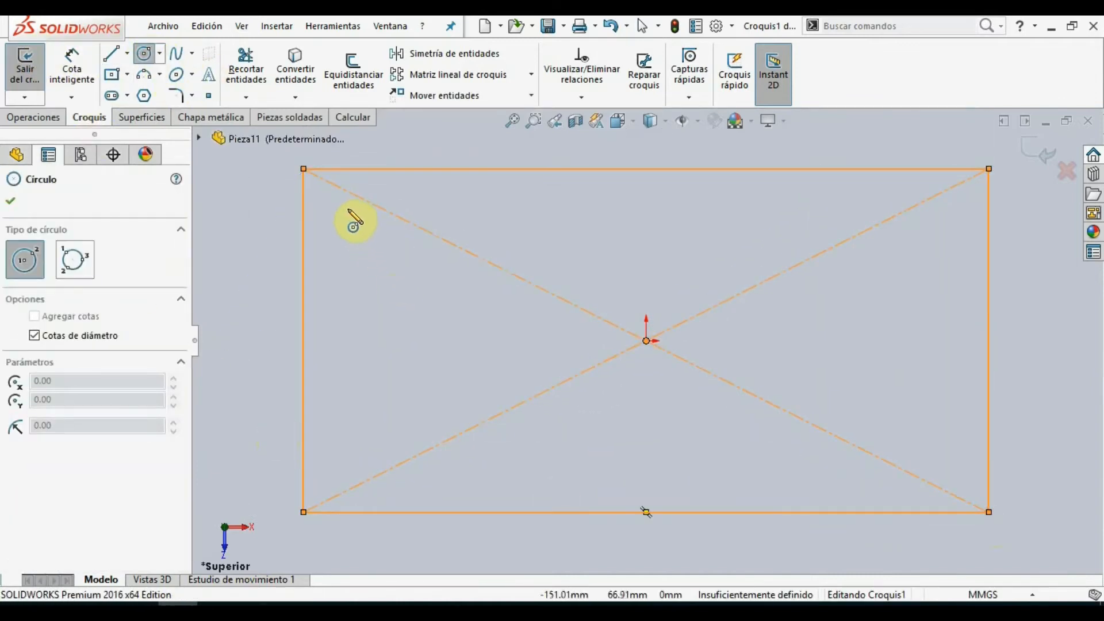
left_click(347, 208)
left_click(364, 233)
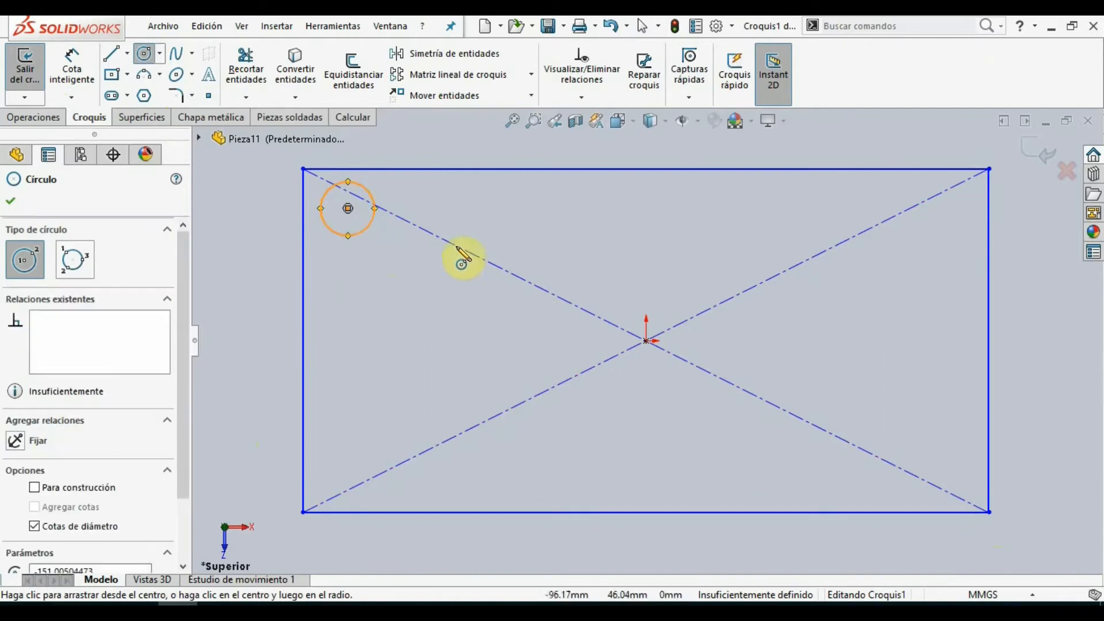
- Start a linear sketch pattern of the circle along the X axis with 30 mm spacing and 11 instances
left_click(455, 78)
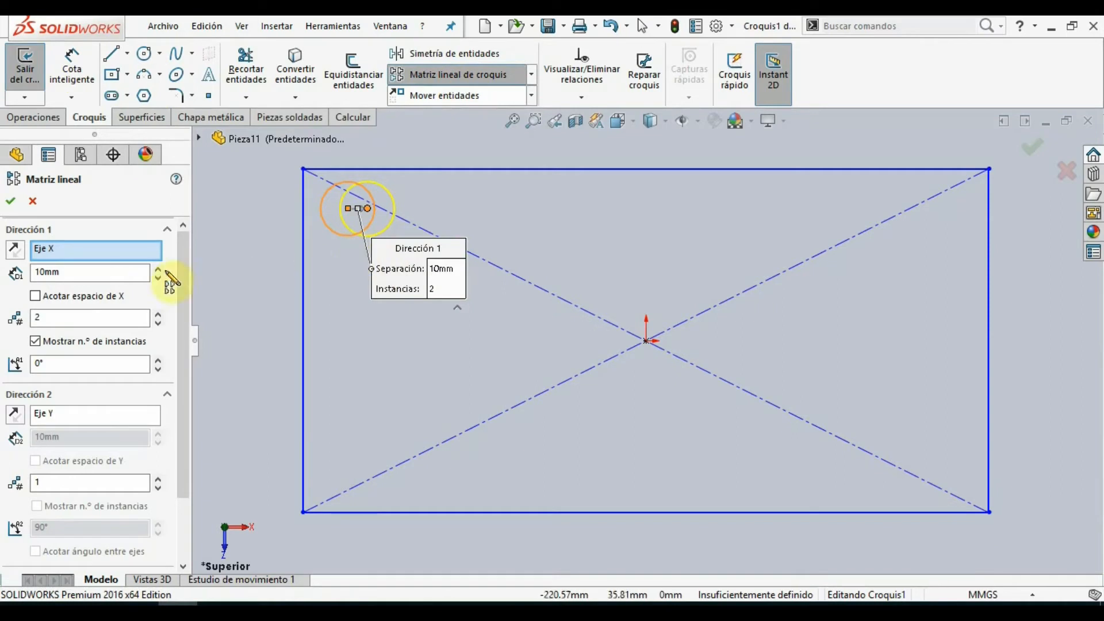
left_click_drag(104, 272, 9, 288)
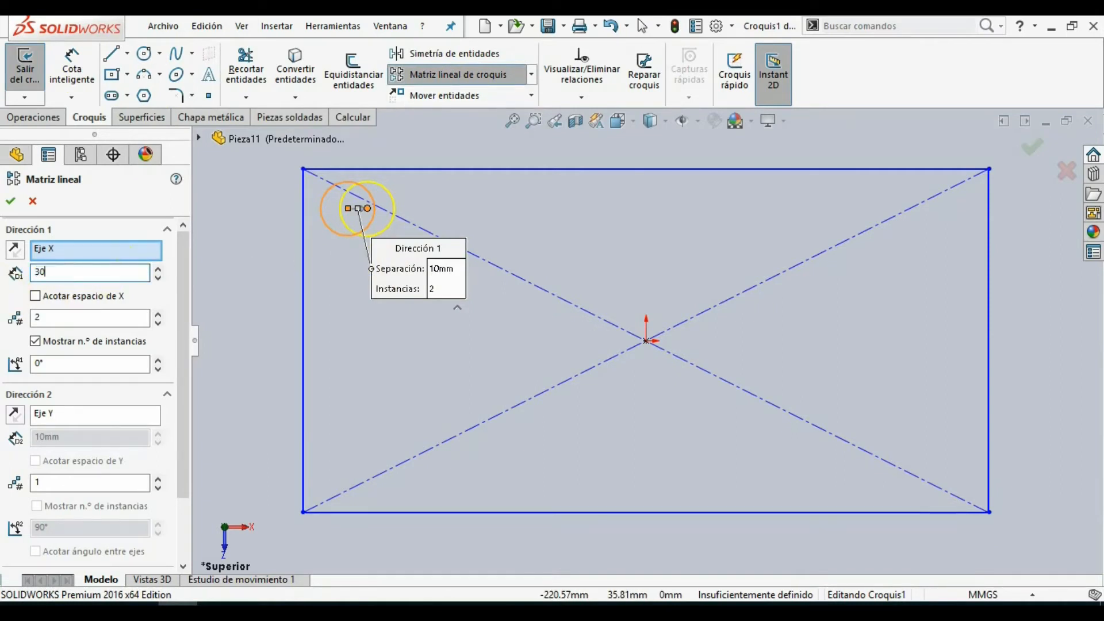
type("30")
left_click(56, 315)
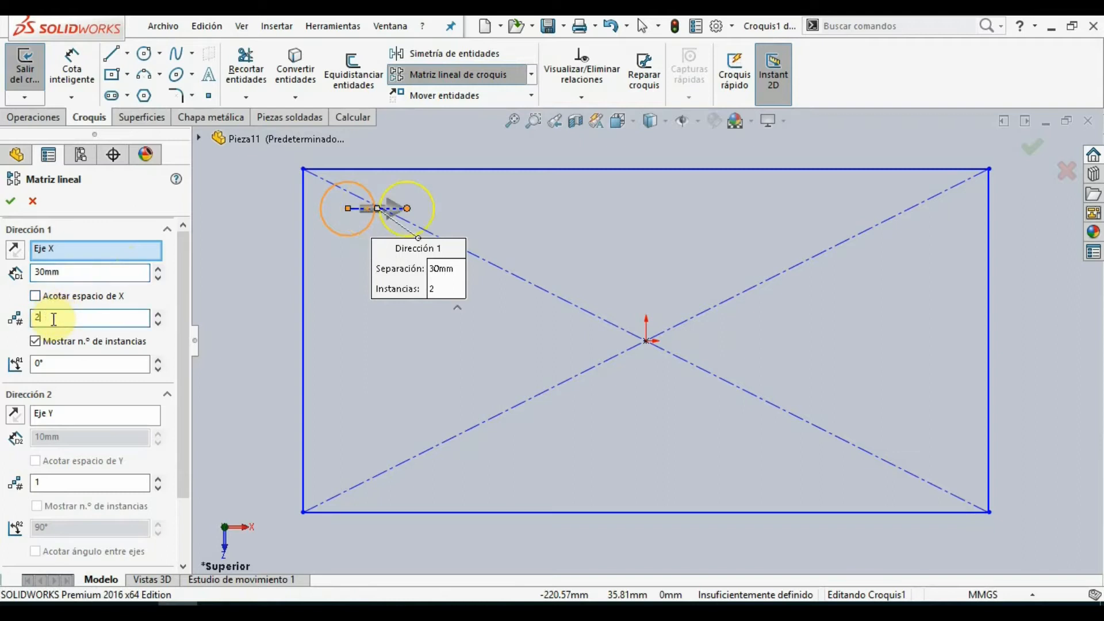
left_click(159, 313)
left_click(158, 314)
left_click(158, 314)
left_click(158, 314)
left_click(158, 314)
left_click(158, 313)
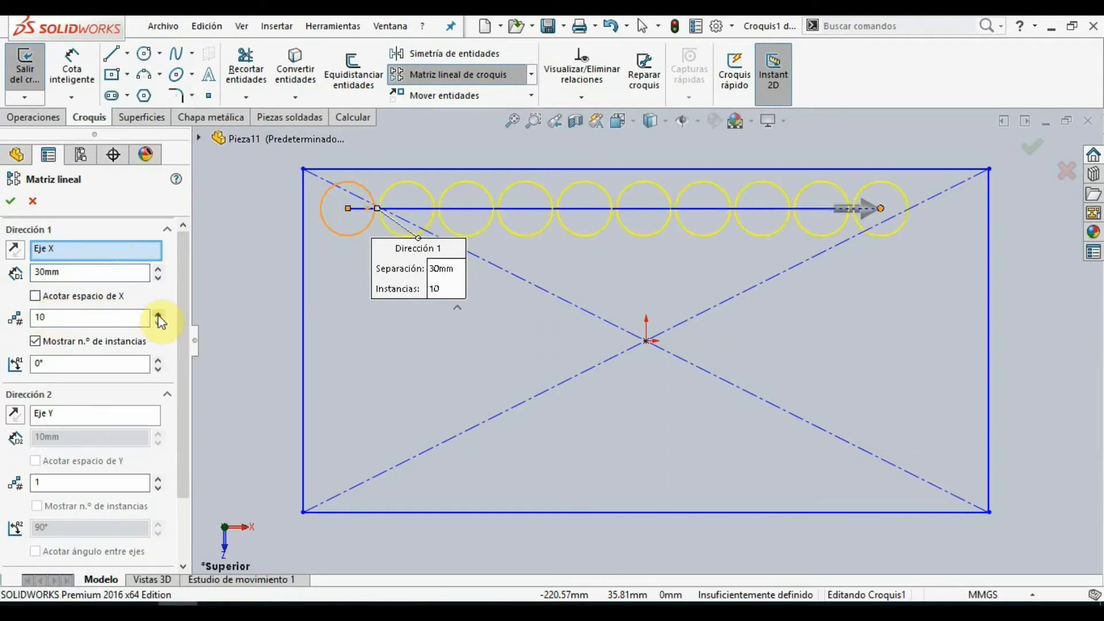
left_click(158, 314)
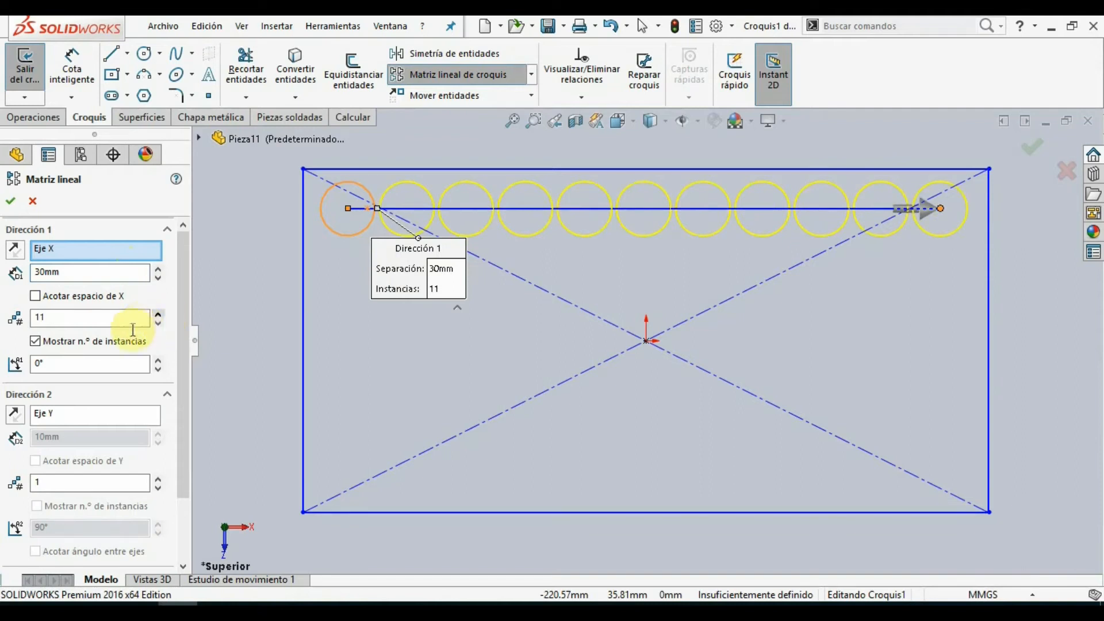
- Add a second pattern direction along the reversed Y axis with 2 instances spaced 32 mm apart
left_click(67, 420)
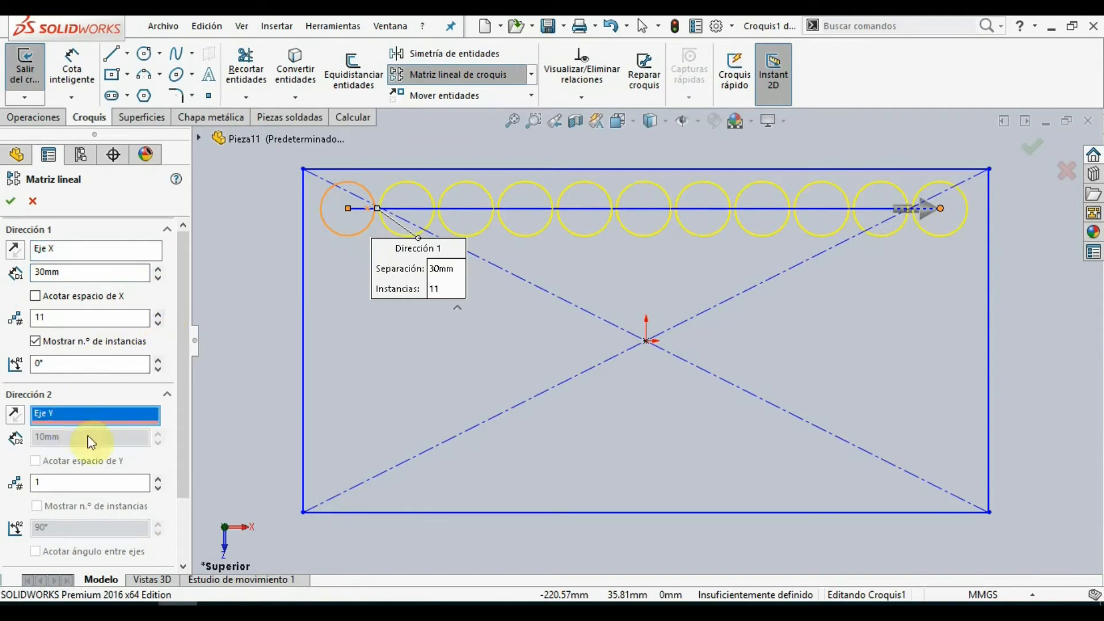
left_click(156, 480)
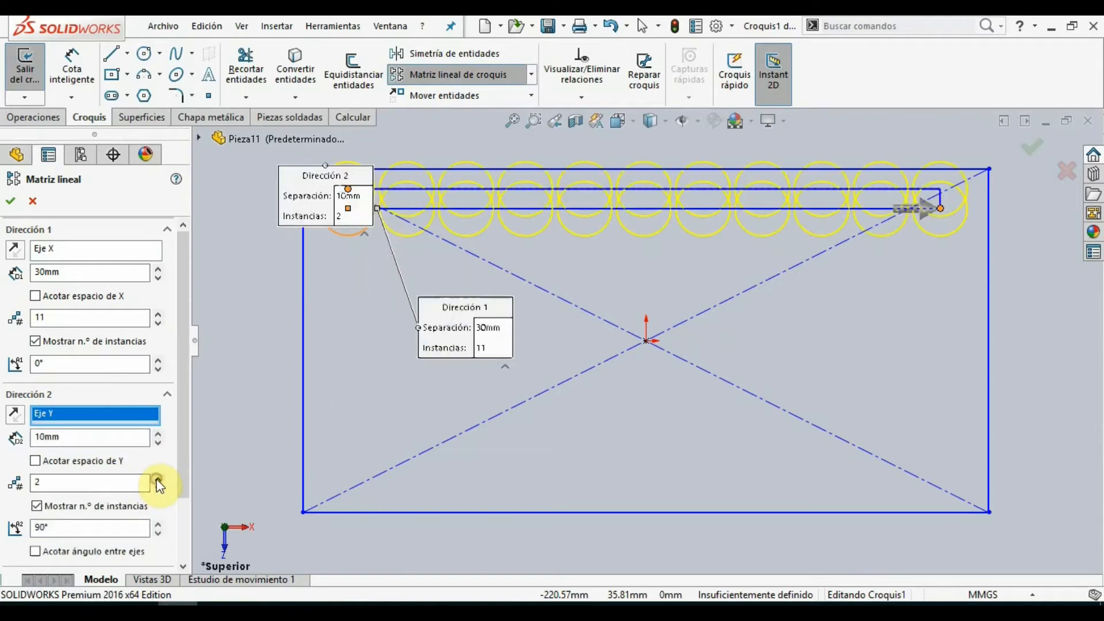
left_click(15, 415)
double_click(78, 434)
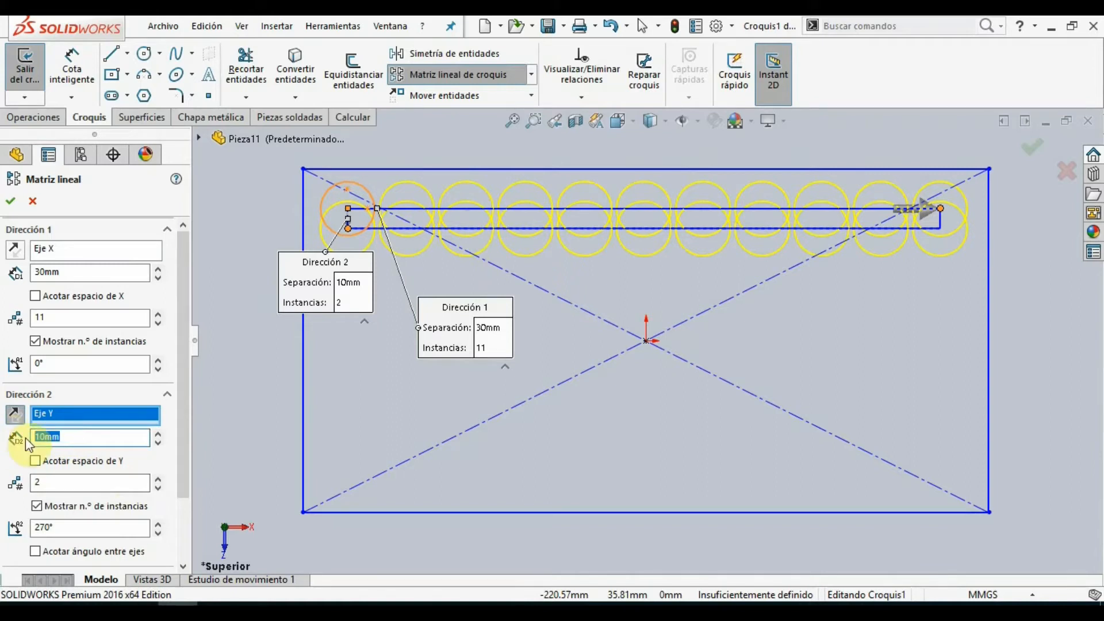
type("32")
key("Return")
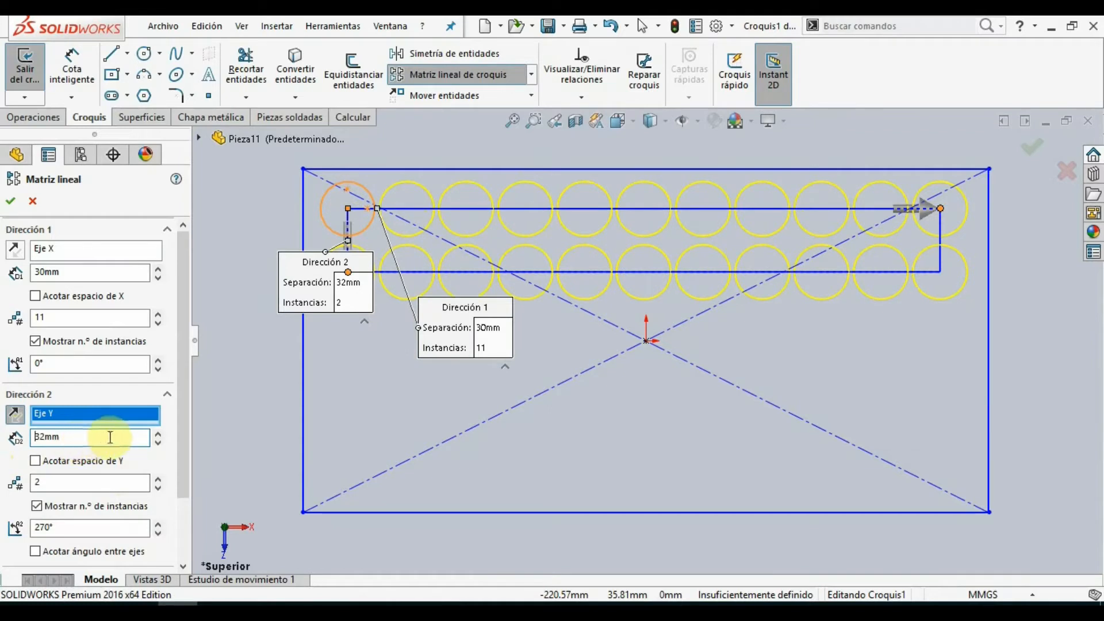
- Try a Direction 2 spacing of up to 62 mm and return it to 32 mm
left_click(156, 435)
left_click(157, 435)
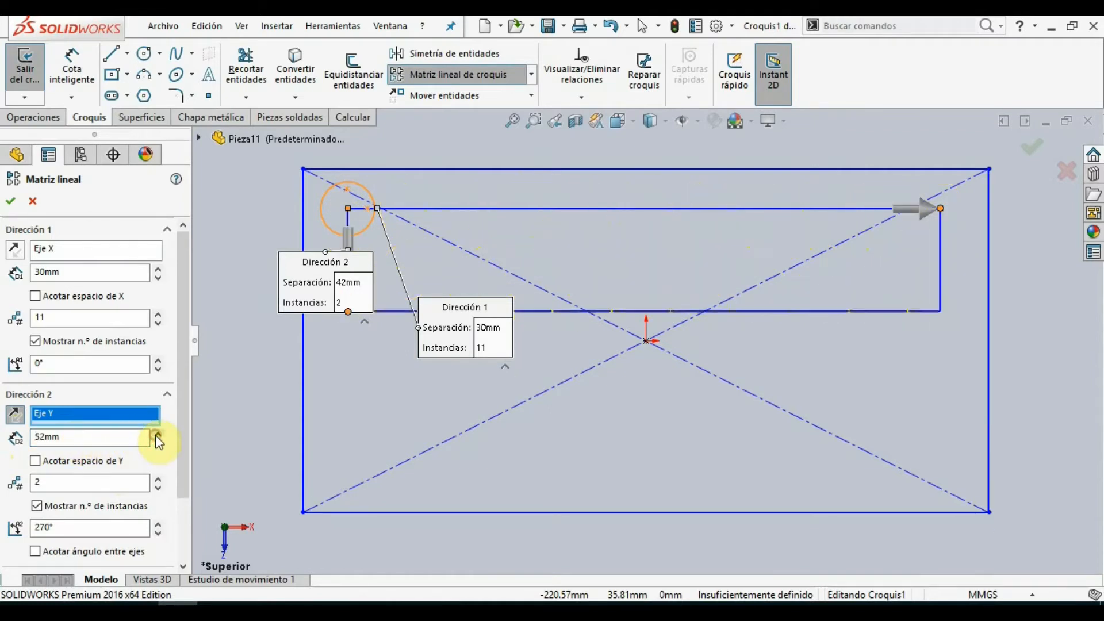
left_click(156, 436)
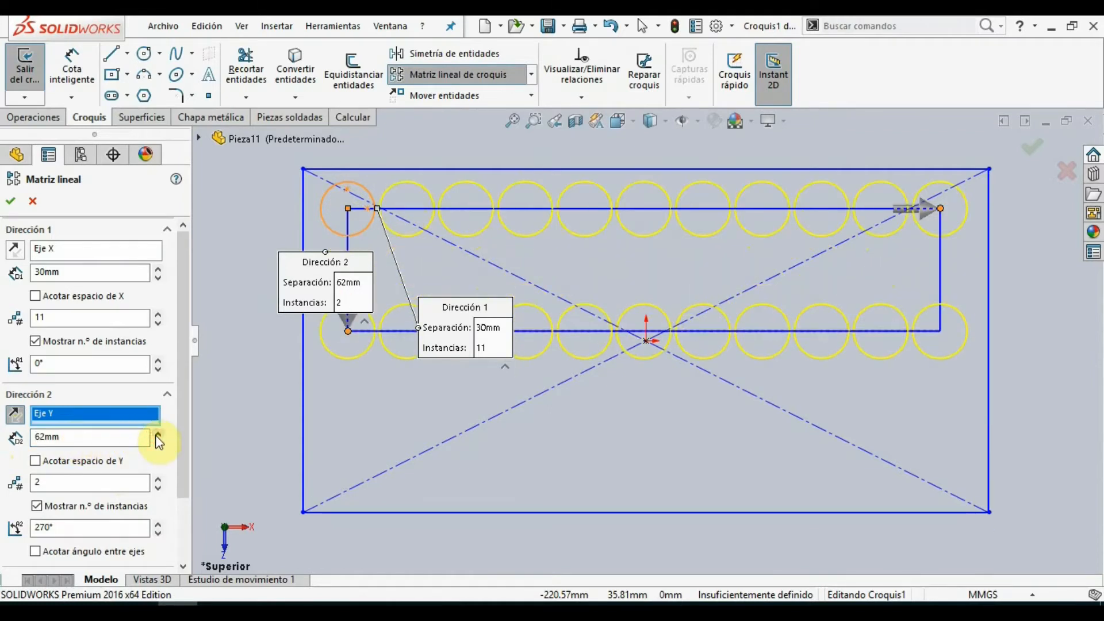
left_click(158, 446)
left_click(159, 446)
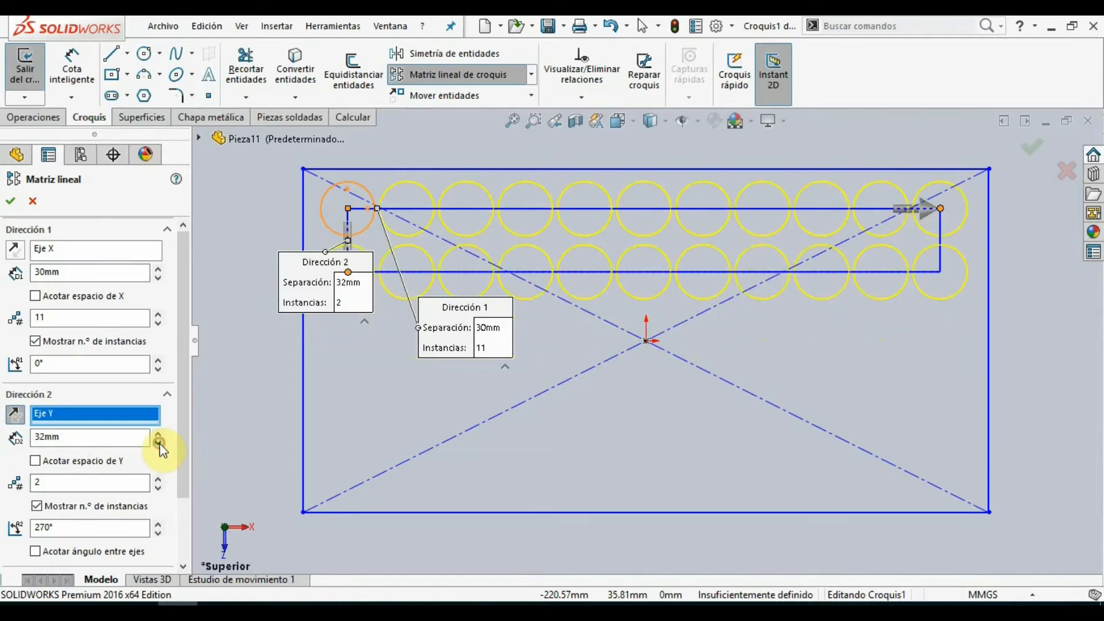
- Set the second direction to 5 instances and apply the circle pattern
left_click(156, 478)
left_click(155, 478)
left_click(156, 478)
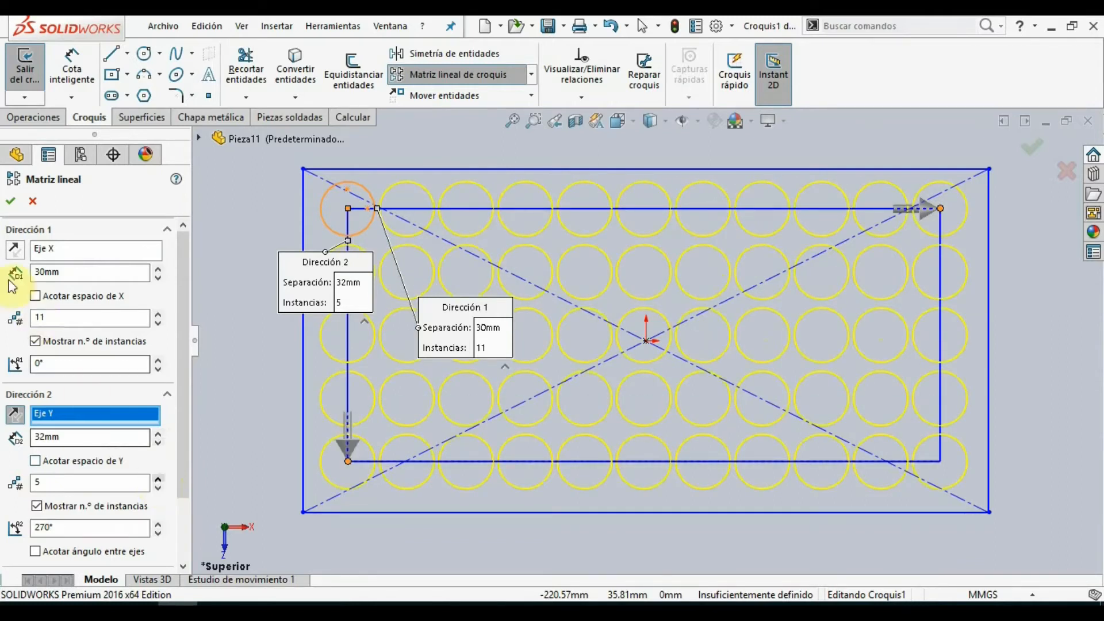
left_click(10, 199)
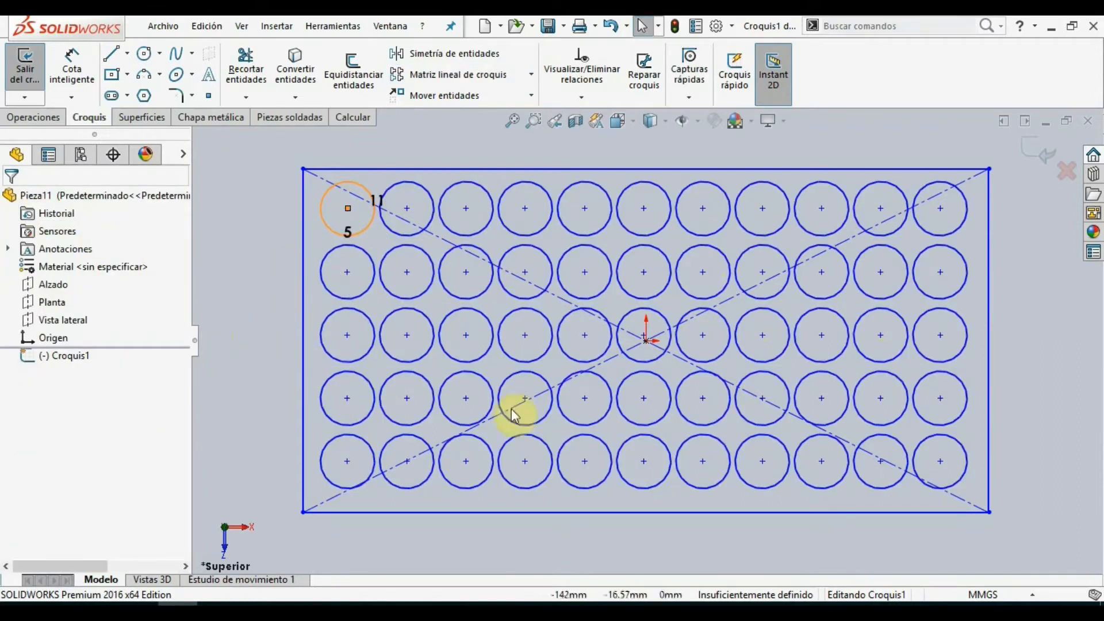
- Exit the sketch of the rectangle and patterned circles, keeping its changes, and clear the selection
scroll(913, 460, "up", 2)
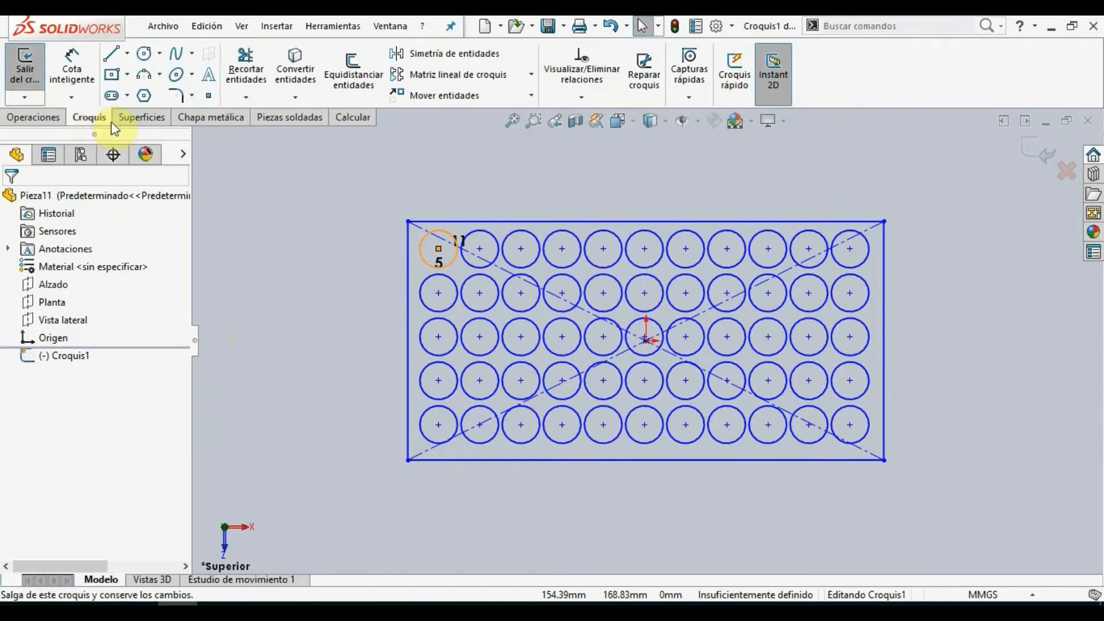
left_click(138, 118)
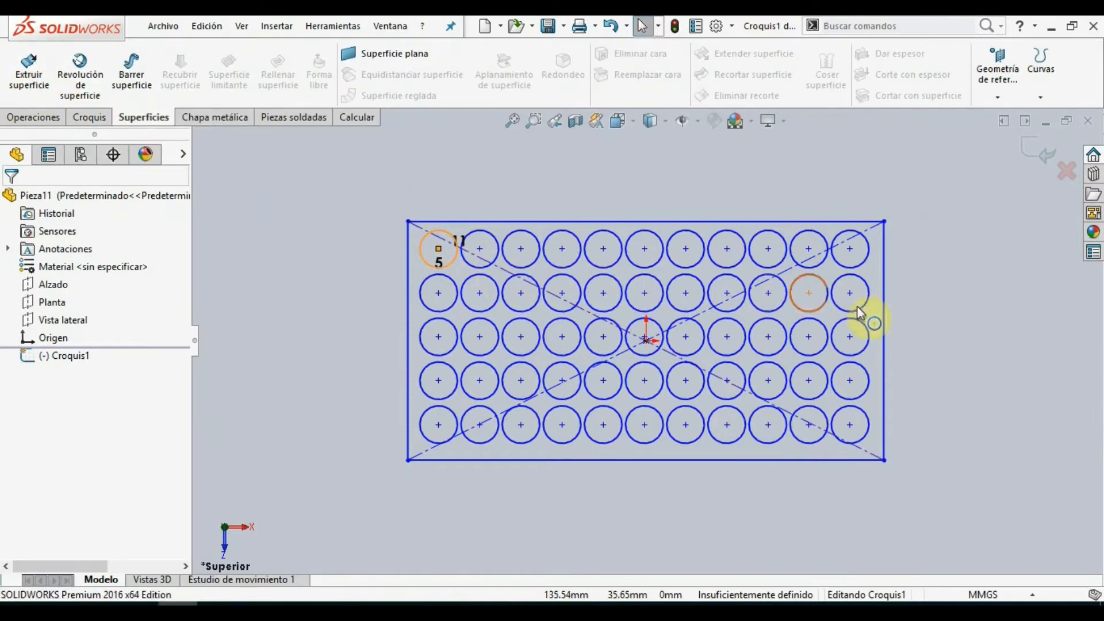
mouse_move(942, 522)
left_mouse_down()
mouse_move(860, 391)
mouse_move(266, 173)
mouse_move(301, 166)
left_mouse_up()
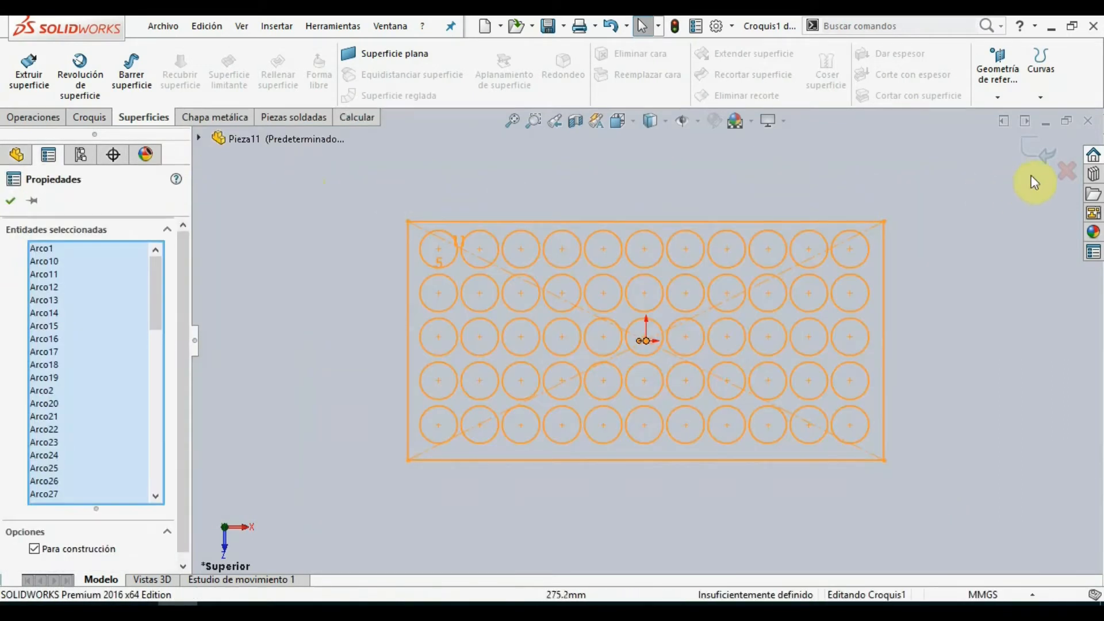
left_click(1034, 155)
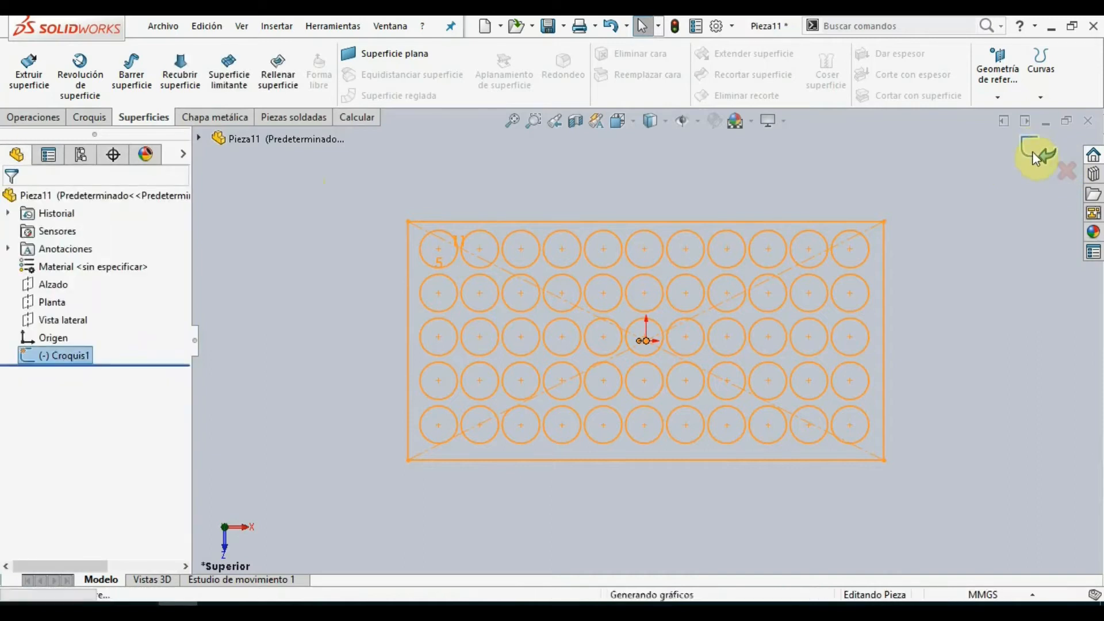
mouse_move(959, 360)
middle_mouse_down()
mouse_move(943, 354)
mouse_move(935, 251)
mouse_move(916, 192)
middle_mouse_up()
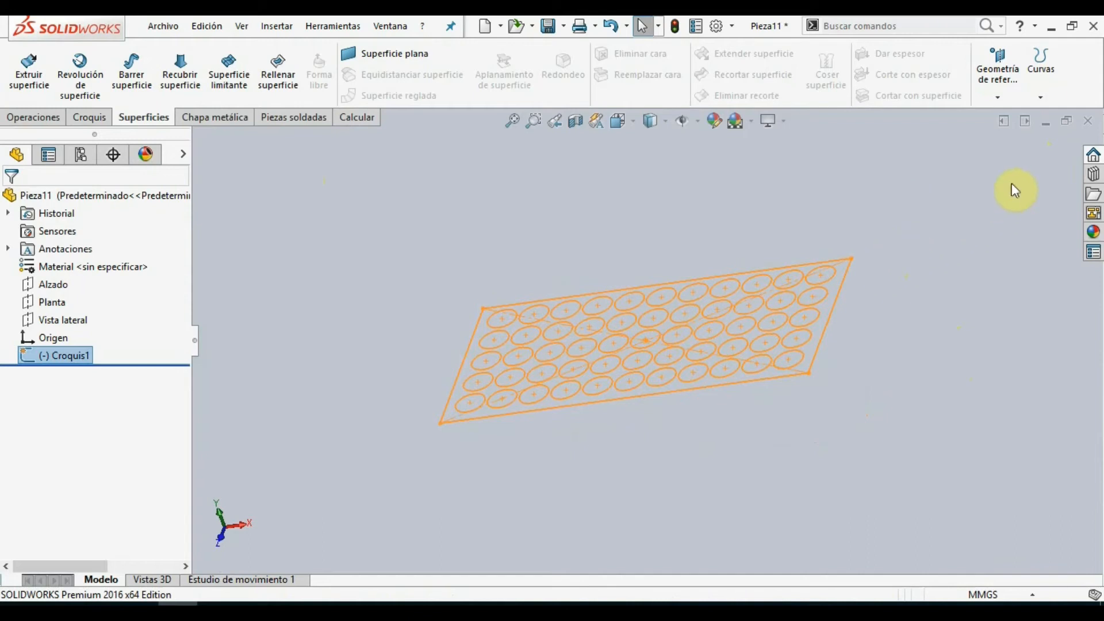
left_click(470, 239)
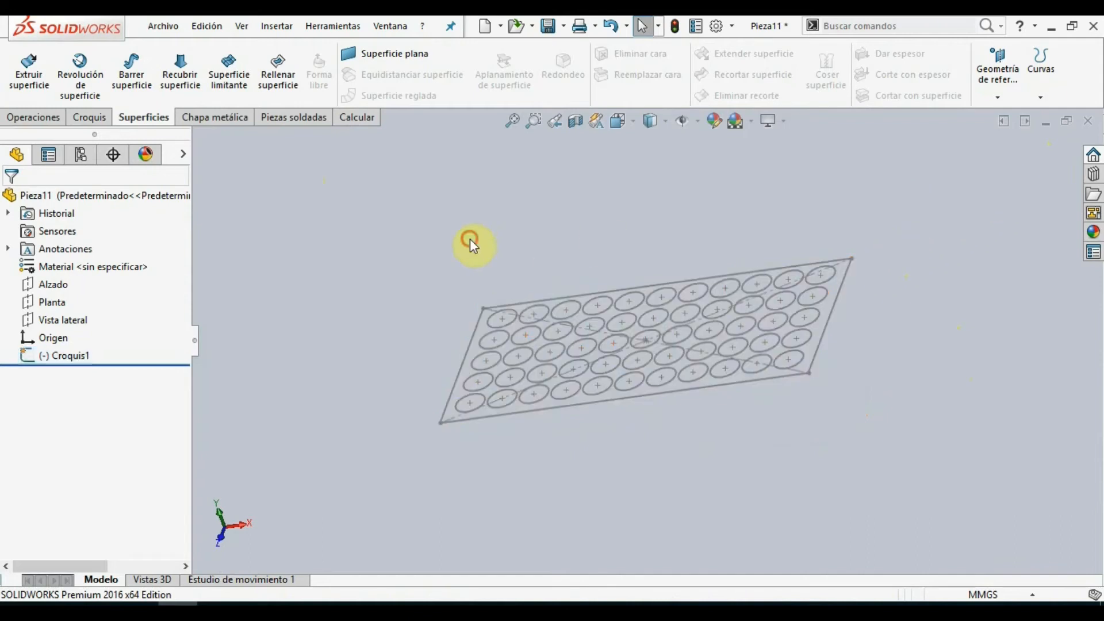
left_click(29, 70)
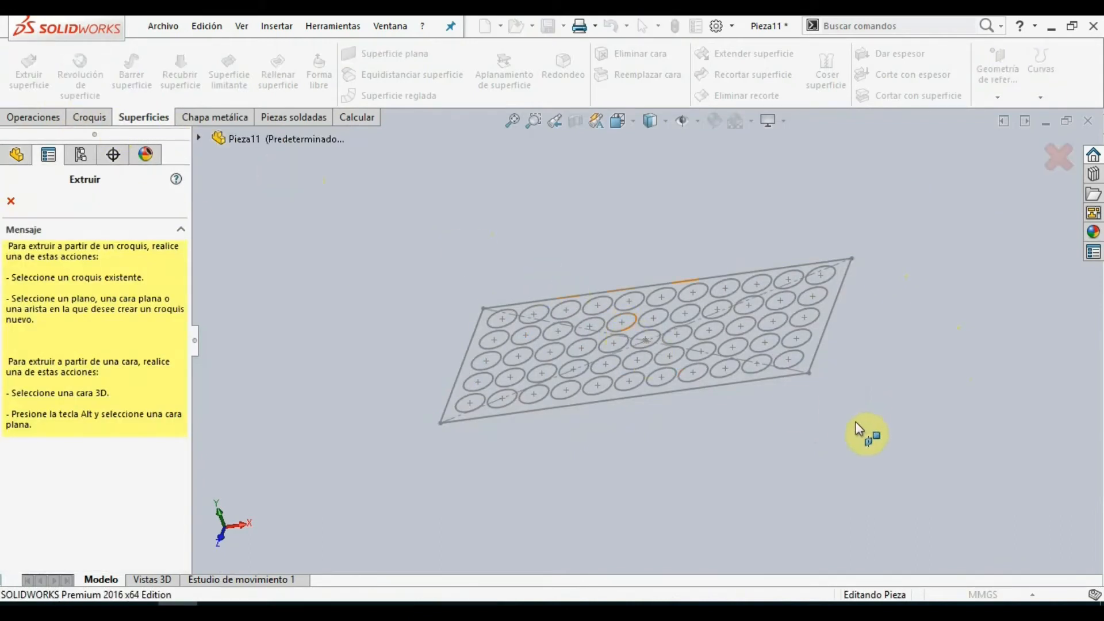
left_click(510, 326)
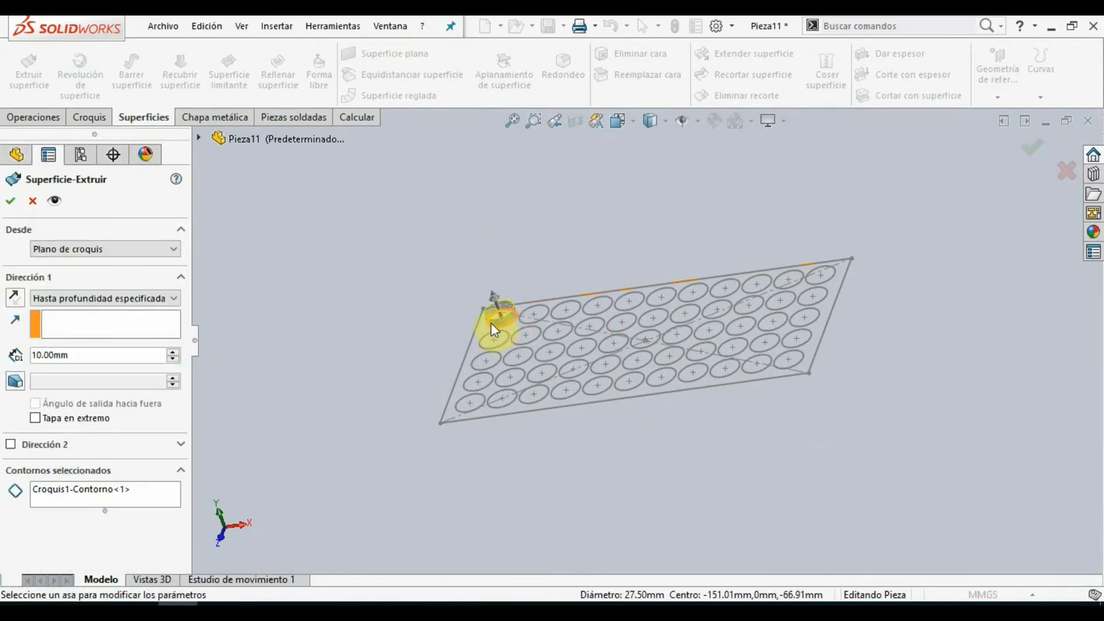
key("Escape")
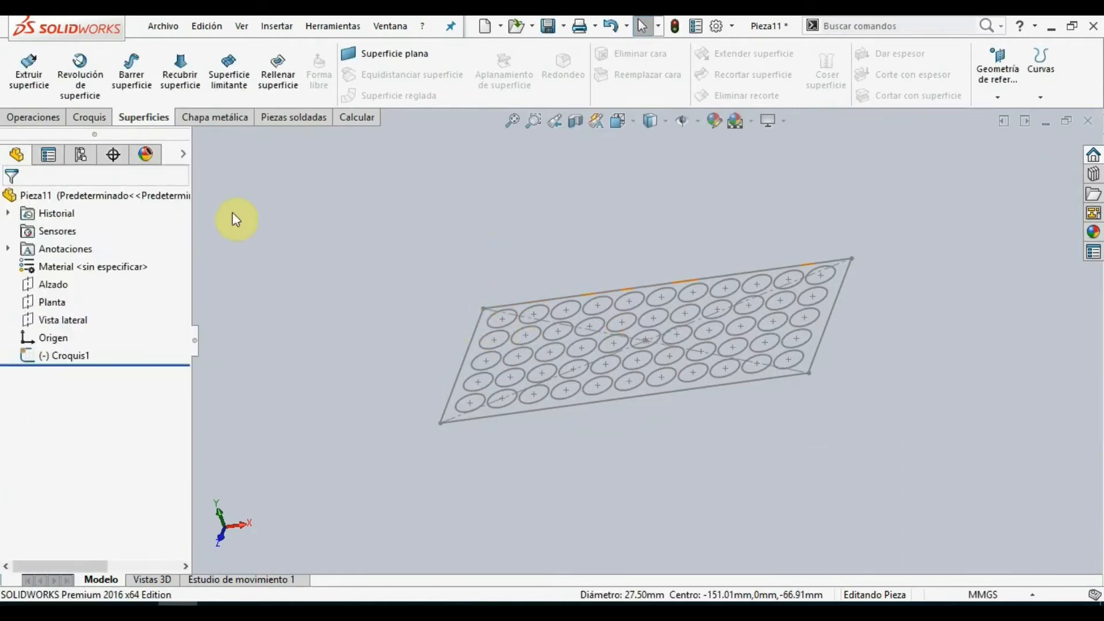
- Extrude the entire rectangle-and-circles sketch as surfaces upward to a depth of 48 mm, leaving the ends uncapped
left_click(32, 80)
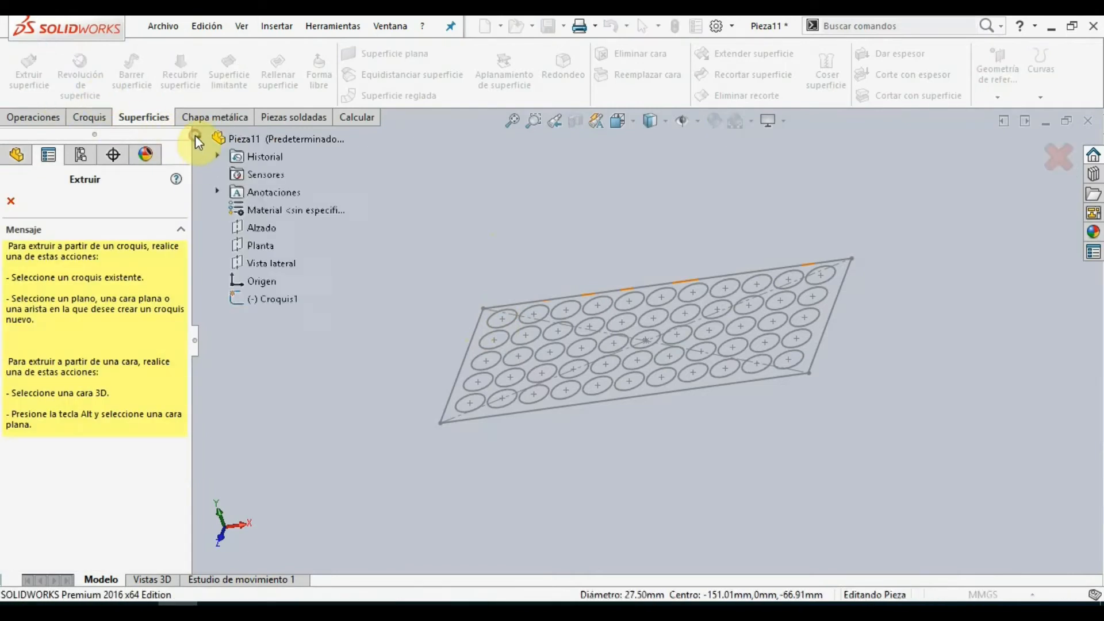
left_click(254, 296)
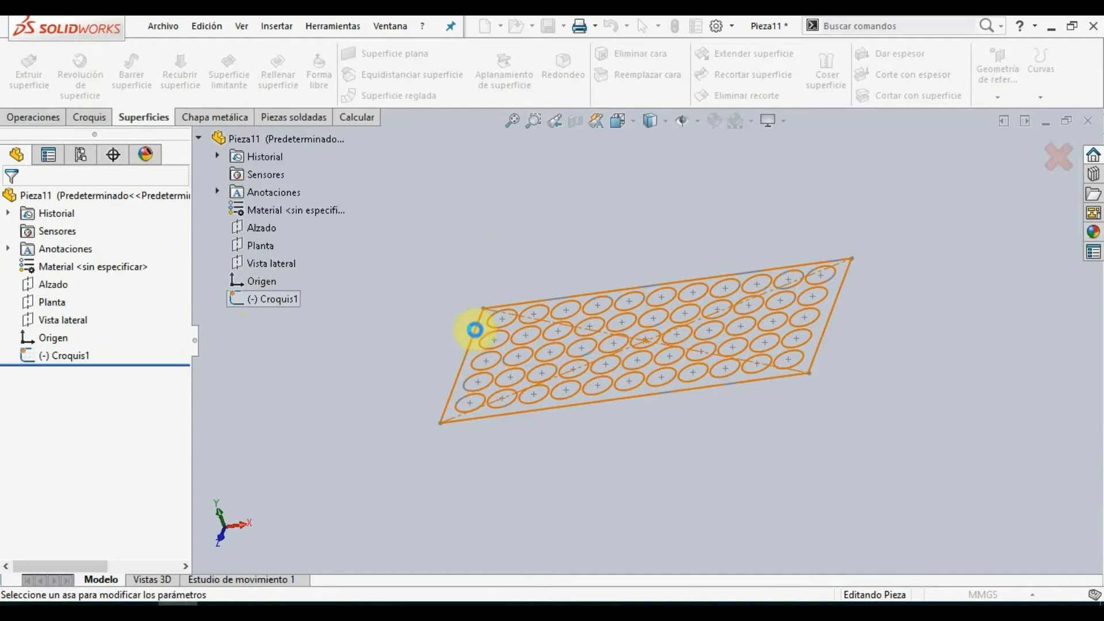
left_click_drag(638, 321, 624, 282)
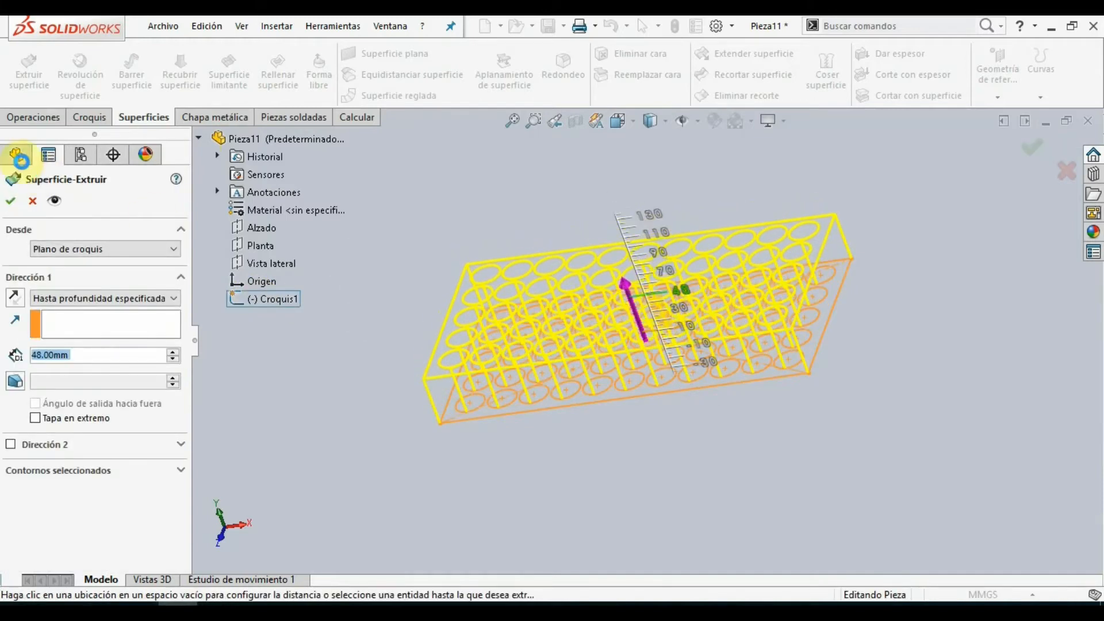
left_click(15, 201)
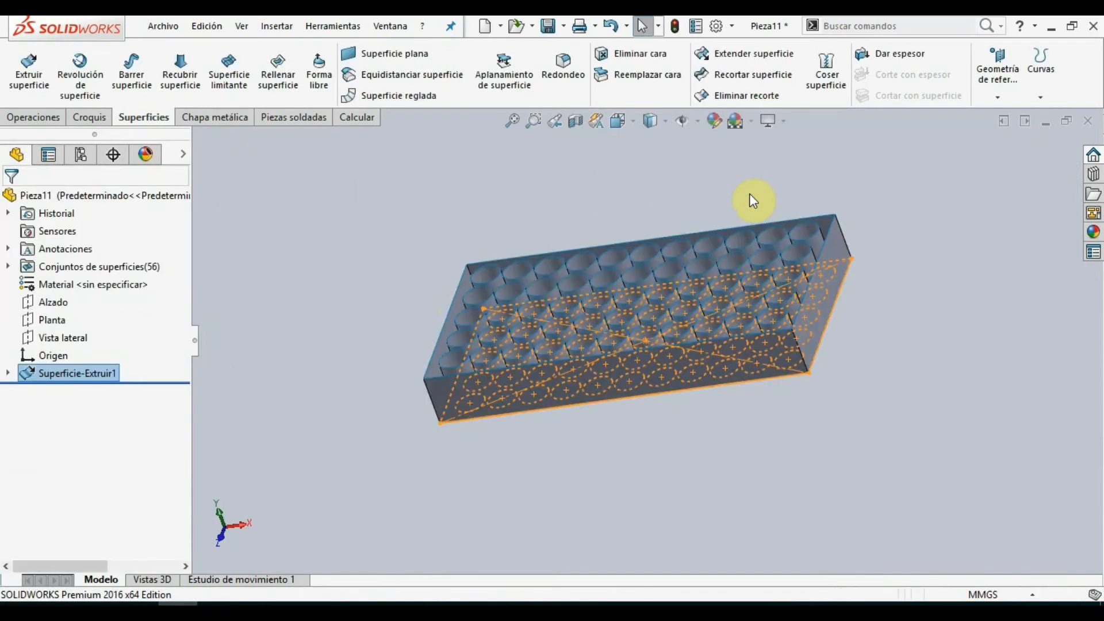
- Create a planar surface over the box's open upper side, bounded by its two opposite short upper edges
middle_click_drag(759, 218, 340, 153)
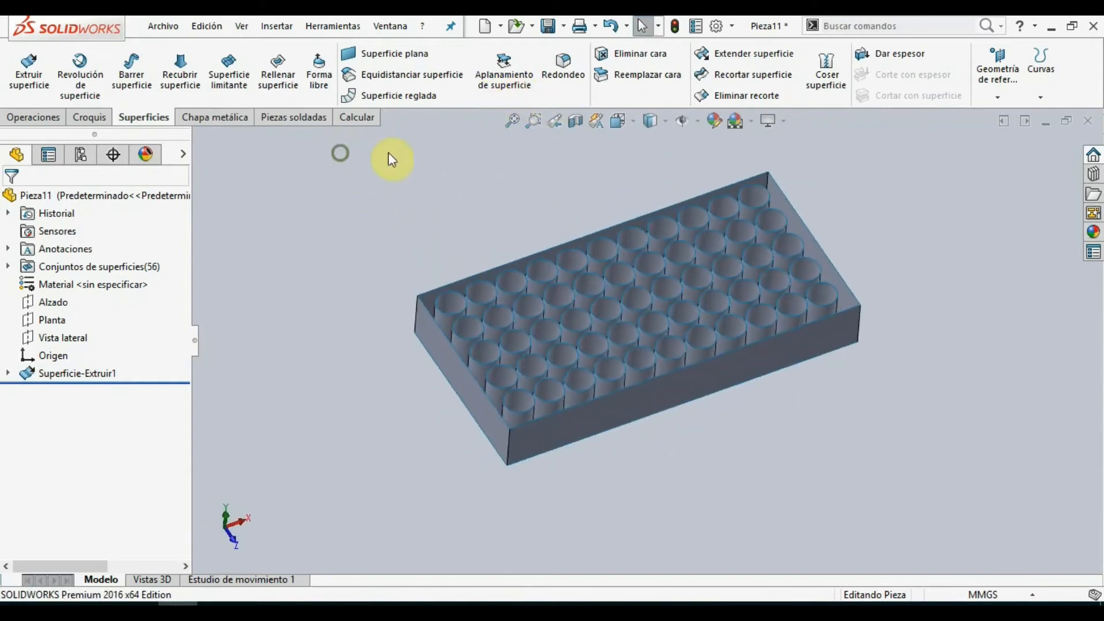
left_click(392, 51)
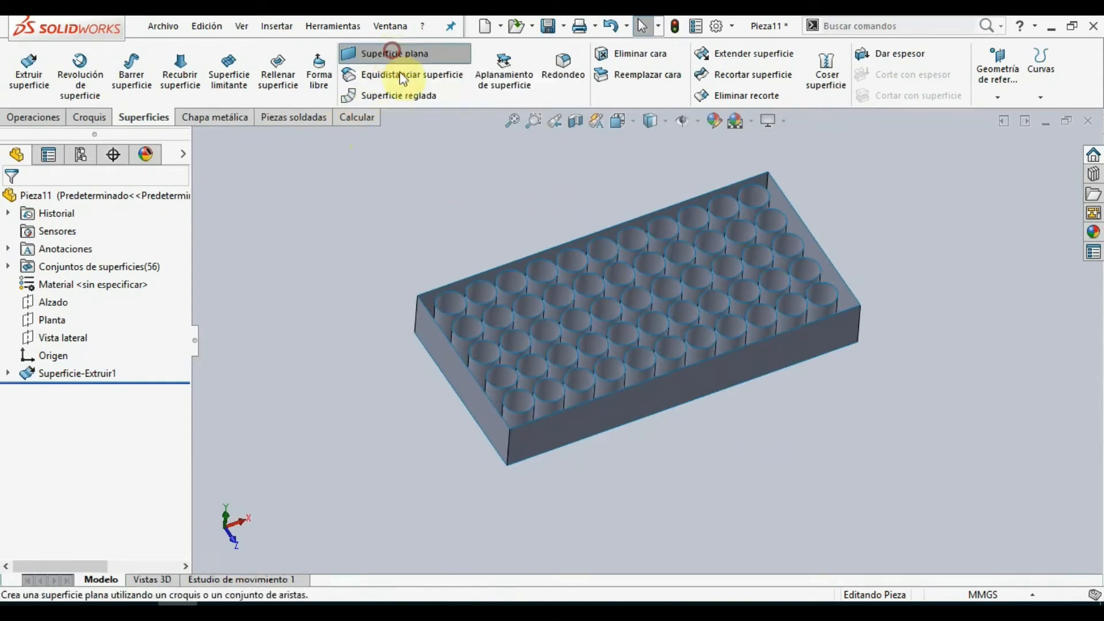
left_click(446, 341)
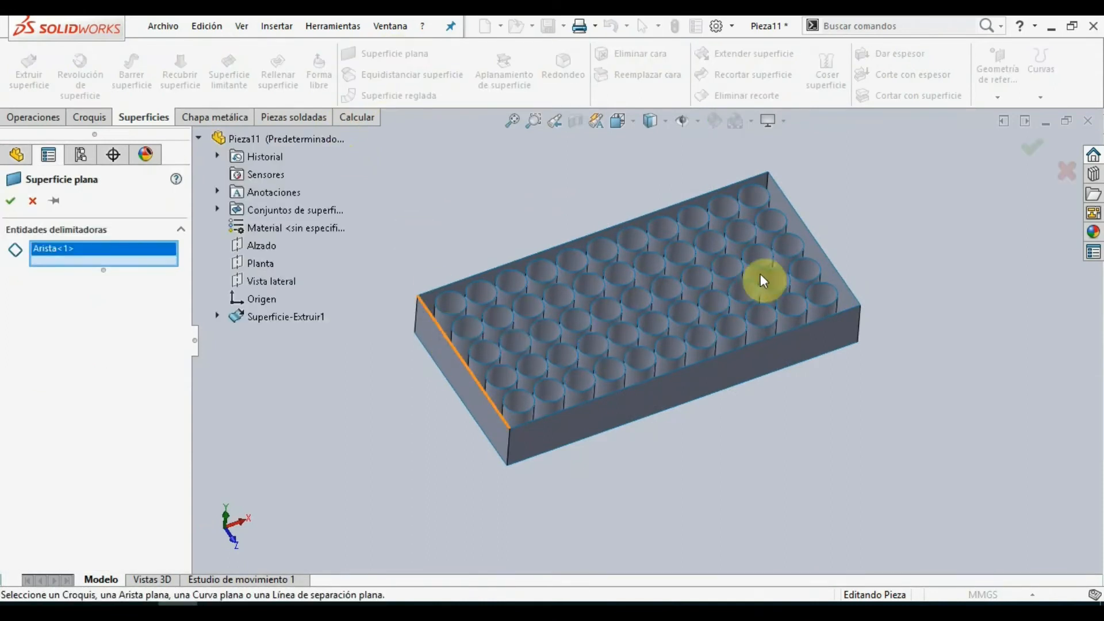
left_click(826, 256)
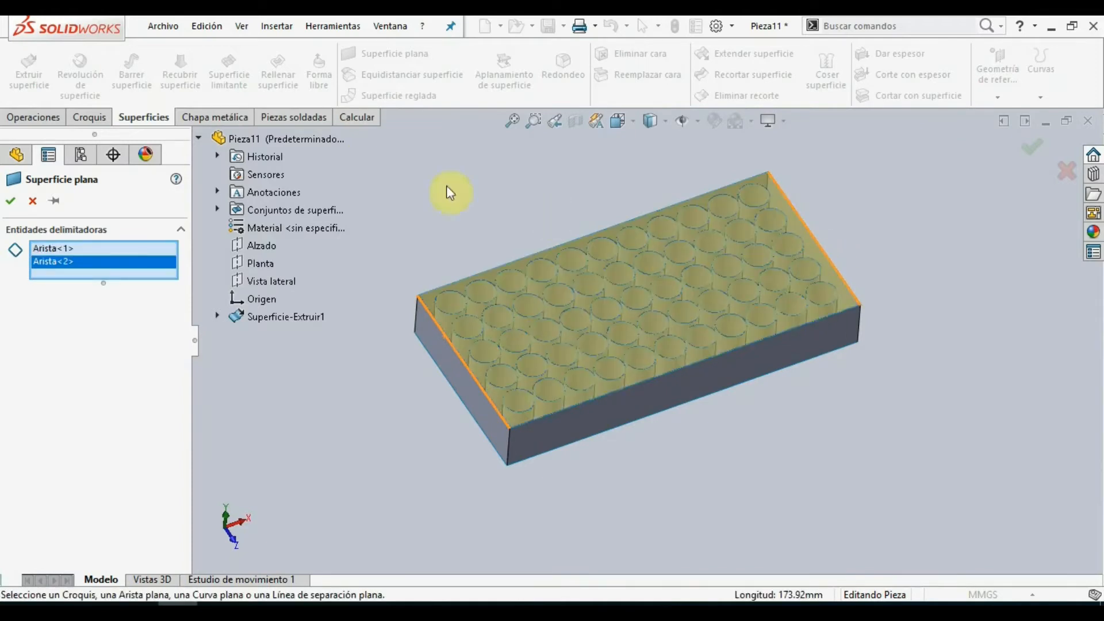
left_click(17, 205)
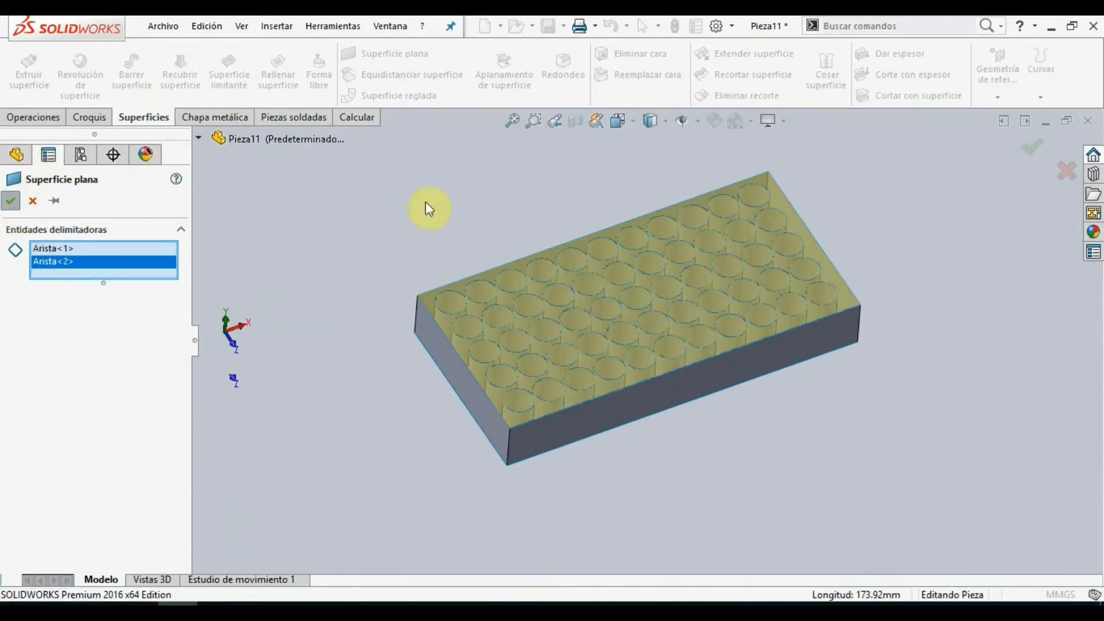
- Create planar surfaces closing the open ends of the first two adjacent cylinders in the row at the box's corner
middle_click_drag(447, 216, 663, 236)
scroll(564, 211, "down", 8)
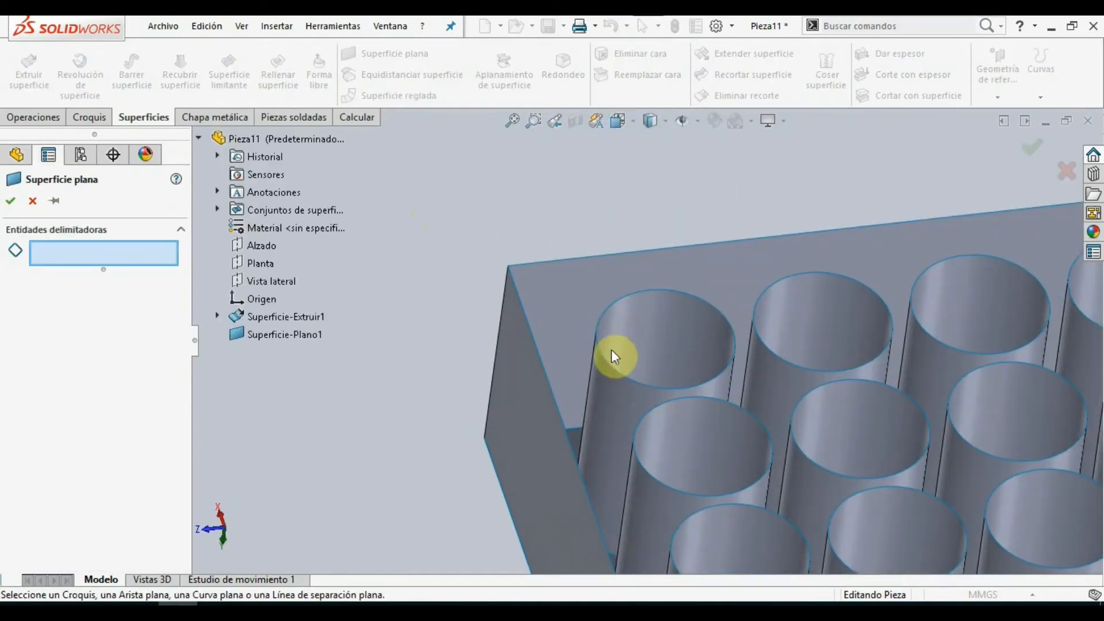
left_click(608, 364)
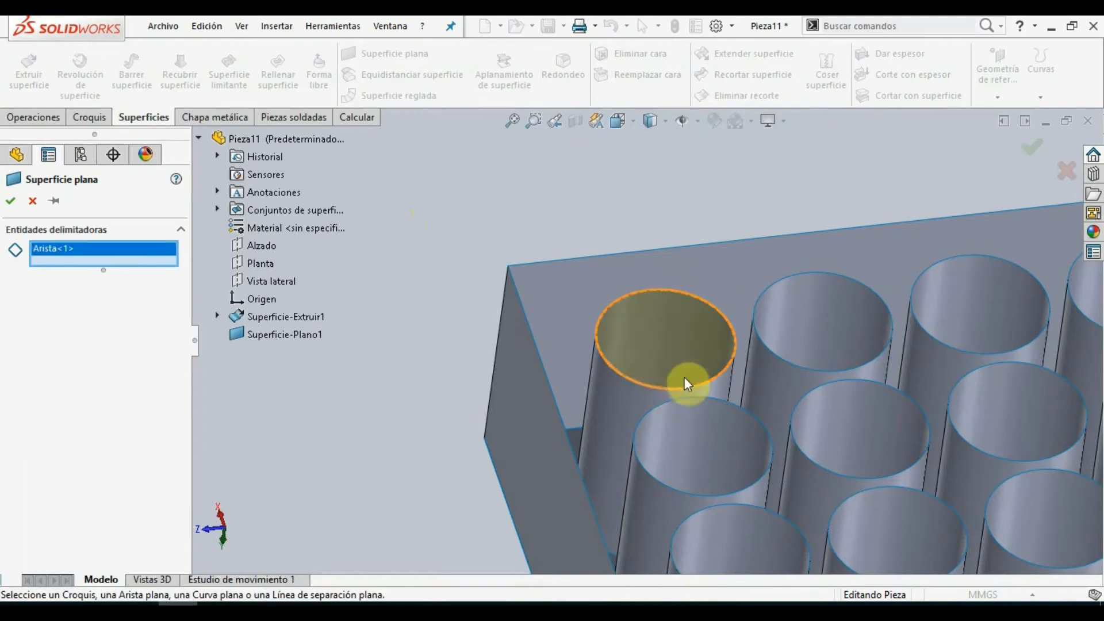
left_click(795, 368)
scroll(729, 360, "up", 5)
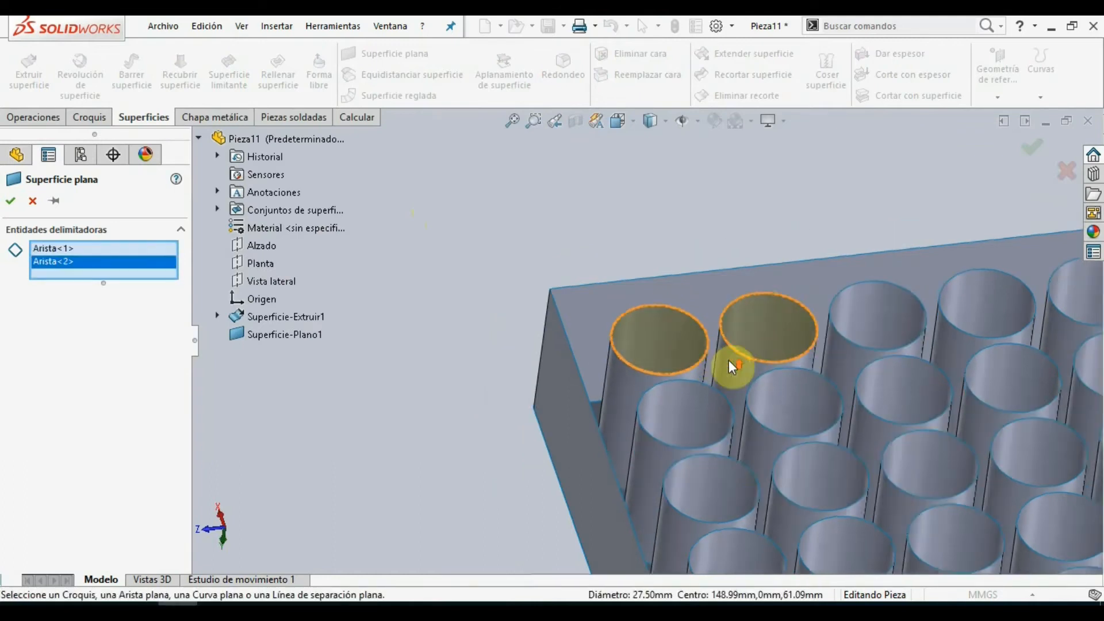
middle_click_drag(729, 360, 673, 253)
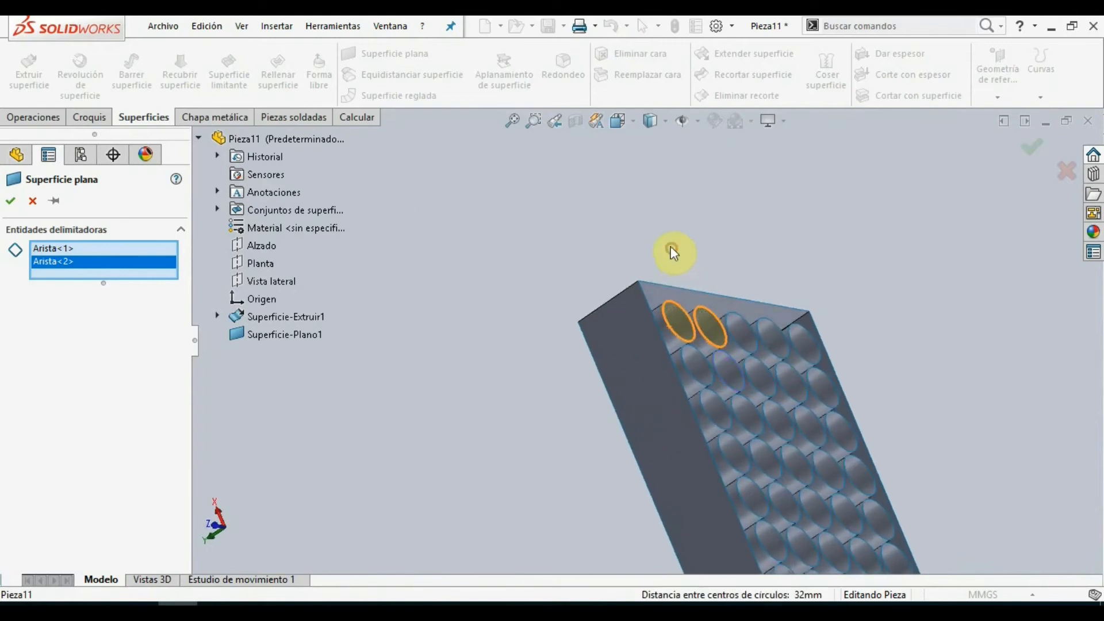
left_click(1033, 152)
middle_click_drag(916, 229, 741, 240)
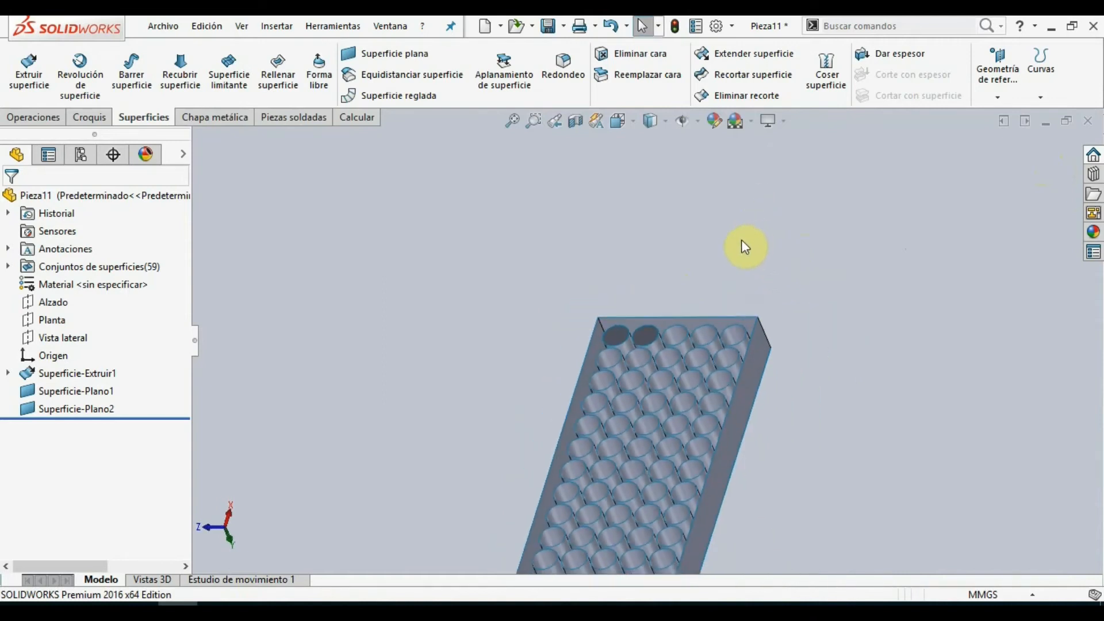
- Close the current part without saving it and create a new part document
left_click(1088, 120)
left_click(467, 344)
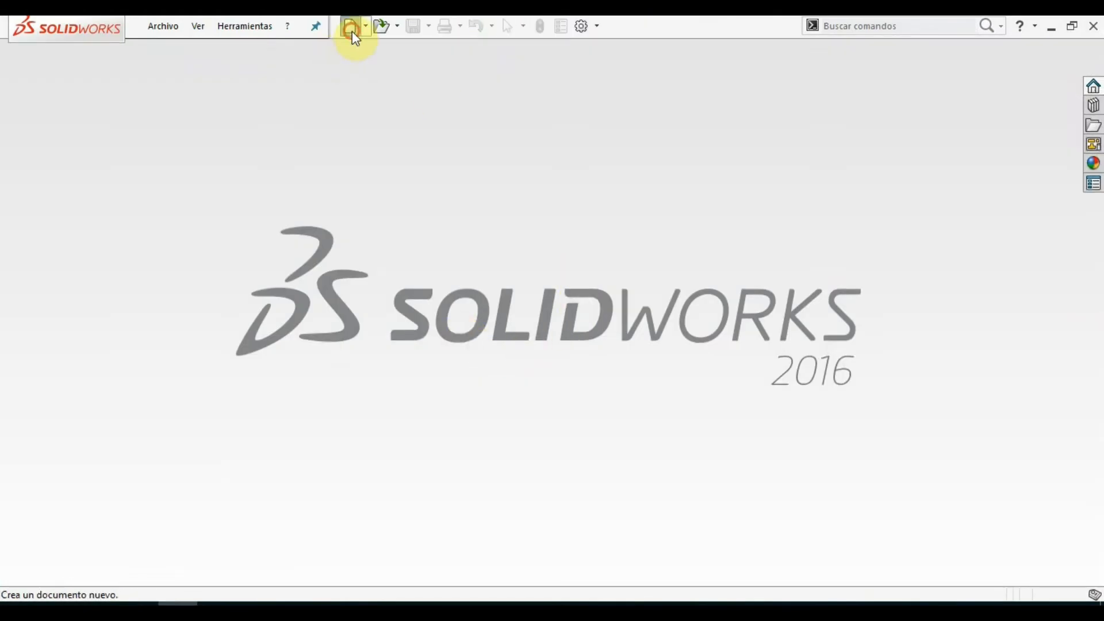
left_click(351, 29)
double_click(385, 299)
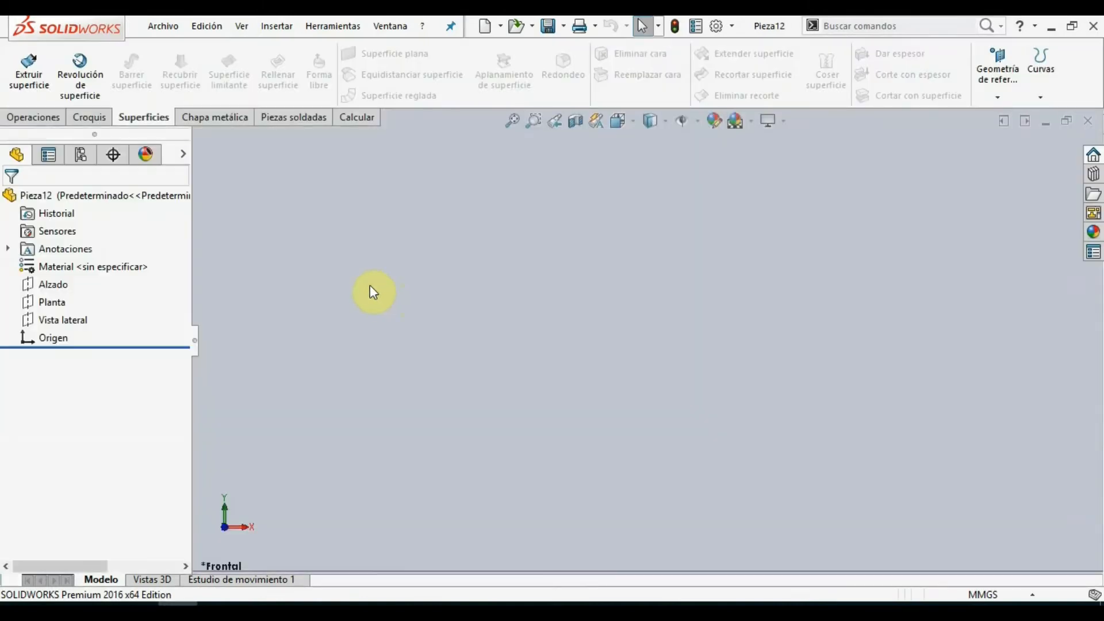
- Sketch a center rectangle at the origin on the Planta plane, 100 mm high and about 228 mm wide
left_click(50, 303)
left_click(65, 285)
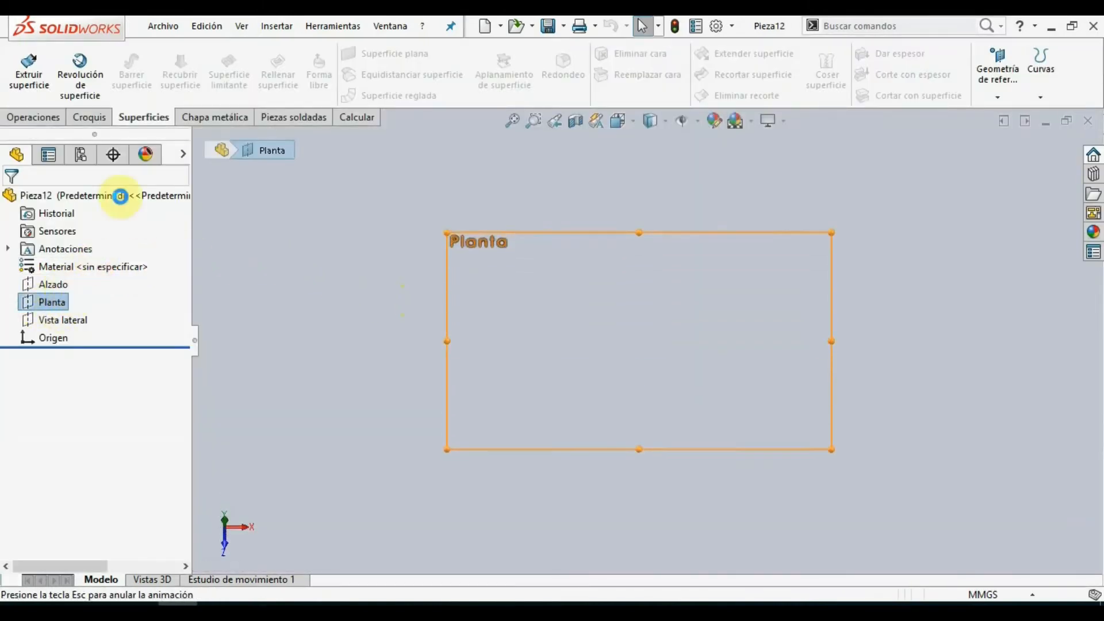
left_click(109, 76)
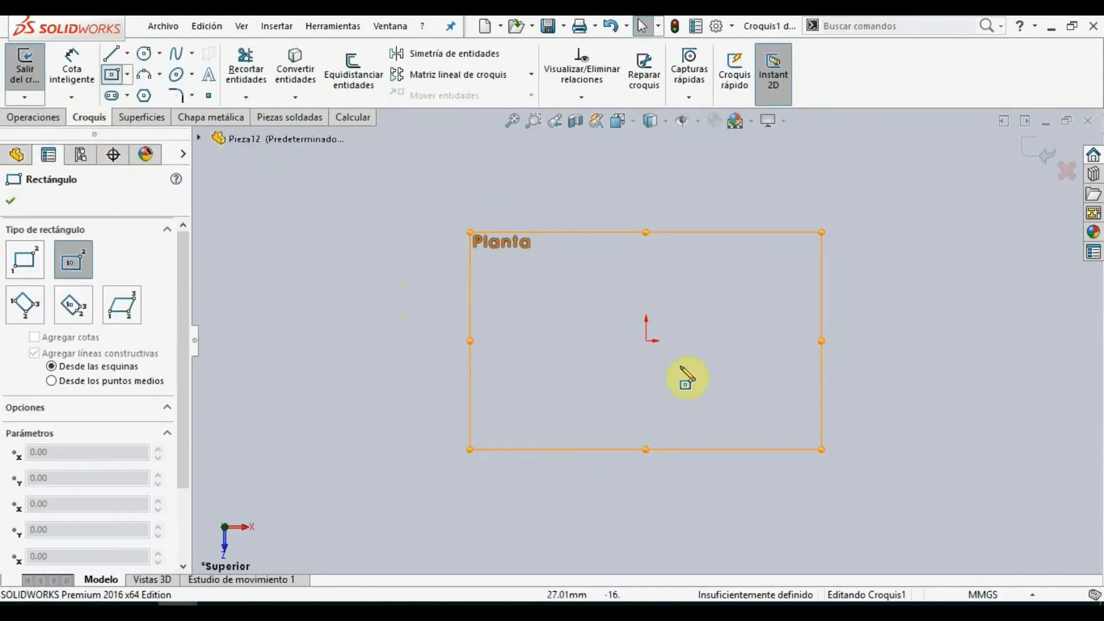
left_click(647, 341)
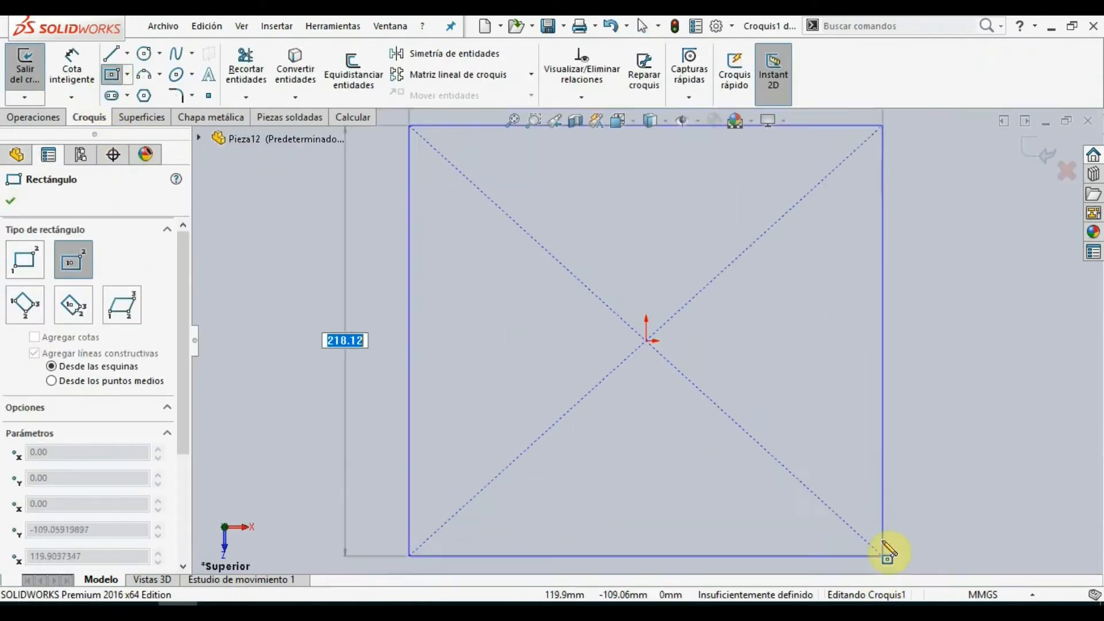
type("100")
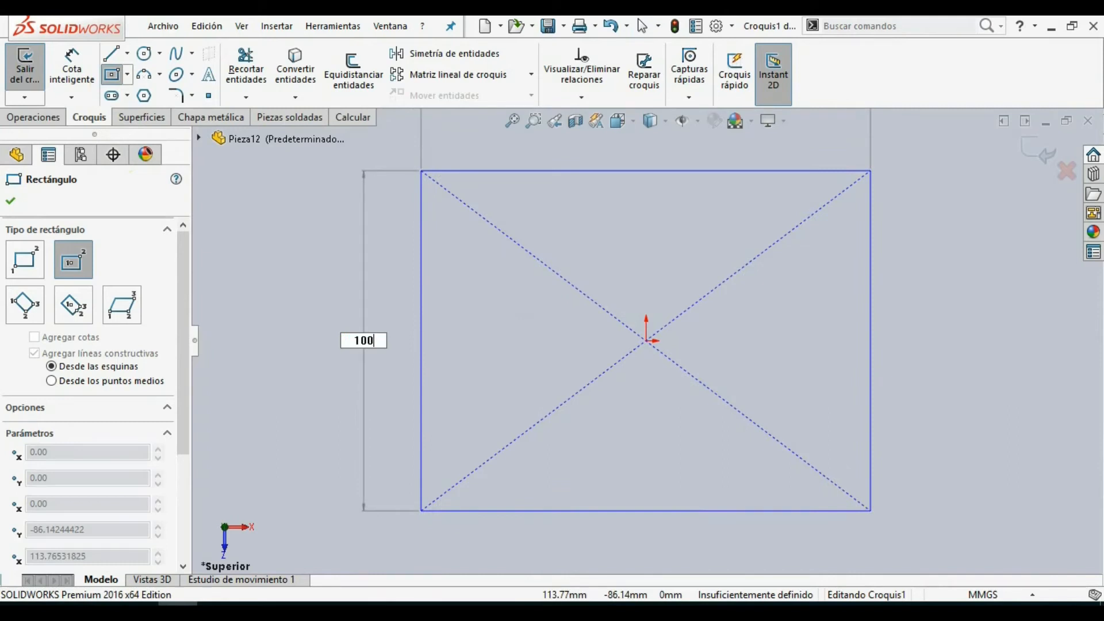
key("Return")
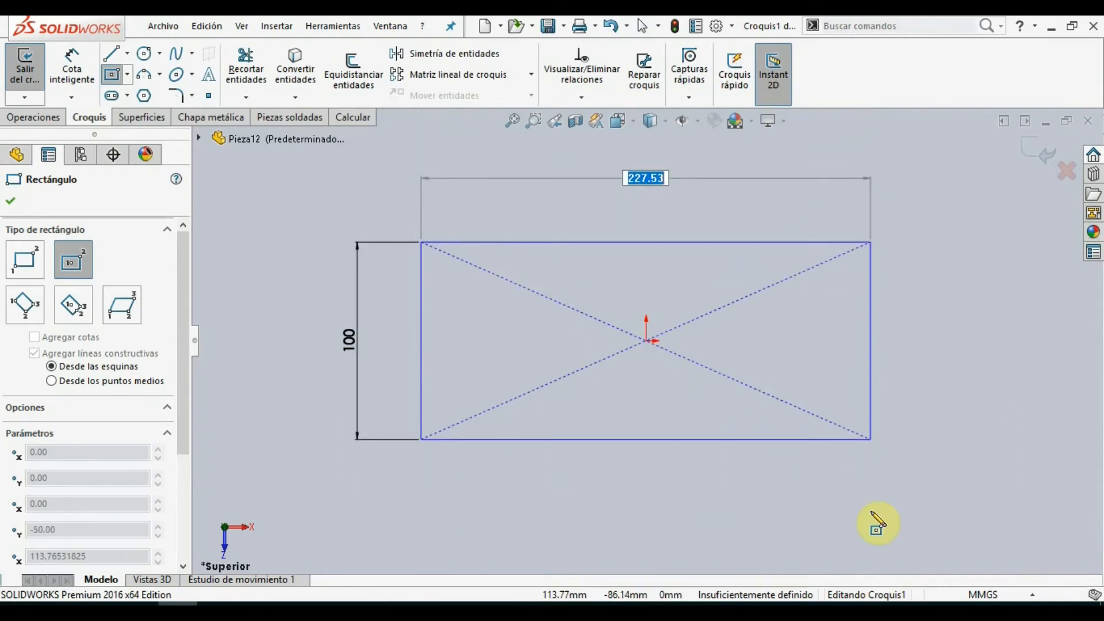
key("Return")
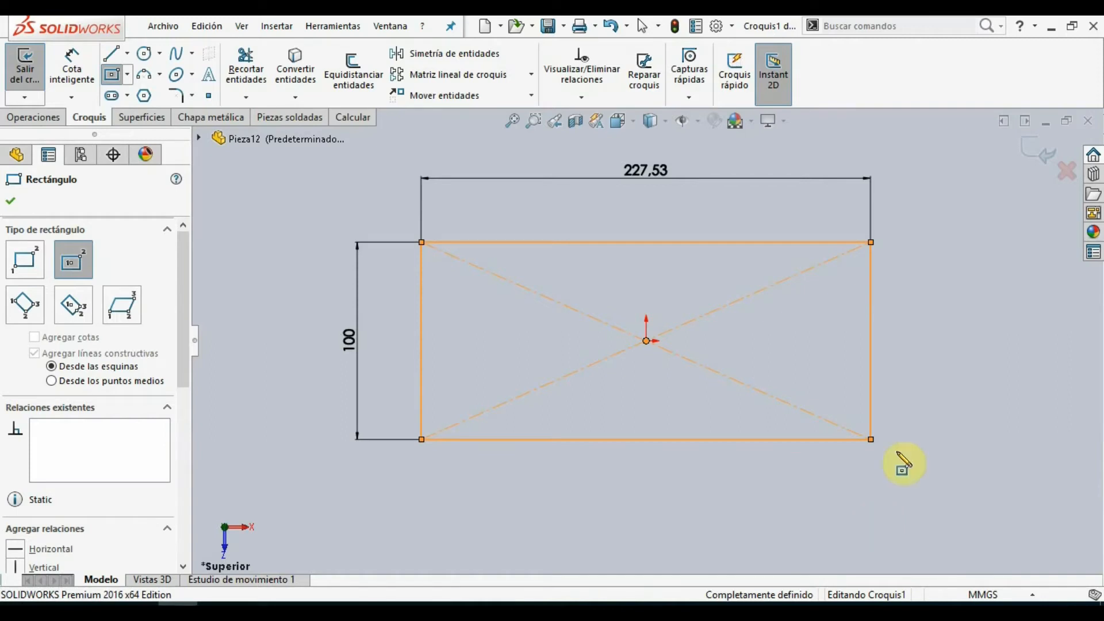
key("Escape")
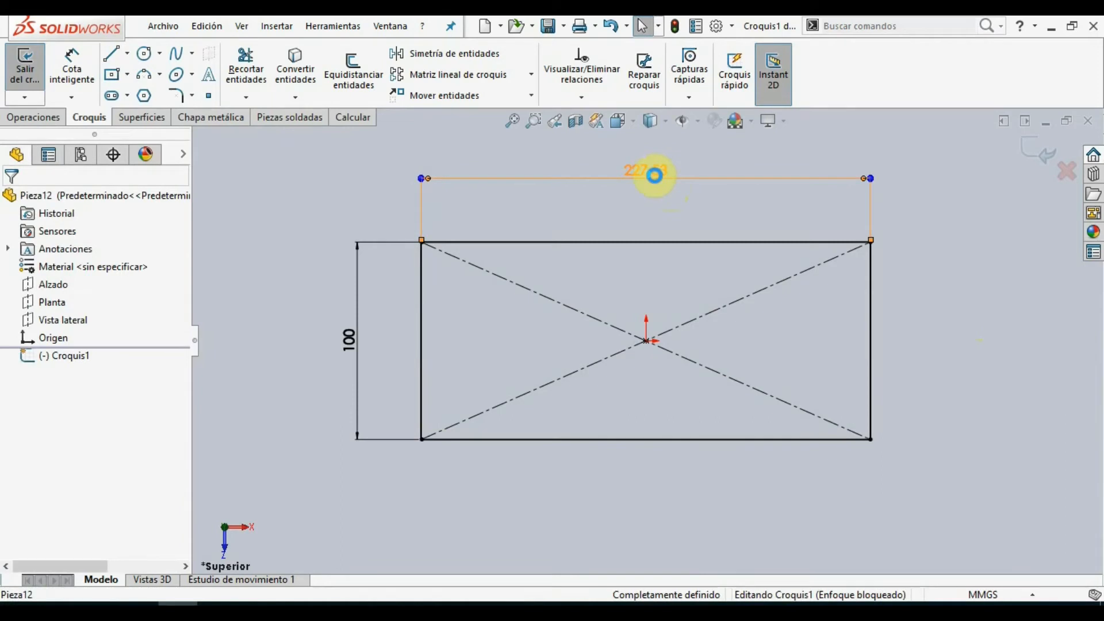
- Set the rectangle's width to 100 mm and exit the sketch
double_click(654, 175)
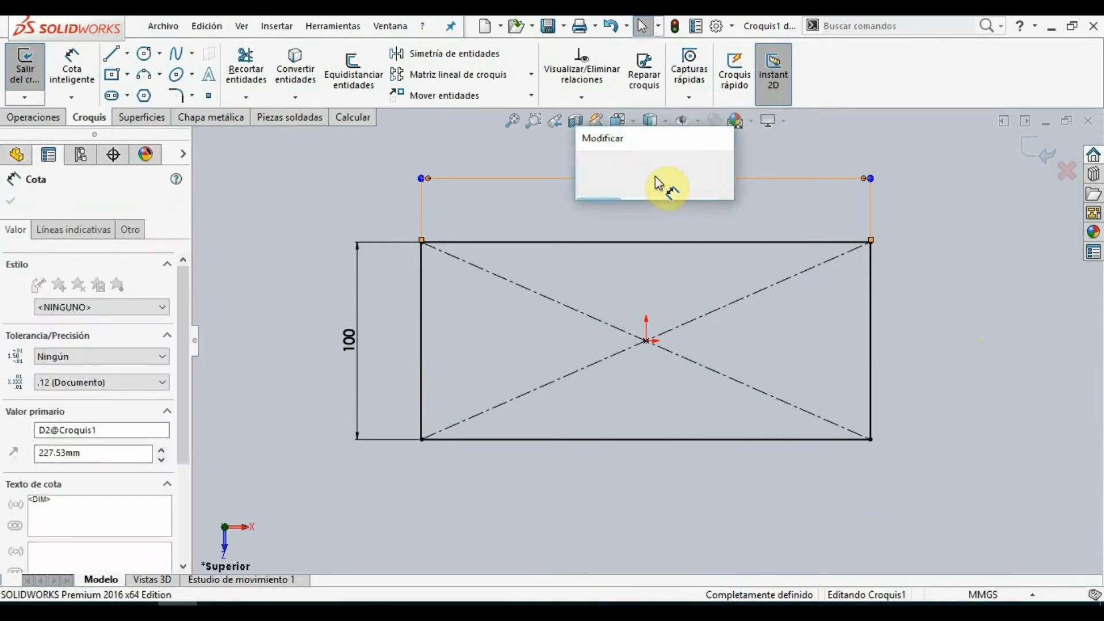
type("100")
key("Return")
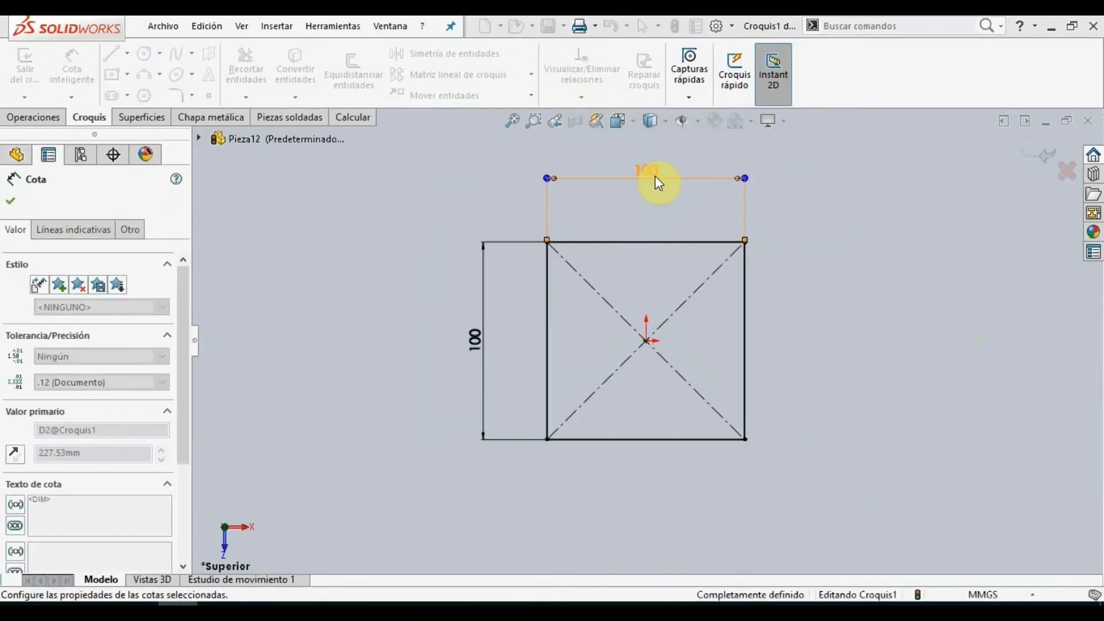
left_click(1037, 162)
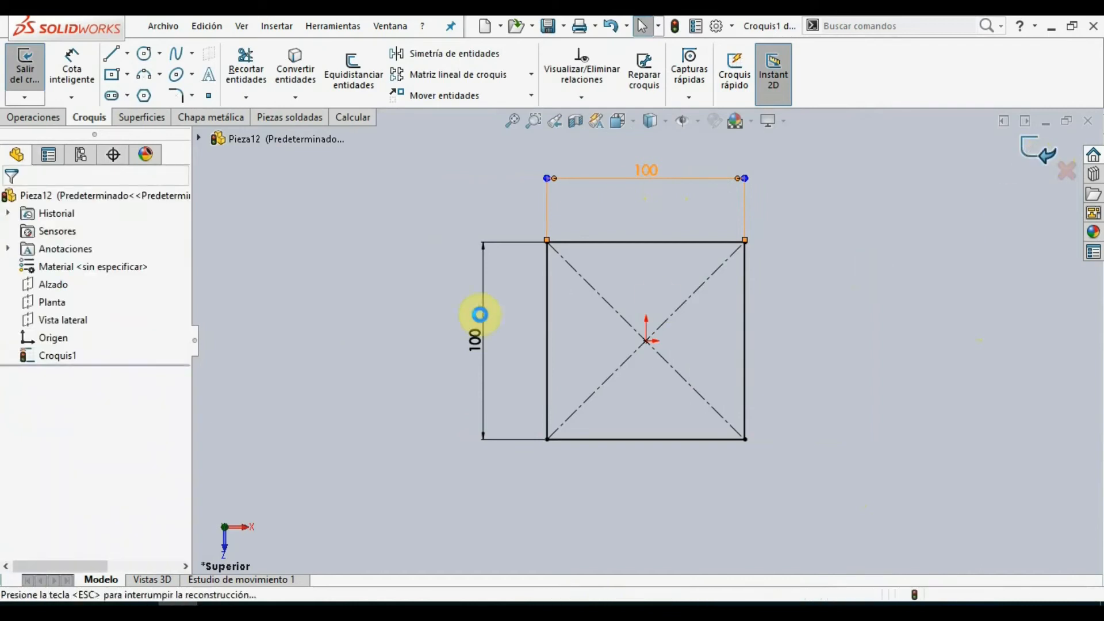
- Extrude the square sketch as a solid boss to a depth of 100 mm
middle_click_drag(425, 328, 377, 180)
left_click(41, 116)
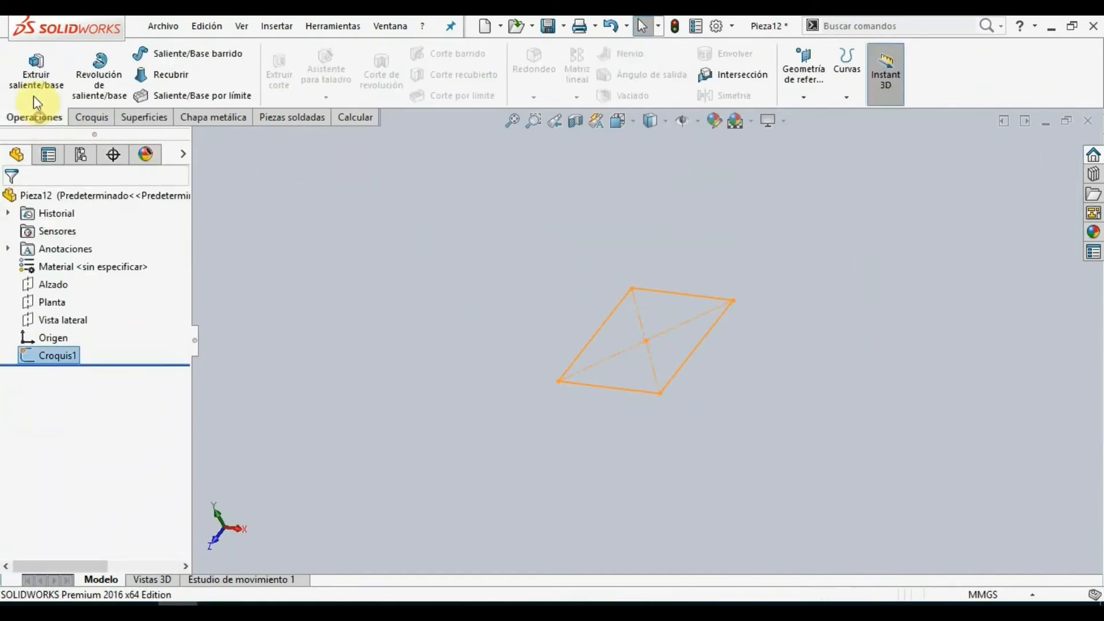
left_click(49, 71)
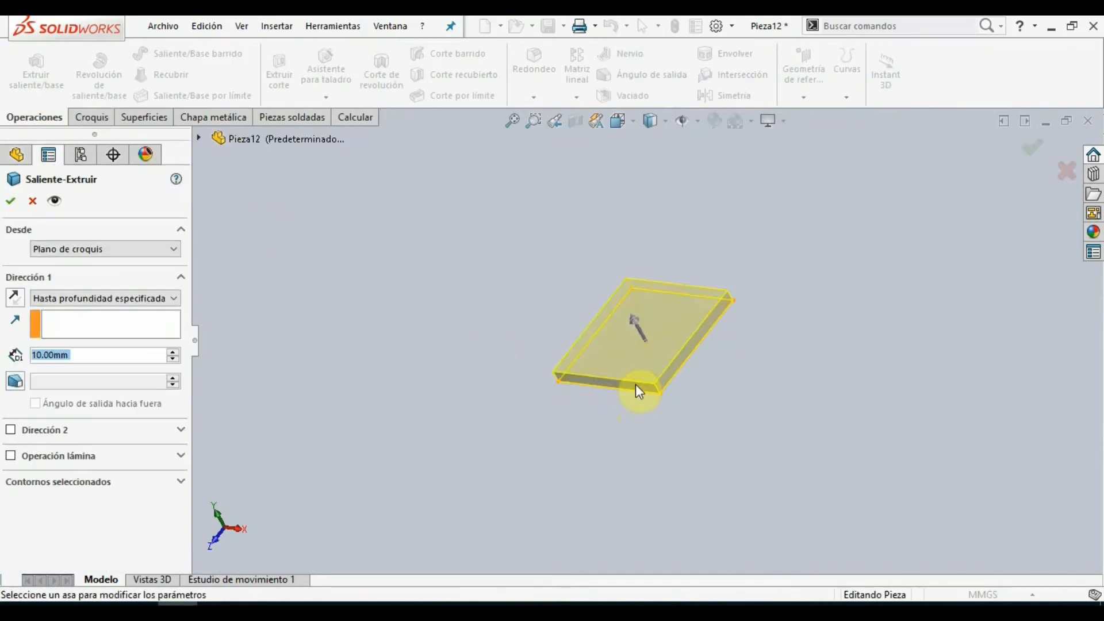
type("100")
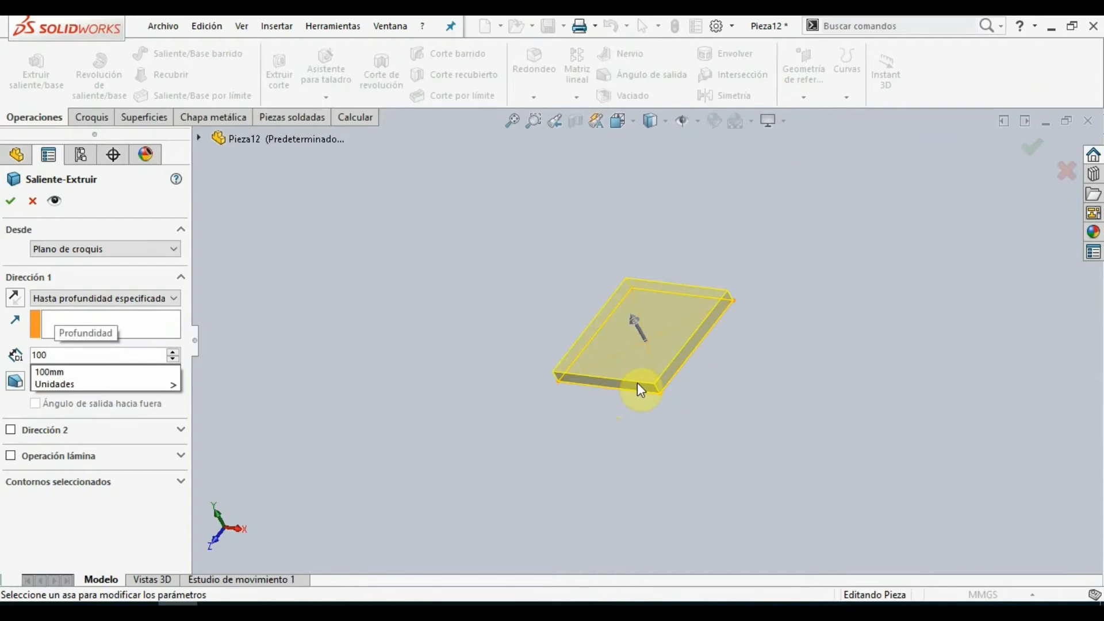
key("Return")
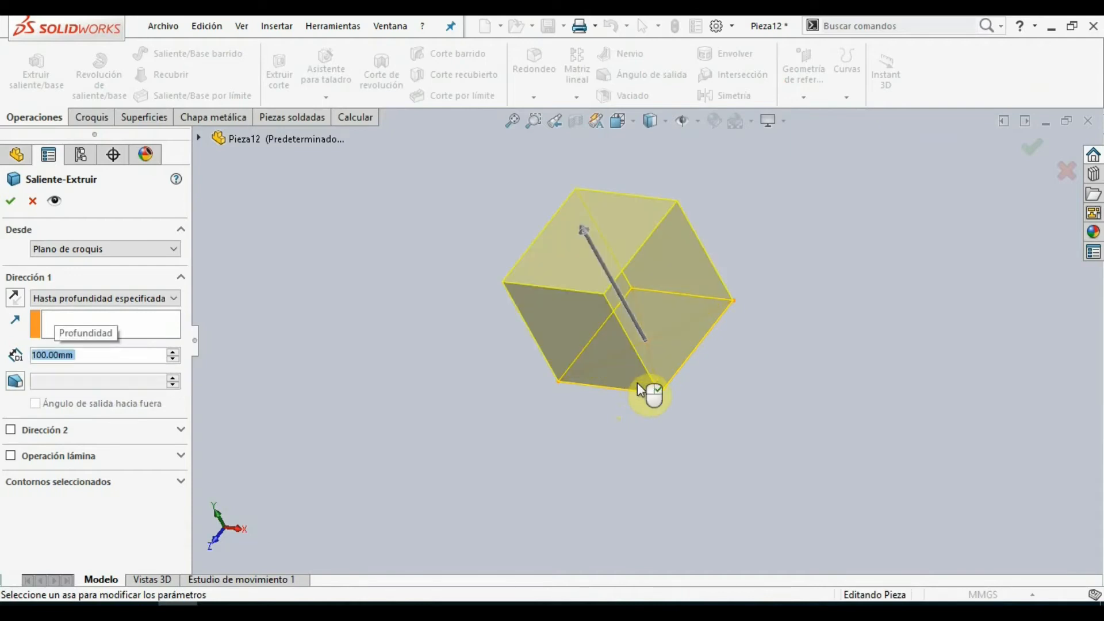
left_click(10, 201)
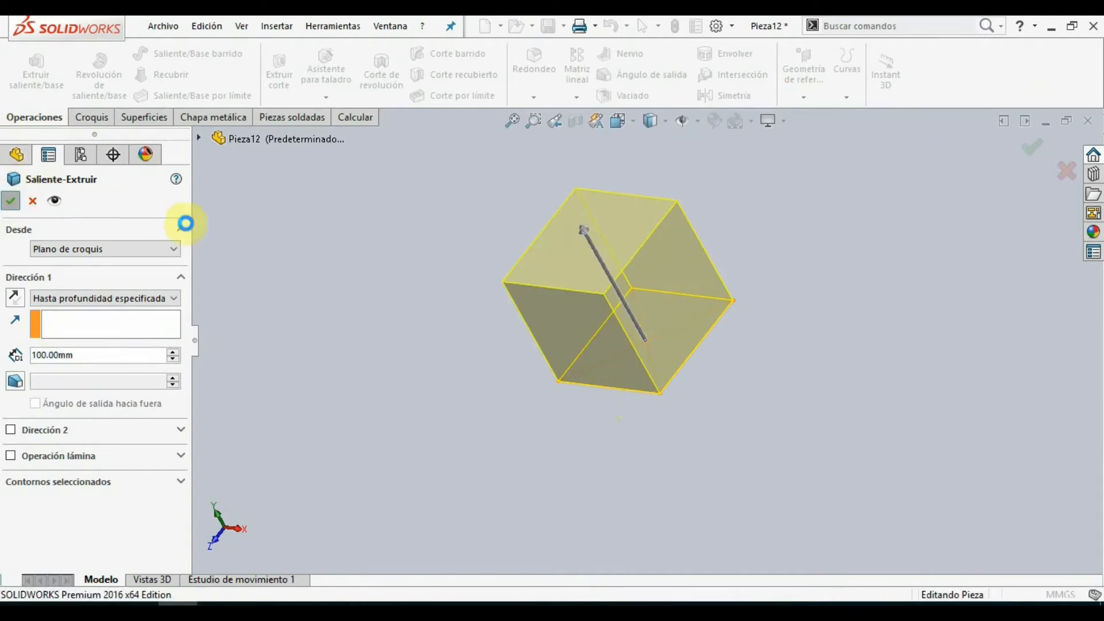
- Sketch a closed trapezoid on the cube's front face, from its upper edge to about mid-height, with a lower side about 30 mm long
middle_click_drag(763, 317, 802, 251)
left_click(558, 292)
right_click(558, 292)
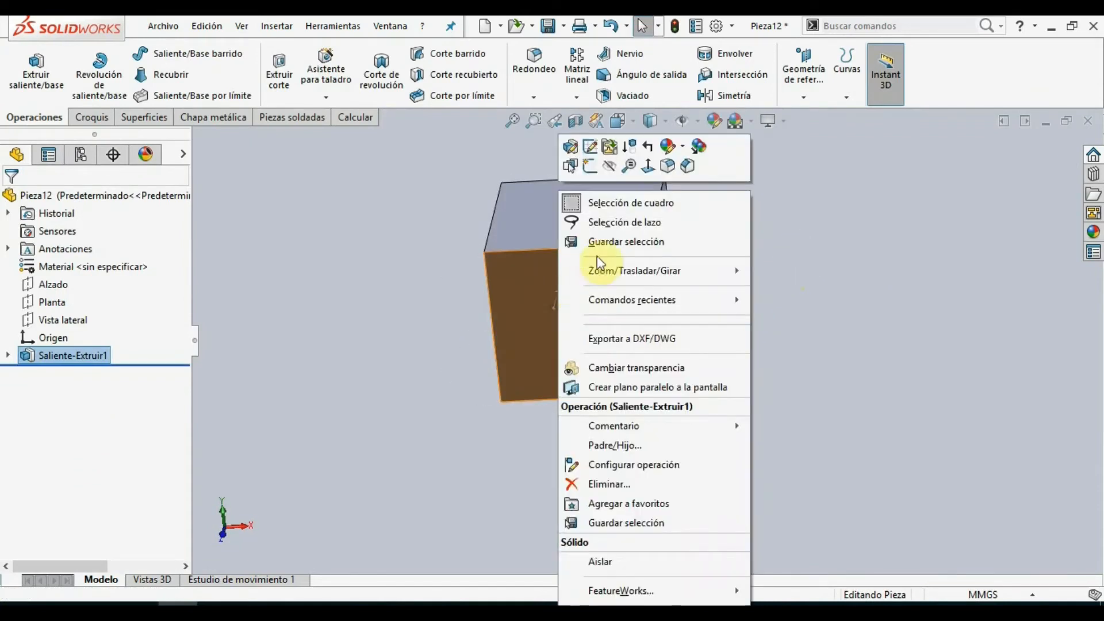
left_click(591, 166)
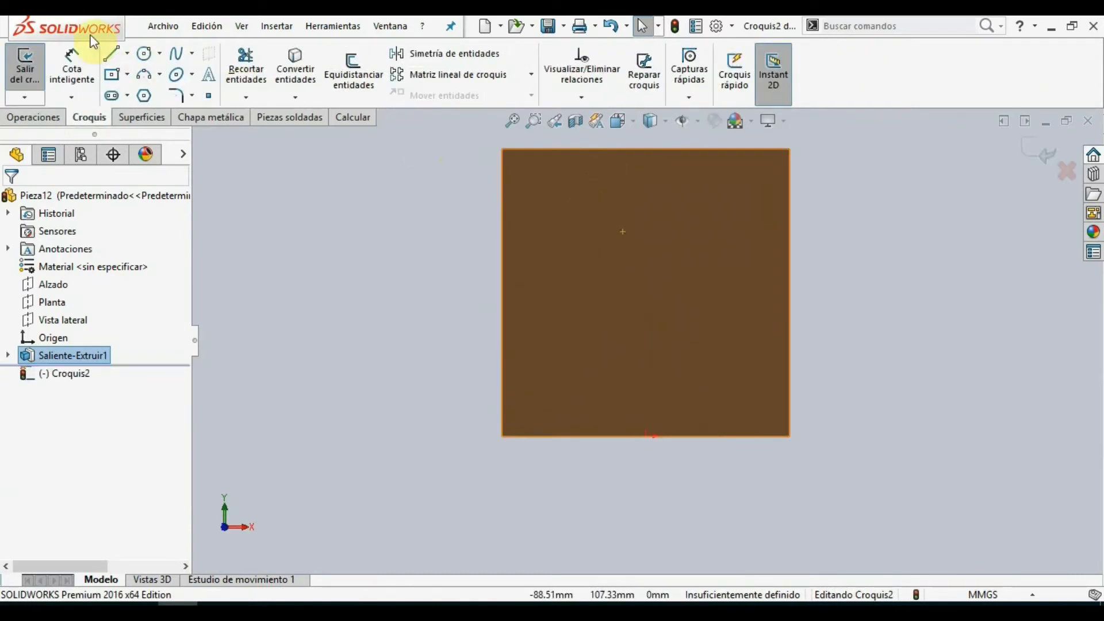
left_click(107, 54)
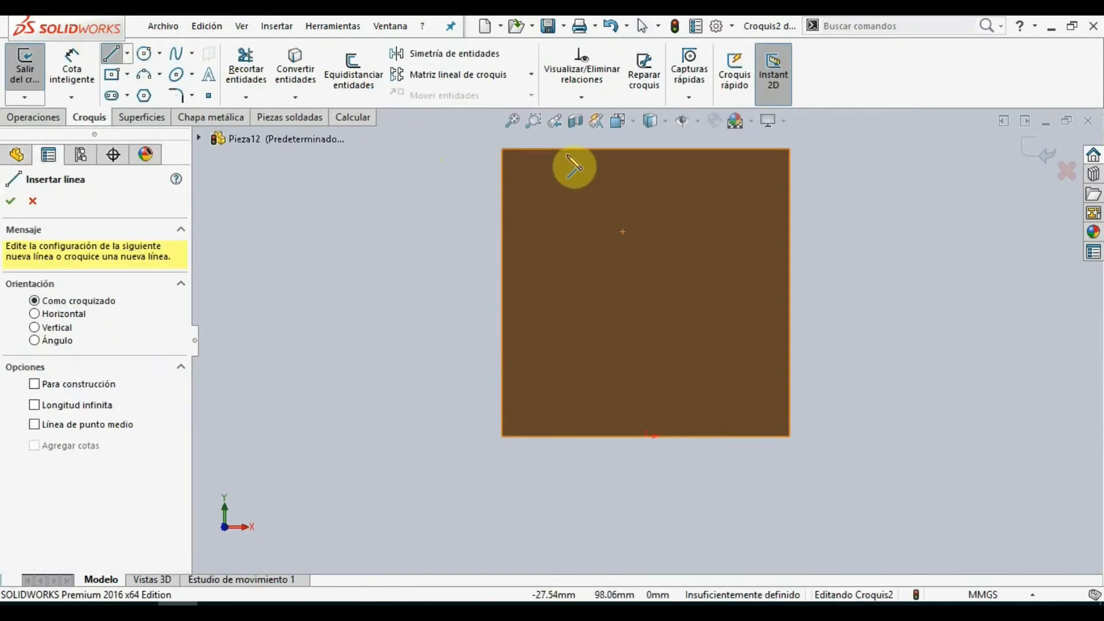
left_click(564, 150)
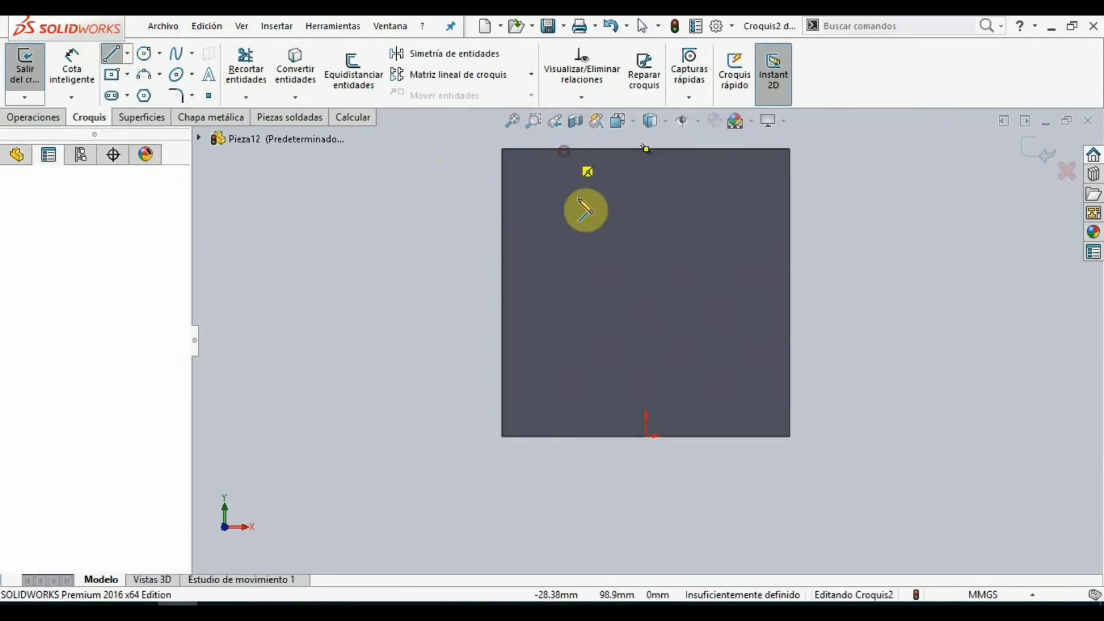
left_click(606, 295)
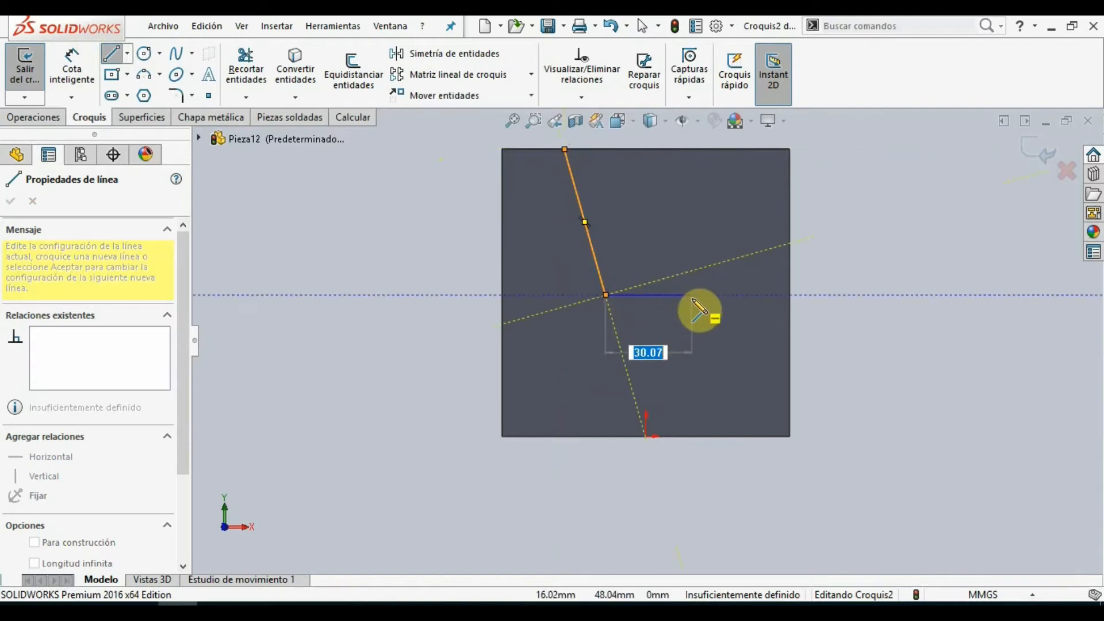
left_click(692, 296)
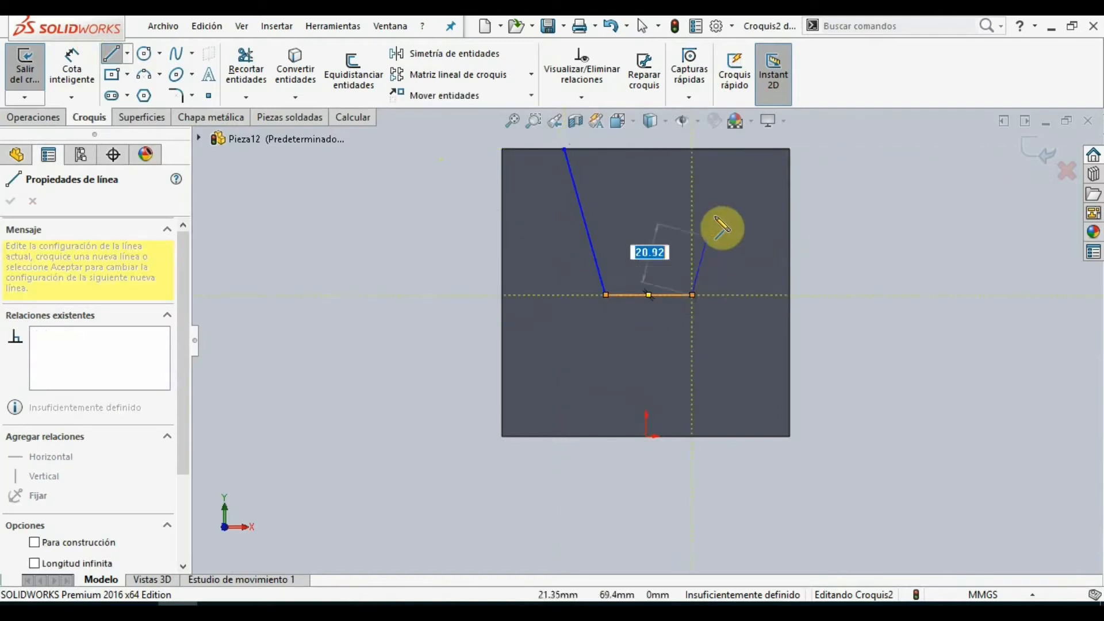
left_click(738, 150)
left_click(564, 149)
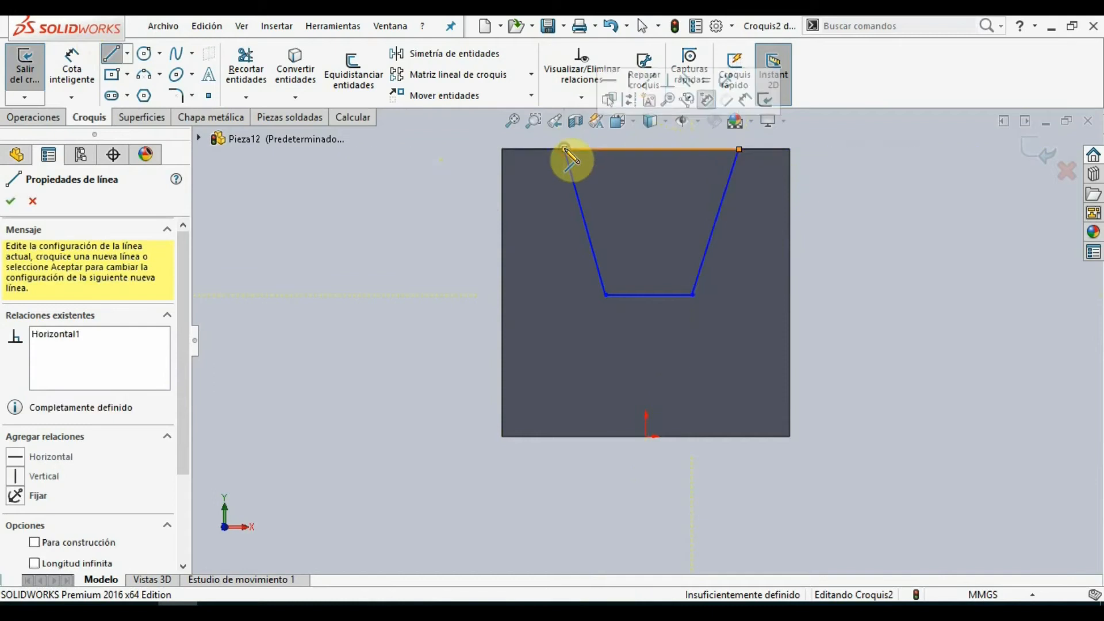
key("Escape")
- Cut-extrude the trapezoid through the cube past its back face to form an open tapered channel
middle_click_drag(907, 266, 856, 333)
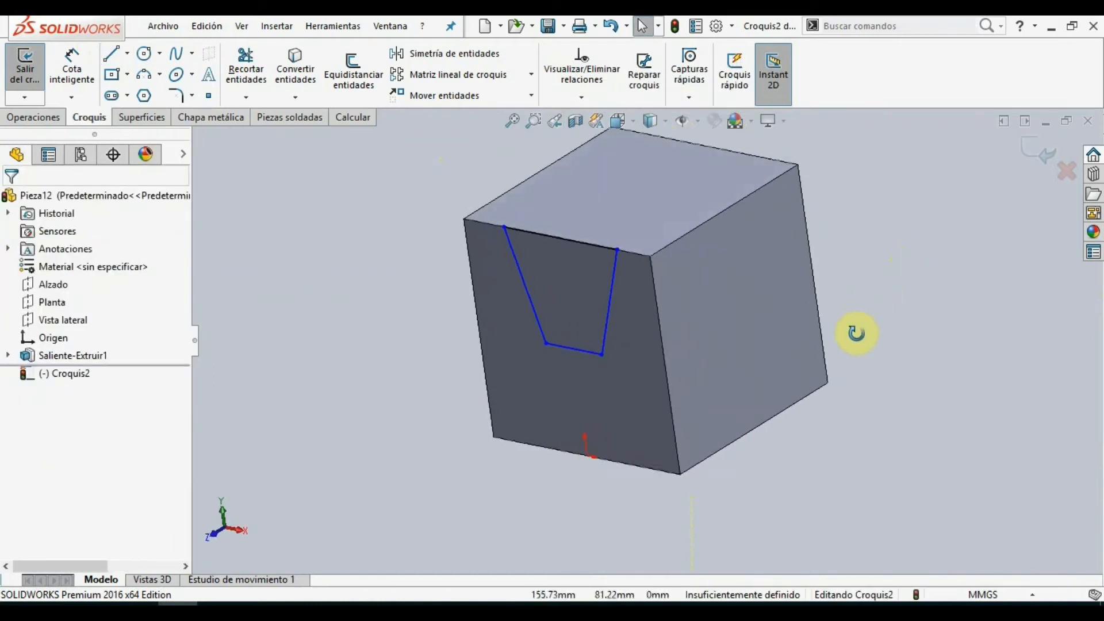
left_click(42, 119)
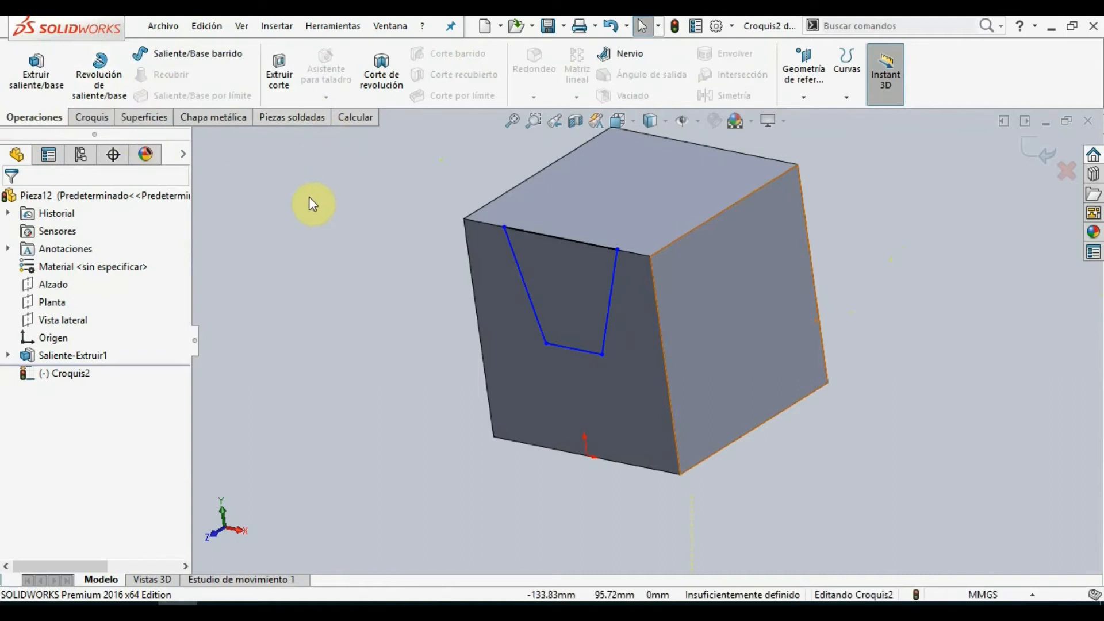
key("f")
left_click(284, 70)
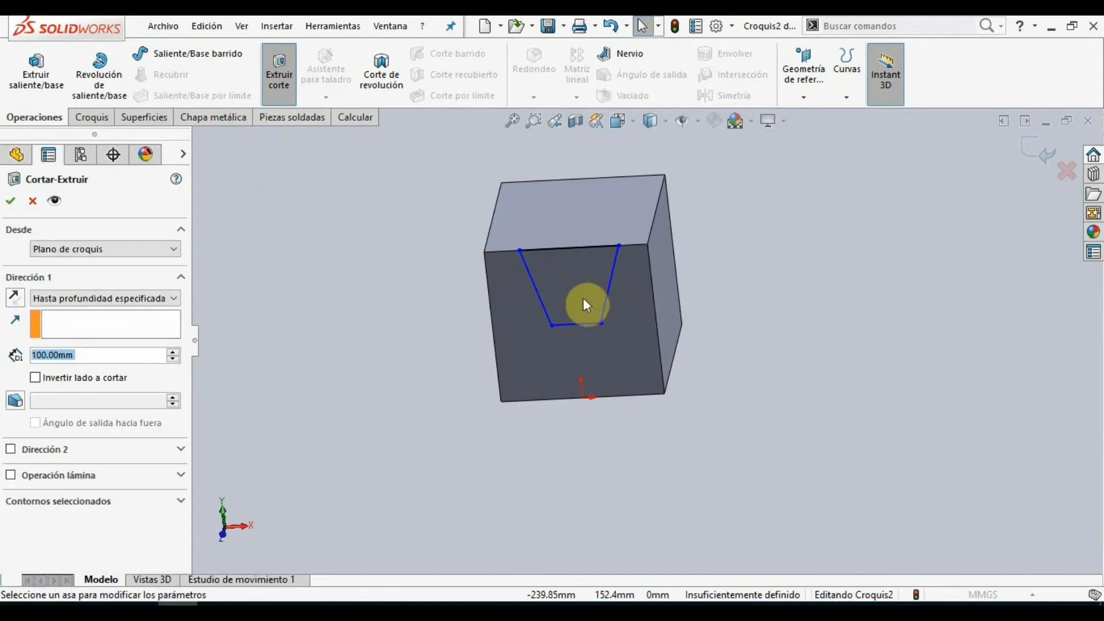
left_click_drag(585, 213, 601, 185)
left_click(11, 201)
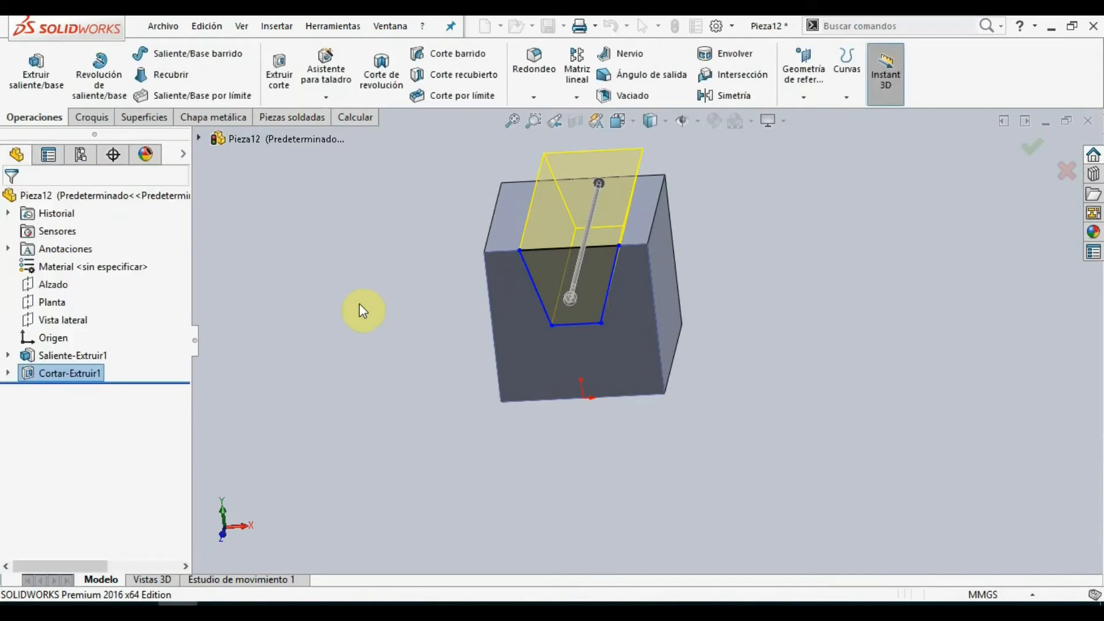
middle_click_drag(374, 287, 367, 310)
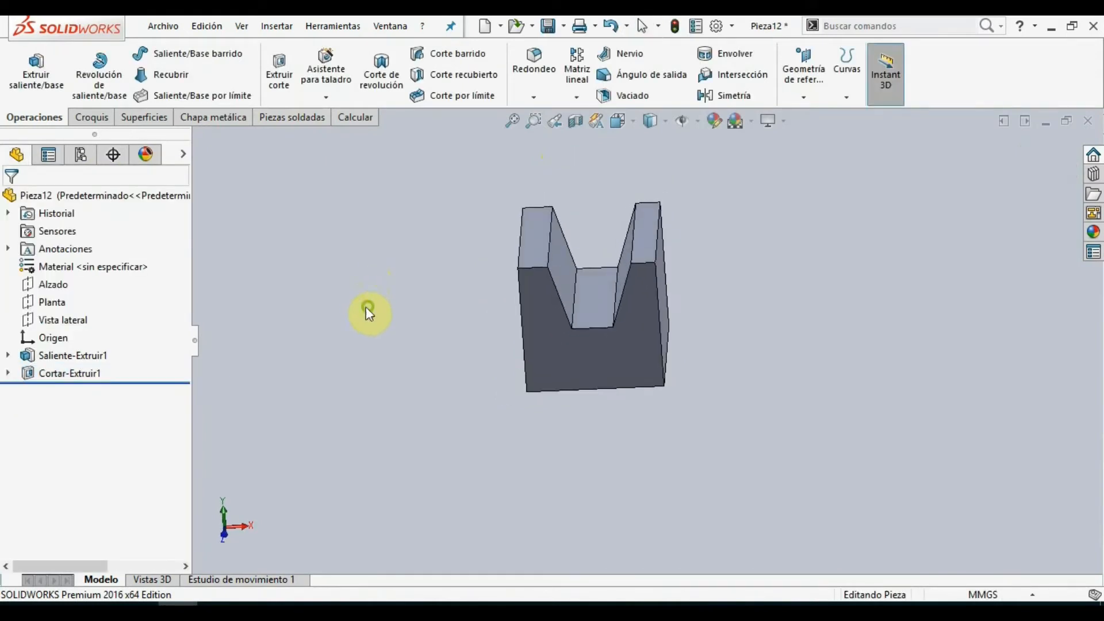
- Create a planar surface closing the channel's open upper side, bounded by the channel's two long upper edges
left_click(148, 118)
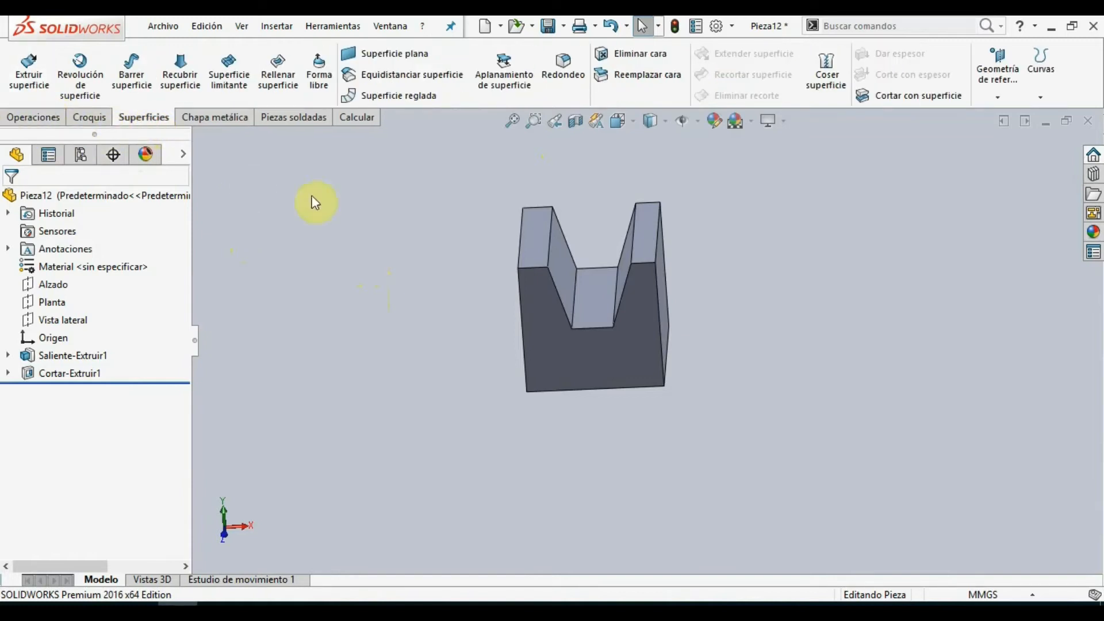
left_click(370, 57)
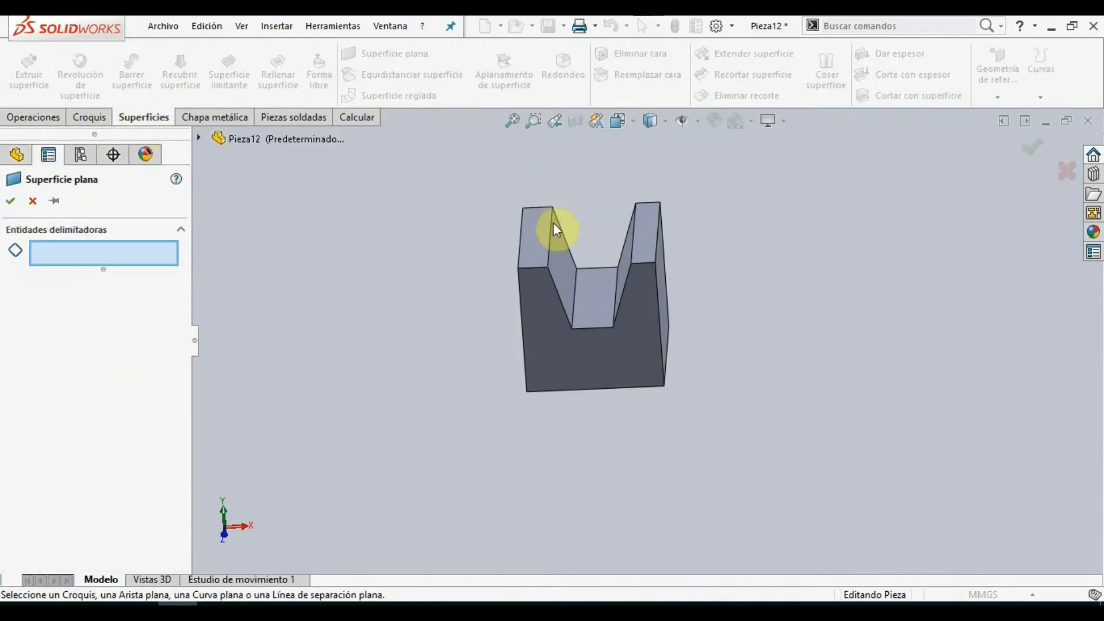
left_click(633, 248)
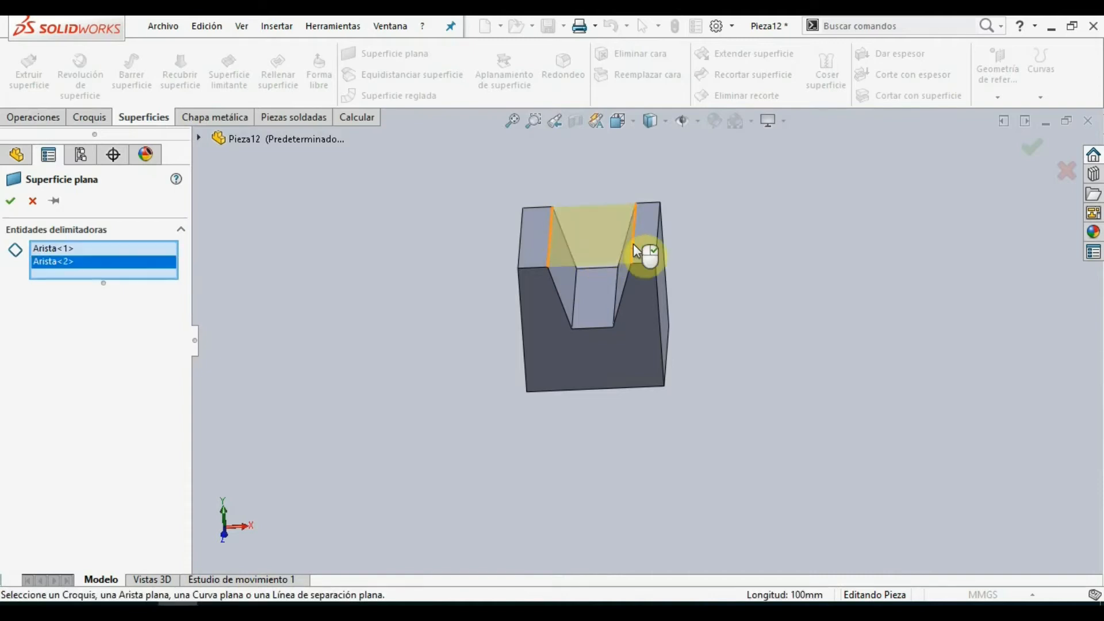
left_click(11, 201)
middle_click_drag(457, 287, 434, 251)
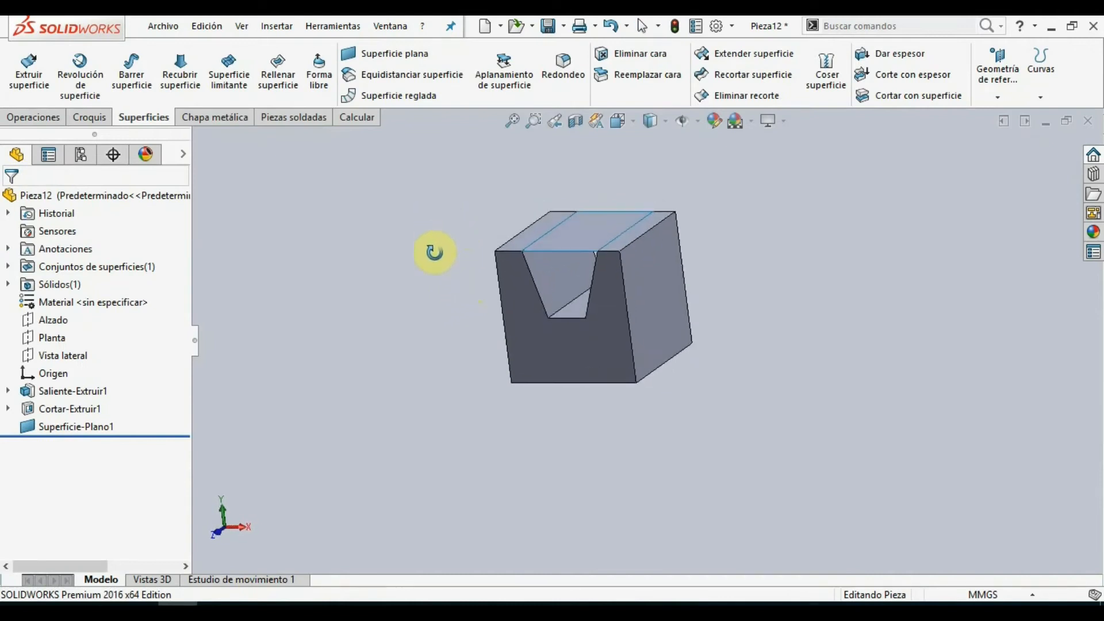
- Thicken the planar surface by 1 mm downward into the channel, merging the result with the block
scroll(618, 232, "down", 3)
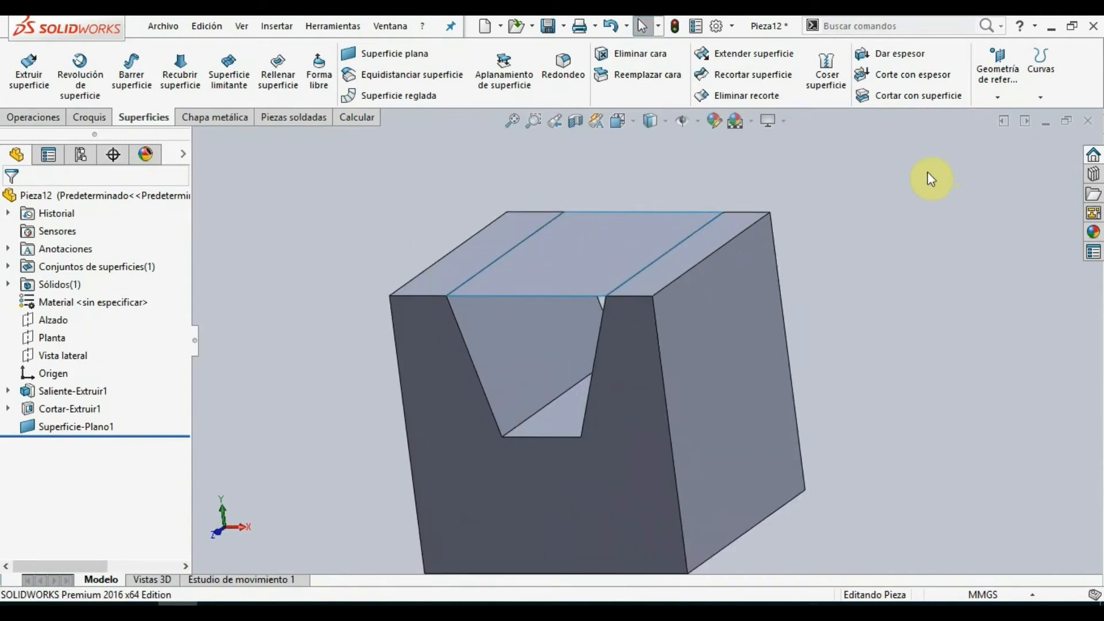
left_click(892, 55)
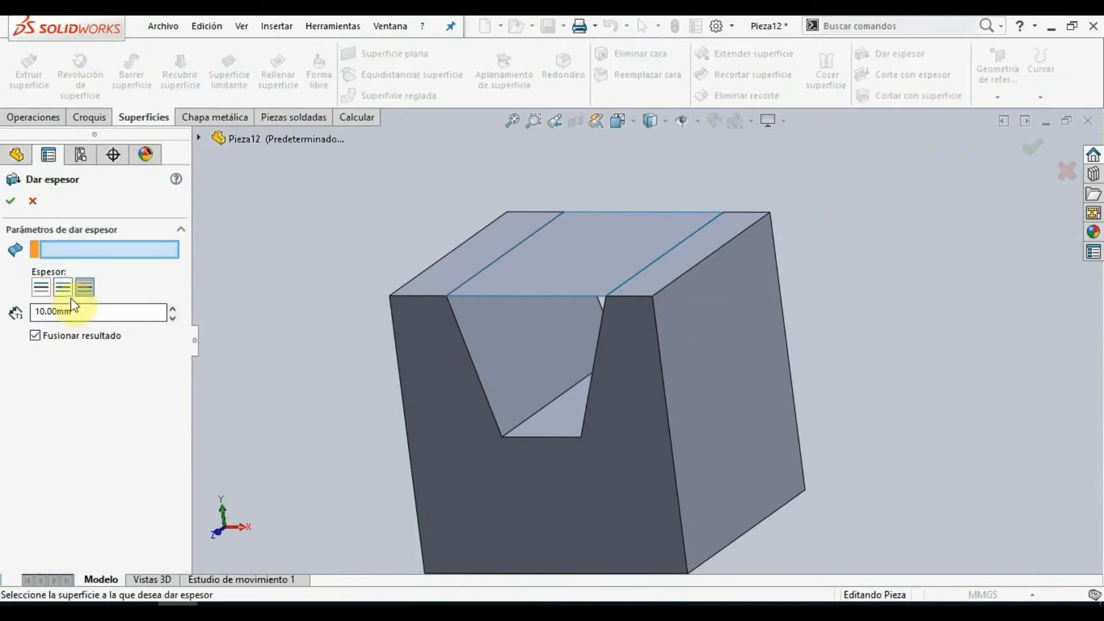
left_click_drag(77, 311, 28, 312)
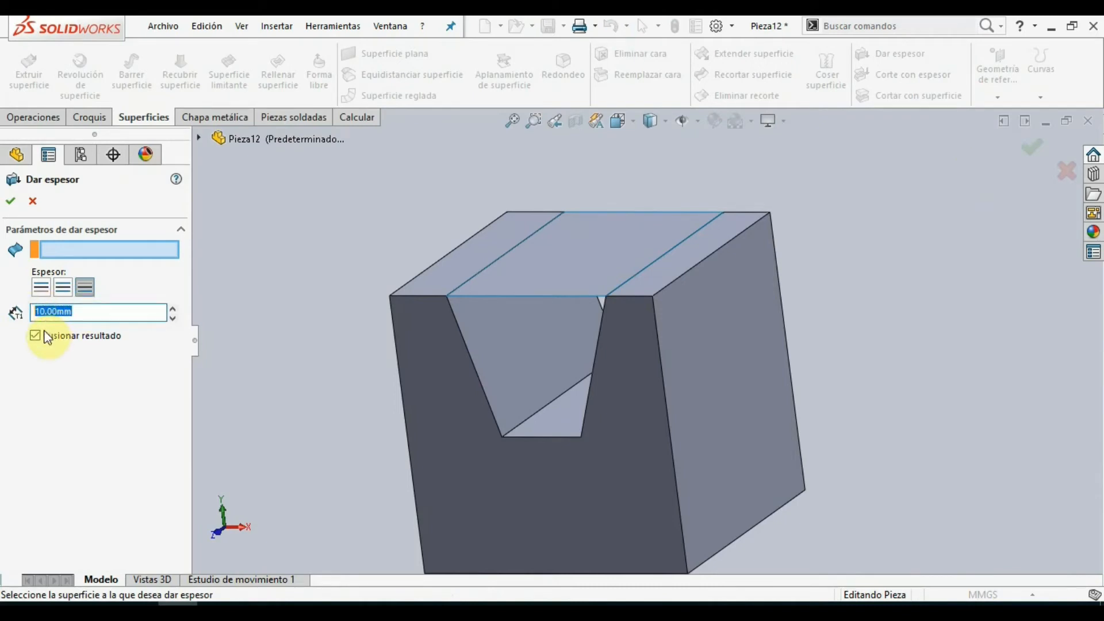
type("1")
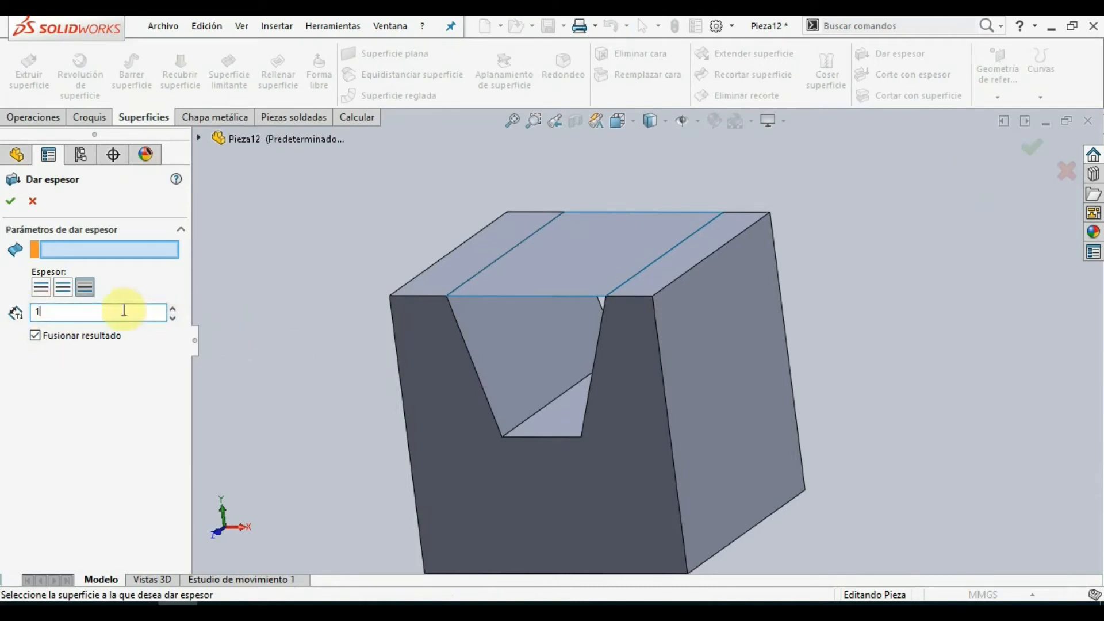
left_click(41, 287)
scroll(425, 319, "down", 3)
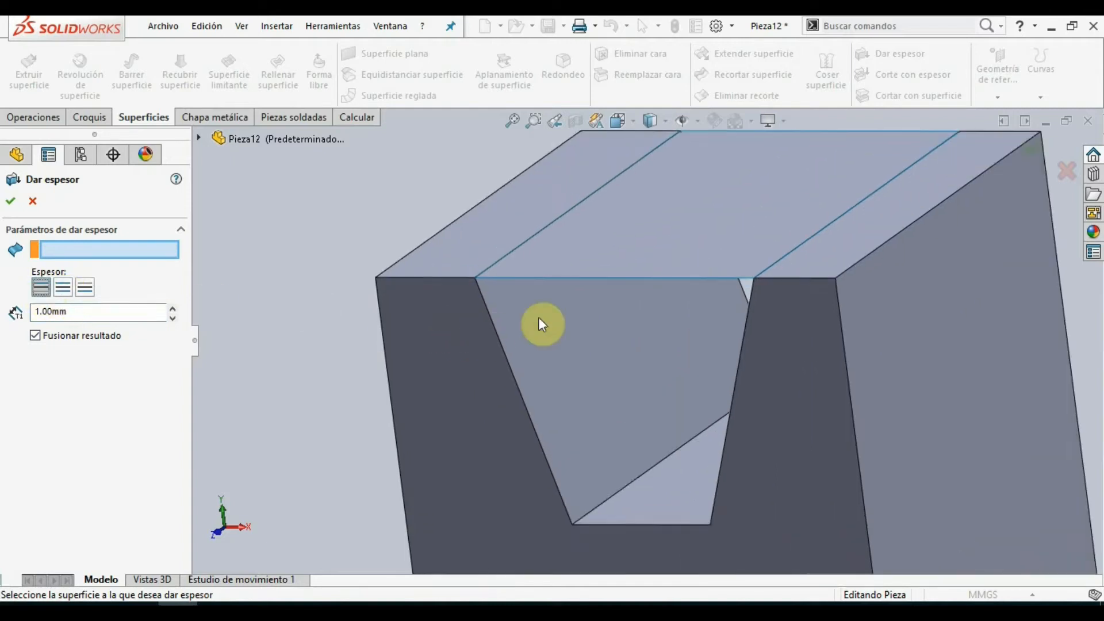
left_click(627, 266)
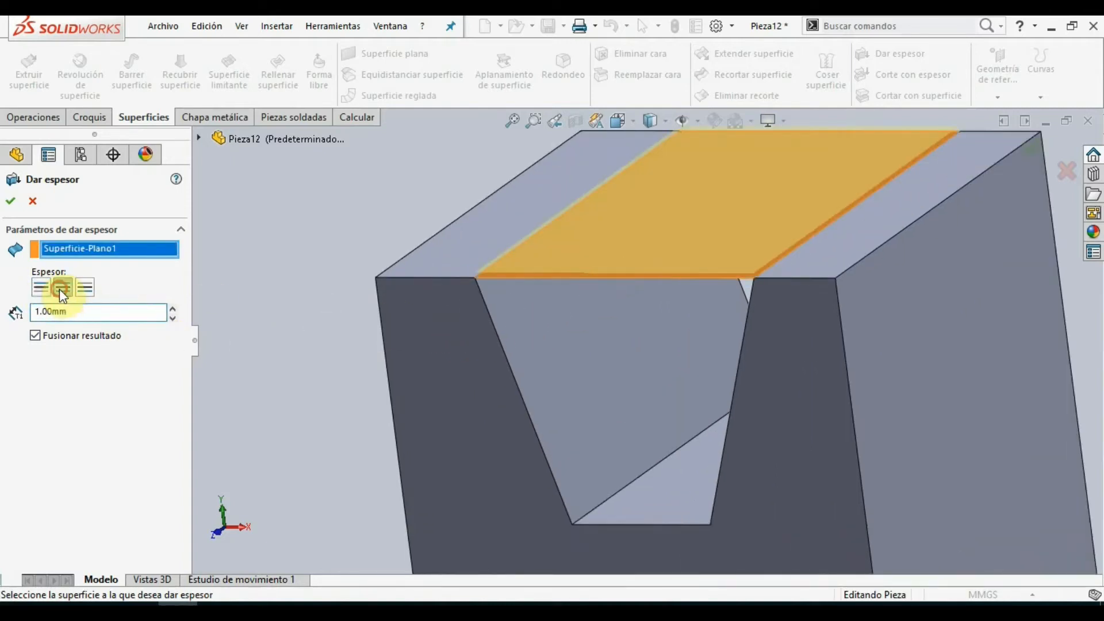
left_click(79, 288)
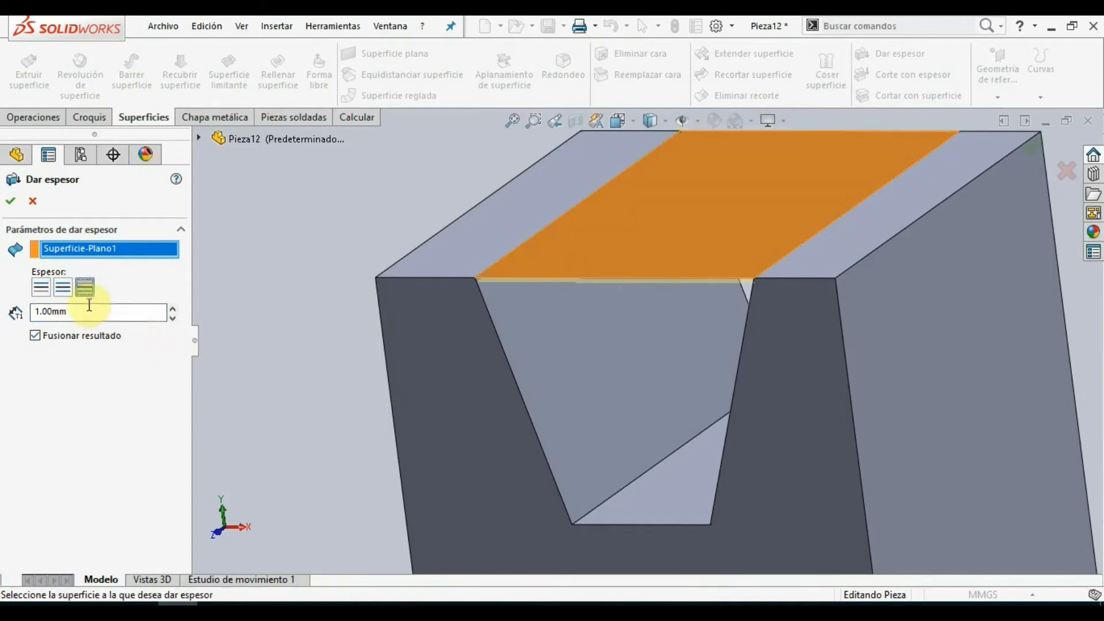
left_click(10, 200)
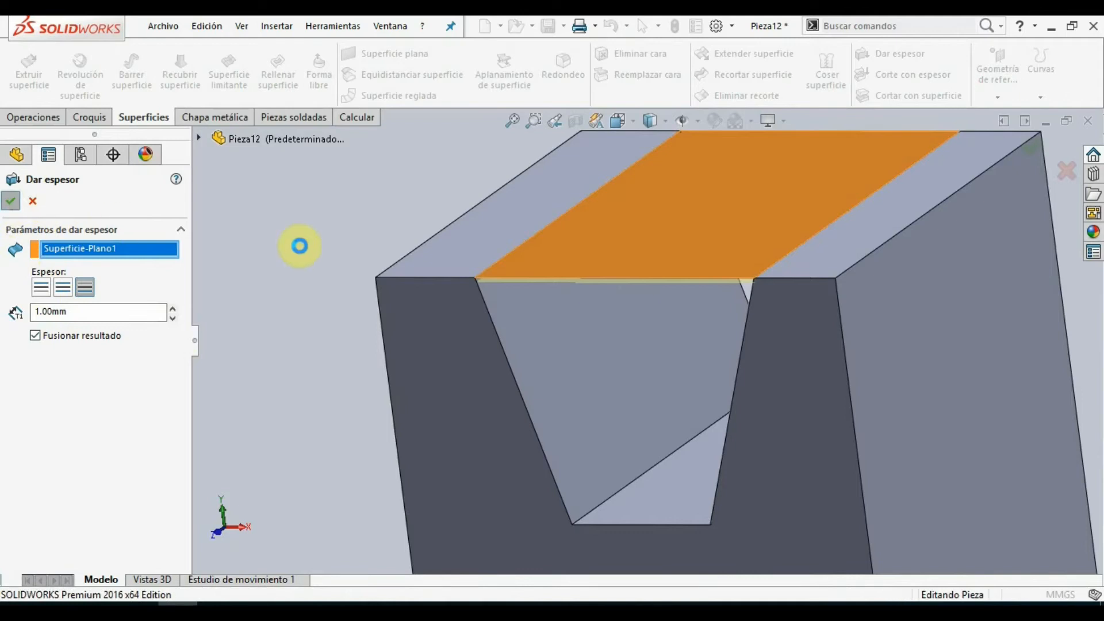
middle_click_drag(339, 291, 379, 308)
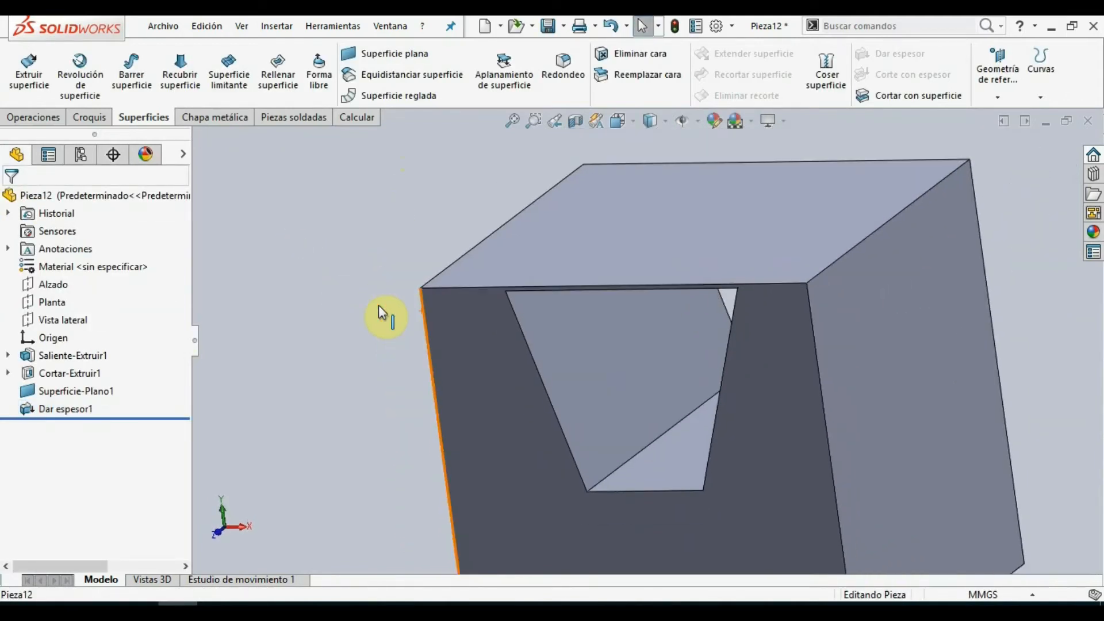
- Close the current part without saving it and create a new part document
left_click(1087, 123)
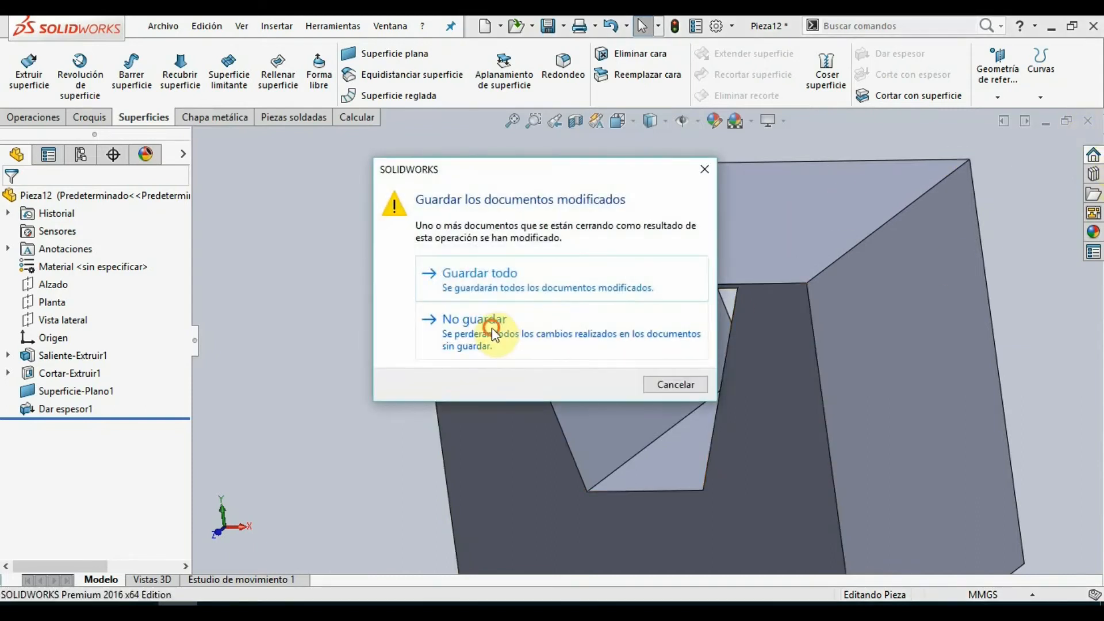
left_click(493, 333)
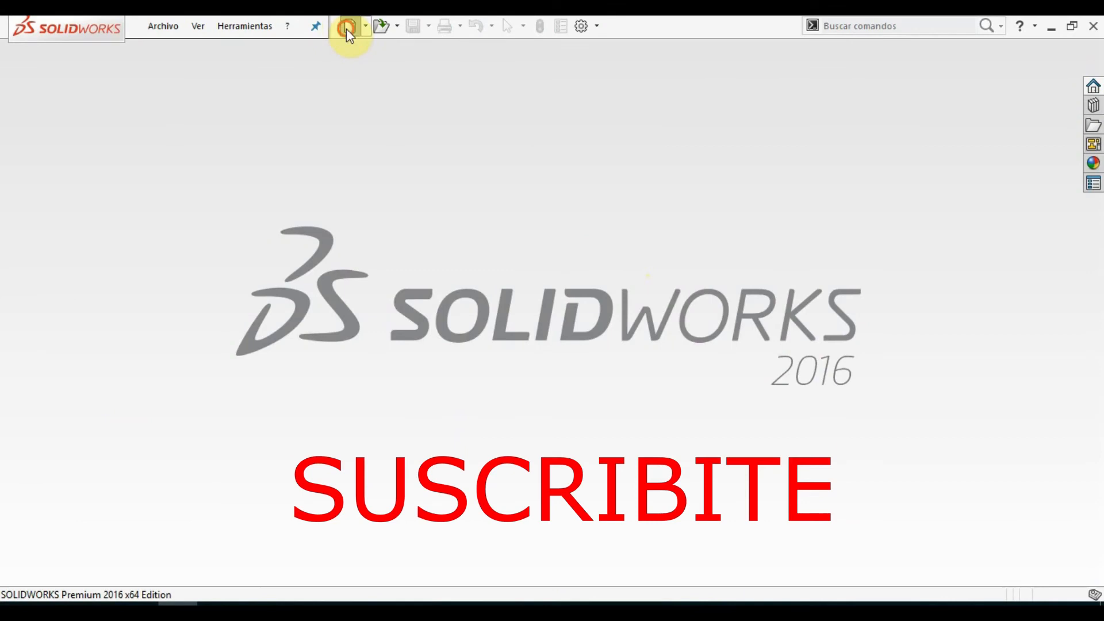
left_click(346, 27)
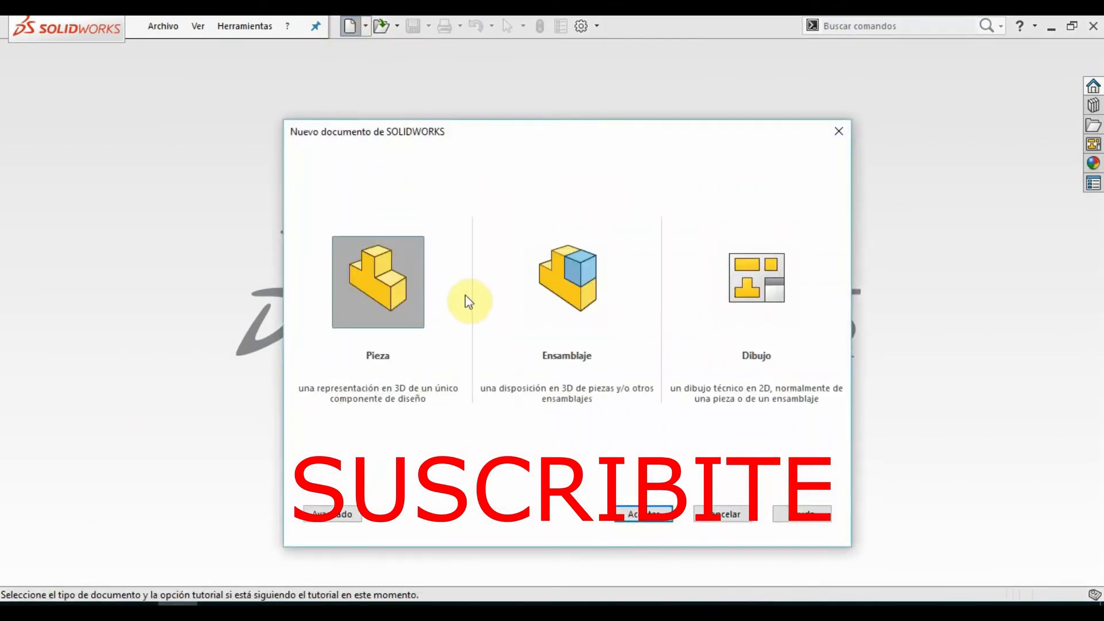
double_click(370, 288)
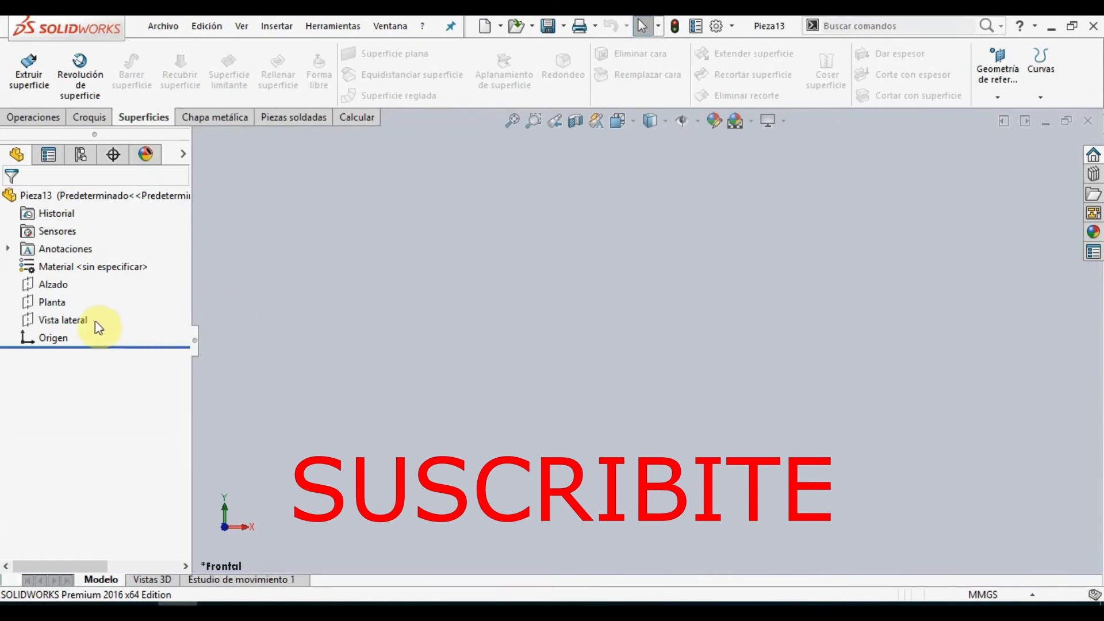
- Sketch a circle centred on the origin on the Alzado plane and exit the sketch
right_click(53, 289)
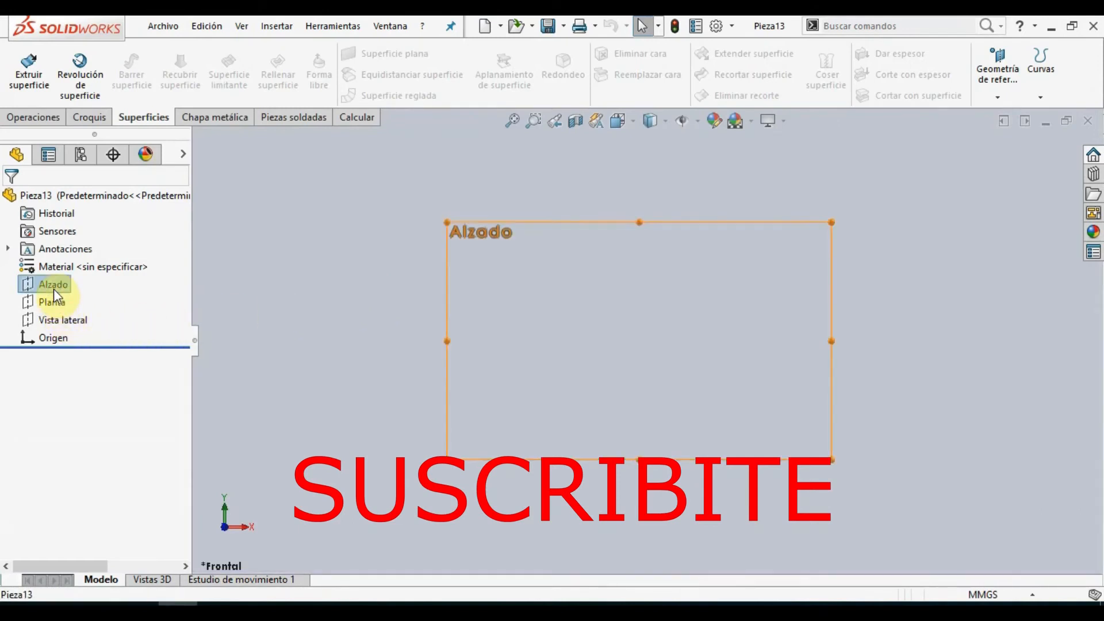
left_click(61, 274)
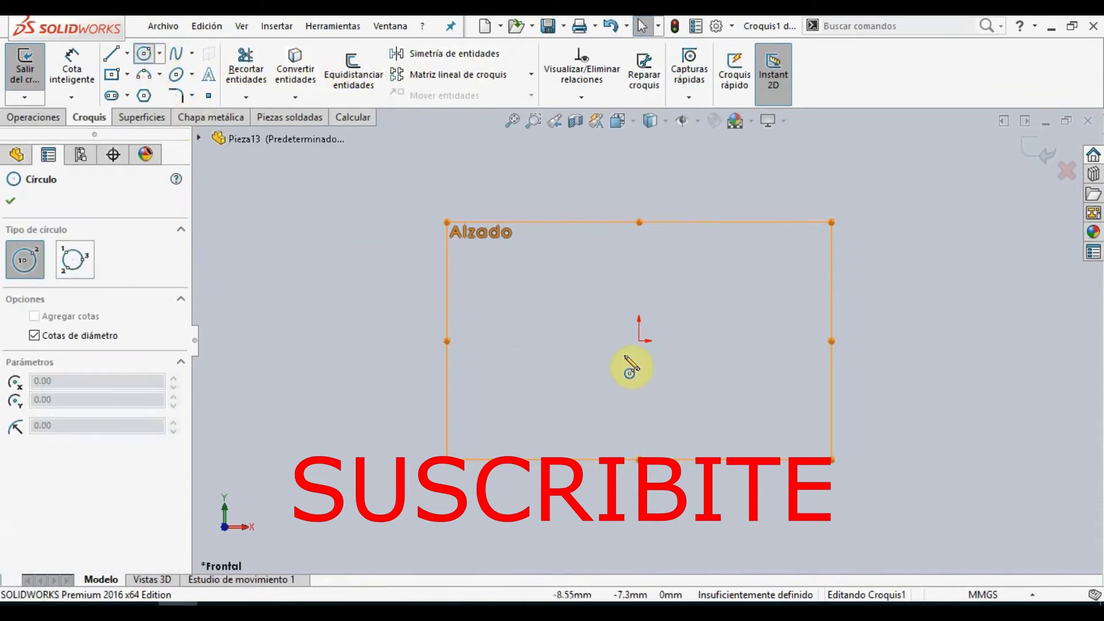
left_click(639, 340)
left_click(750, 449)
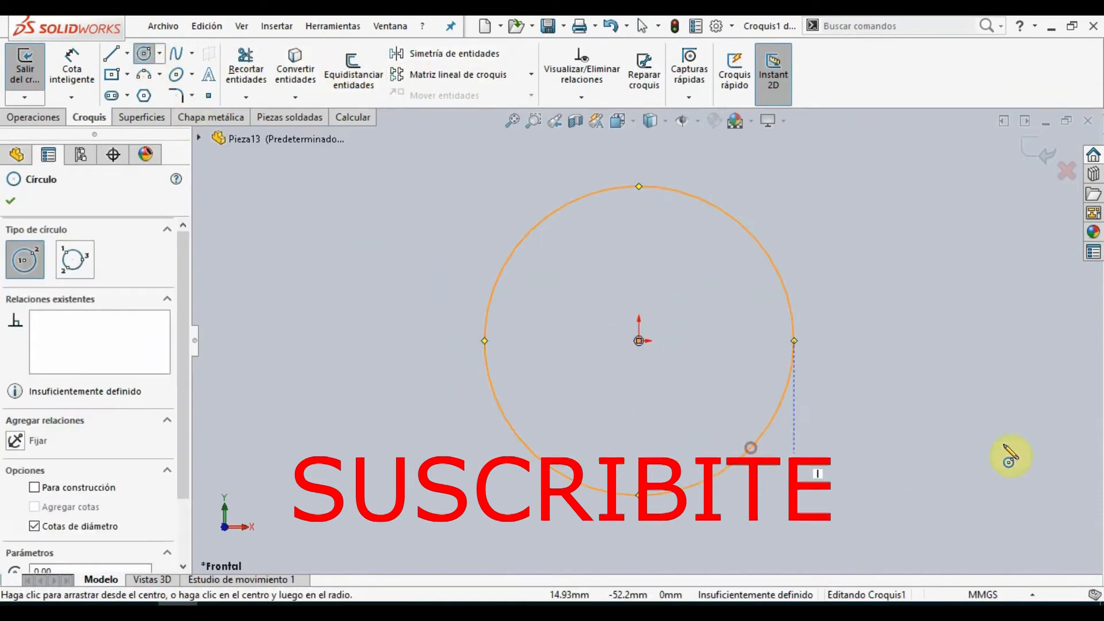
left_click(936, 248)
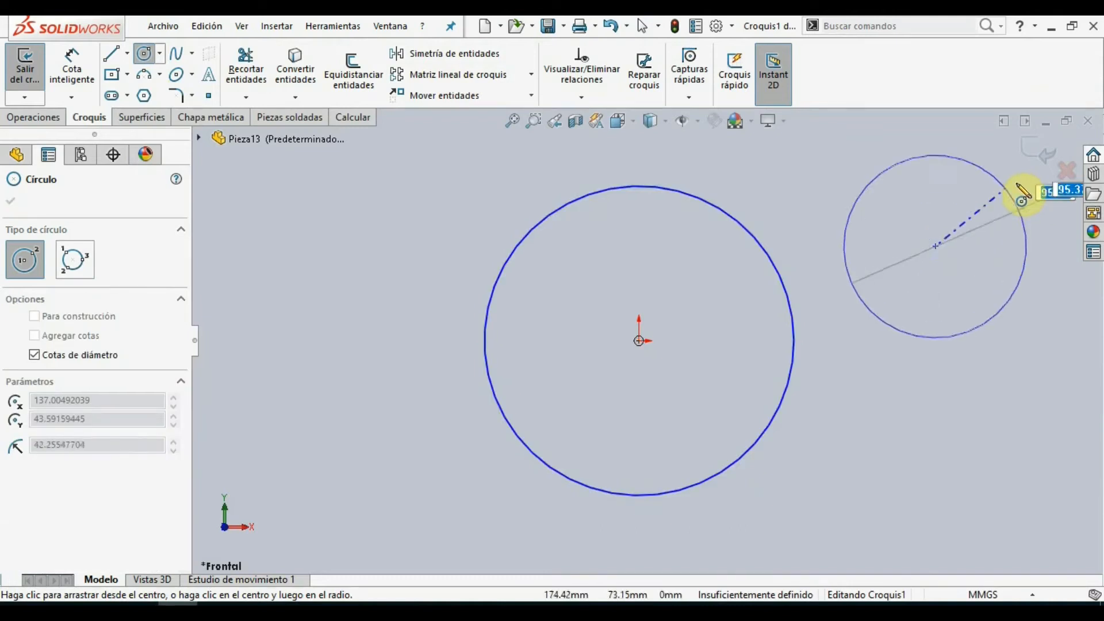
key("Escape")
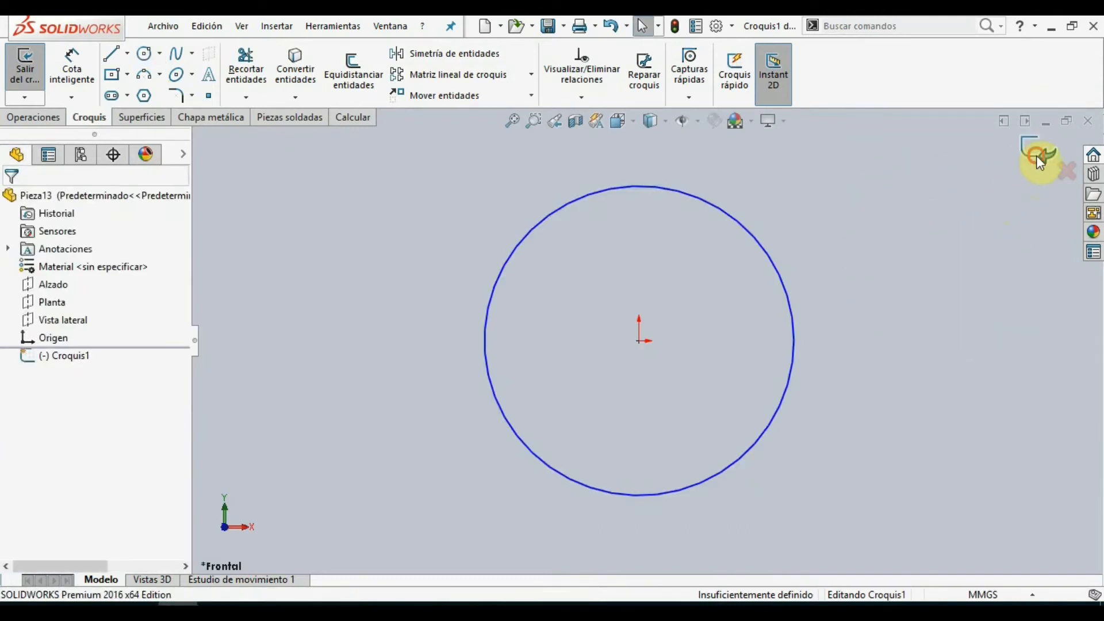
left_click(1036, 155)
- Create a reference plane parallel to the Alzado plane at an offset distance of 250 mm
mouse_move(867, 320)
middle_mouse_down()
mouse_move(813, 337)
mouse_move(790, 373)
middle_mouse_up()
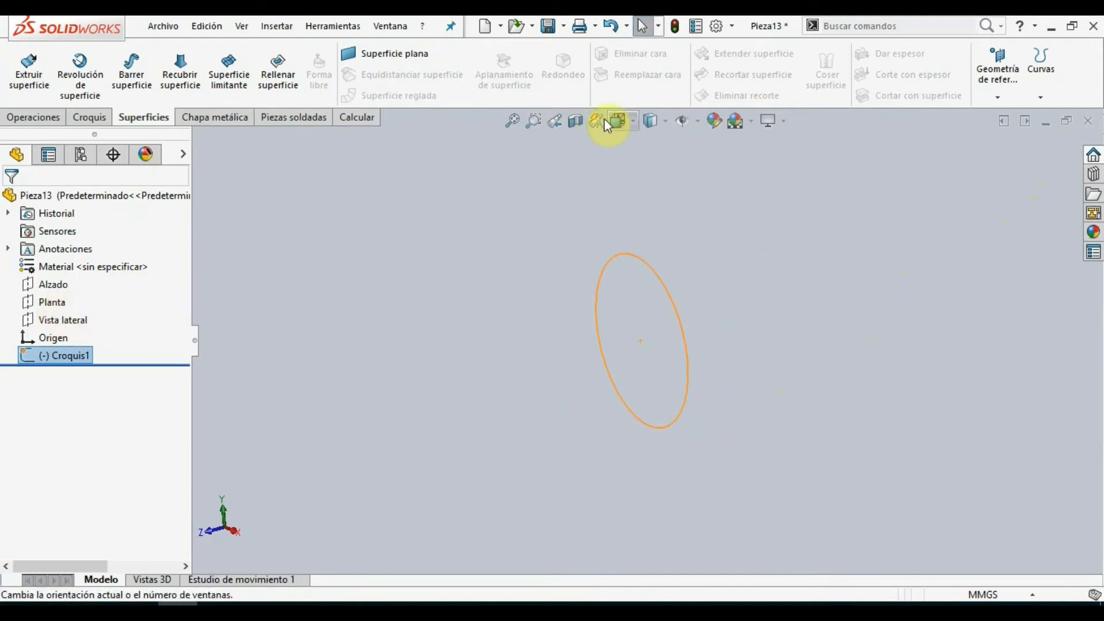
left_click(34, 117)
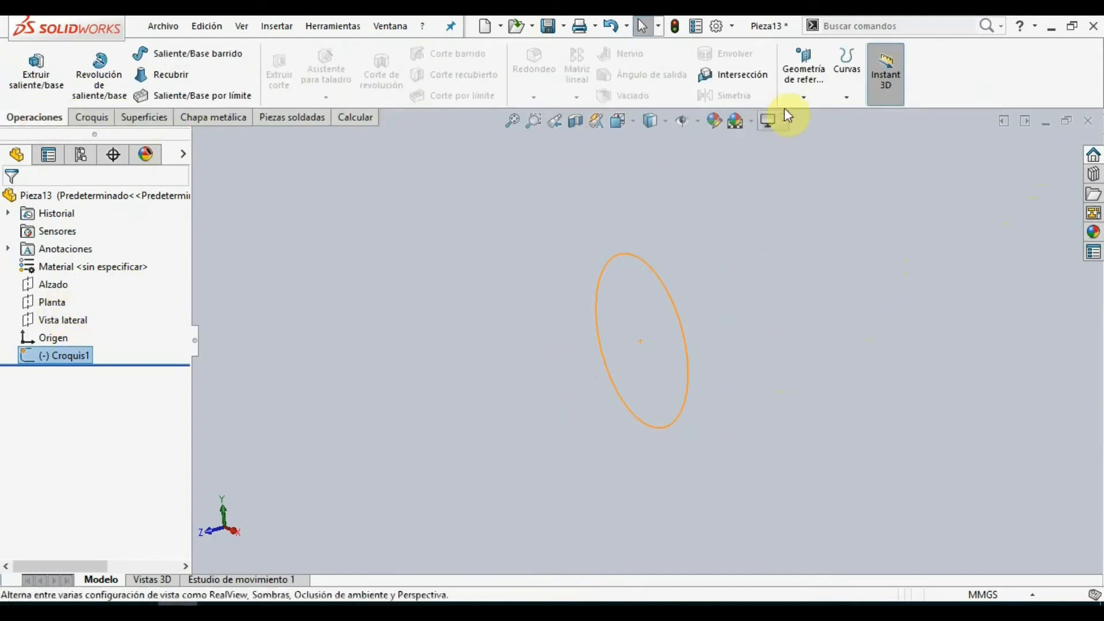
left_click(803, 96)
left_click(812, 110)
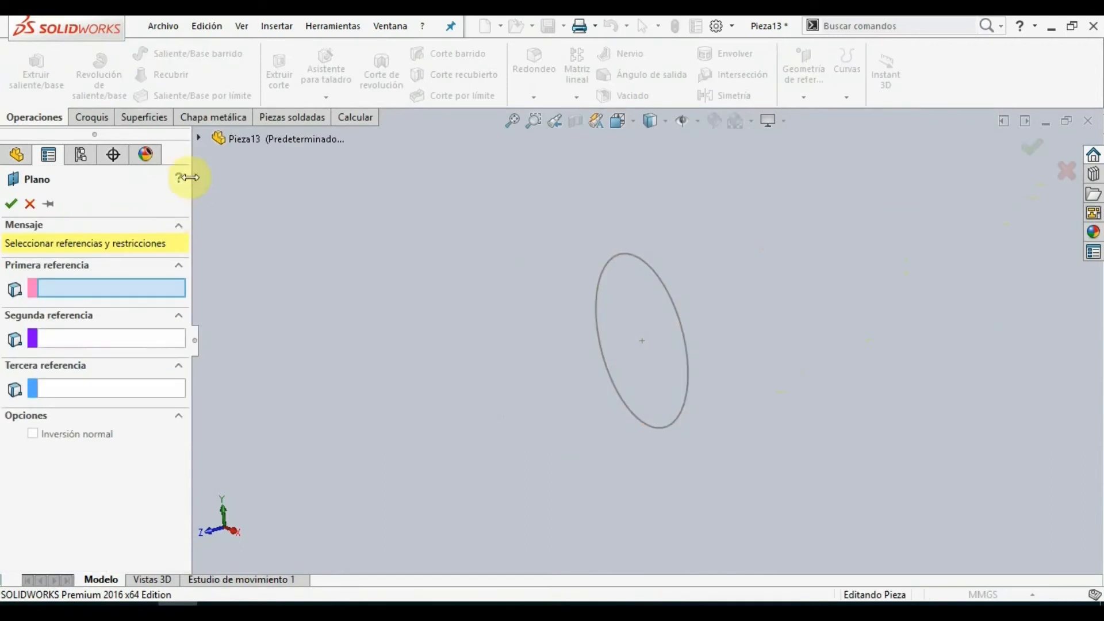
left_click(201, 138)
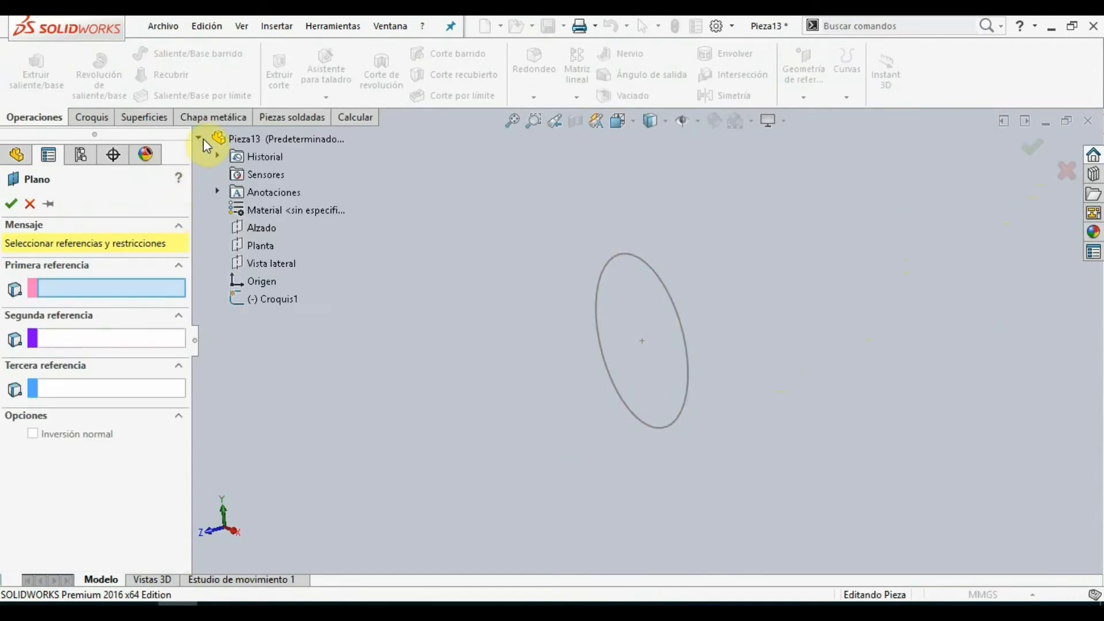
left_click(263, 226)
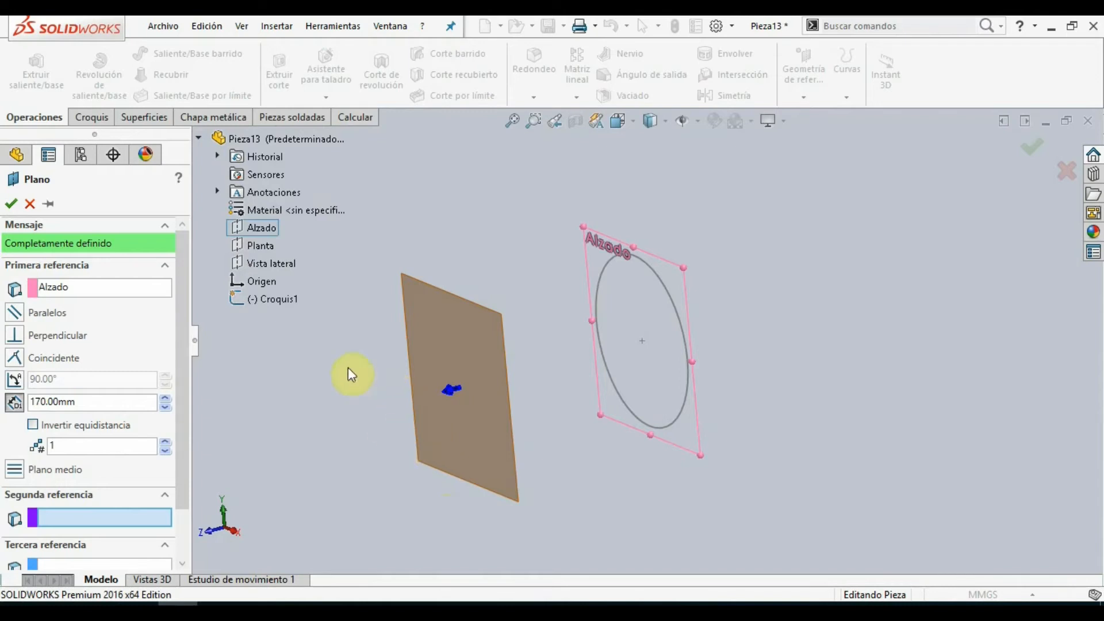
left_click_drag(123, 404, 14, 422)
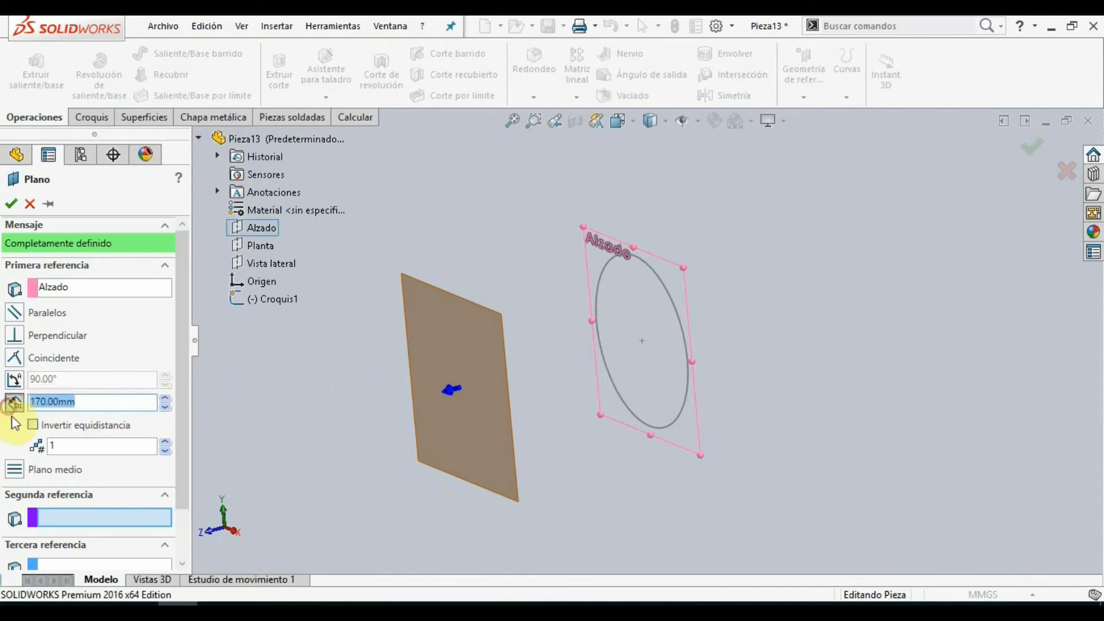
key("Return")
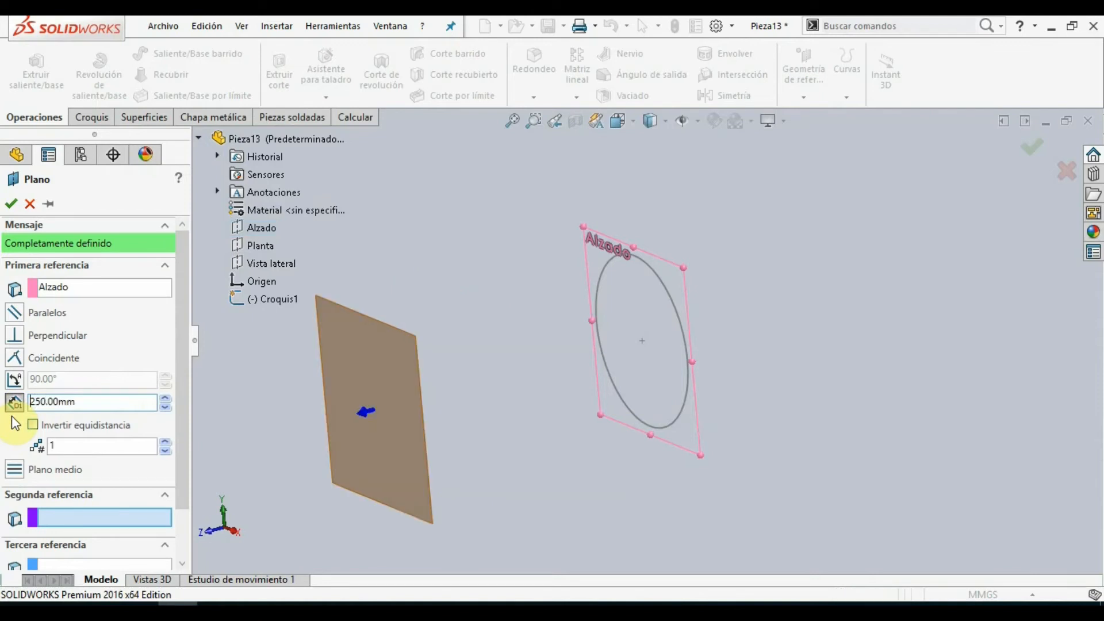
left_click(11, 203)
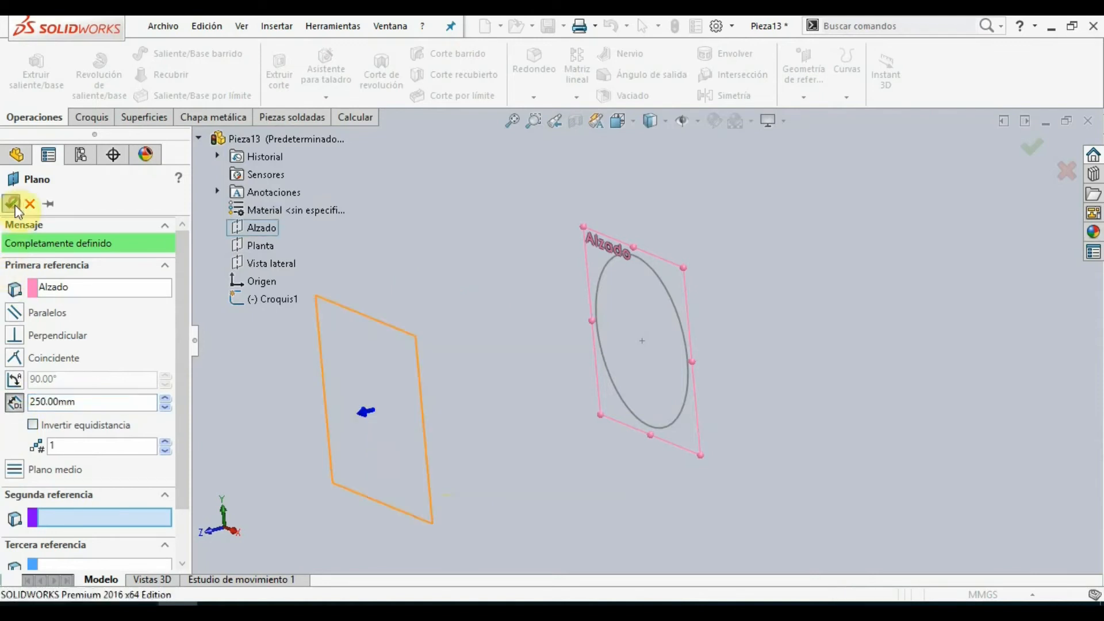
- Open a sketch on the new offset plane and draw a center rectangle from the origin, extending beyond the circle's outline
right_click(422, 410)
left_click(451, 311)
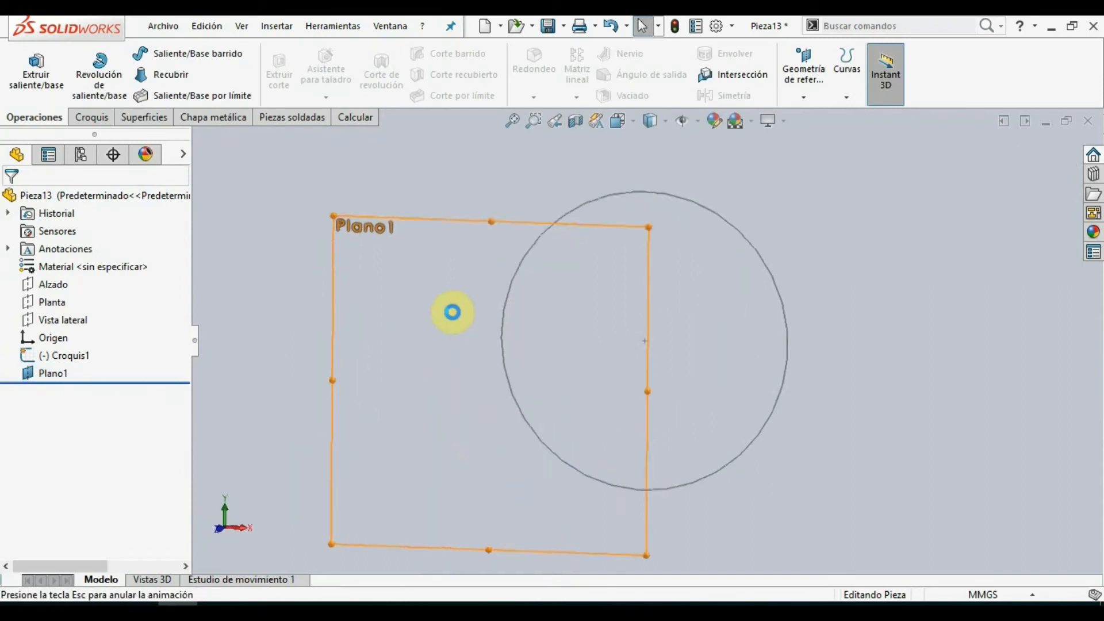
left_click(110, 76)
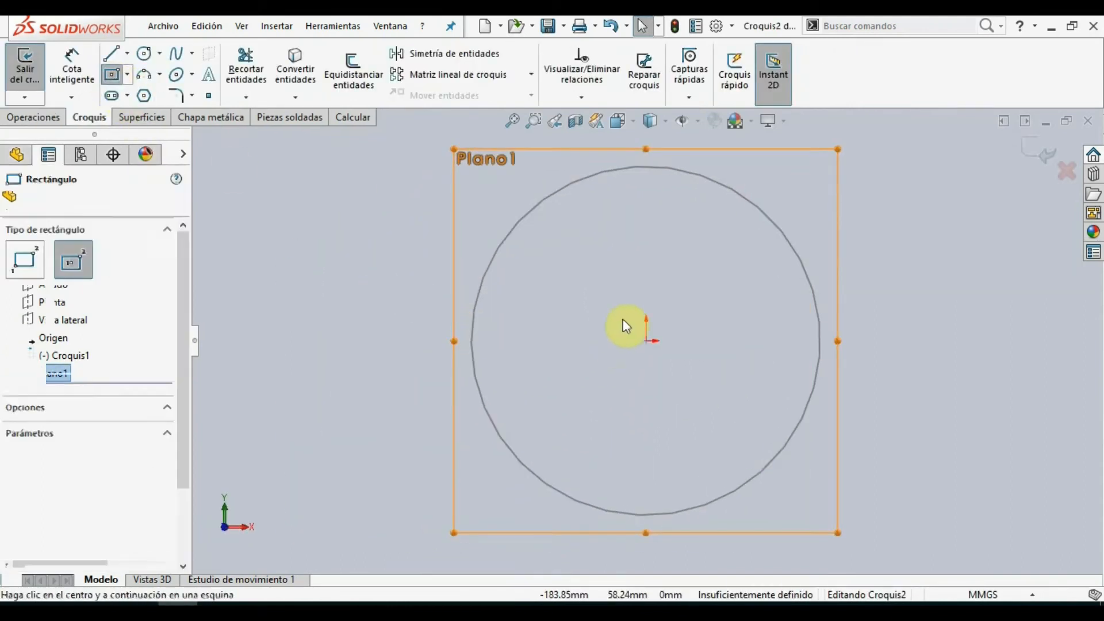
left_click(646, 341)
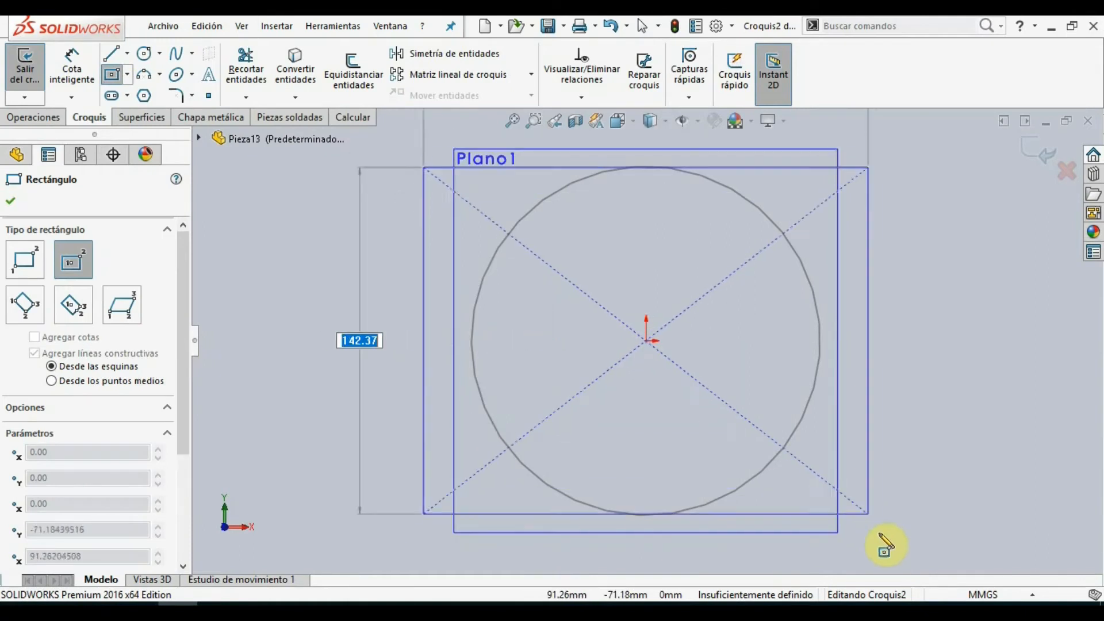
left_click(891, 553)
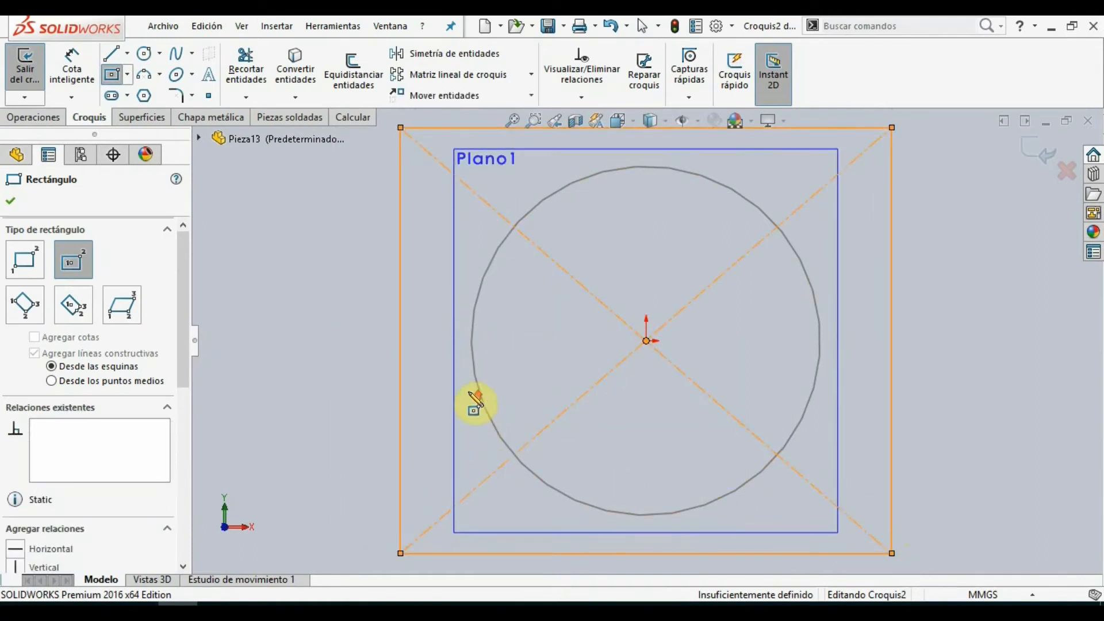
scroll(475, 387, "up", 3)
middle_click_drag(476, 387, 382, 419)
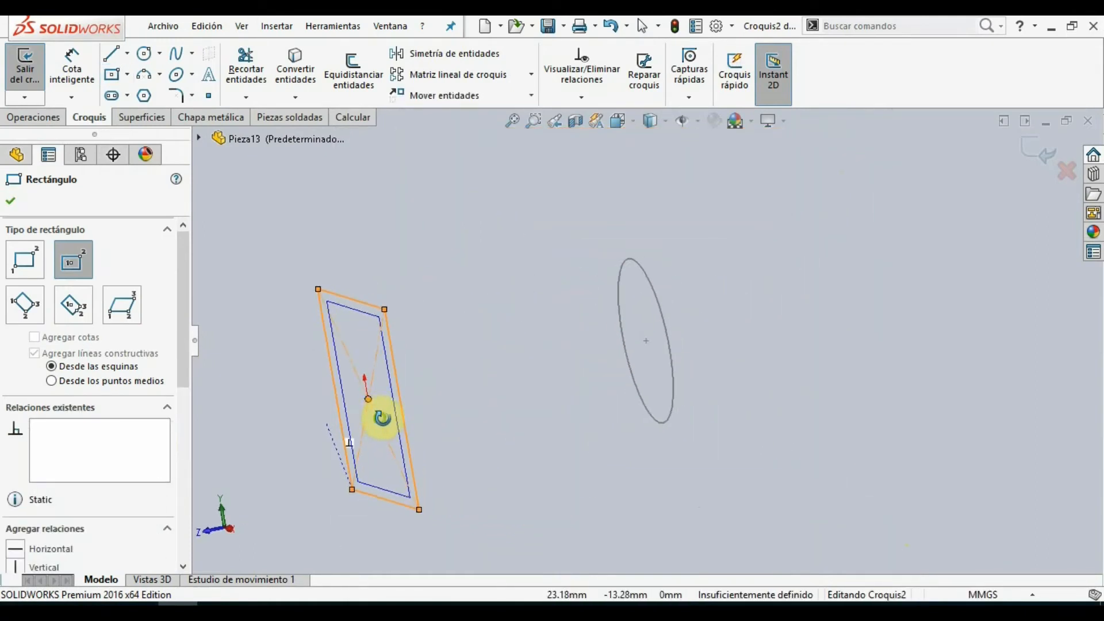
- Exit the rectangle sketch on the offset plane, keeping the drawn profile
scroll(624, 464, "up", 2)
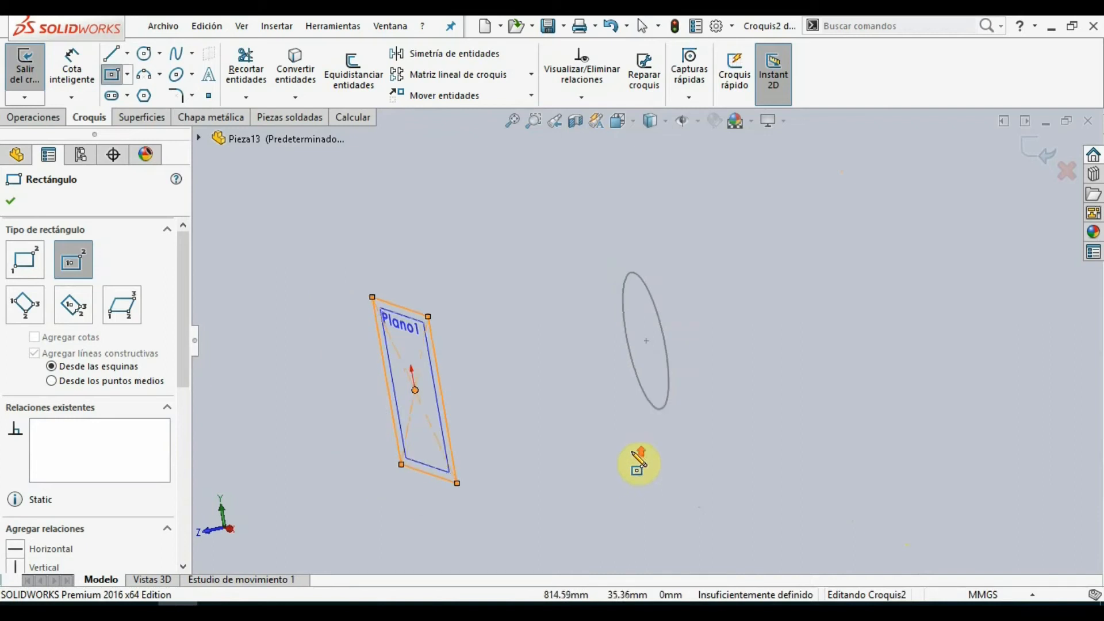
left_click(49, 118)
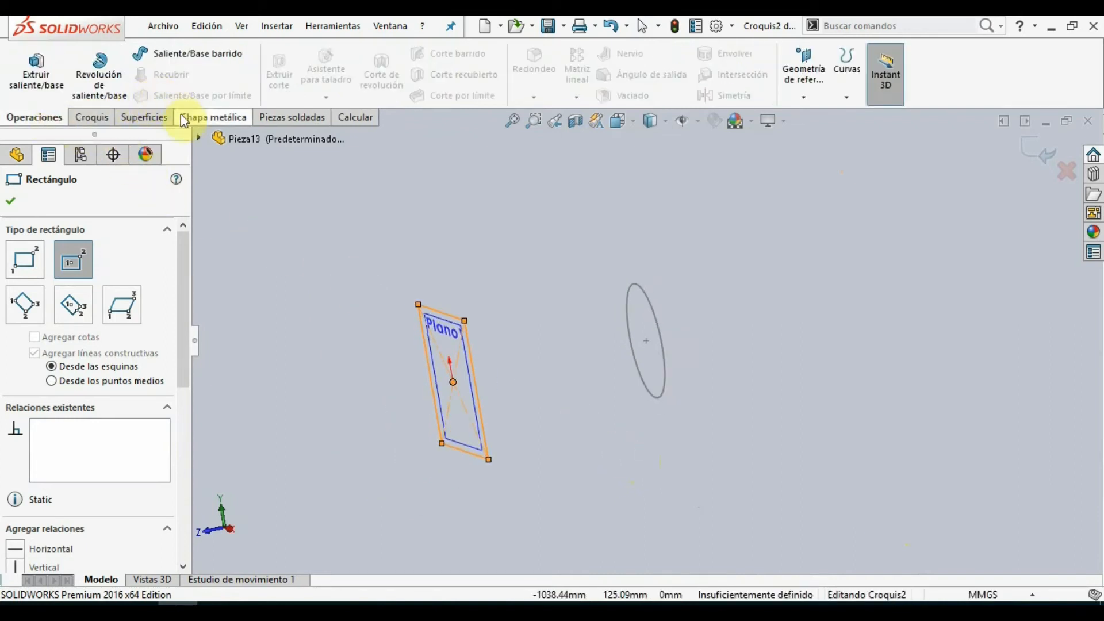
left_click(1026, 155)
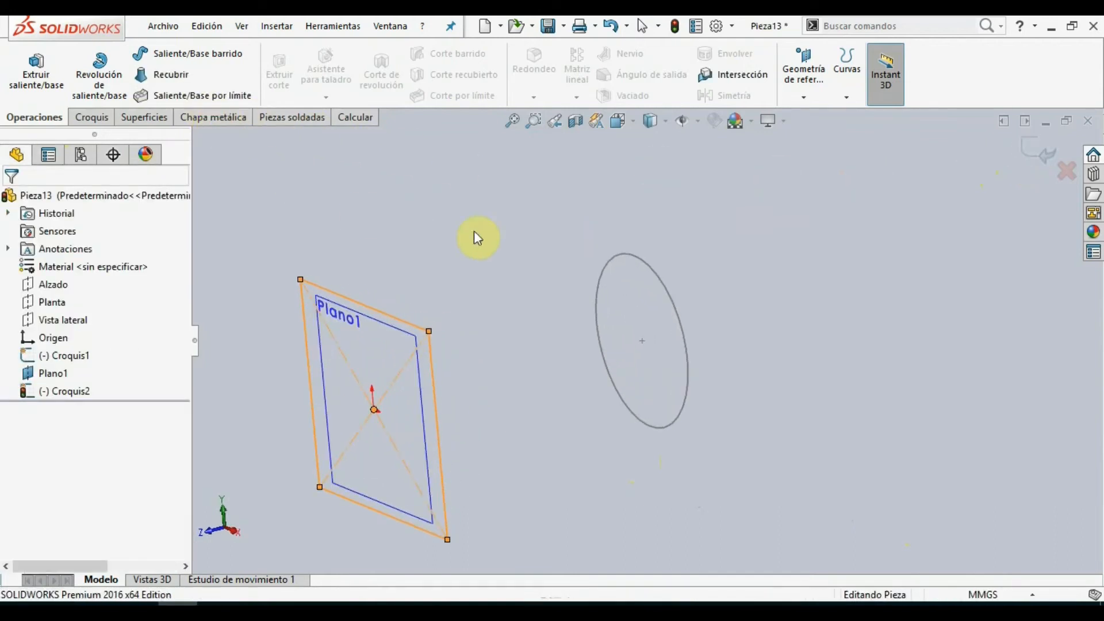
left_click(840, 224)
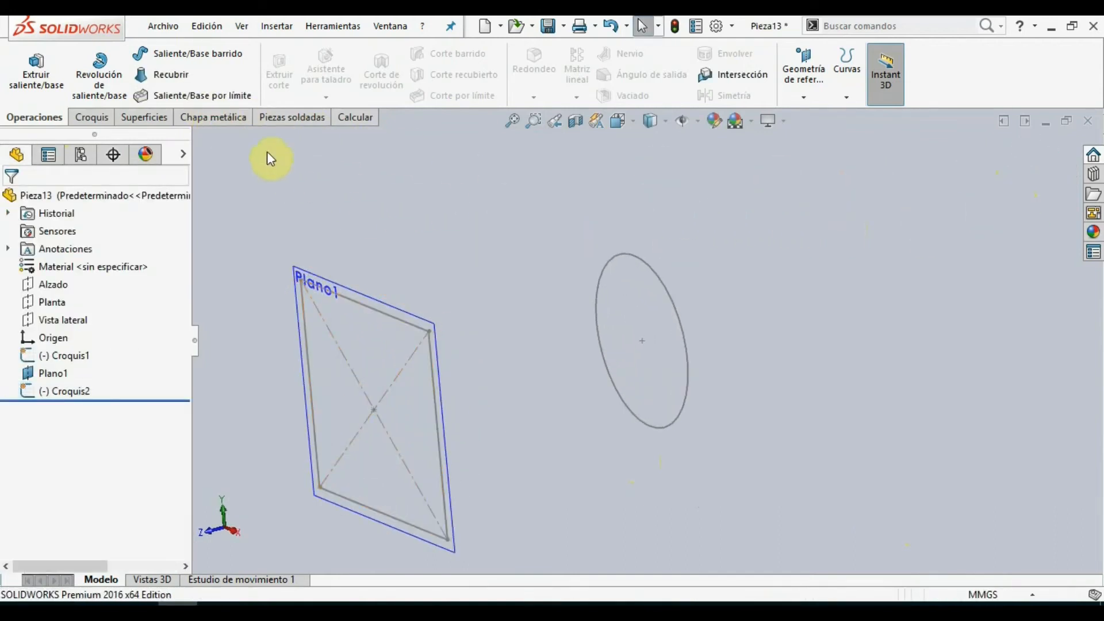
- Loft a solid between the rectangle sketch and the circle sketch
left_click(173, 81)
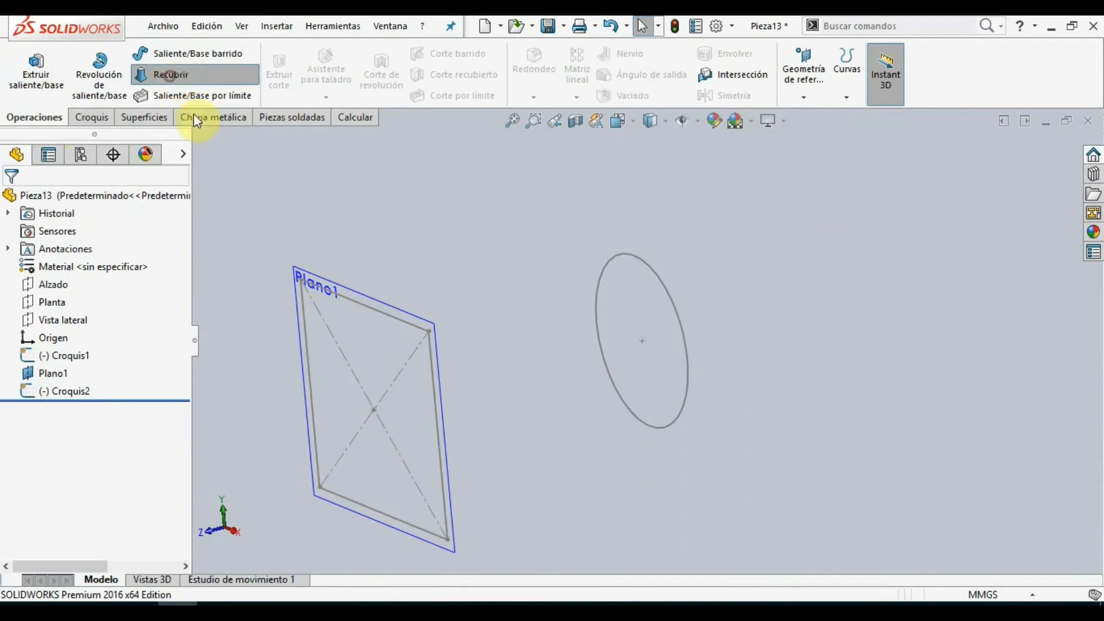
left_click(357, 303)
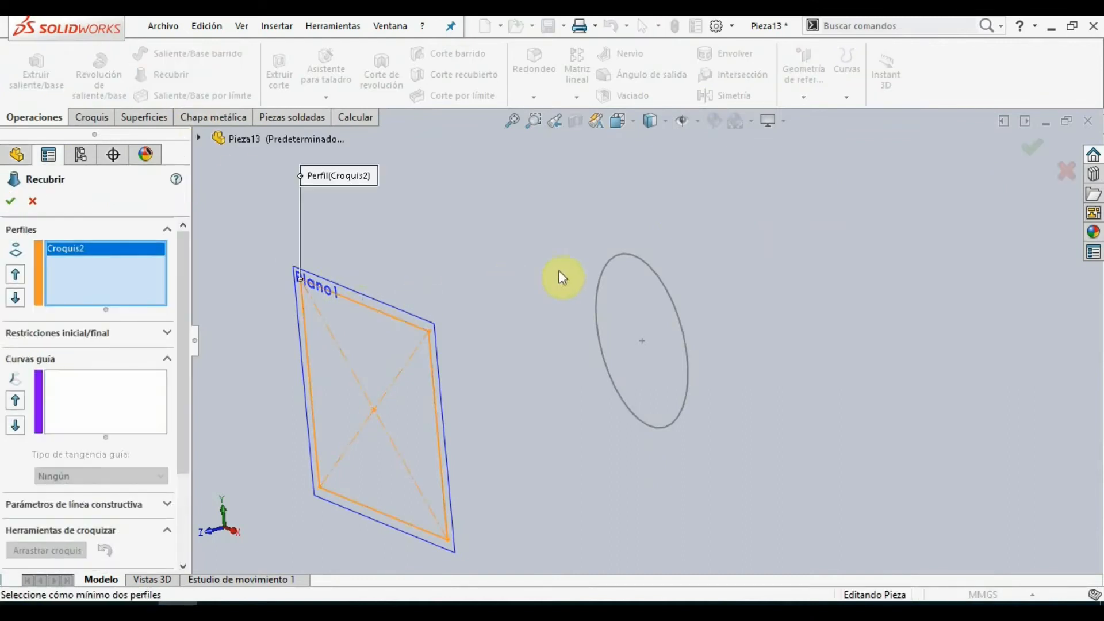
left_click(632, 258)
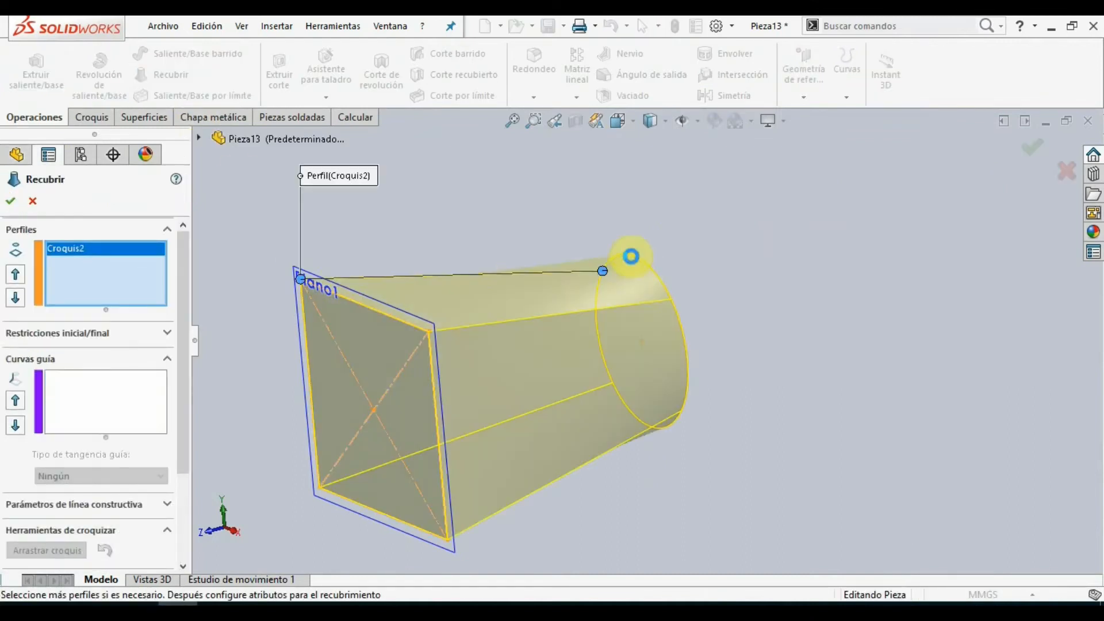
left_click(10, 202)
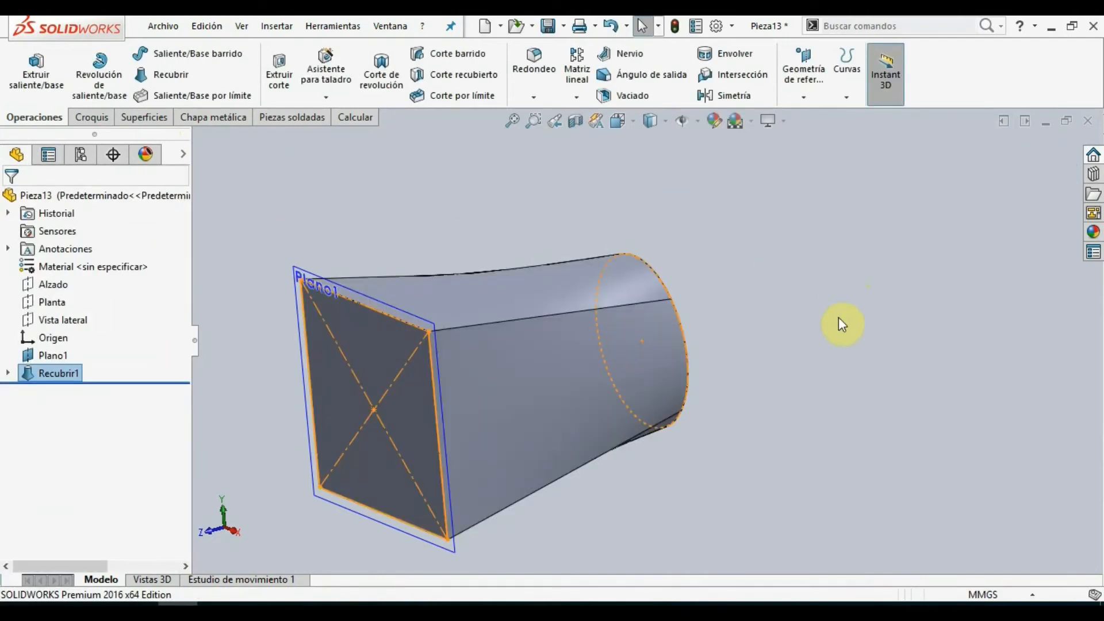
- Shell the lofted solid with a 1 mm wall thickness, removing the rectangular and circular end faces
mouse_move(805, 383)
middle_mouse_down()
mouse_move(813, 395)
mouse_move(818, 378)
middle_mouse_up()
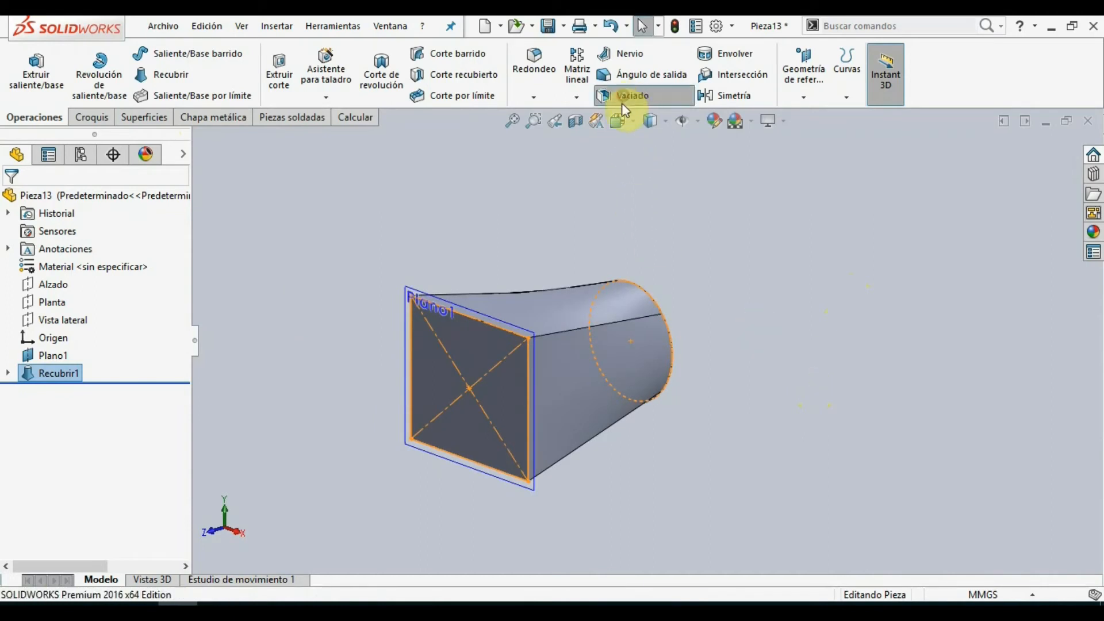
left_click(624, 101)
left_click(505, 402)
middle_click_drag(493, 394, 392, 427)
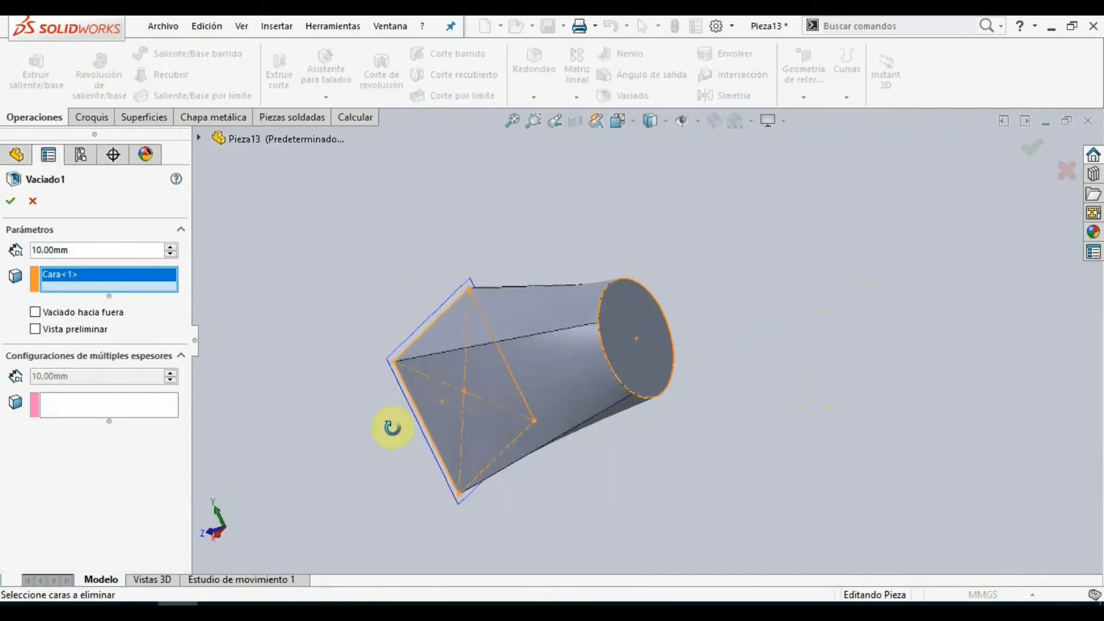
left_click(619, 343)
left_click_drag(81, 250, 31, 250)
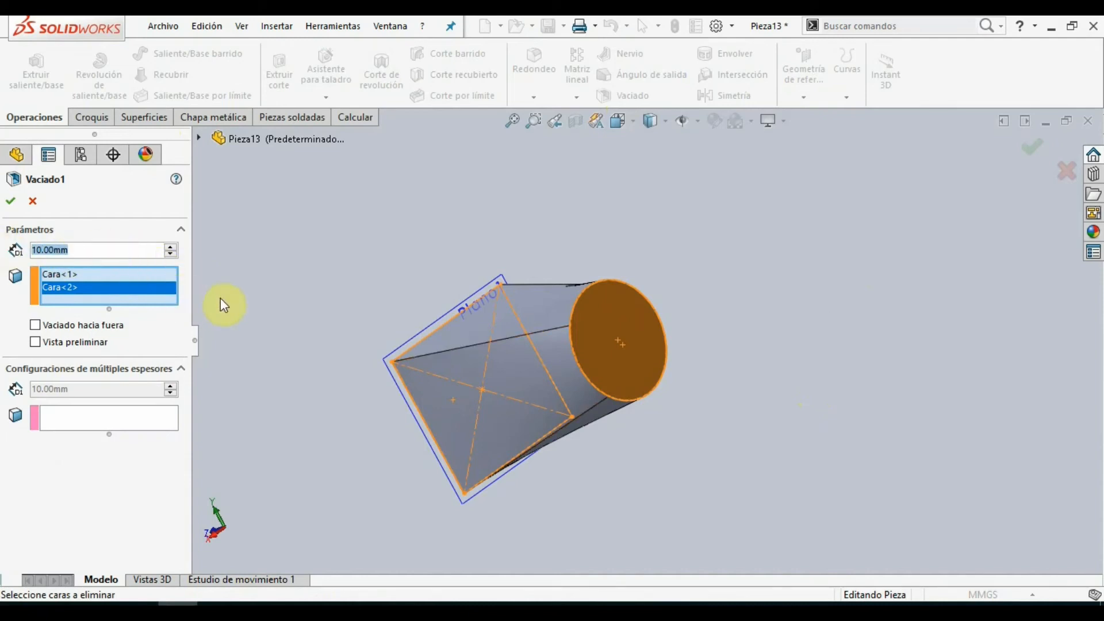
type("1")
key("Return")
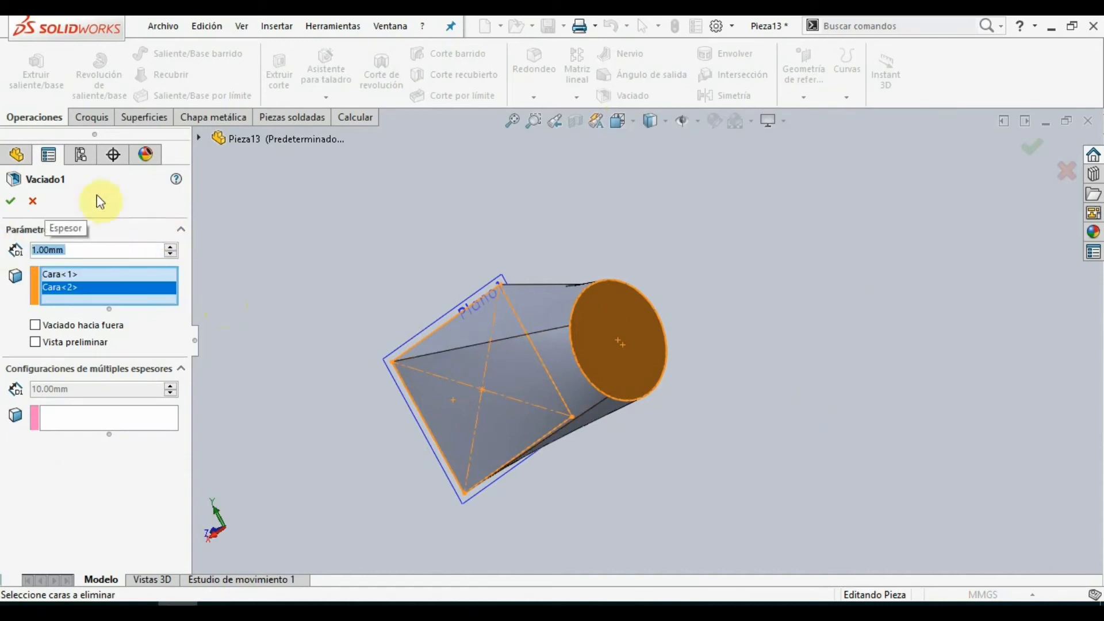
left_click(11, 201)
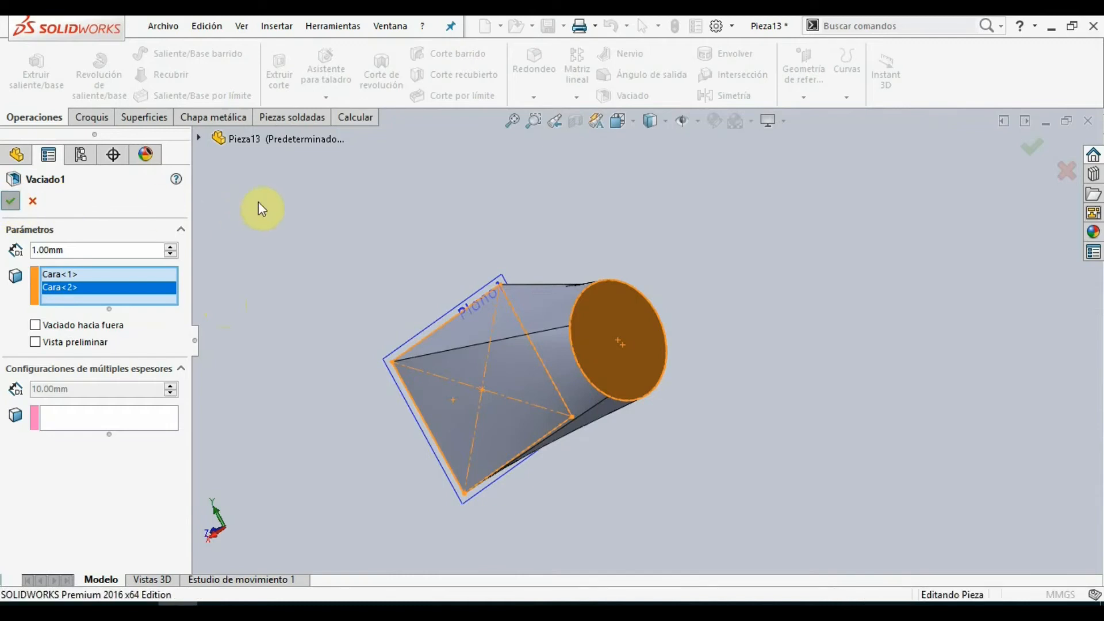
- Hide the offset reference plane Plano1
mouse_move(264, 234)
middle_mouse_down()
mouse_move(226, 288)
mouse_move(298, 286)
middle_mouse_up()
left_click(80, 362)
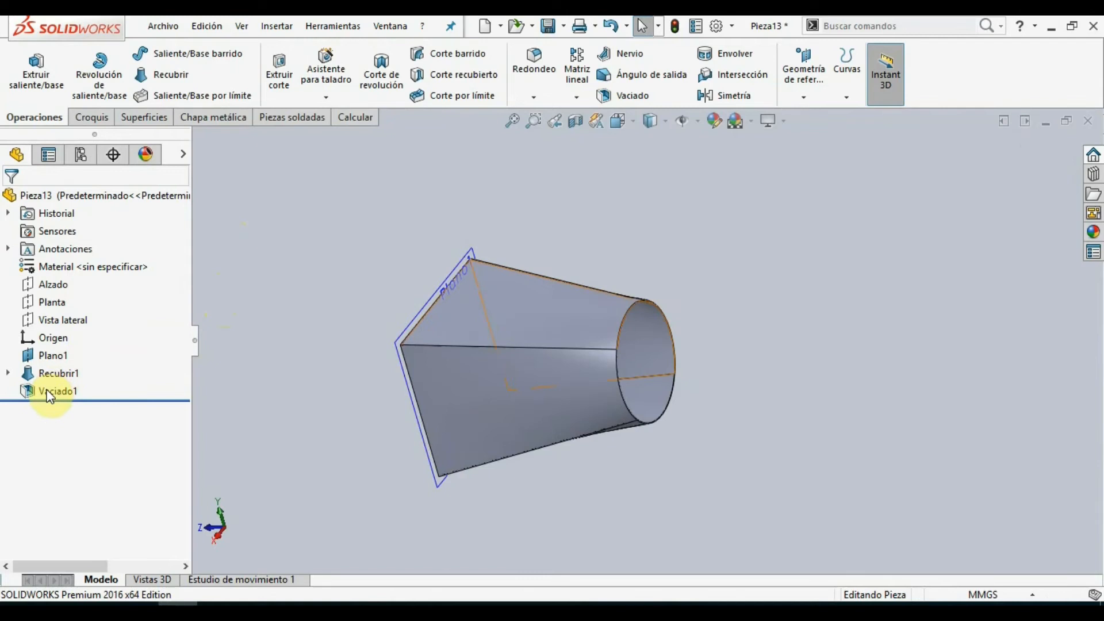
right_click(54, 356)
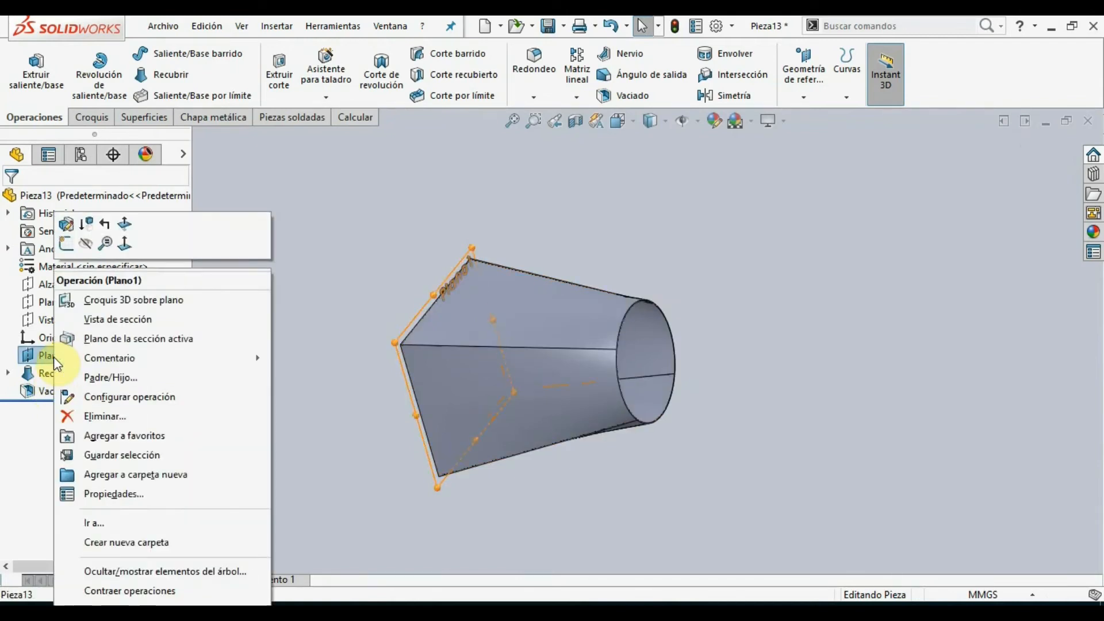
left_click(88, 244)
middle_click_drag(430, 353, 339, 370)
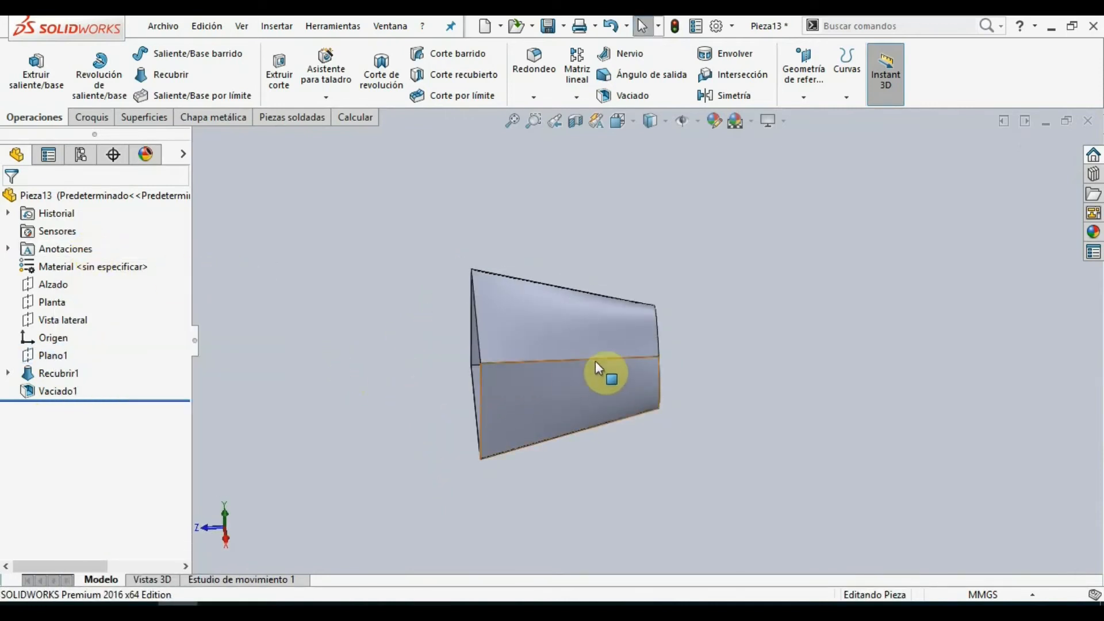
- Try to apply a symmetric constant-size 10 mm fillet to one longitudinal edge of the shelled body, then leave the command
left_click(534, 76)
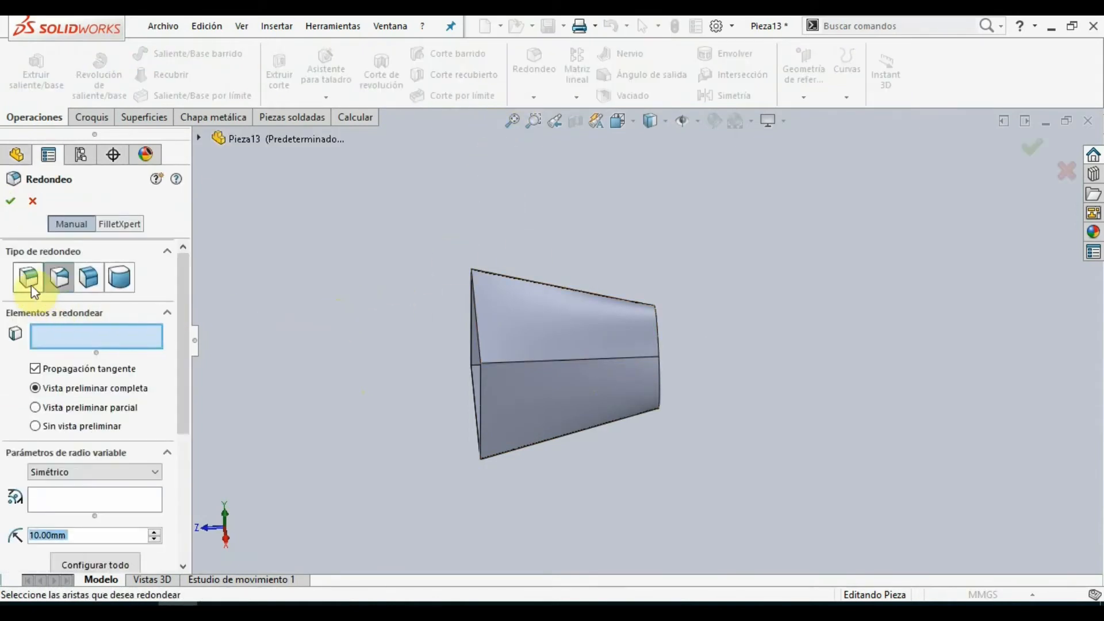
left_click(31, 285)
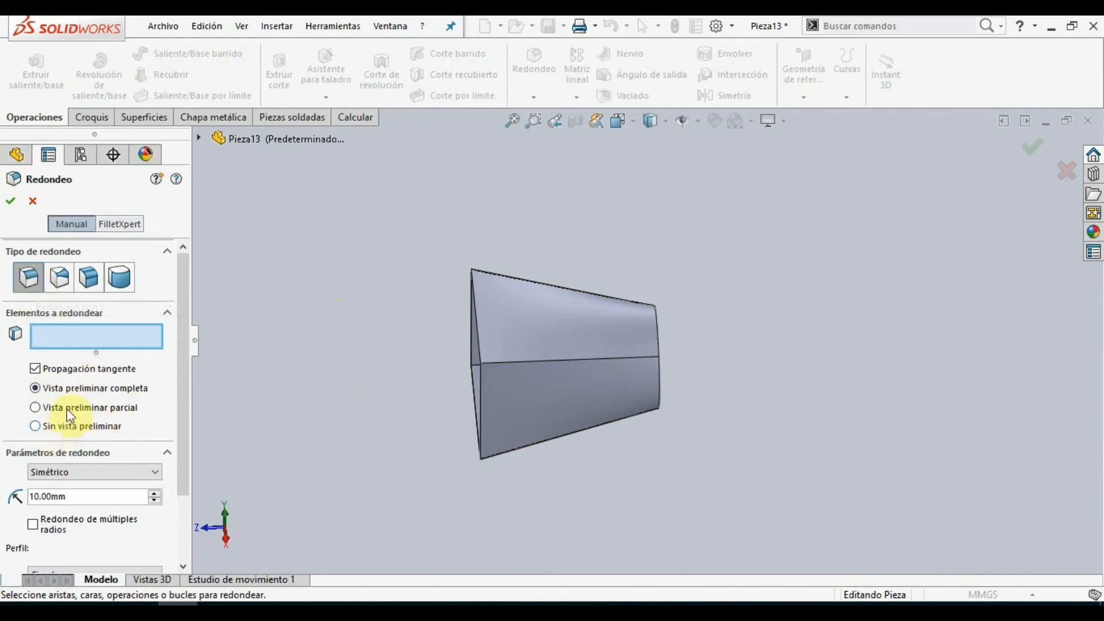
left_click(523, 362)
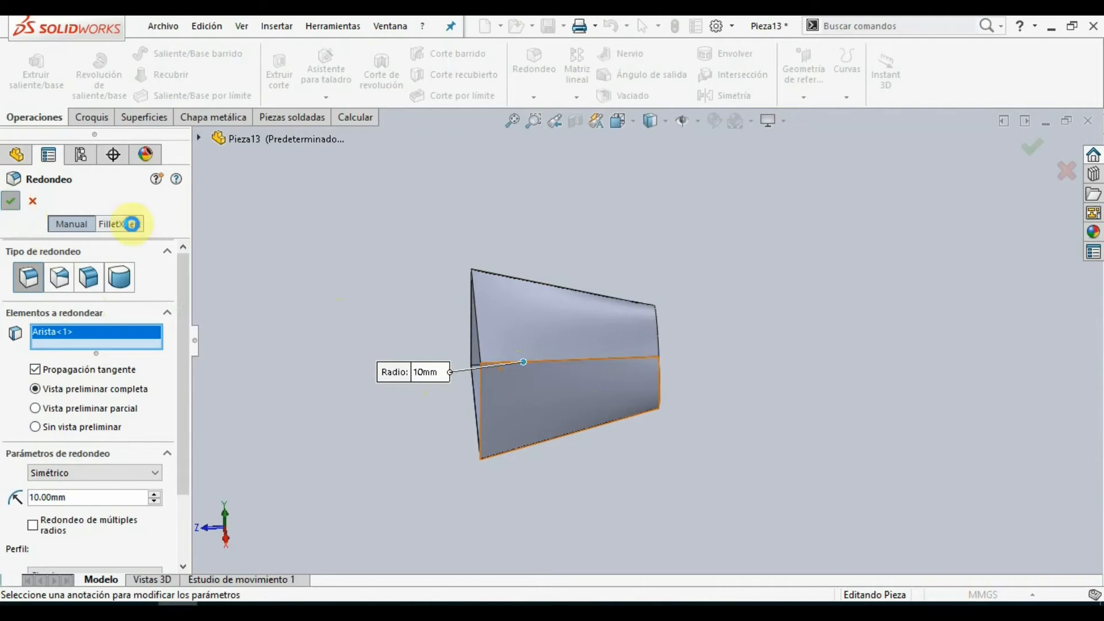
right_click(751, 263)
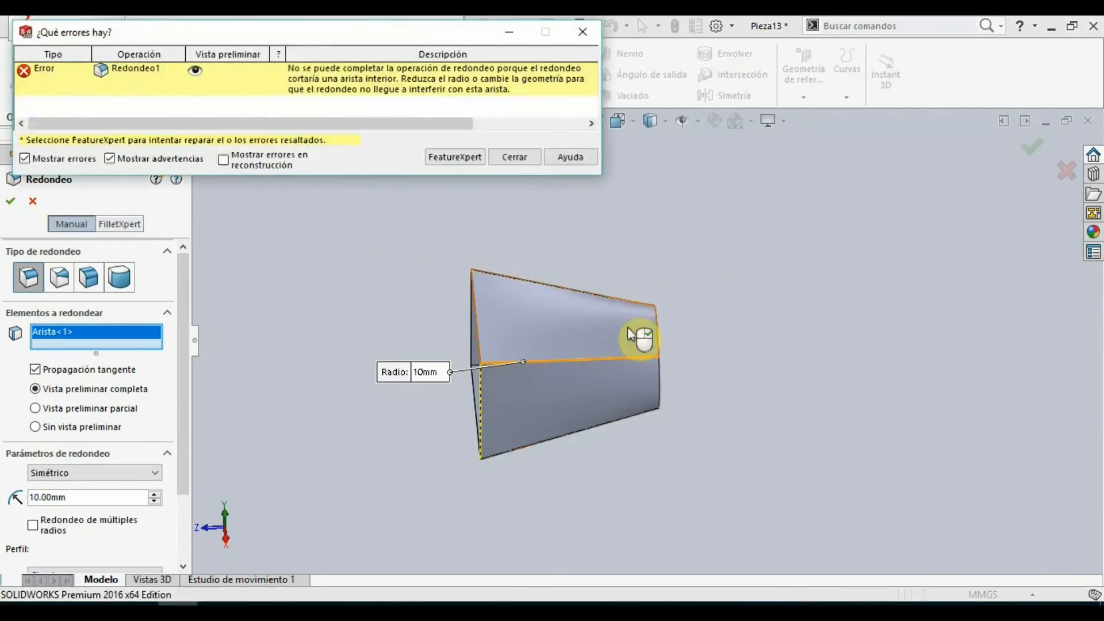
key("Escape")
key("Escape")
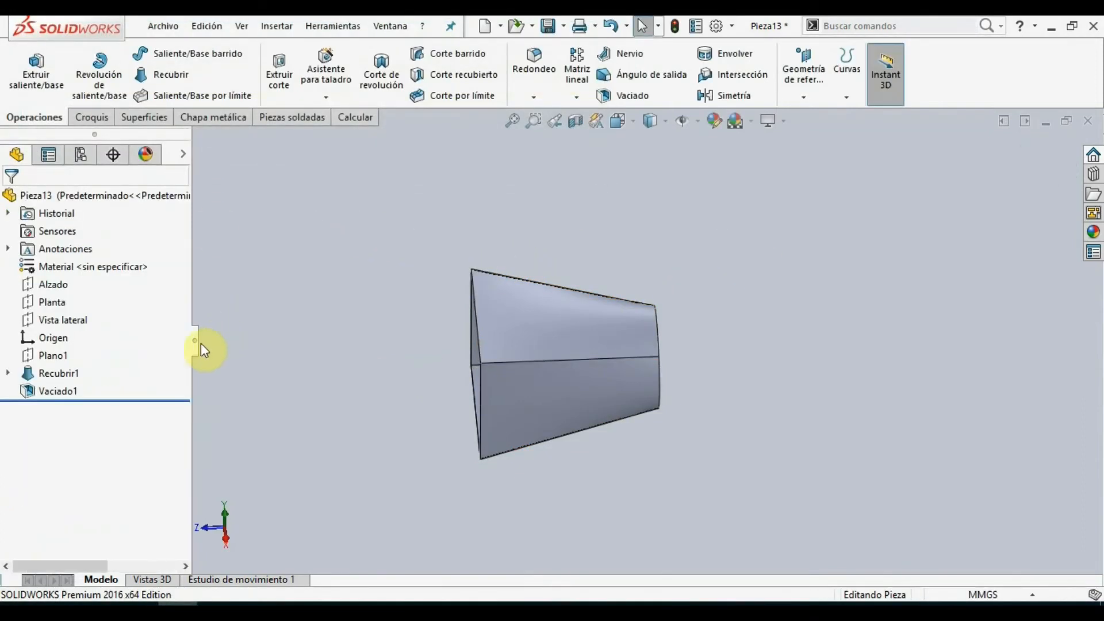
- Delete the shell feature Vaciado1 from the lofted body
scroll(460, 376, "down", 2)
middle_click_drag(459, 377, 526, 392)
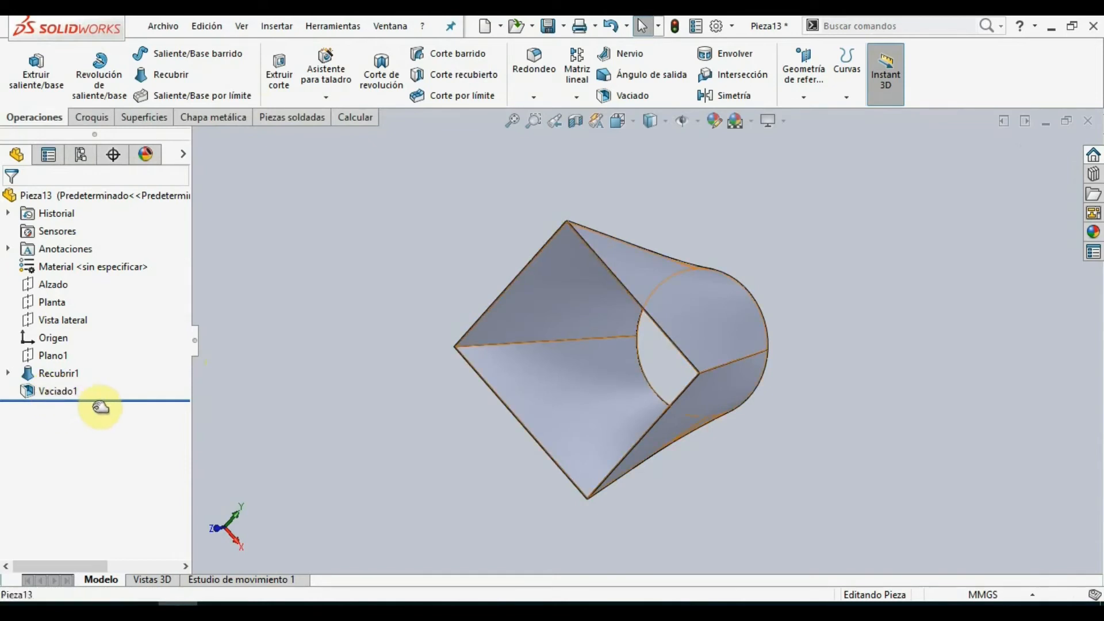
right_click(58, 391)
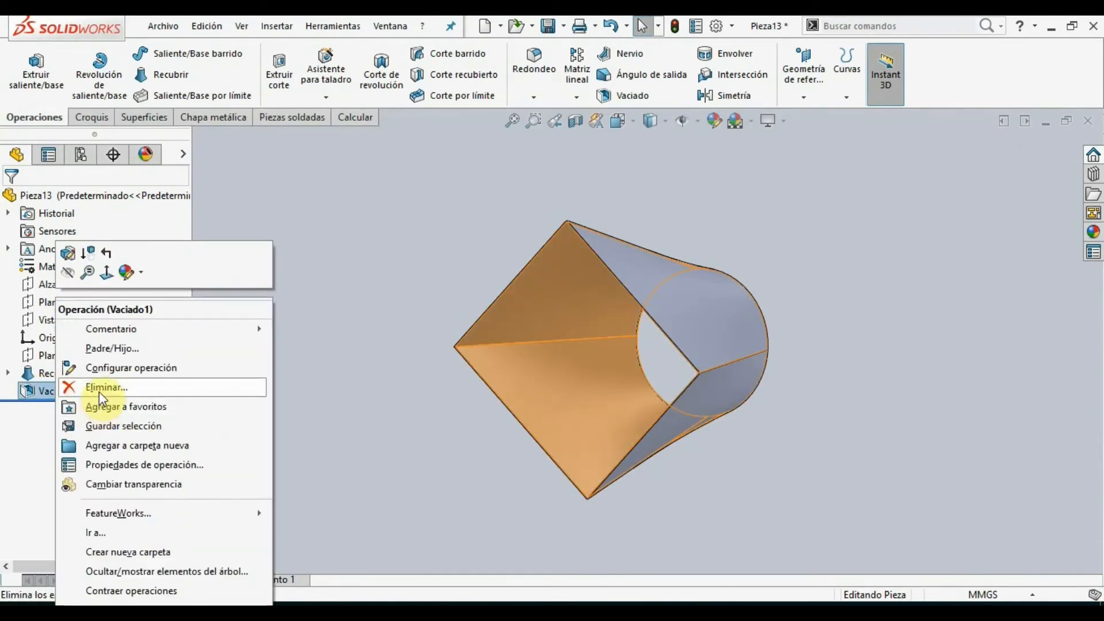
left_click(99, 388)
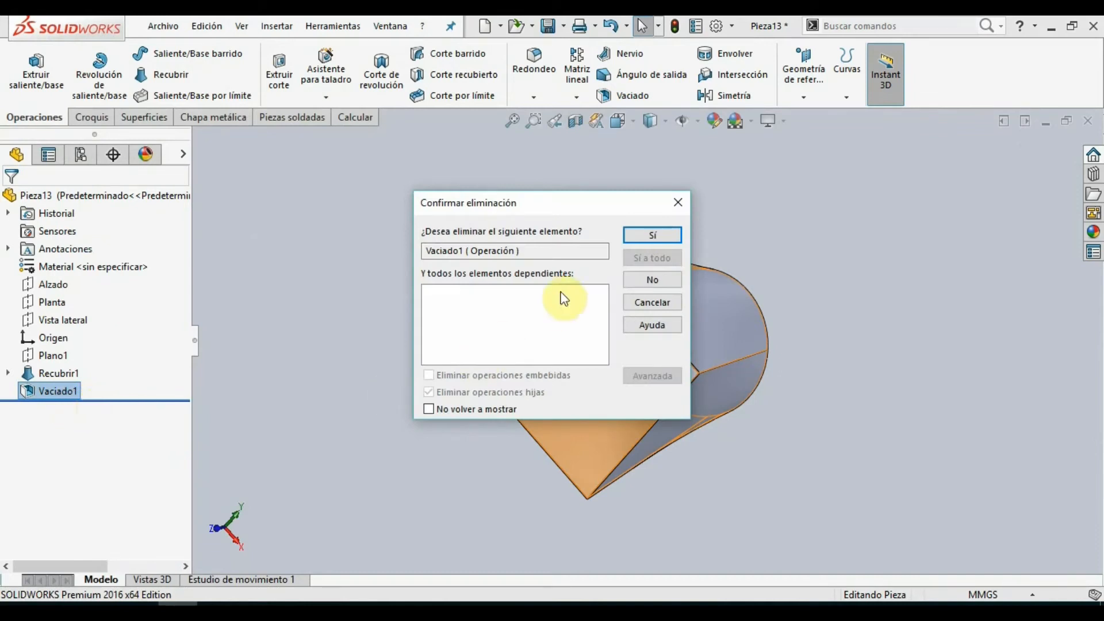
left_click(651, 236)
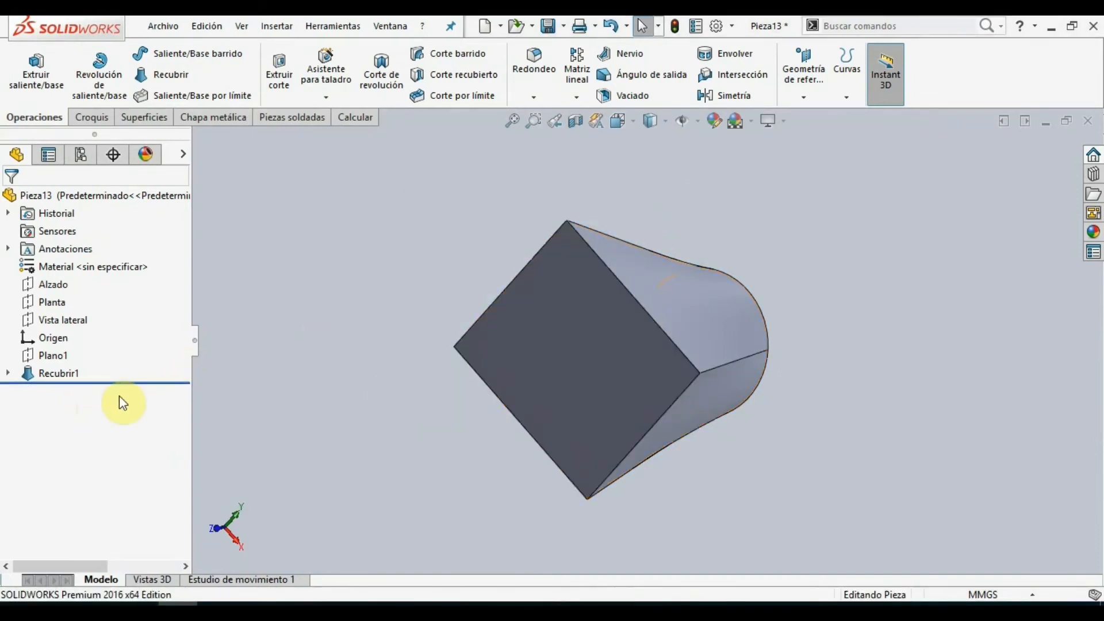
- Apply a symmetric constant-size 10 mm fillet to two longitudinal edges of the lofted solid
middle_click_drag(609, 377, 523, 391)
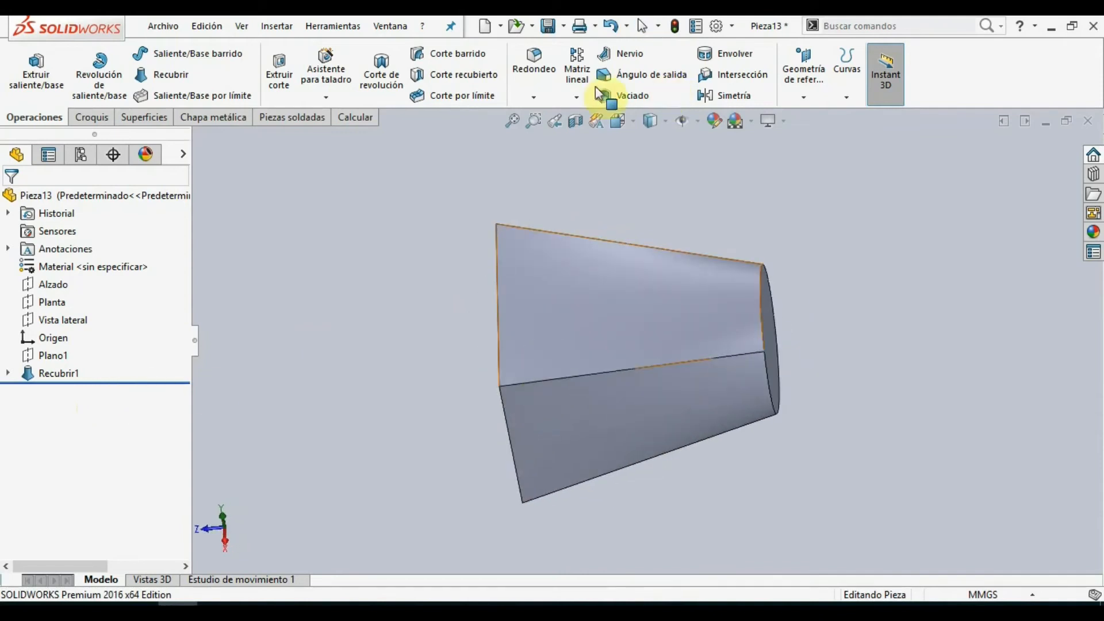
left_click(533, 58)
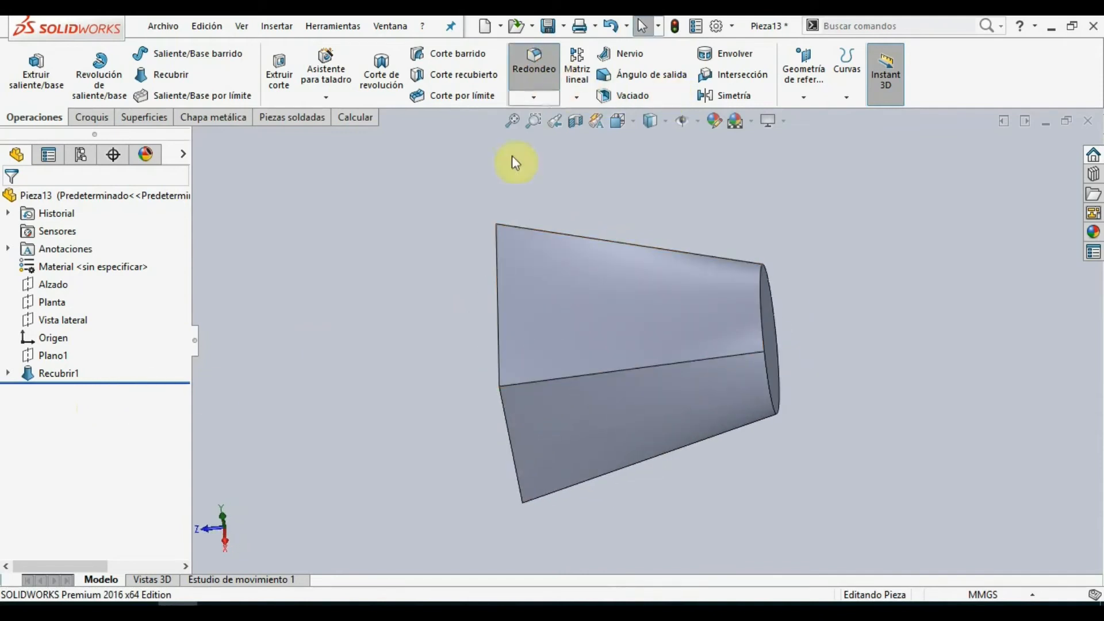
left_click(557, 377)
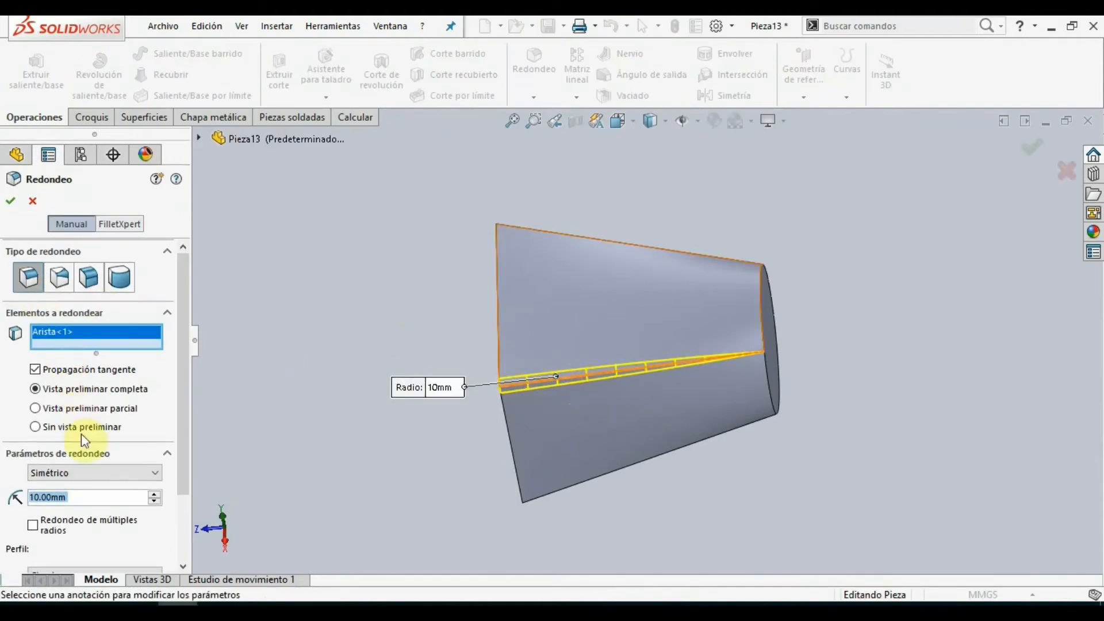
left_click(551, 236)
middle_click_drag(336, 290, 335, 347)
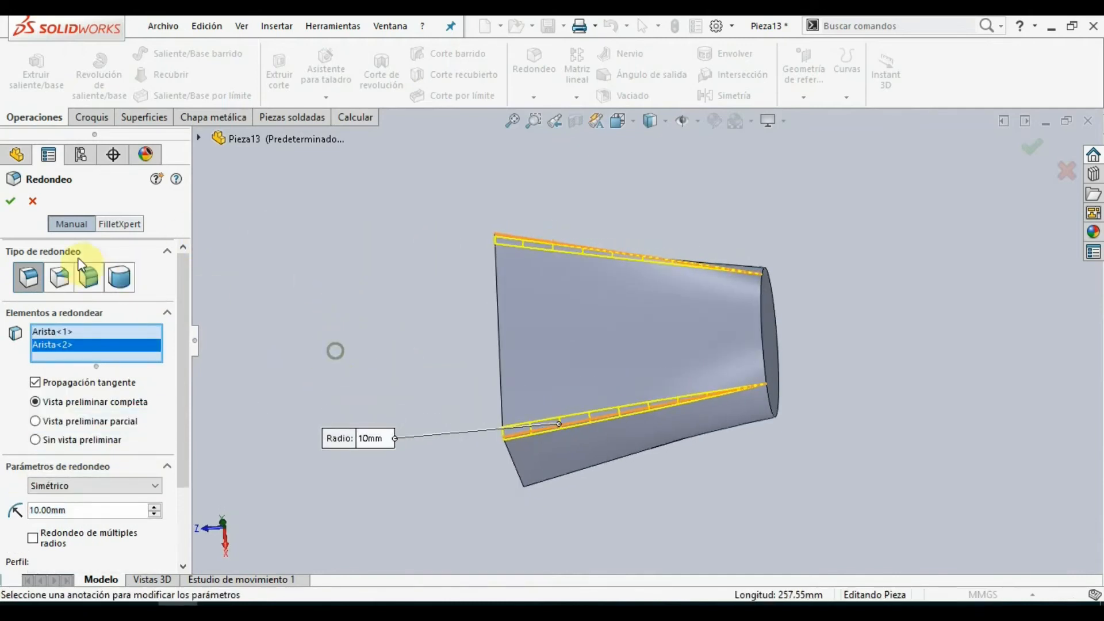
left_click(14, 204)
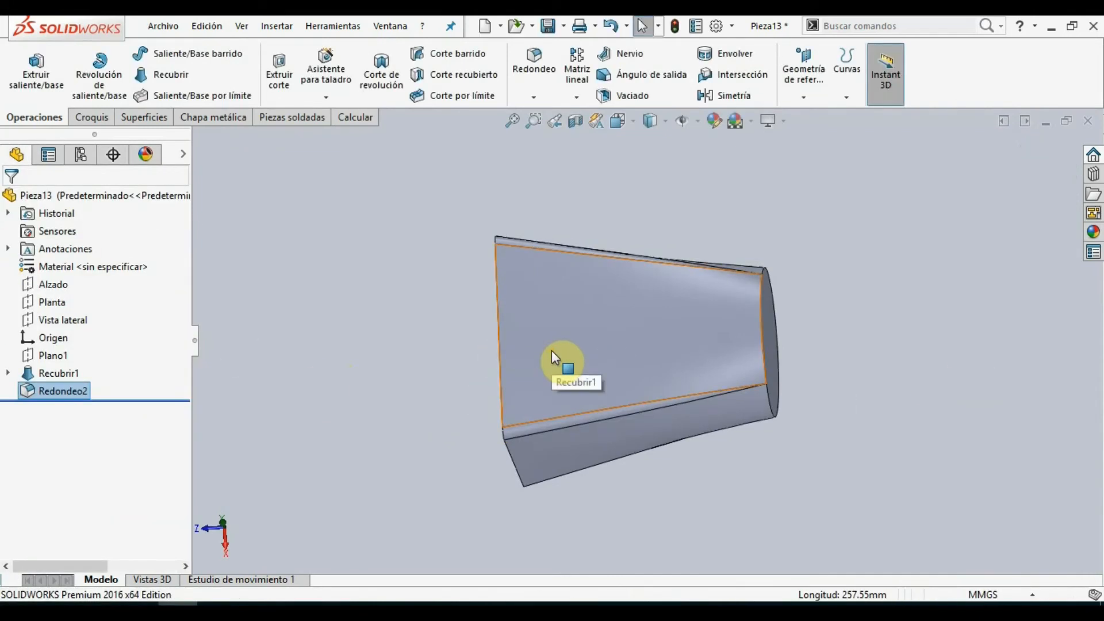
- Start a symmetric variable-size fillet on one of the remaining sharp longitudinal edges, with a 20 mm radius at its circular end
middle_click_drag(502, 361, 462, 336)
middle_click_drag(503, 310, 411, 159)
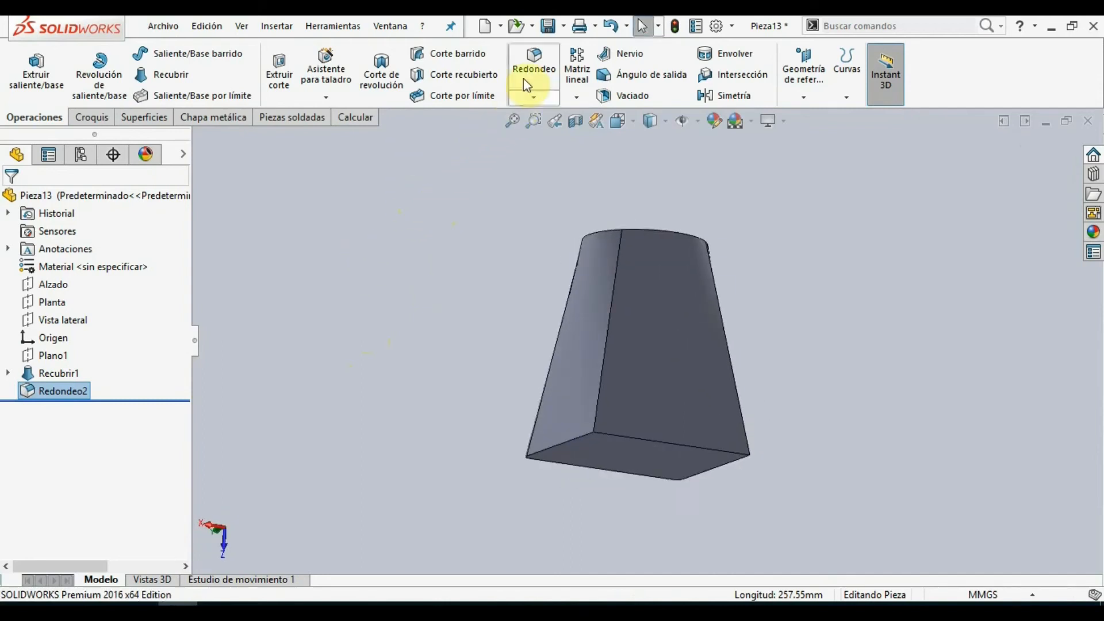
left_click(537, 54)
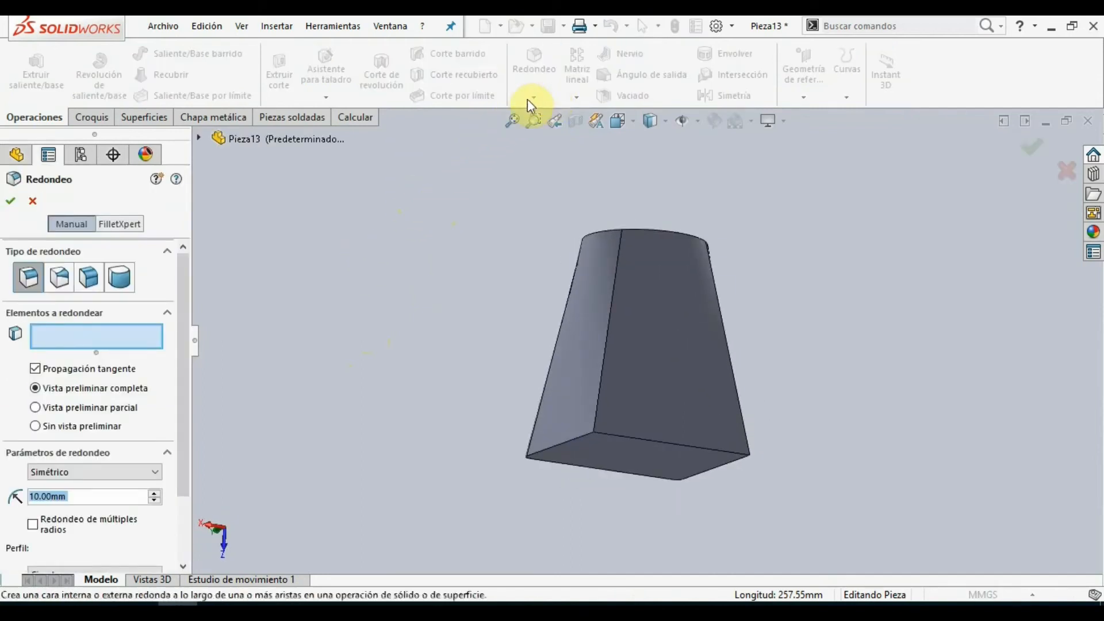
left_click(58, 278)
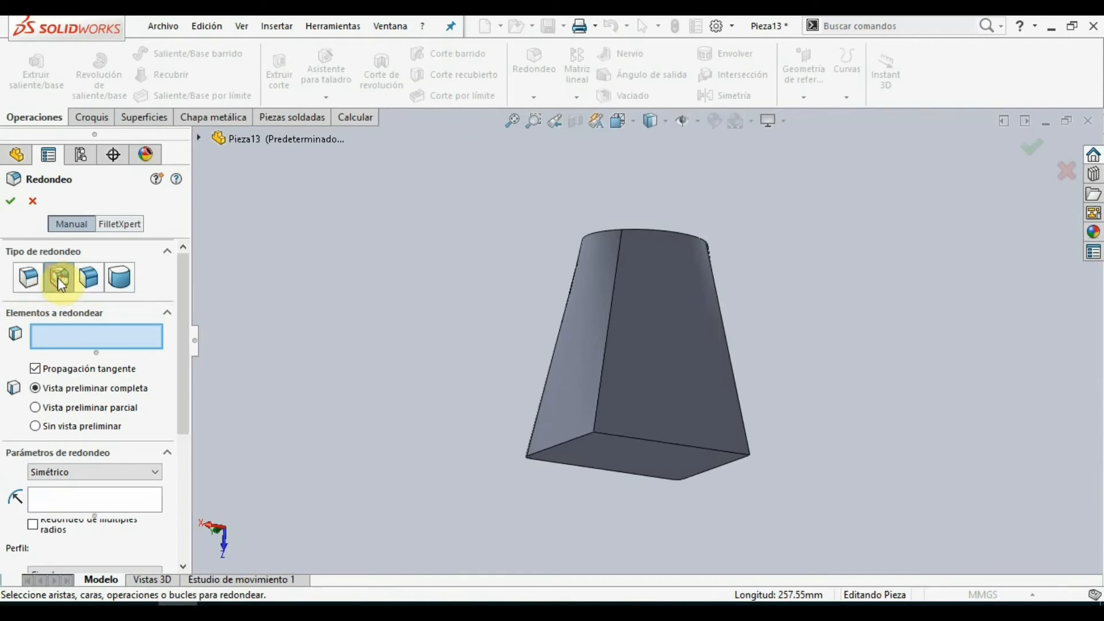
left_click(597, 397)
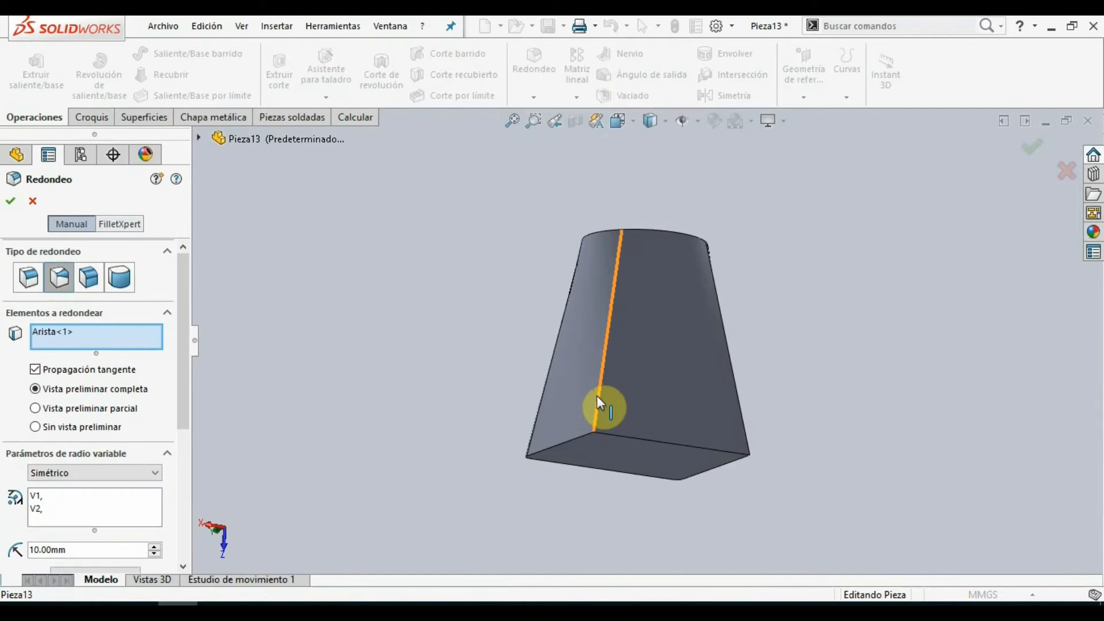
left_click_drag(494, 446, 425, 467)
left_click_drag(511, 239, 449, 208)
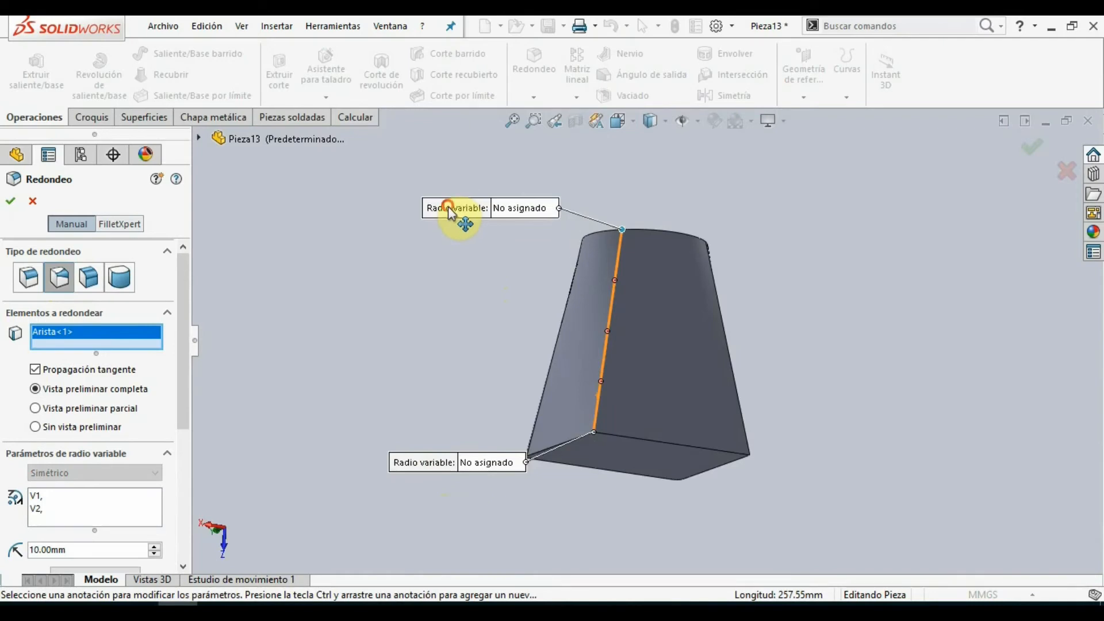
left_click(515, 210)
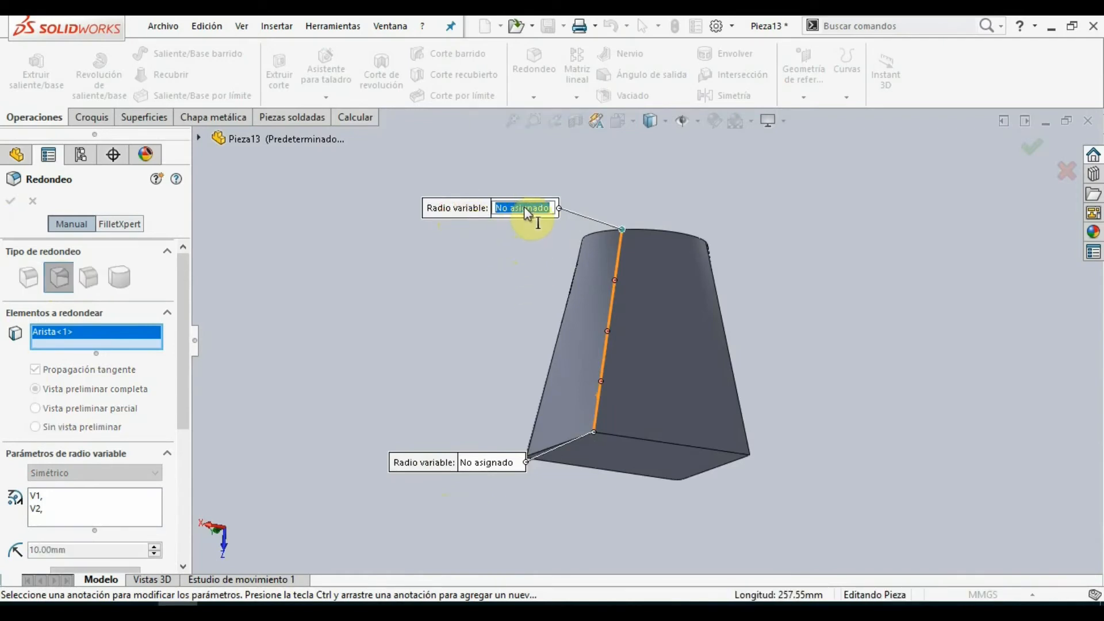
type("20")
key("Return")
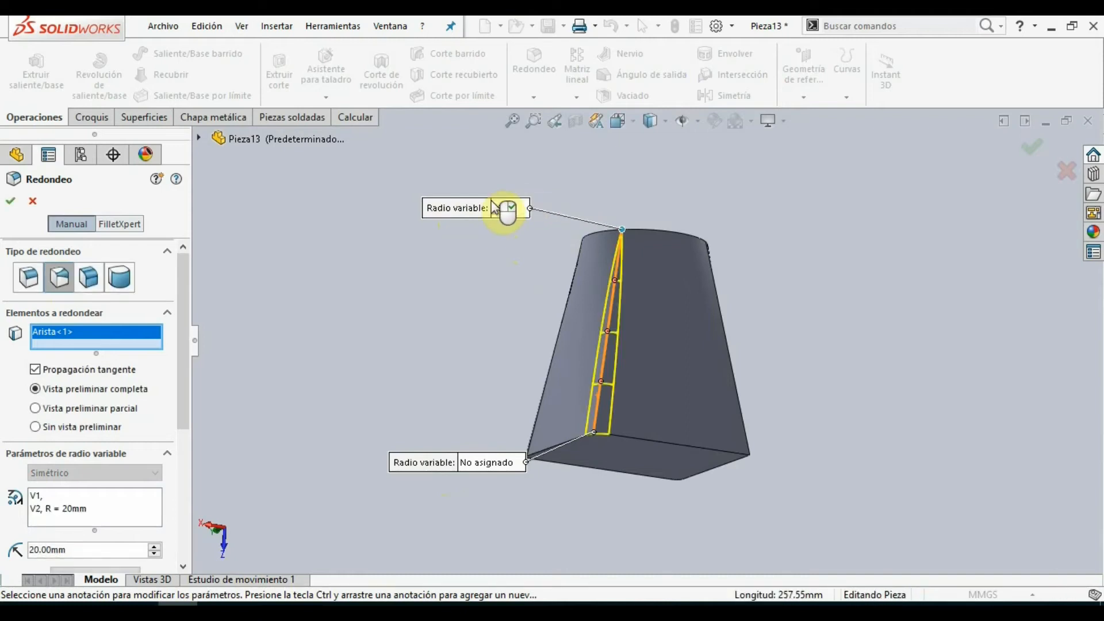
left_click(511, 208)
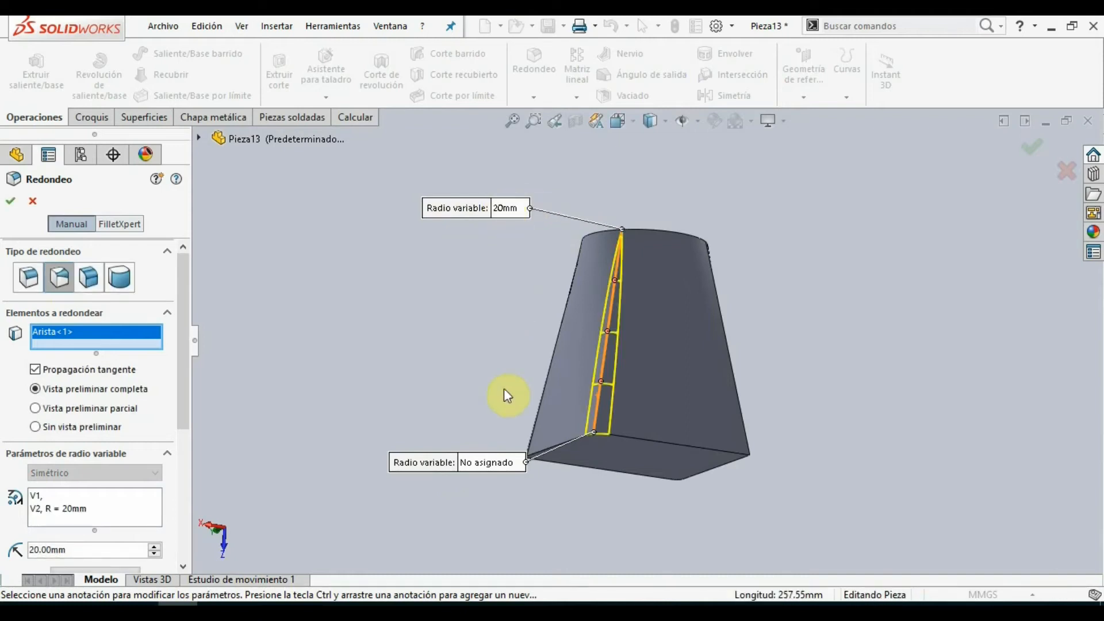
- Set the variable fillet radius at the edge's rectangular end to 35 mm and move its callout clear of the model
left_click(492, 463)
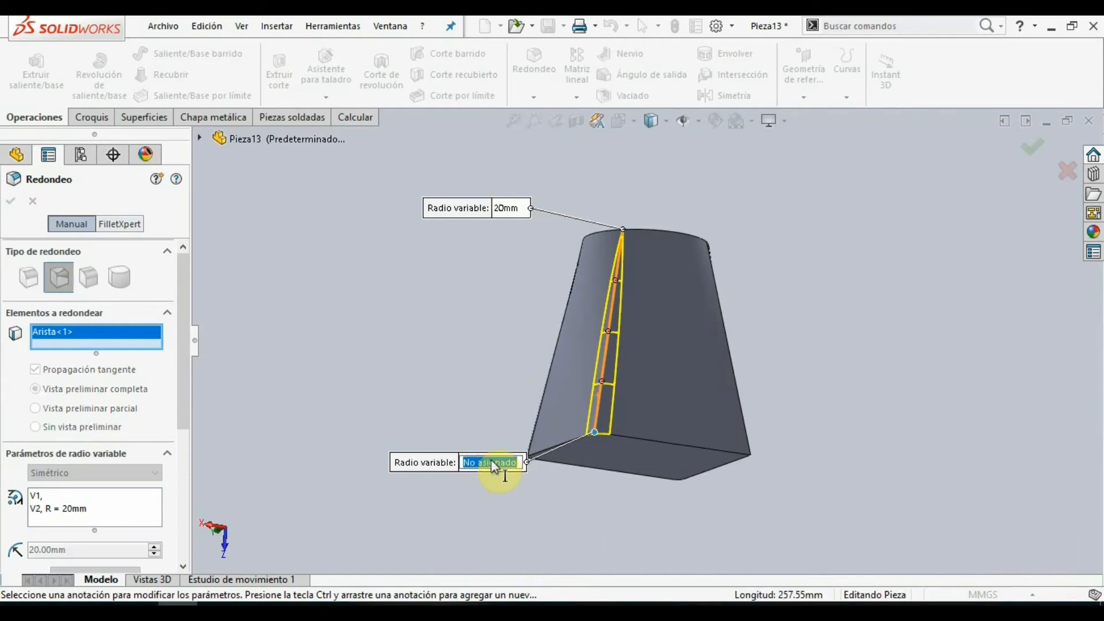
type("35")
key("Return")
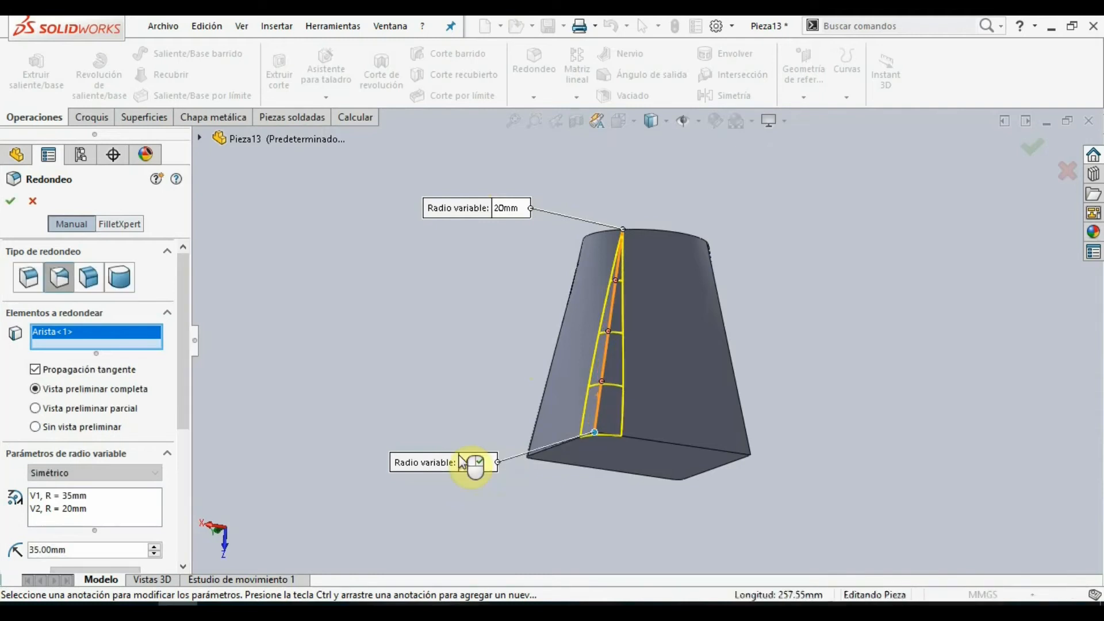
left_click_drag(486, 466, 443, 466)
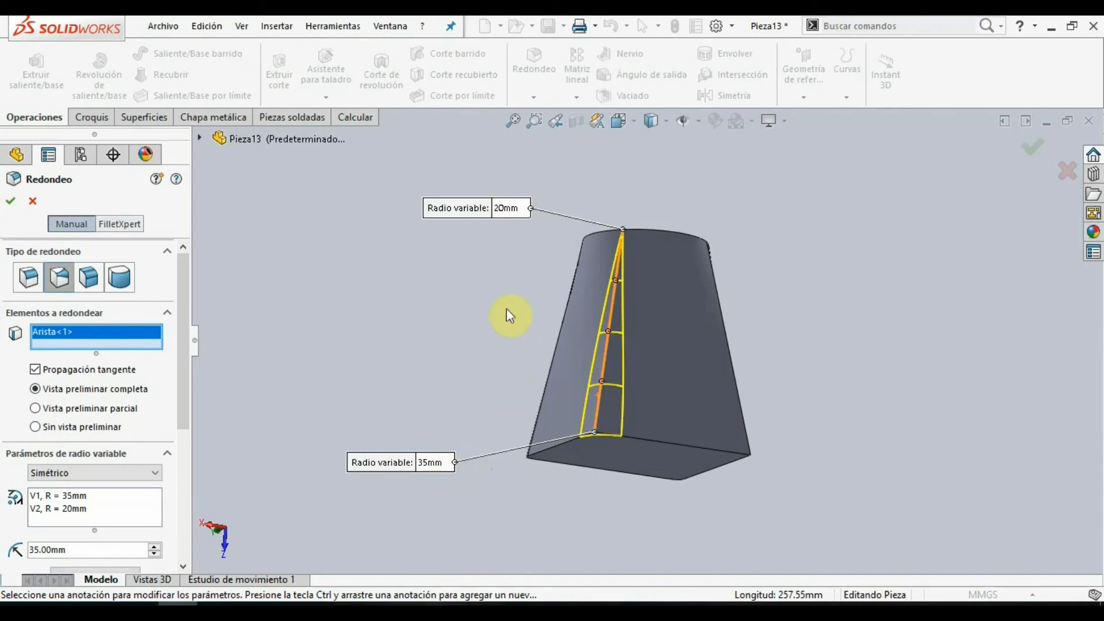
- Add the other sharp longitudinal edge to the variable fillet with a 20 mm radius at its circular end, and apply the fillet
left_click(730, 355)
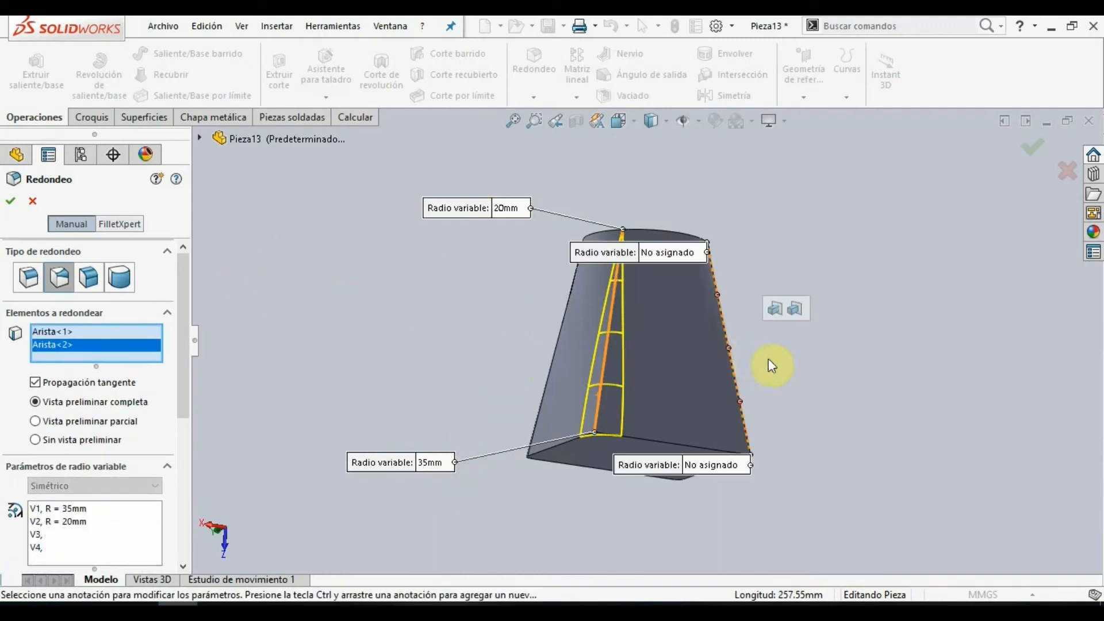
middle_click_drag(712, 470, 816, 396)
left_click(678, 259)
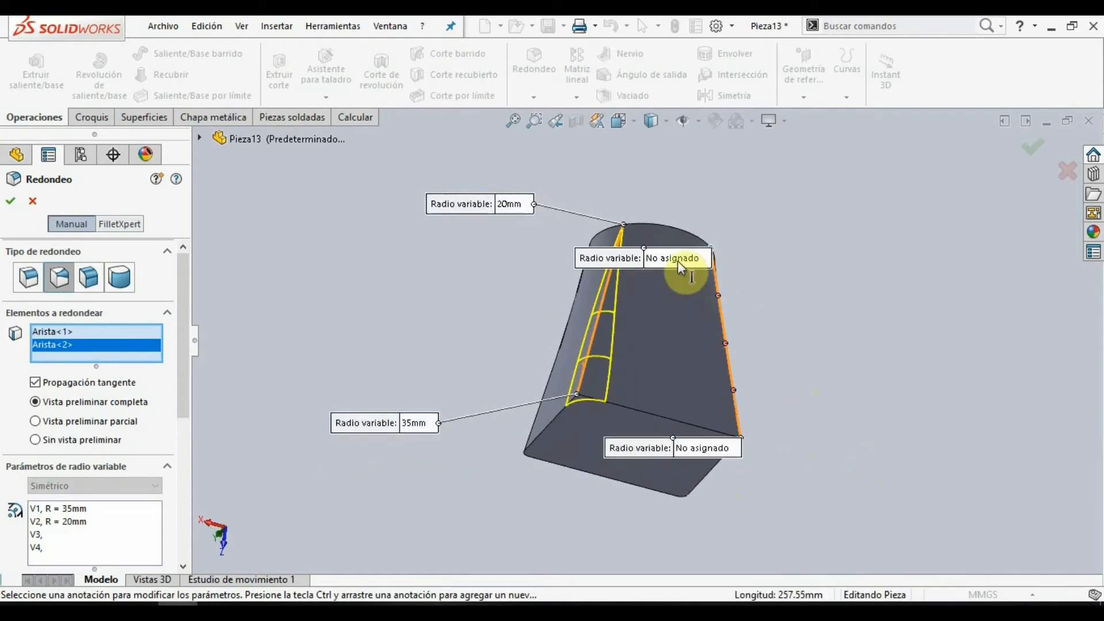
type("20")
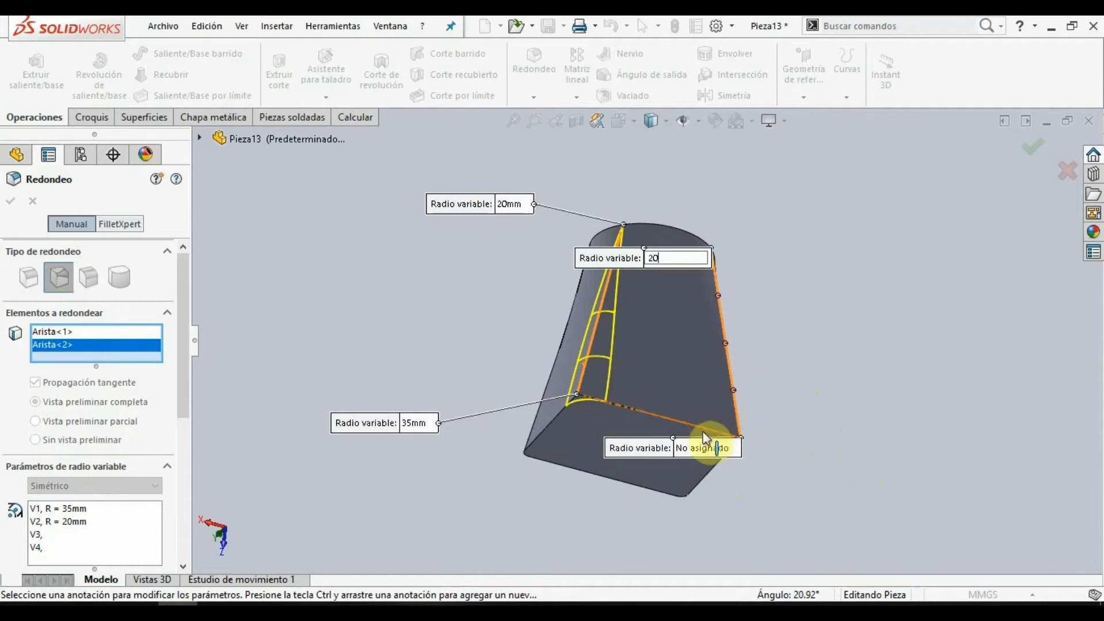
key("Return")
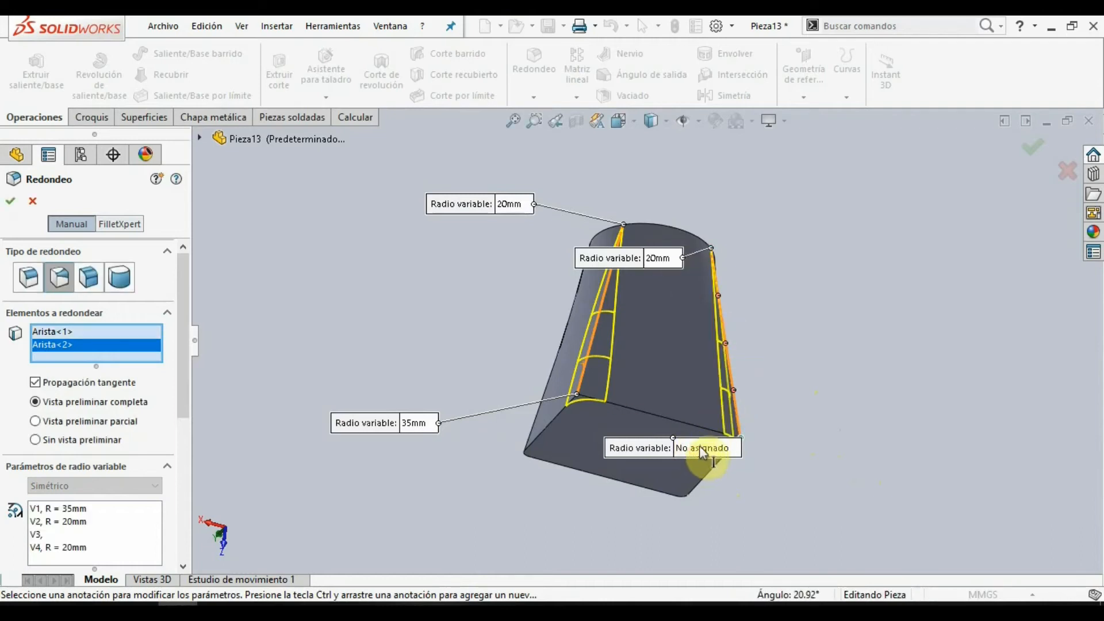
key("Return")
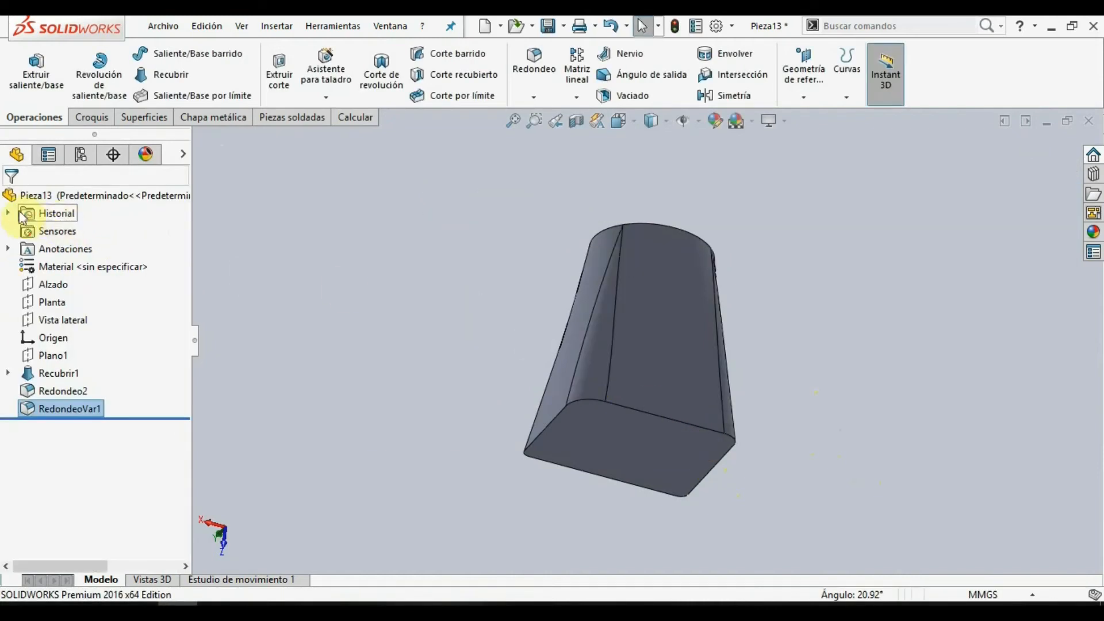
left_click(515, 240)
middle_click_drag(622, 278, 764, 468)
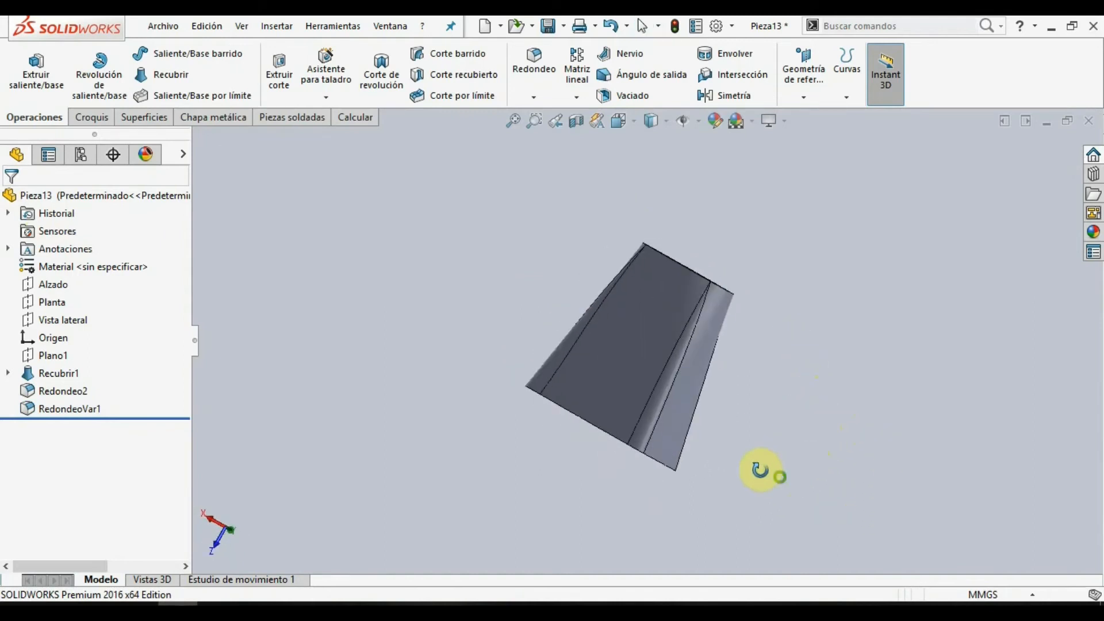
- Edit the variable fillet RedondeoVar1 and set the unassigned radius at the second edge's rectangular end to 35 mm
right_click(63, 412)
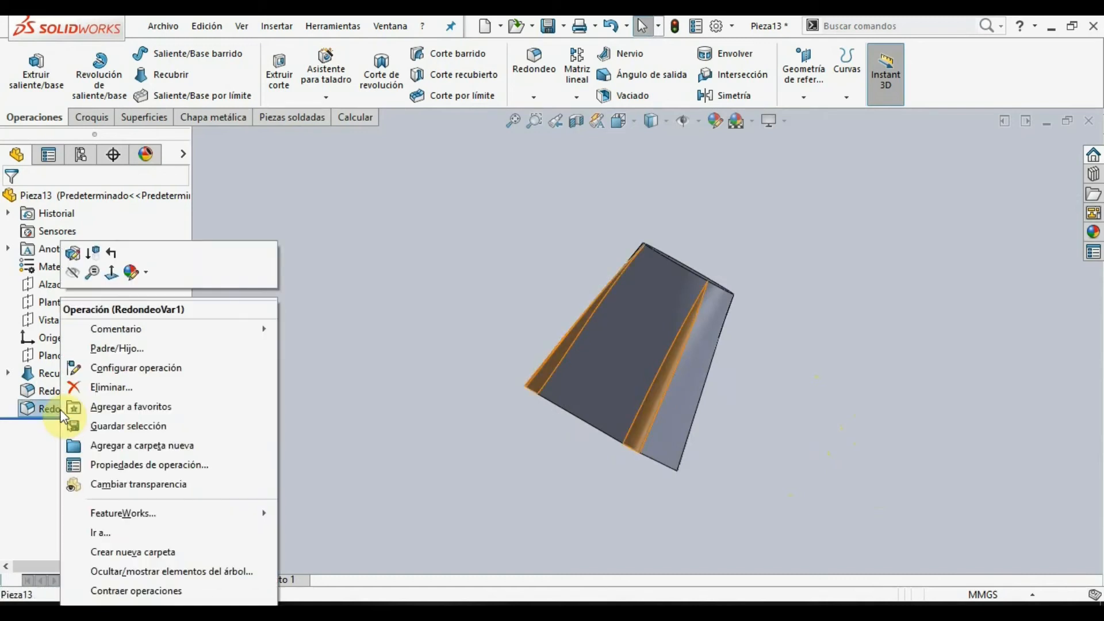
left_click(72, 253)
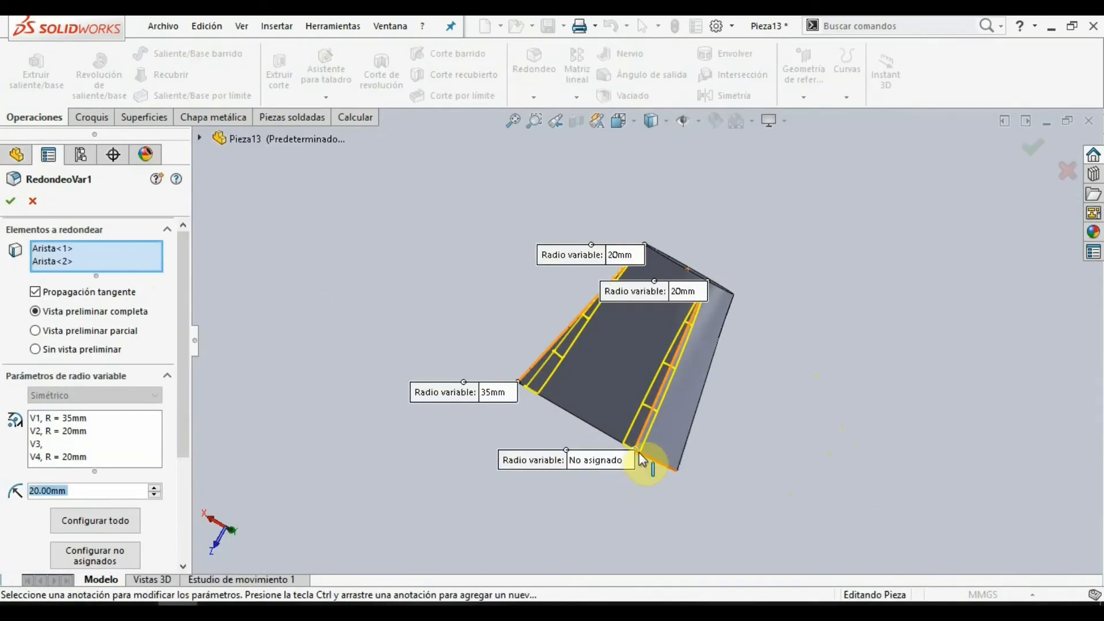
left_click(605, 462)
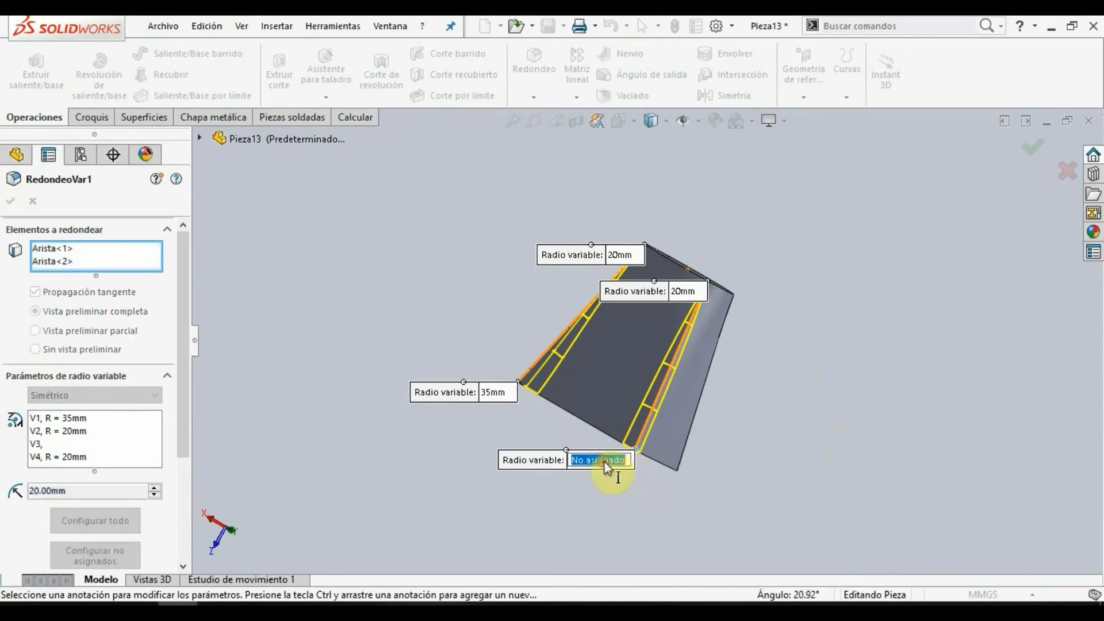
type("35")
key("Return")
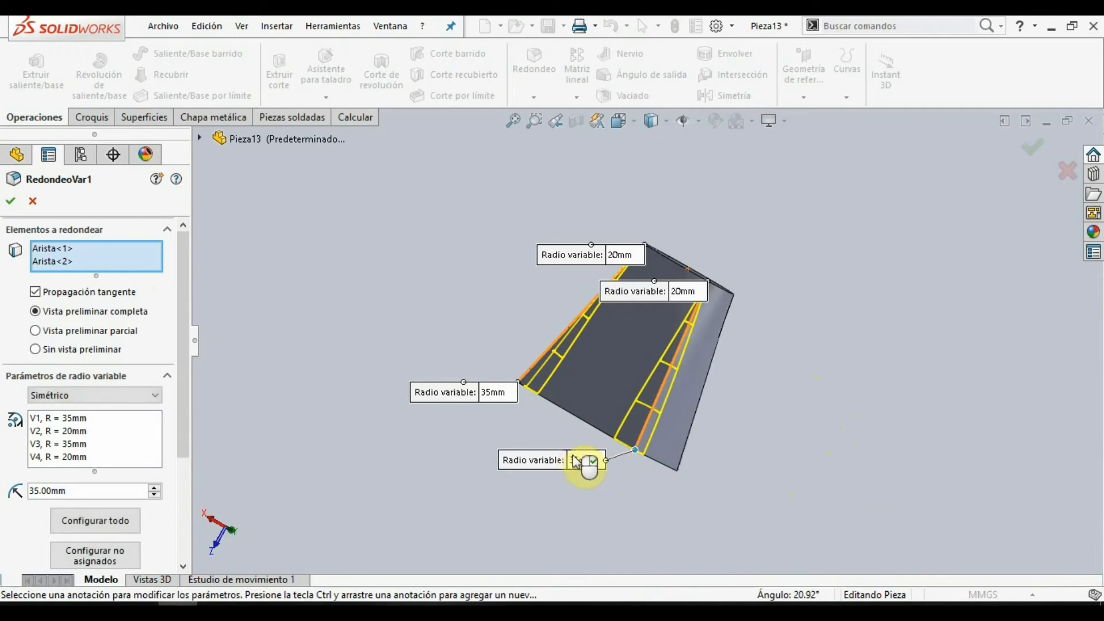
left_click(855, 223)
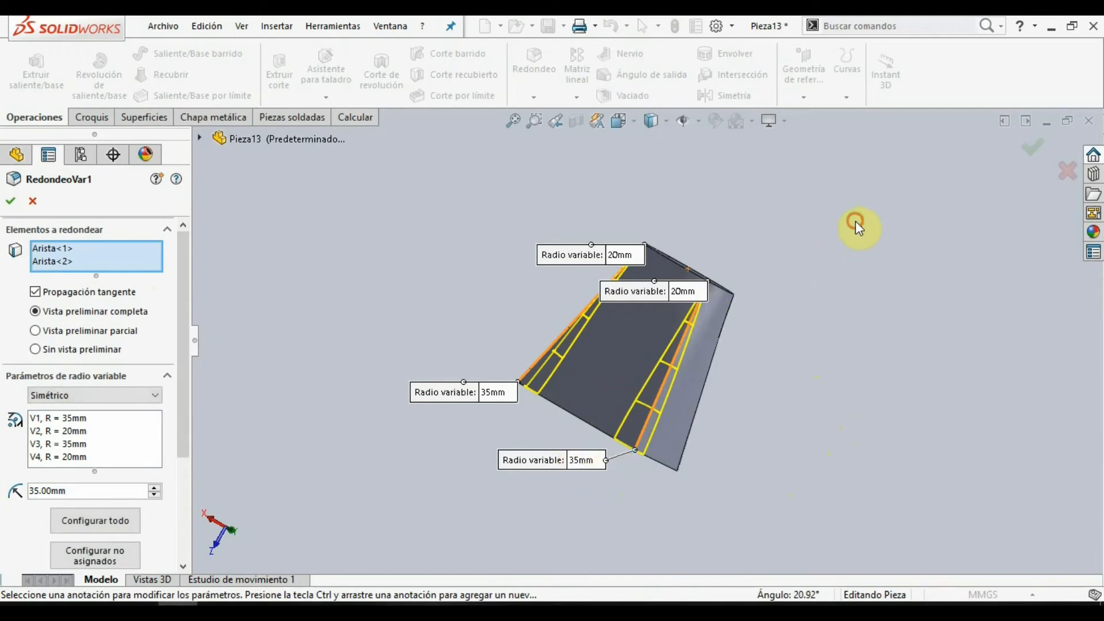
left_click(1035, 151)
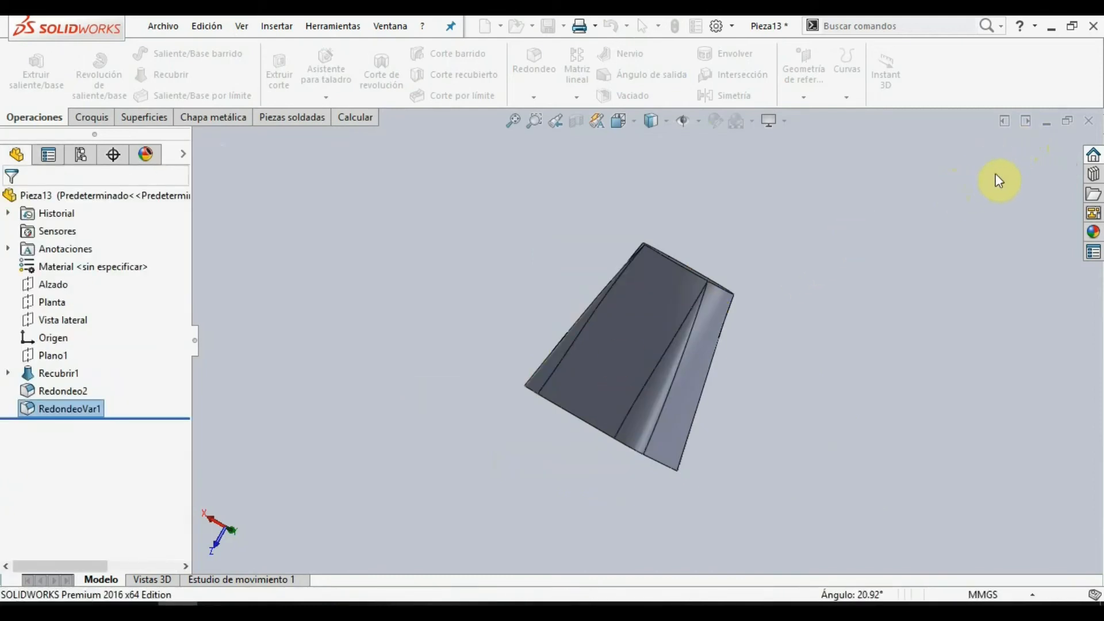
- Shell the filleted body with a 1 mm wall thickness, removing the rectangular and circular end faces
middle_click_drag(803, 355, 763, 237)
left_click(631, 99)
middle_click_drag(578, 438, 542, 448)
left_click(599, 409)
left_click(700, 319)
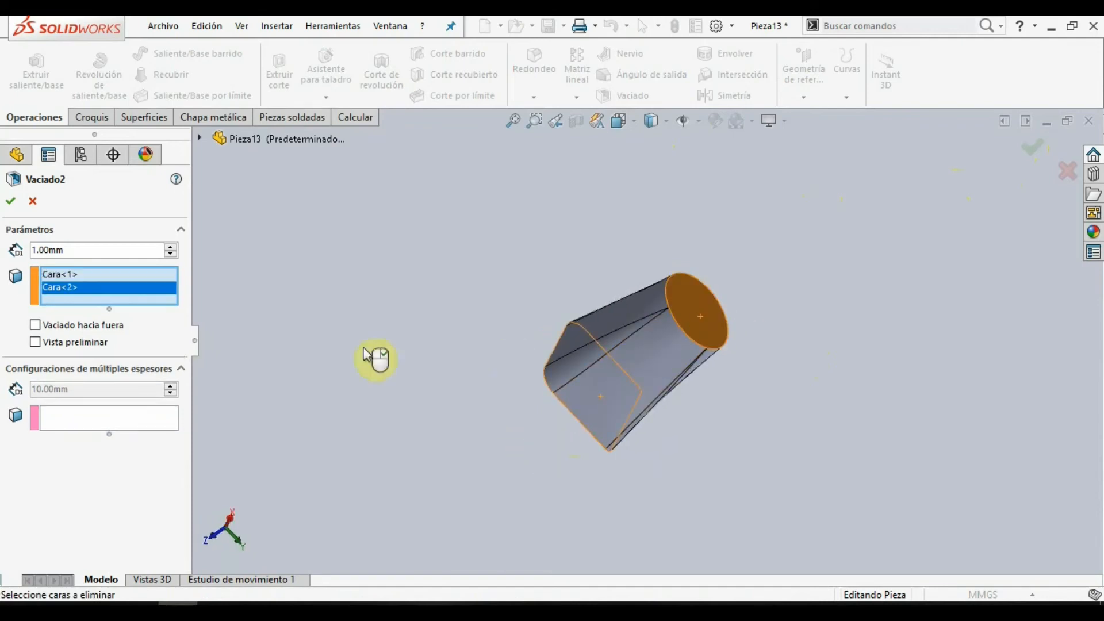
left_click(11, 201)
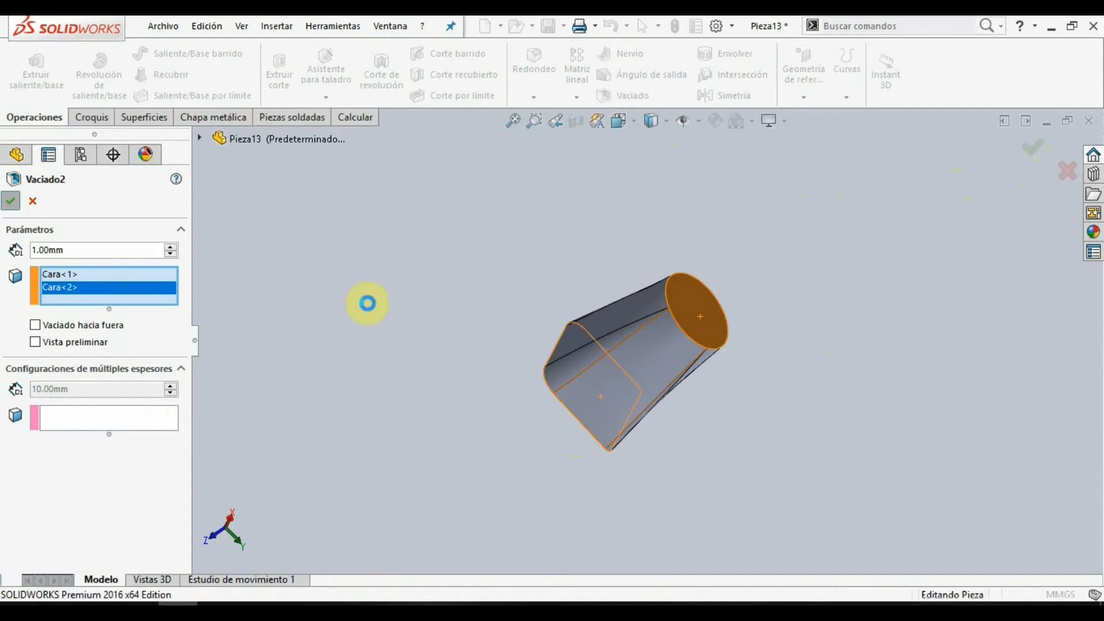
middle_click_drag(411, 316, 640, 340)
key("Escape")
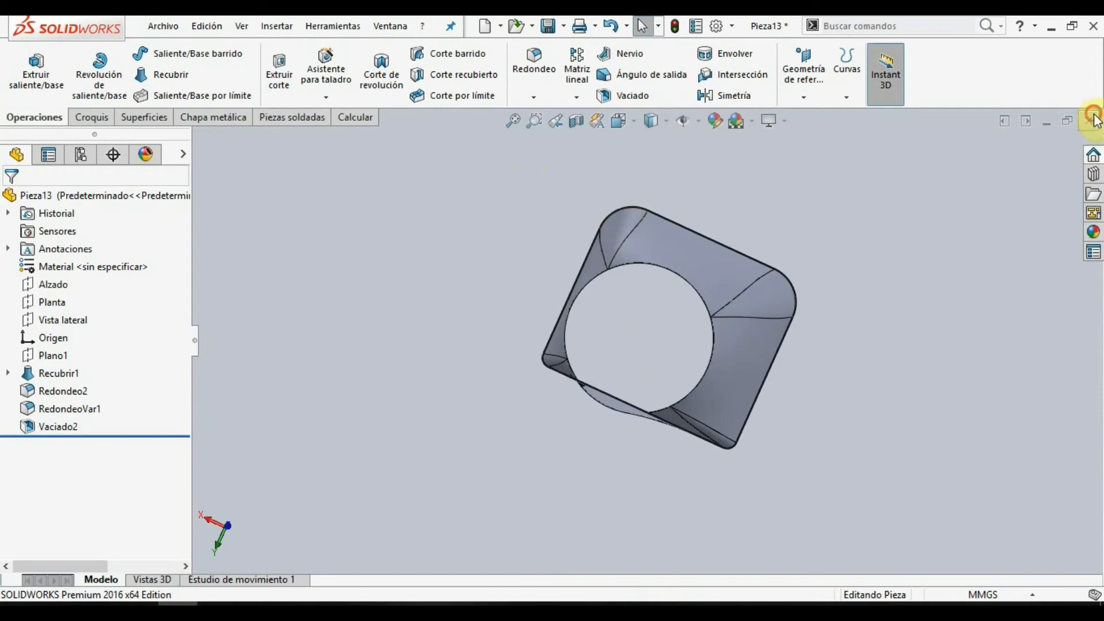
- Close the transition part without saving it and create a new part document
left_click(1094, 119)
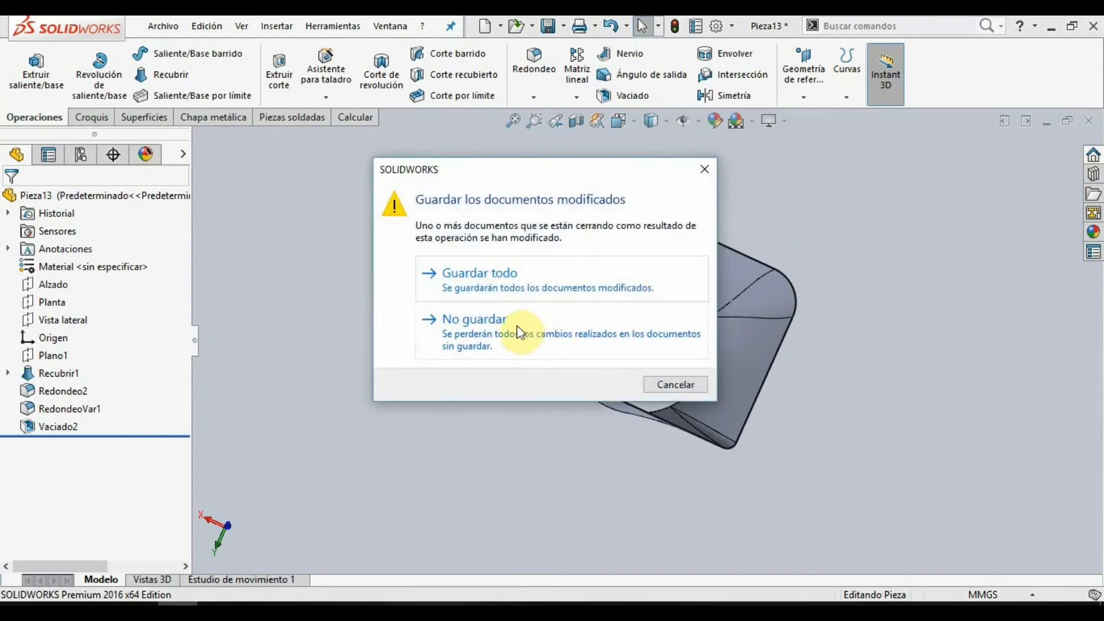
left_click(494, 332)
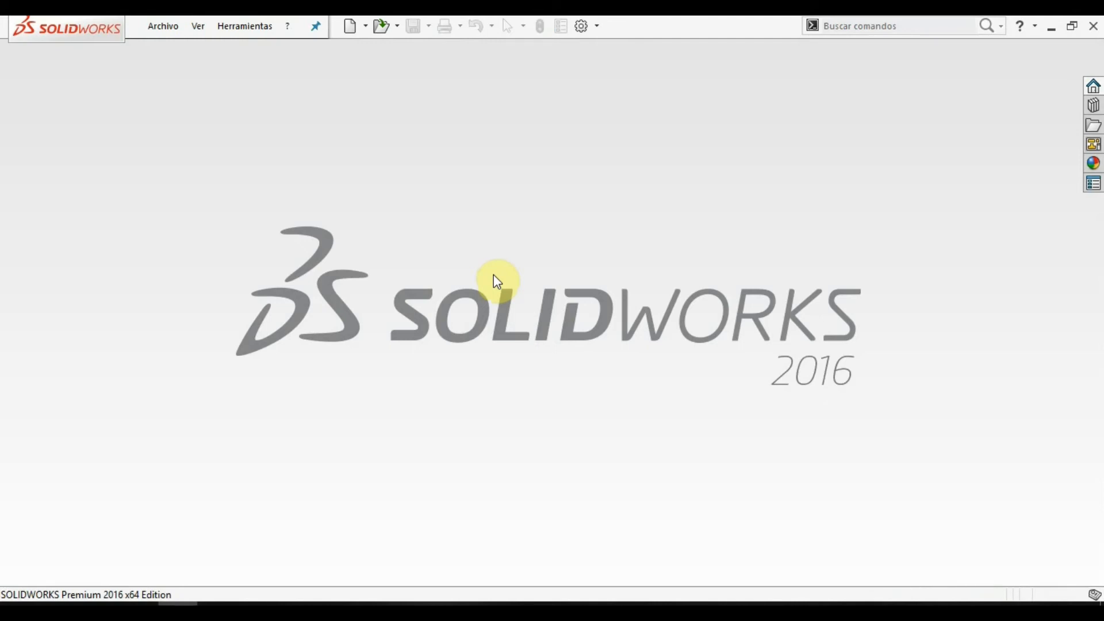
left_click(354, 27)
left_click(379, 292)
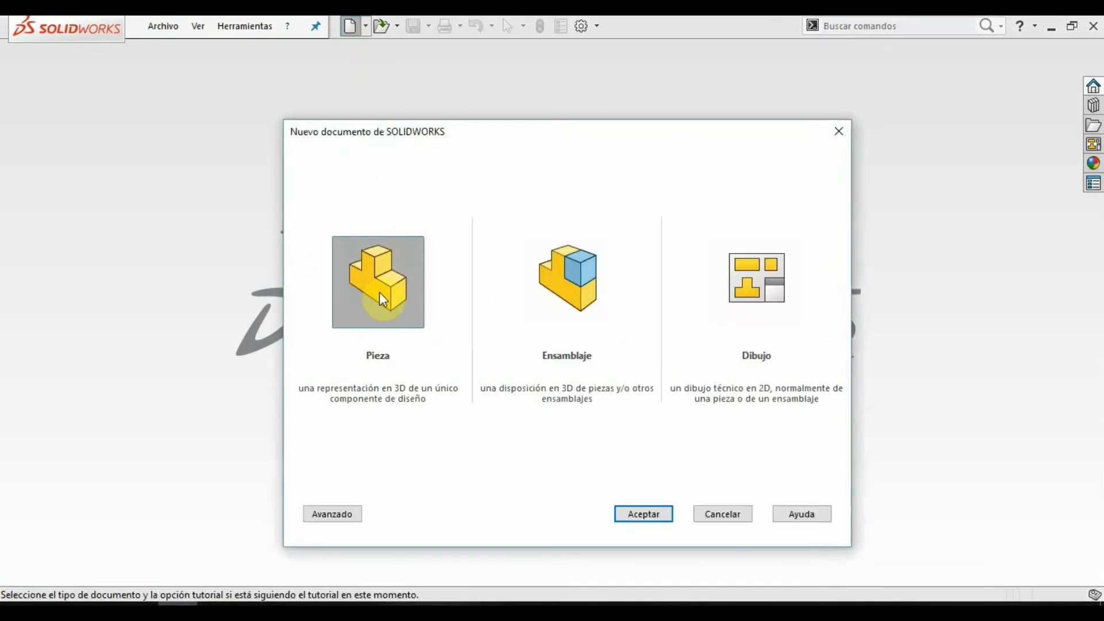
double_click(383, 294)
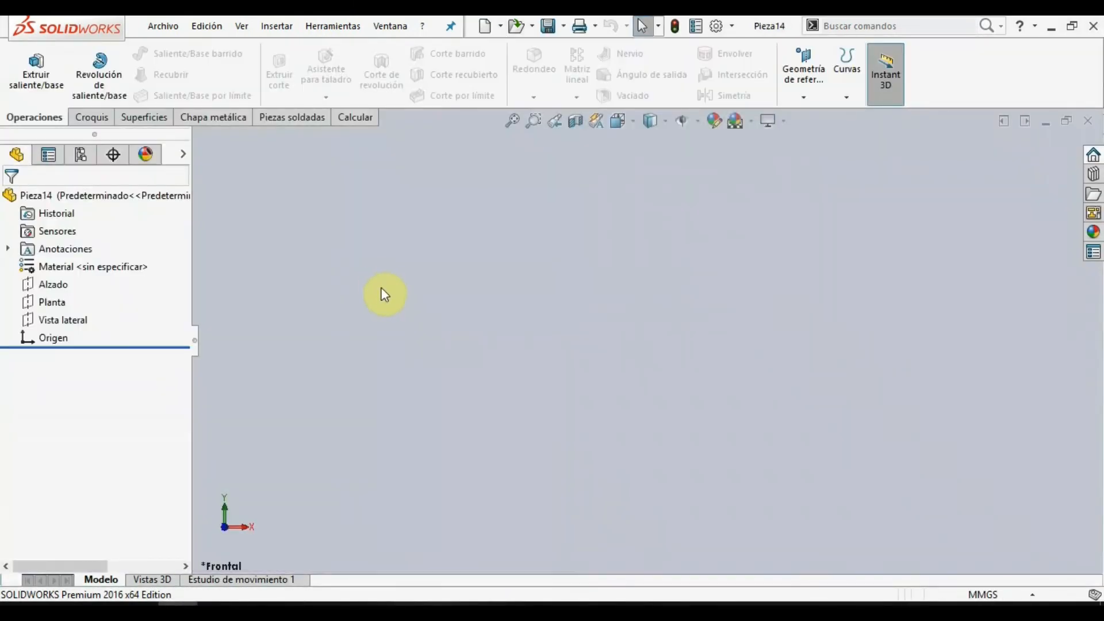
- Open a sketch on the Alzado plane and draw a 100 mm vertical construction line upward from the origin
left_click(55, 289)
right_click(56, 290)
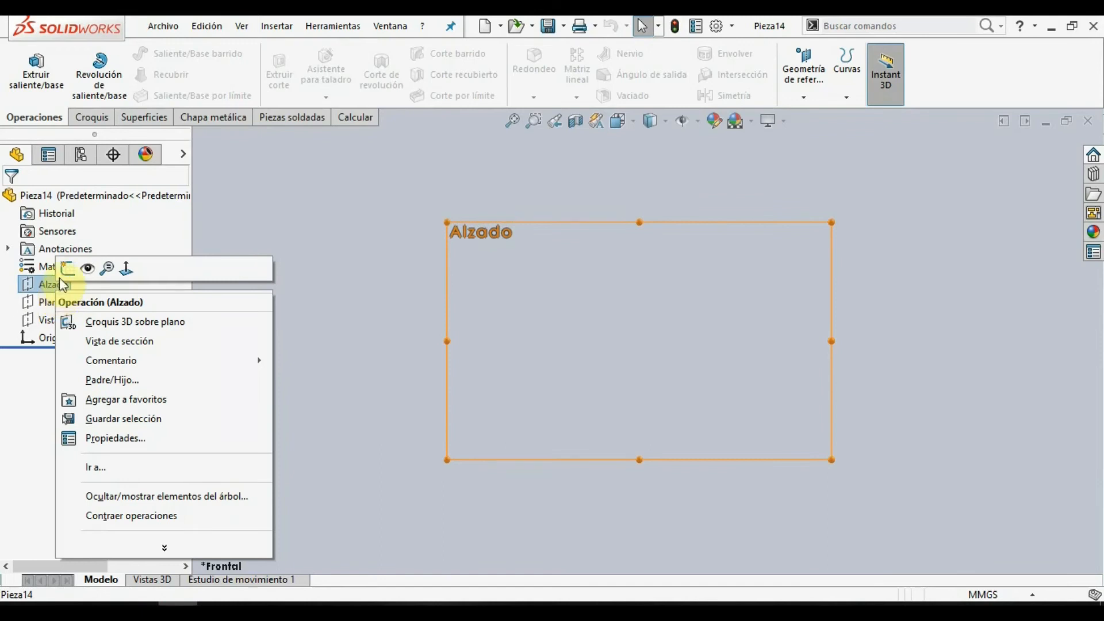
left_click(66, 268)
key("s")
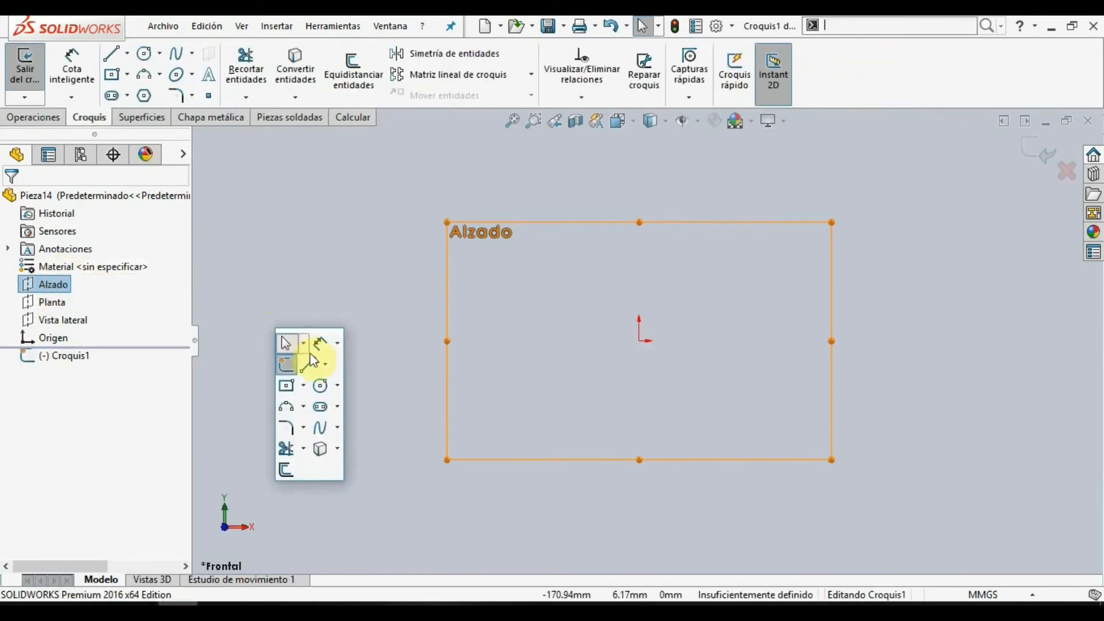
left_click(326, 365)
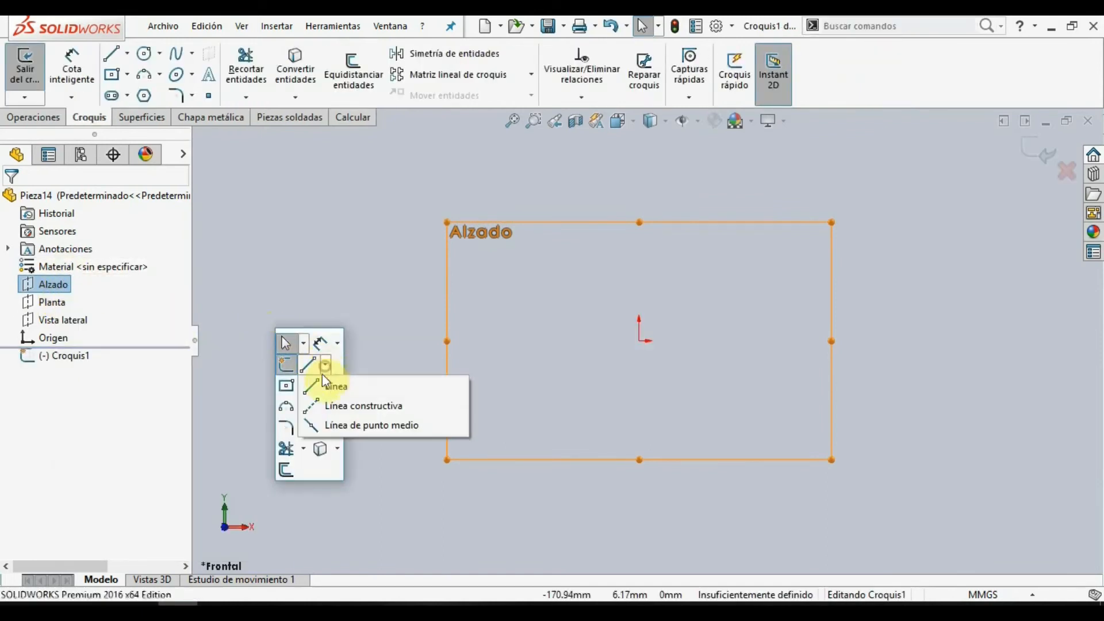
left_click(318, 405)
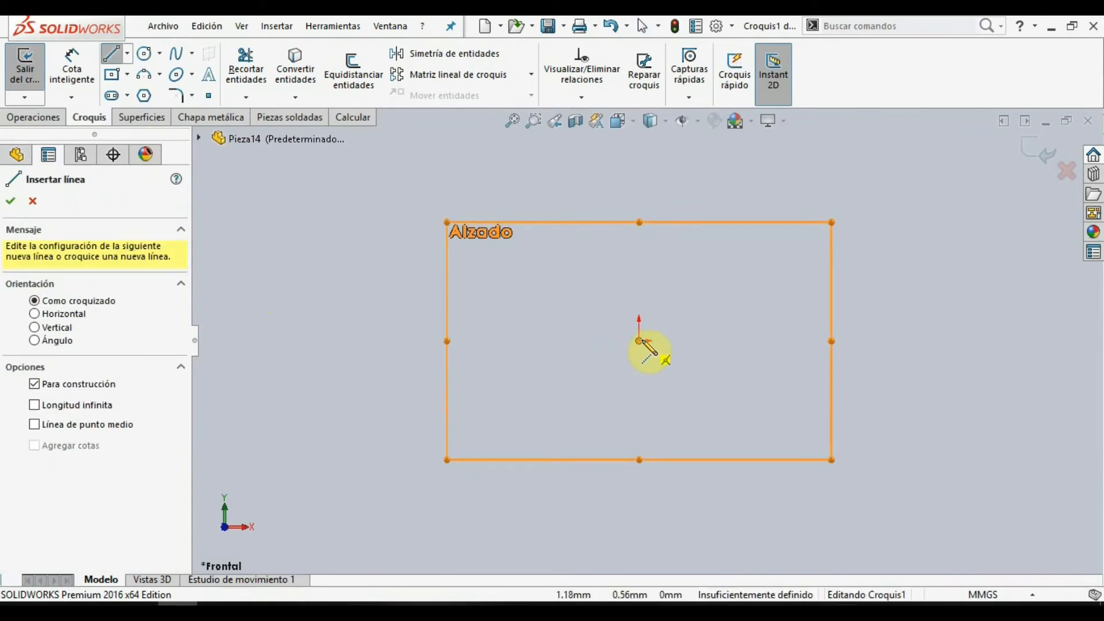
left_click(639, 340)
type("100")
key("Return")
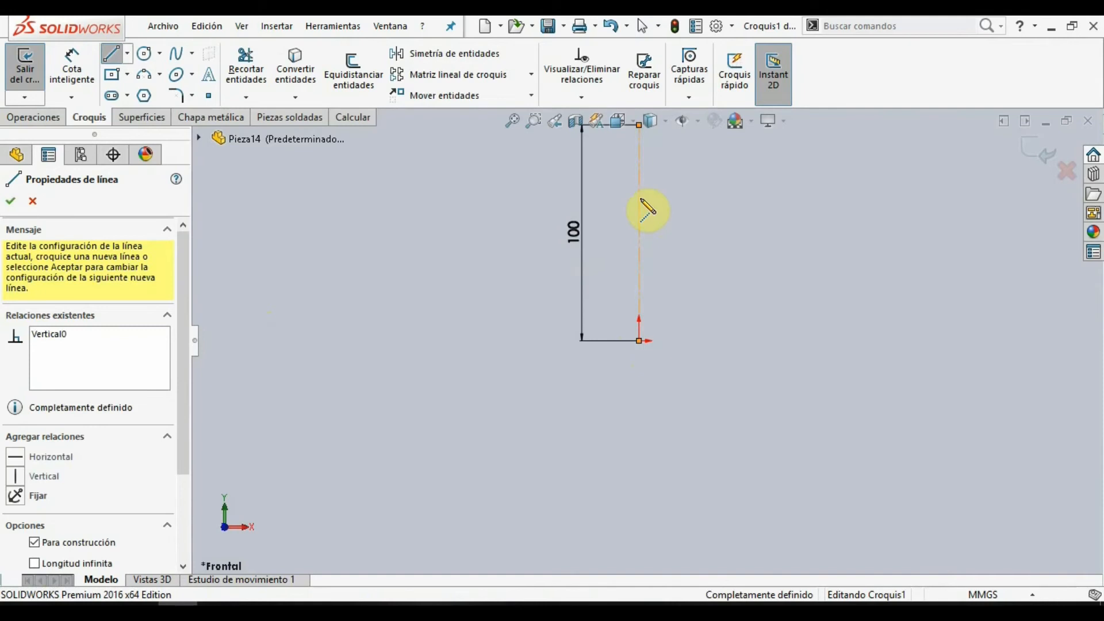
- Sketch a corner rectangle right of the construction line, starting about 64.5 mm from it and spanning the line's full 100 mm height
key("Escape")
scroll(709, 259, "up", 5)
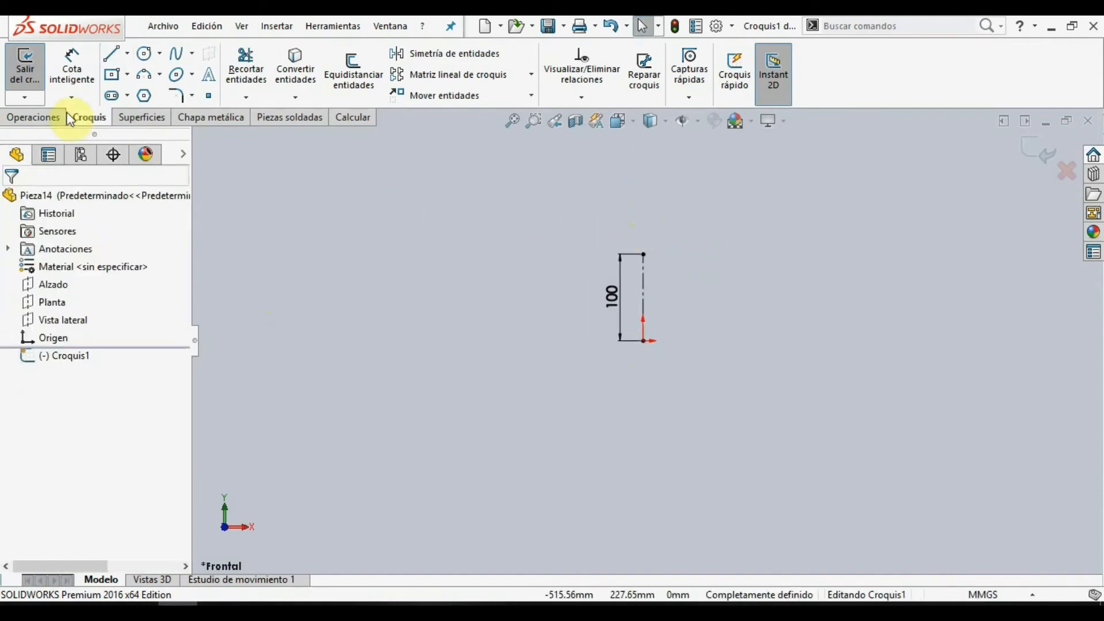
left_click(127, 75)
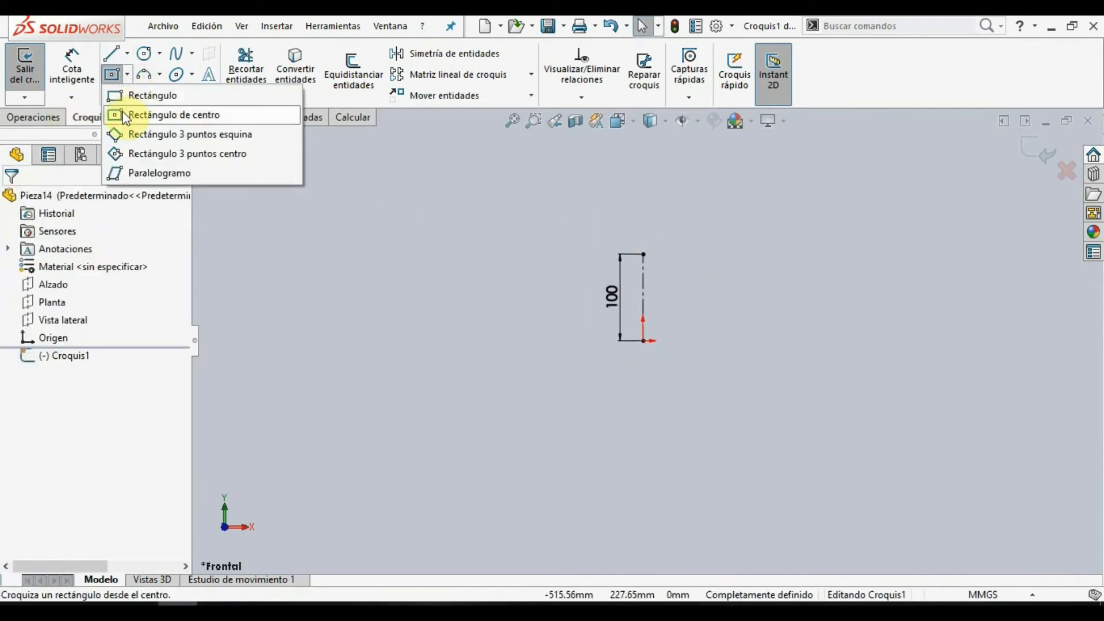
left_click(120, 99)
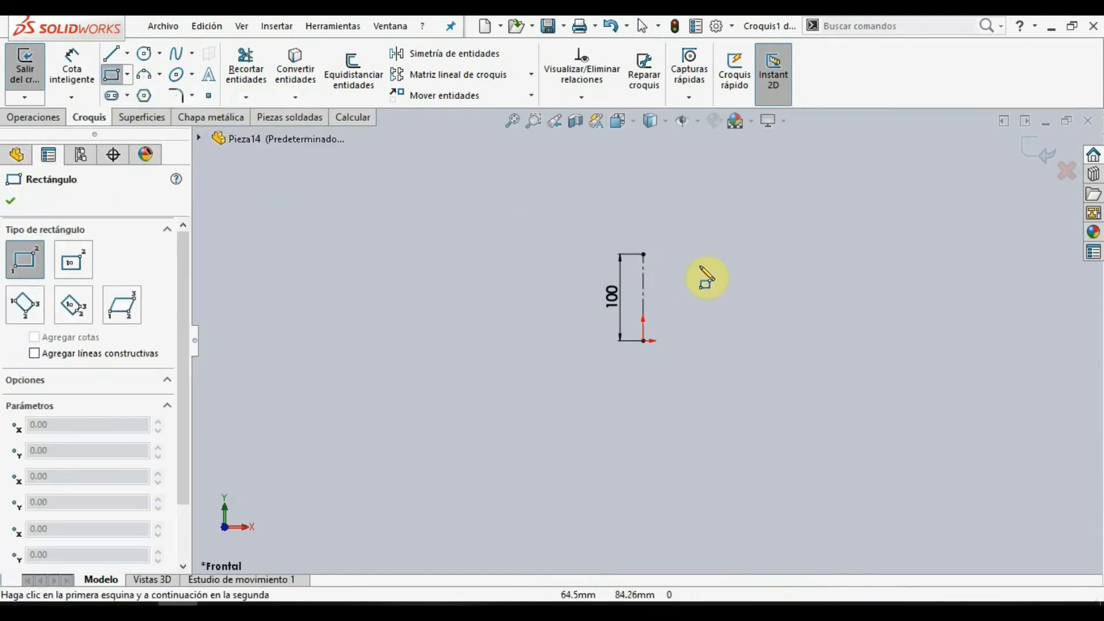
left_click(699, 254)
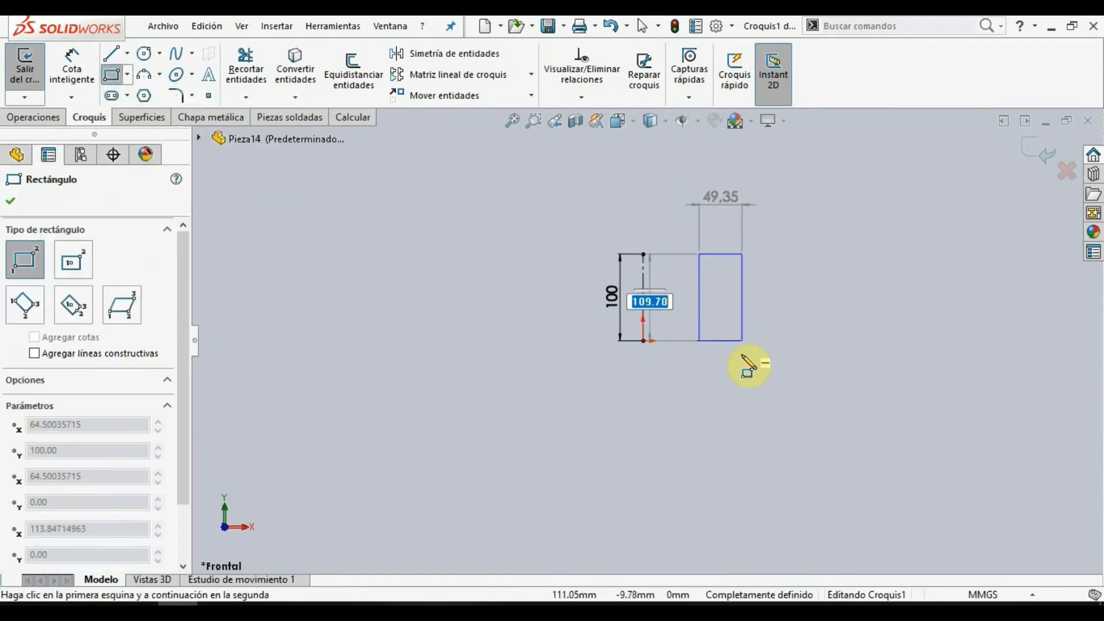
left_click(753, 340)
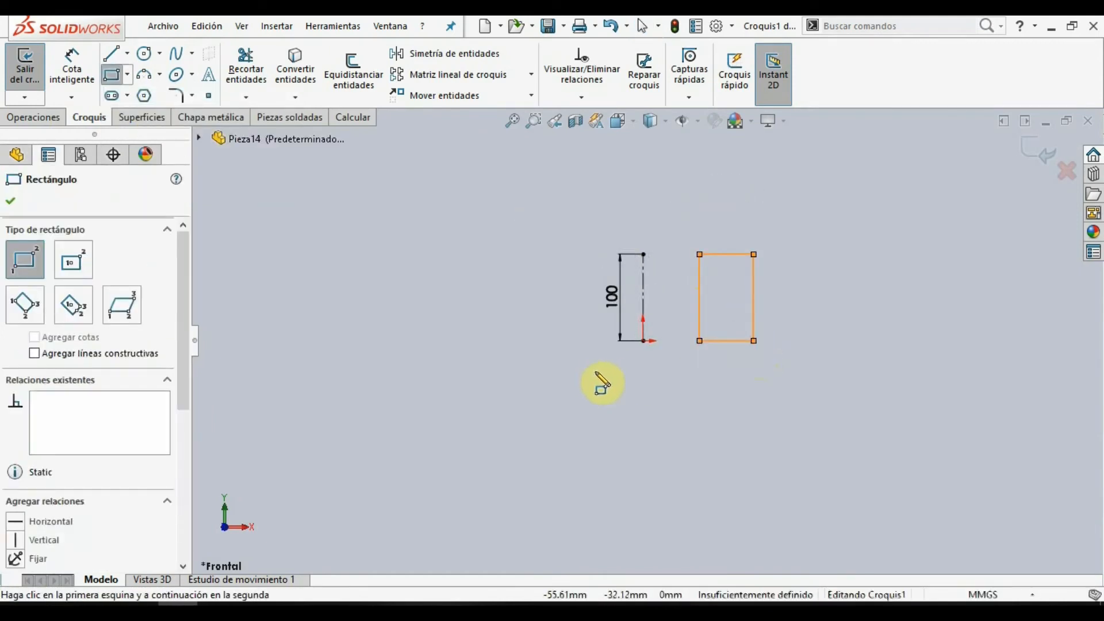
scroll(673, 314, "down", 3)
scroll(673, 313, "down", 2)
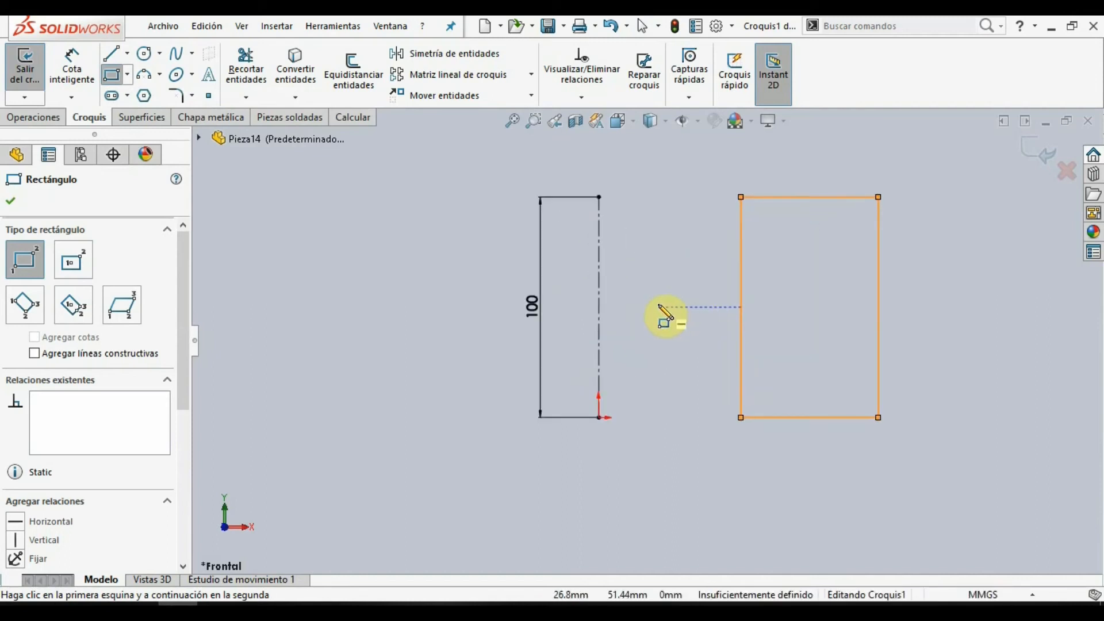
key("Escape")
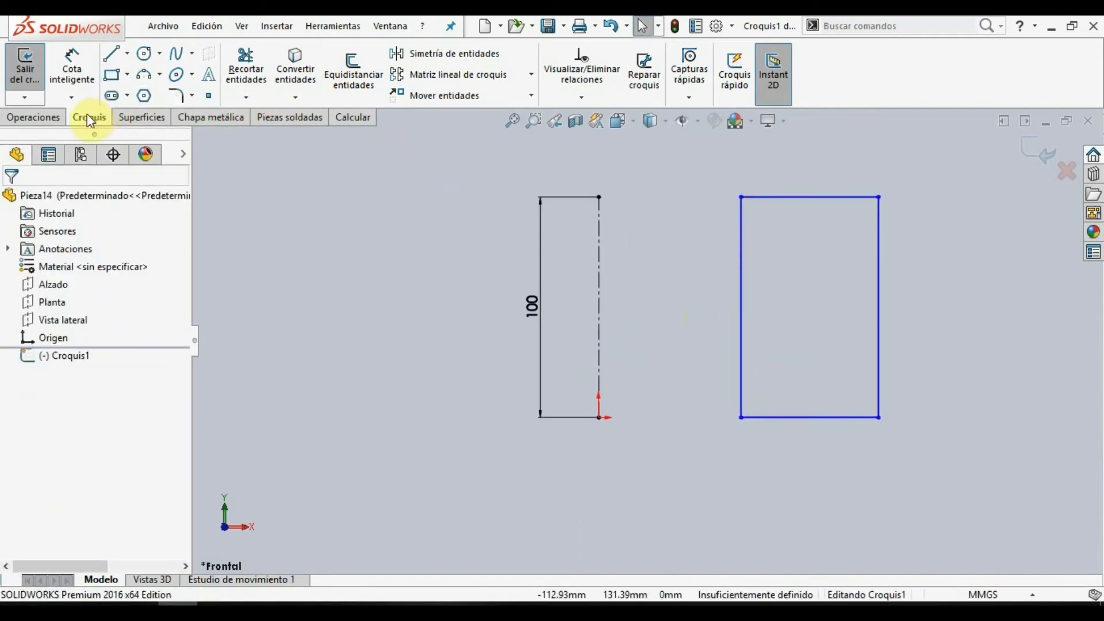
- Start a revolved surface of the rectangle about the construction line and set its angle to 120°
left_click(139, 118)
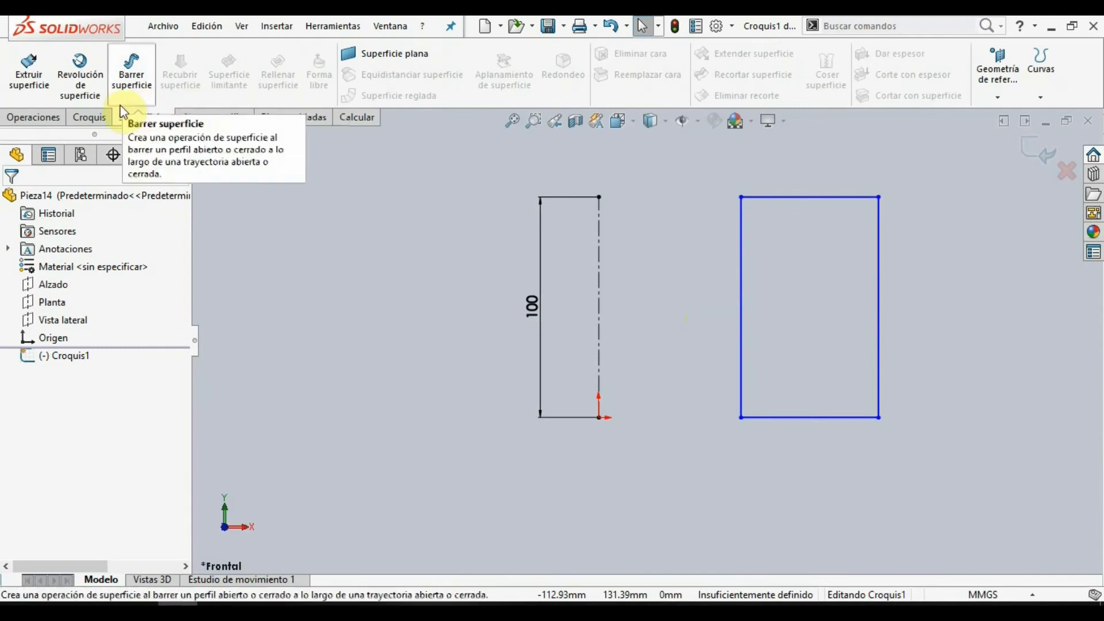
left_click(84, 85)
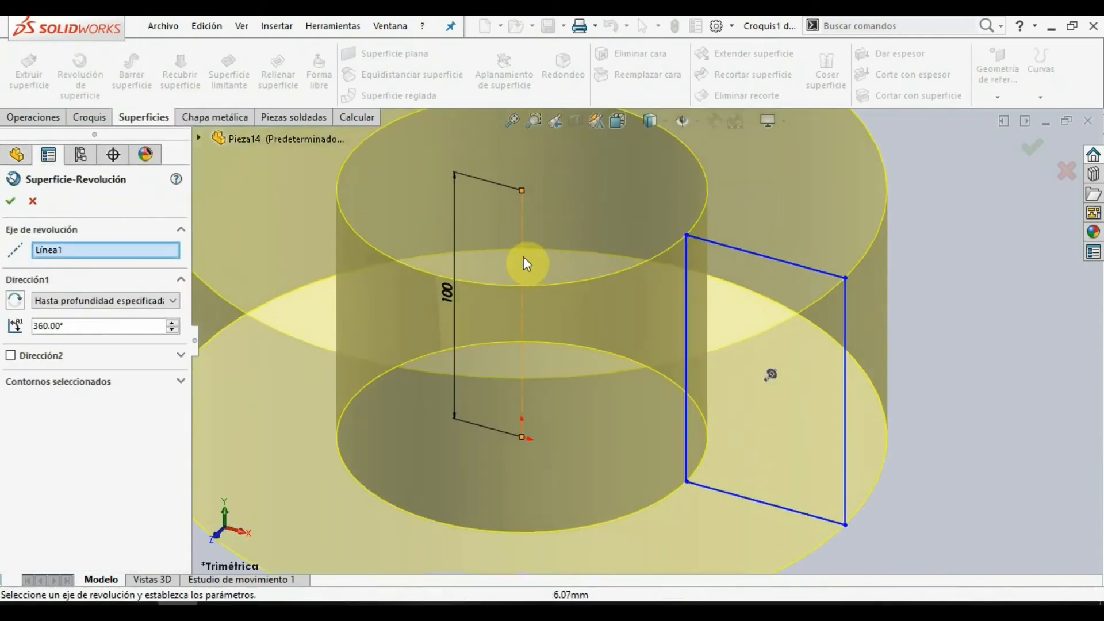
scroll(724, 334, "up", 3)
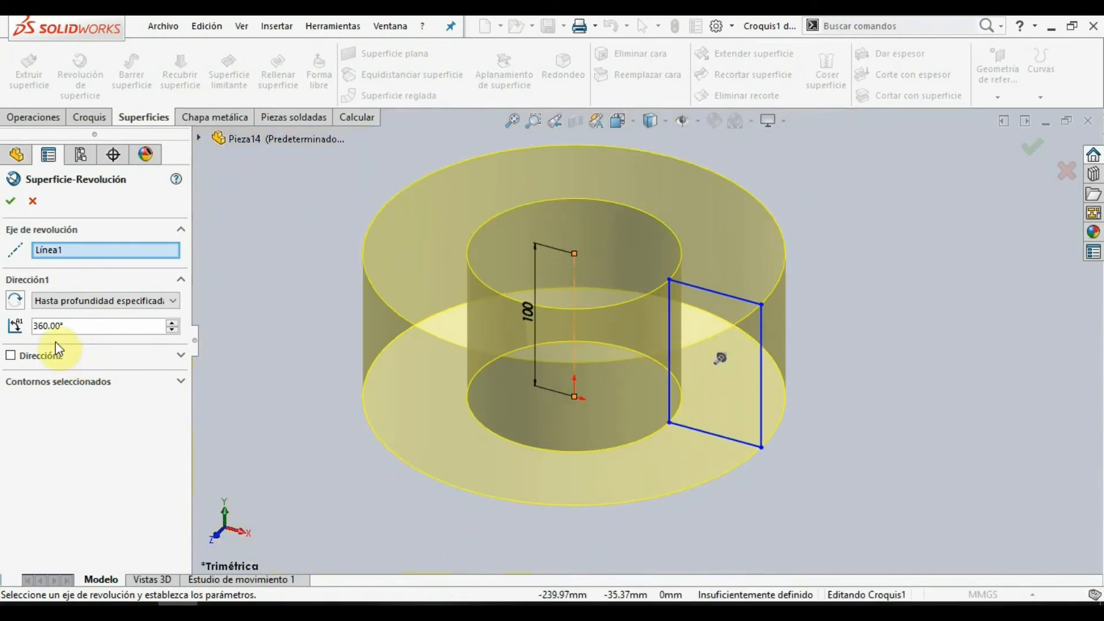
left_click(81, 326)
type("120")
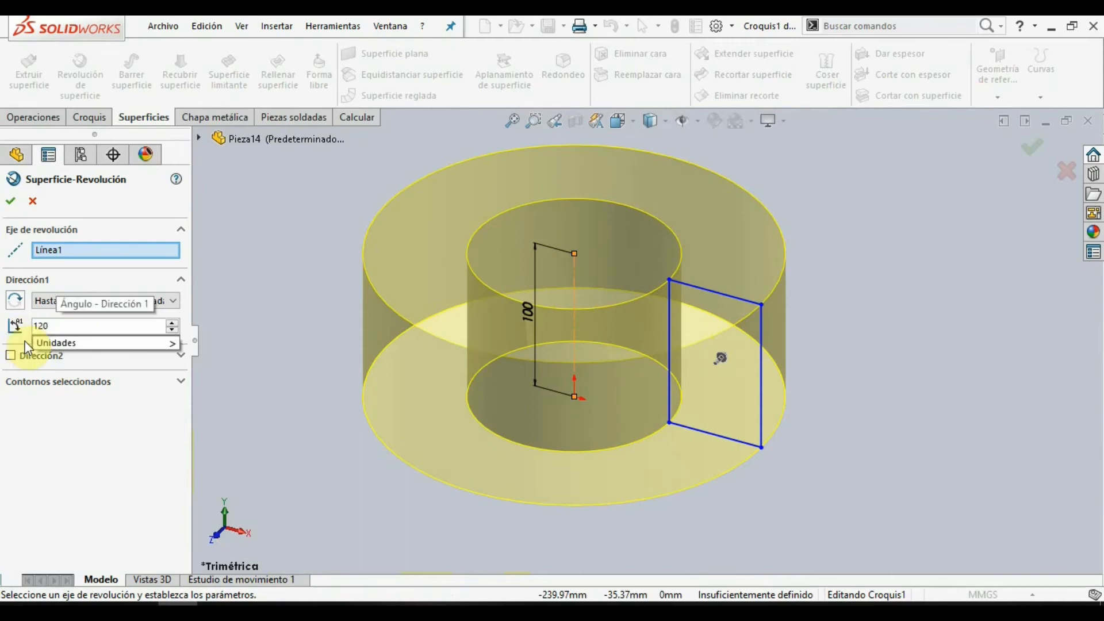
key("Return")
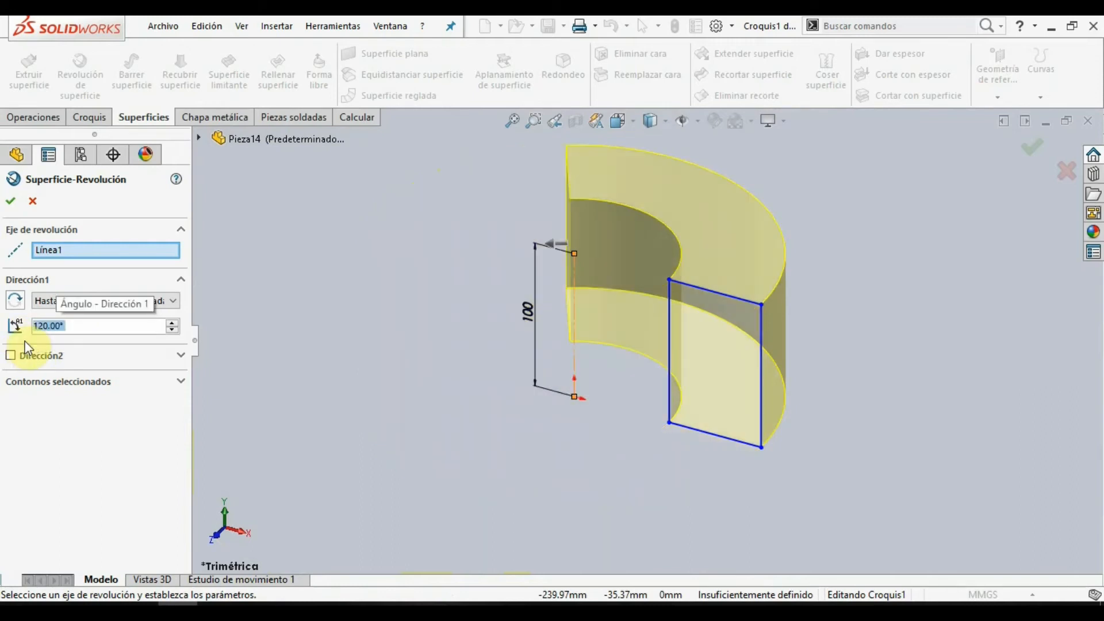
- Set the revolved surface's angle to 180°, accept the feature and inspect its open ends
mouse_move(431, 389)
middle_mouse_down()
mouse_move(510, 401)
mouse_move(468, 481)
mouse_move(464, 529)
mouse_move(468, 460)
mouse_move(449, 457)
middle_mouse_up()
double_click(120, 327)
type("1")
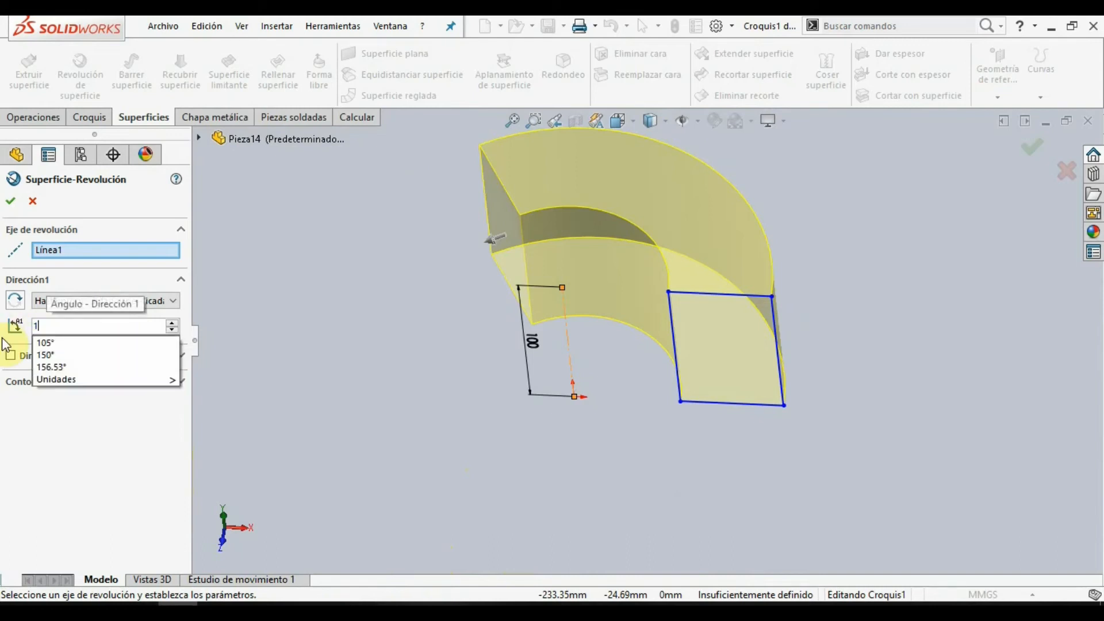
type("80")
key("Return")
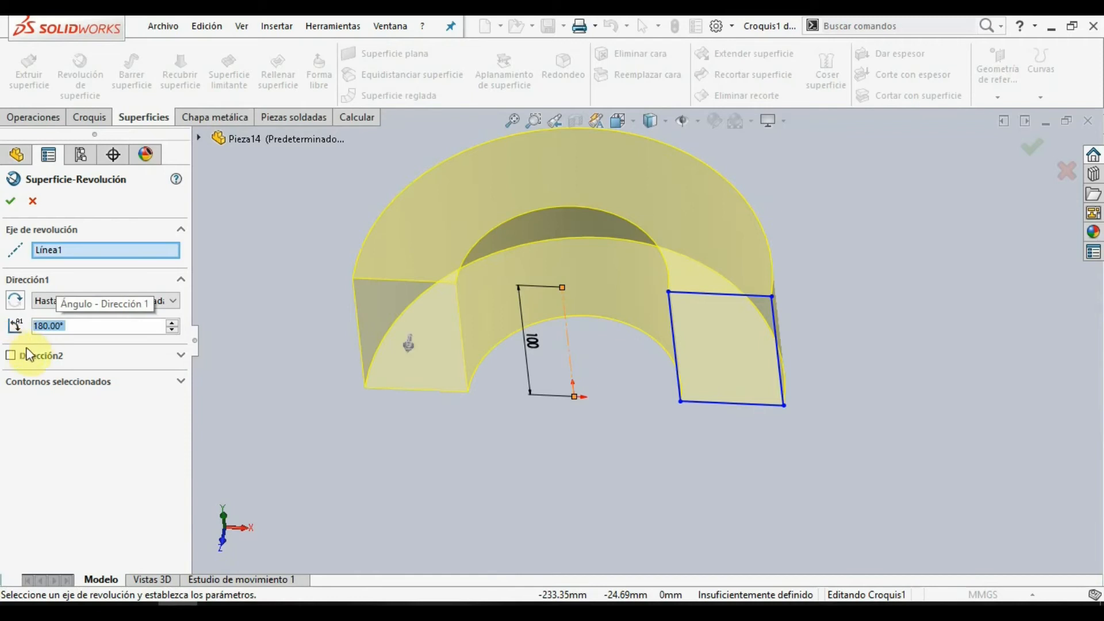
mouse_move(462, 459)
middle_mouse_down()
mouse_move(488, 438)
mouse_move(495, 376)
mouse_move(468, 374)
middle_mouse_up()
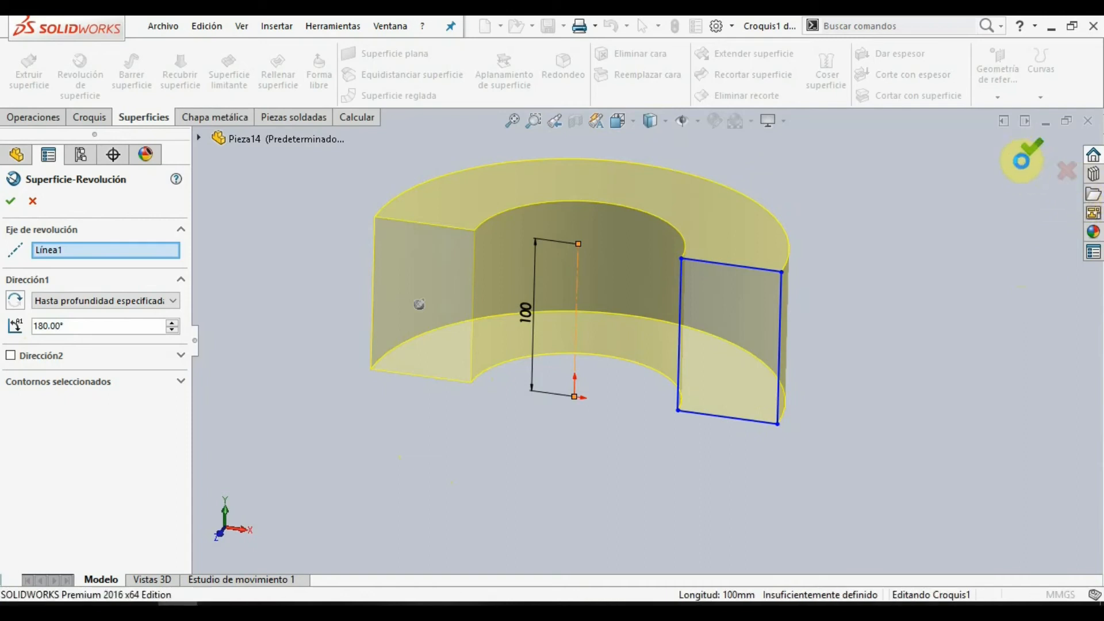
left_click(1021, 162)
middle_click_drag(870, 347, 720, 455)
middle_click_drag(696, 477, 665, 500)
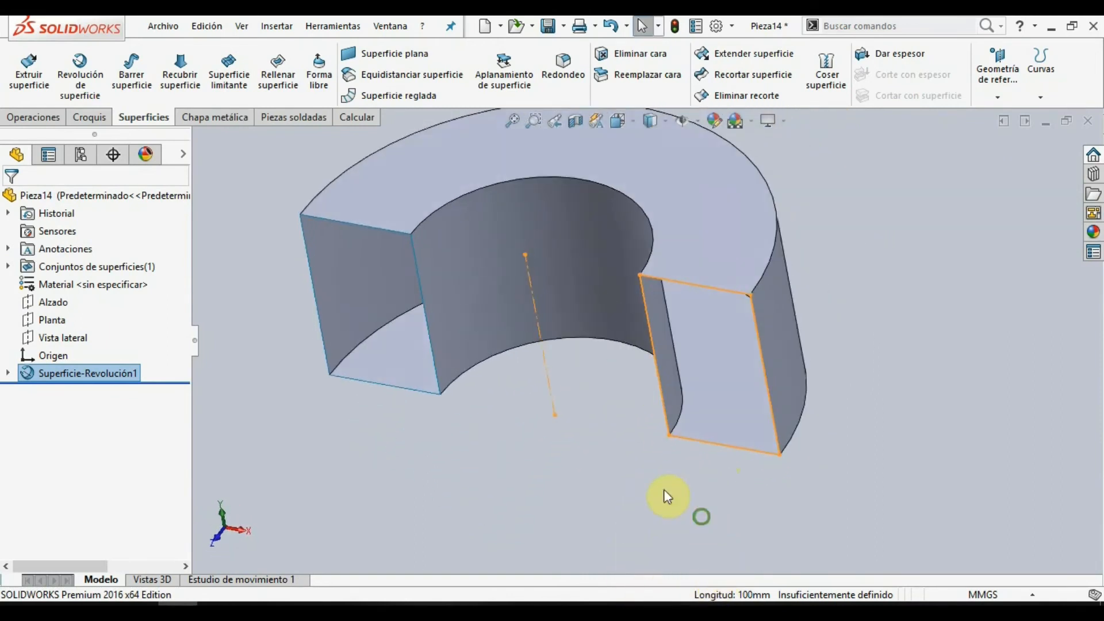
left_click(616, 480)
scroll(767, 441, "up", 1)
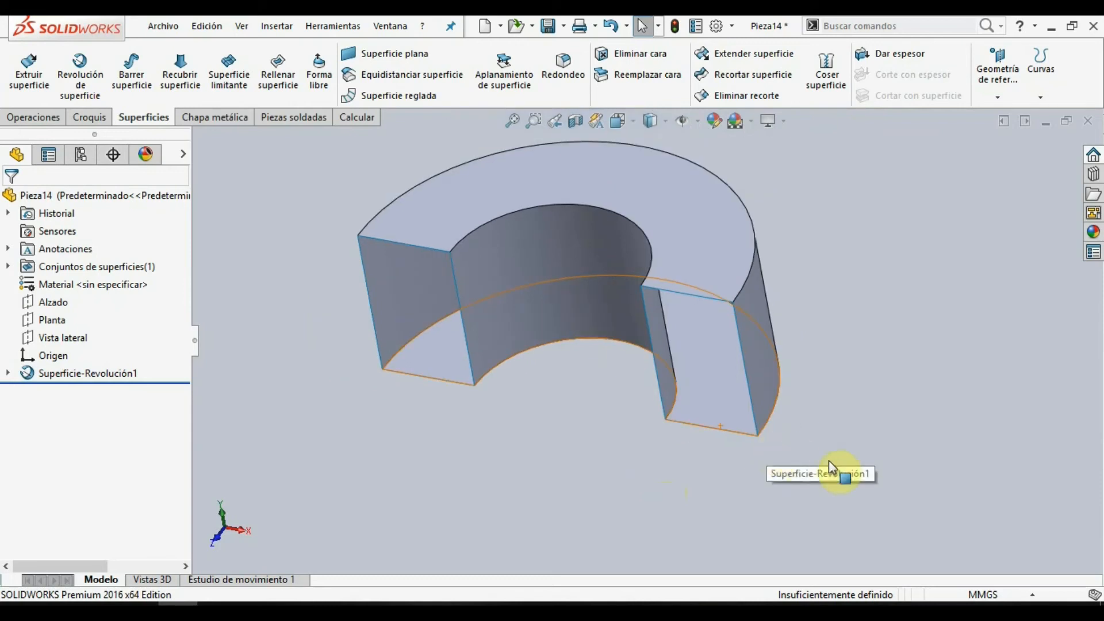
scroll(845, 462, "up", 1)
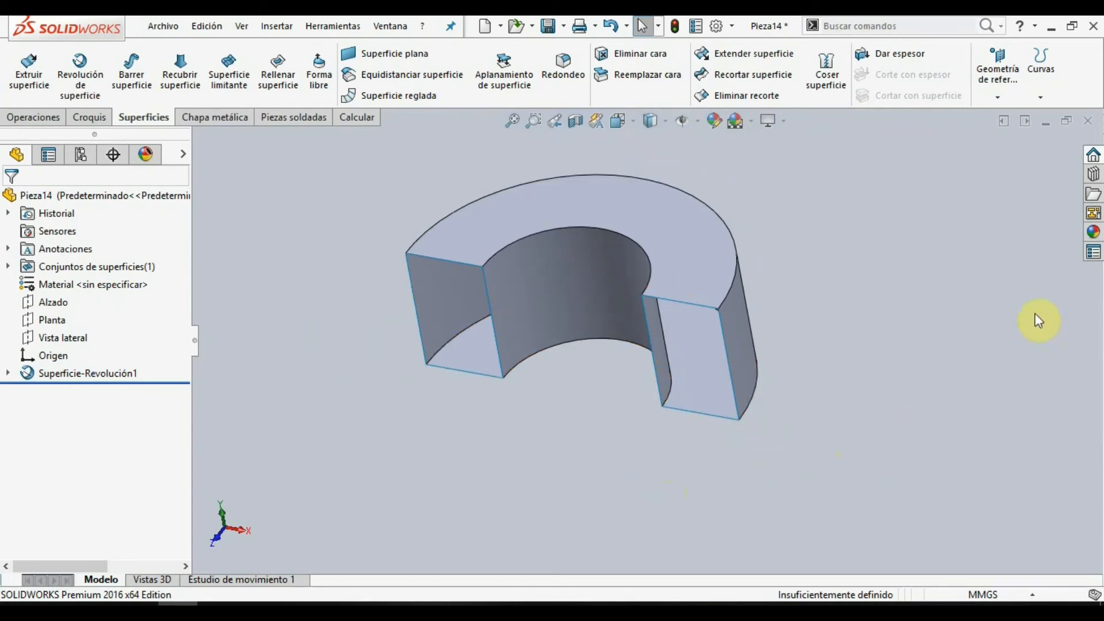
- Close the revolved-surface part without saving it and create a new part document
left_click(1085, 122)
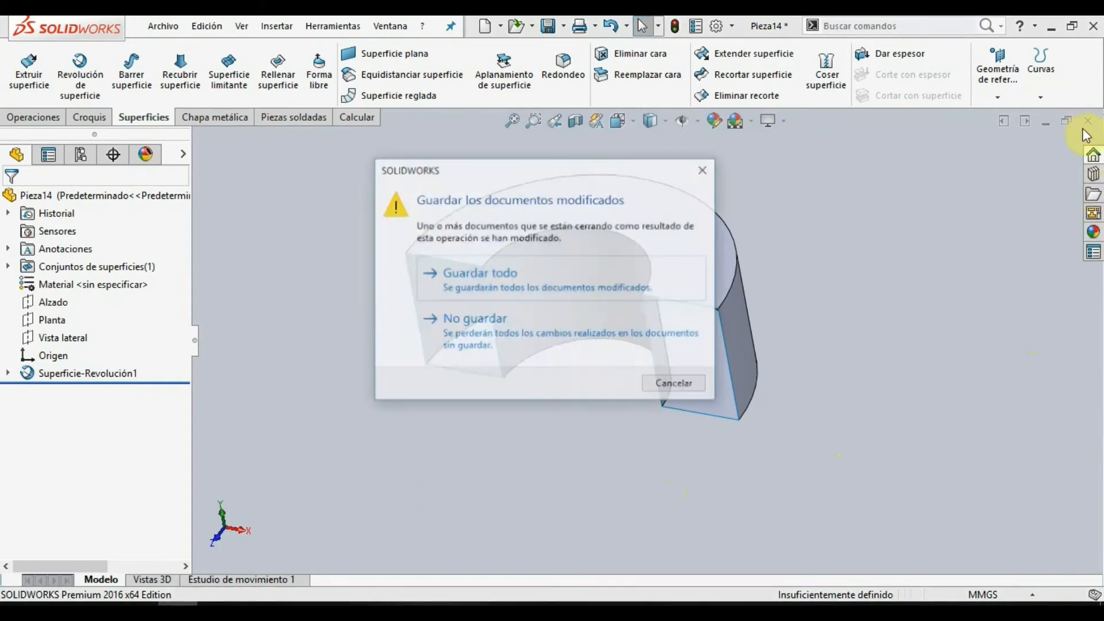
left_click(514, 329)
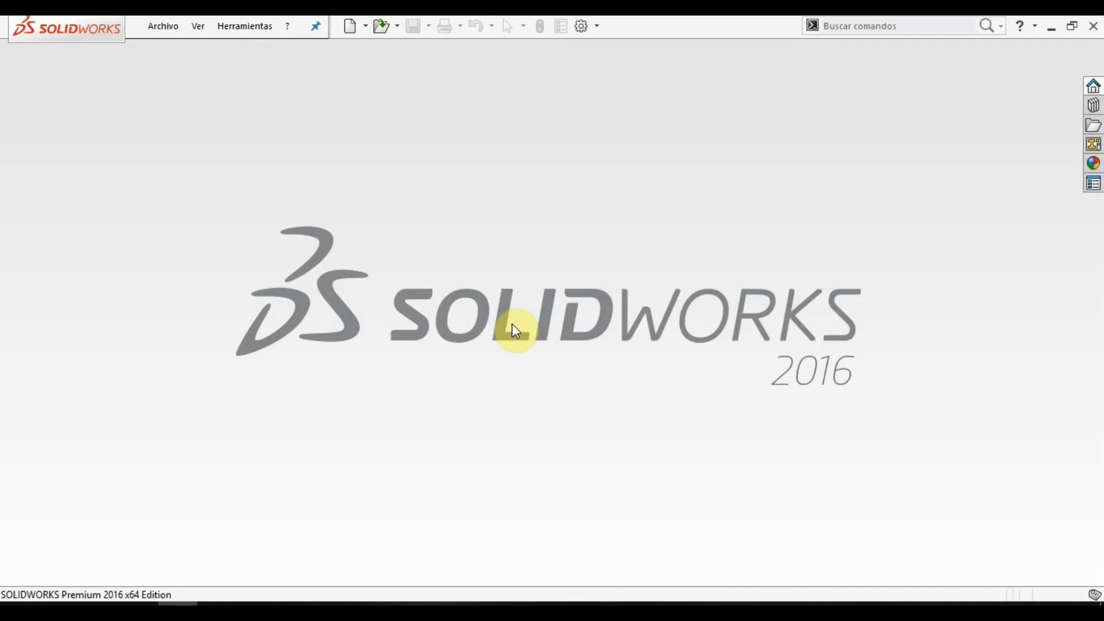
left_click(364, 26)
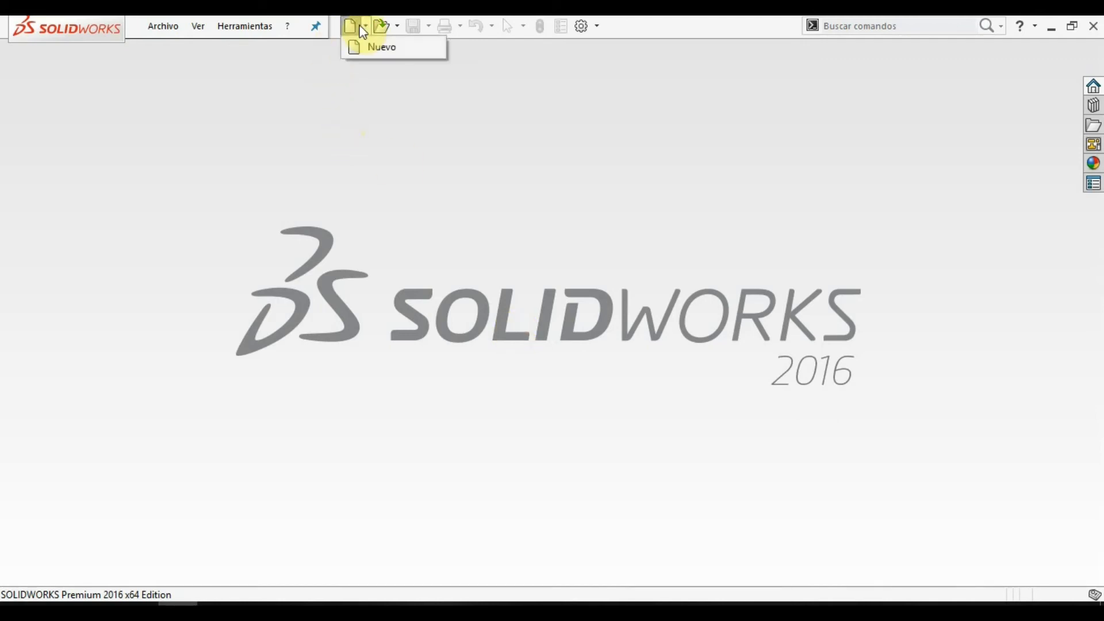
left_click(358, 46)
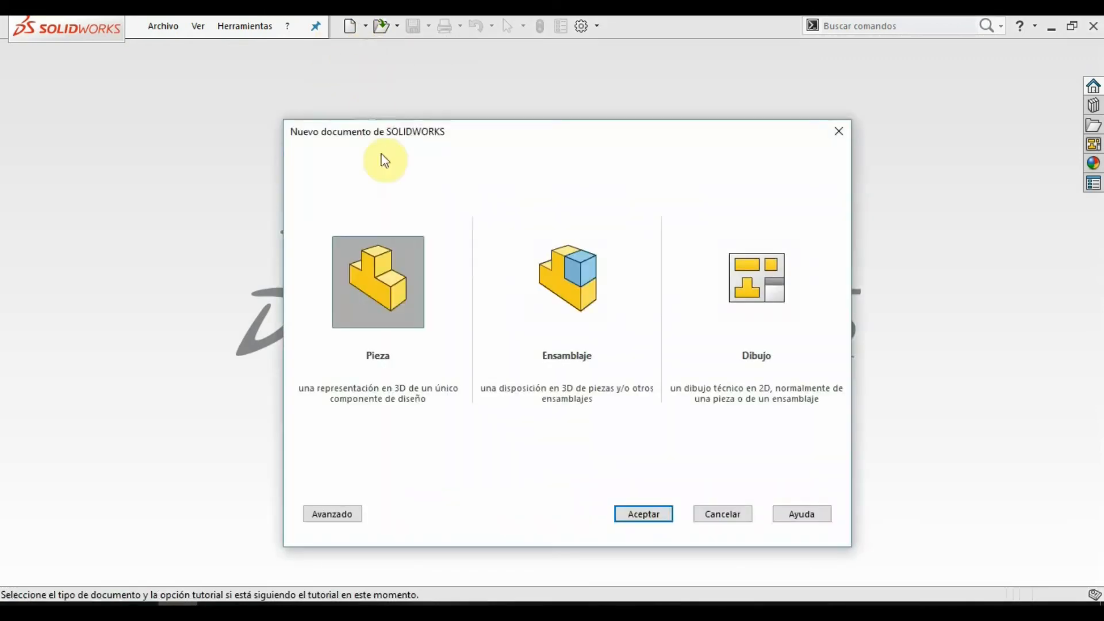
double_click(386, 266)
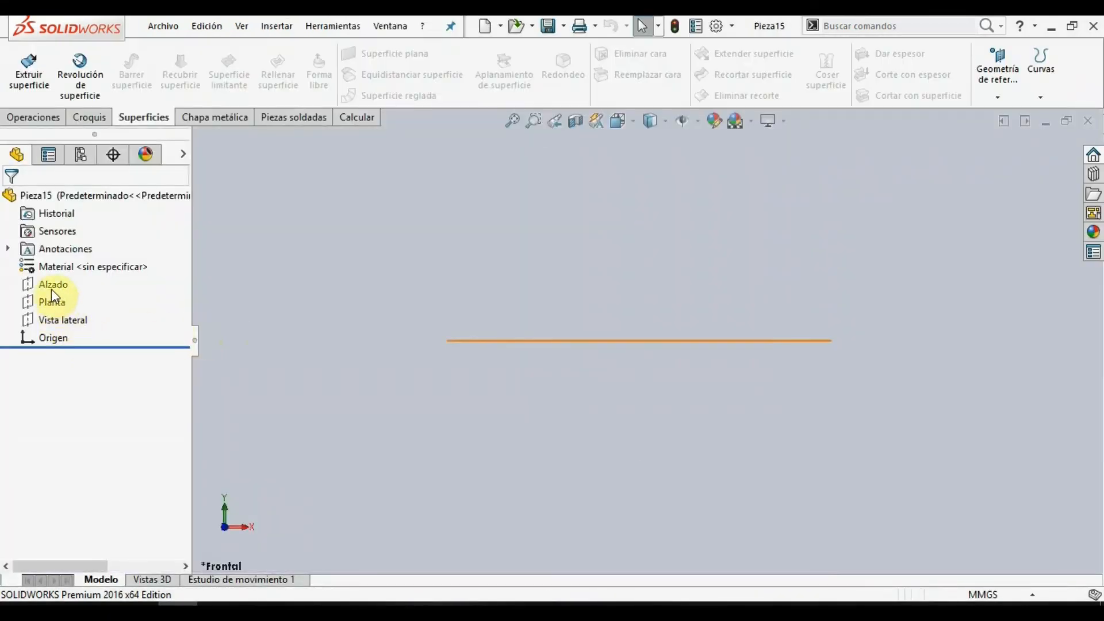
- Open a sketch on the Alzado plane of the new part and draw a 100 mm vertical construction line up from the origin
left_click(52, 286)
right_click(52, 286)
left_click(55, 266)
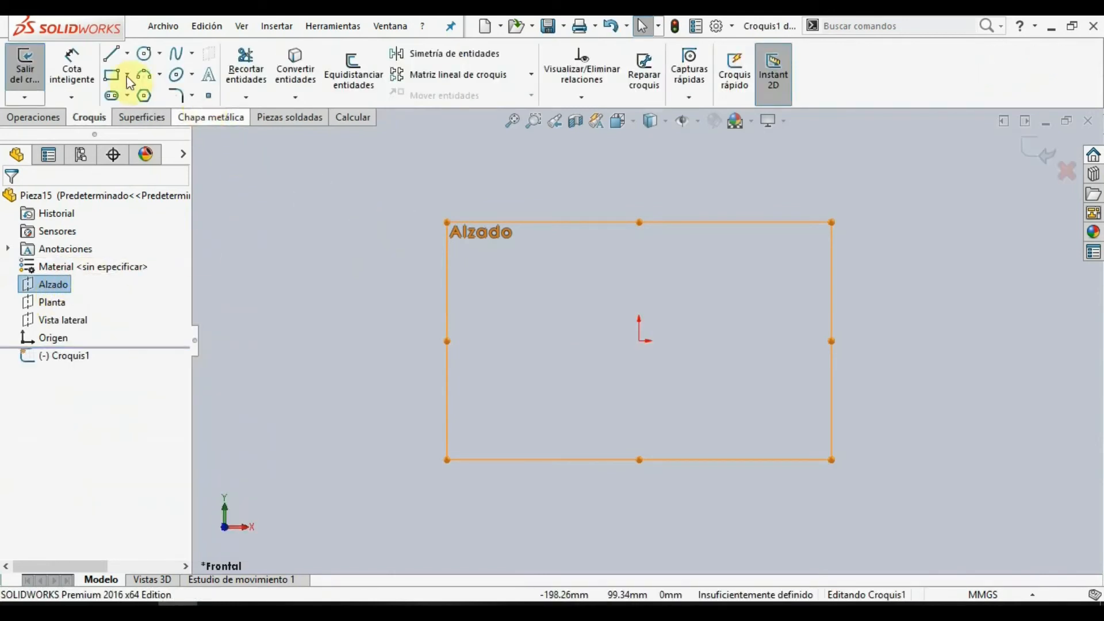
left_click(127, 54)
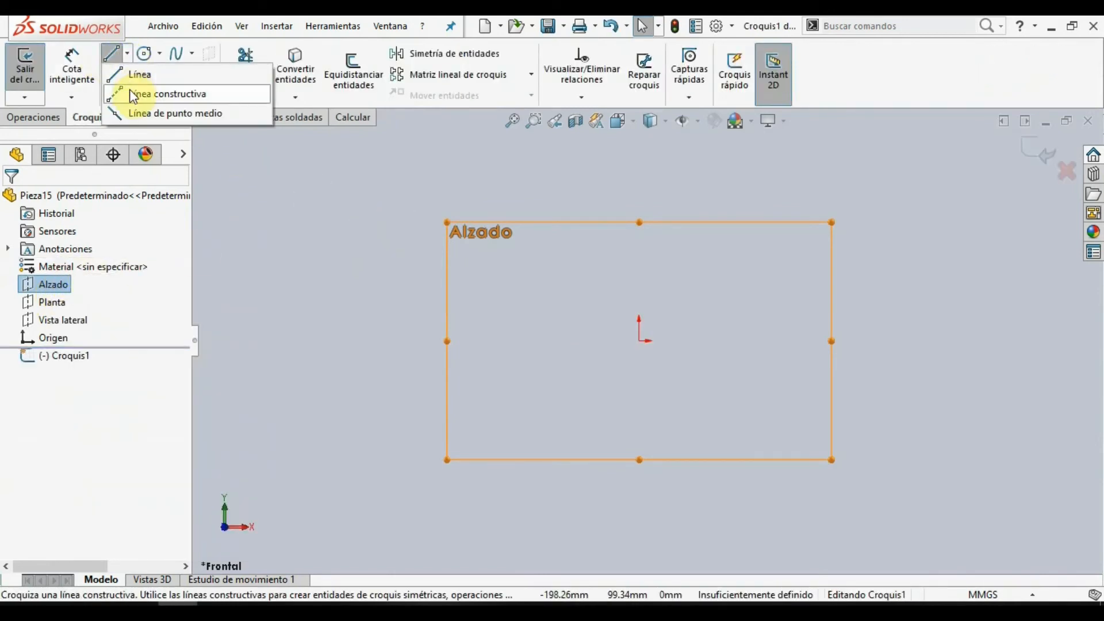
left_click(130, 92)
left_click(638, 341)
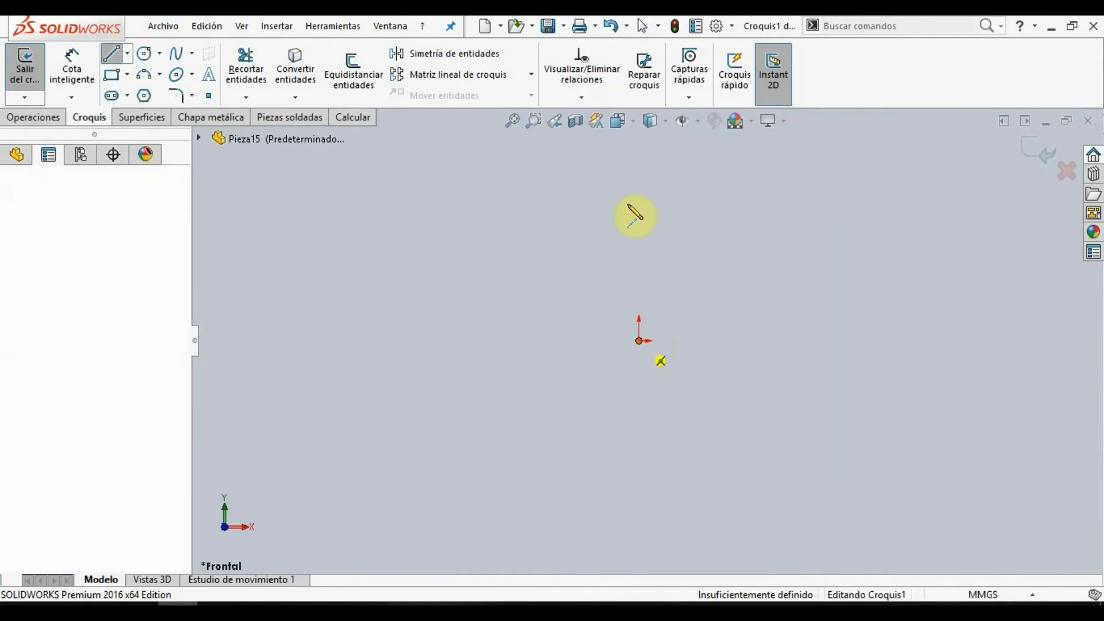
type("100")
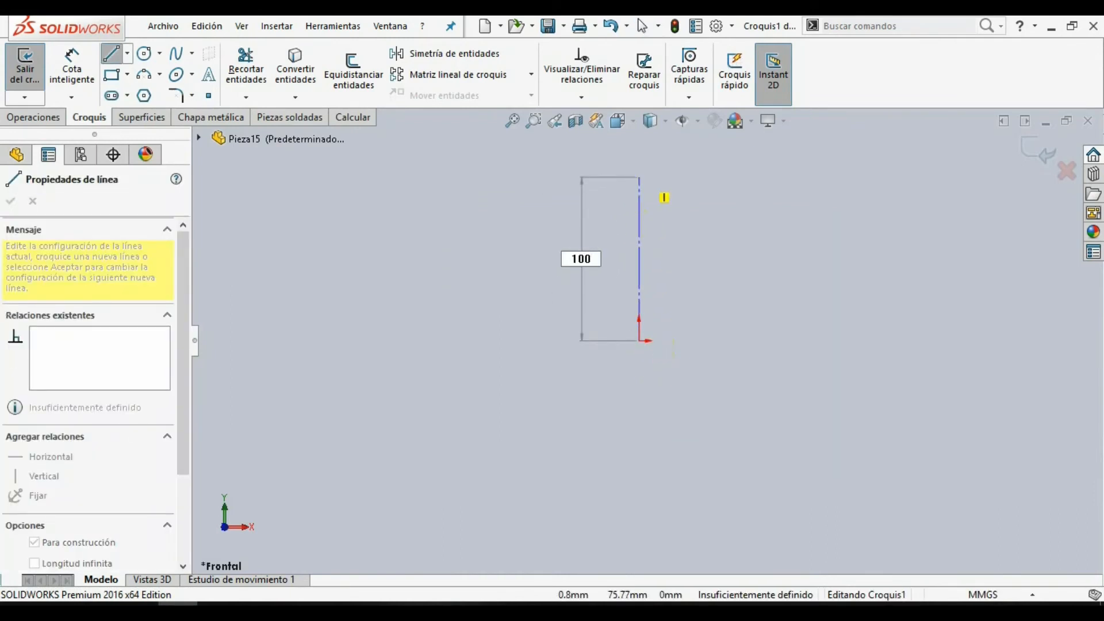
key("Return")
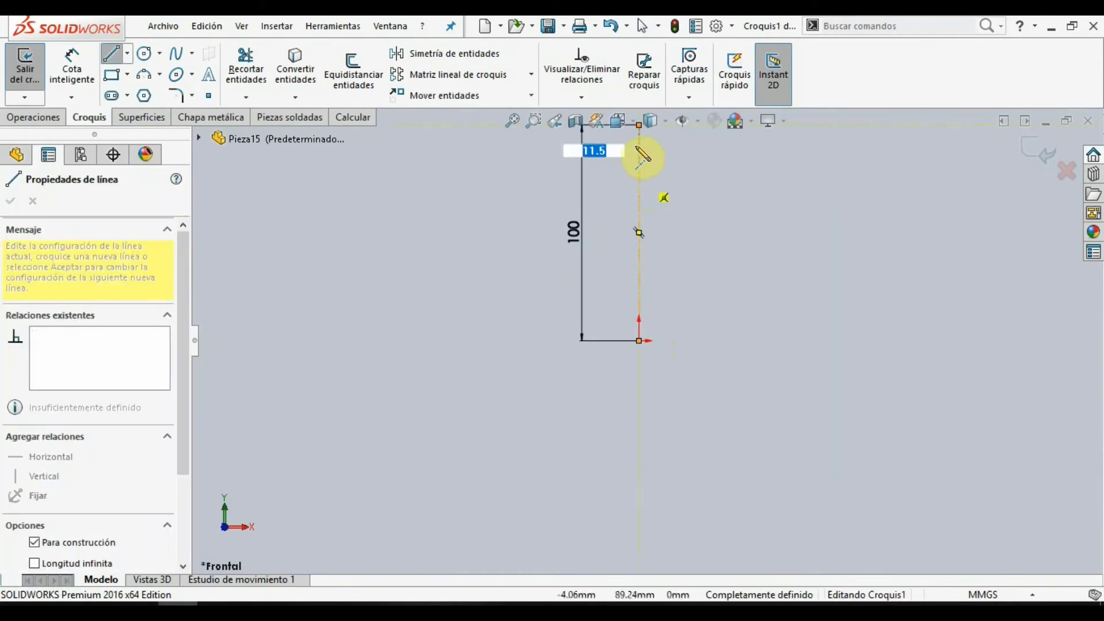
key("Escape")
key("Escape")
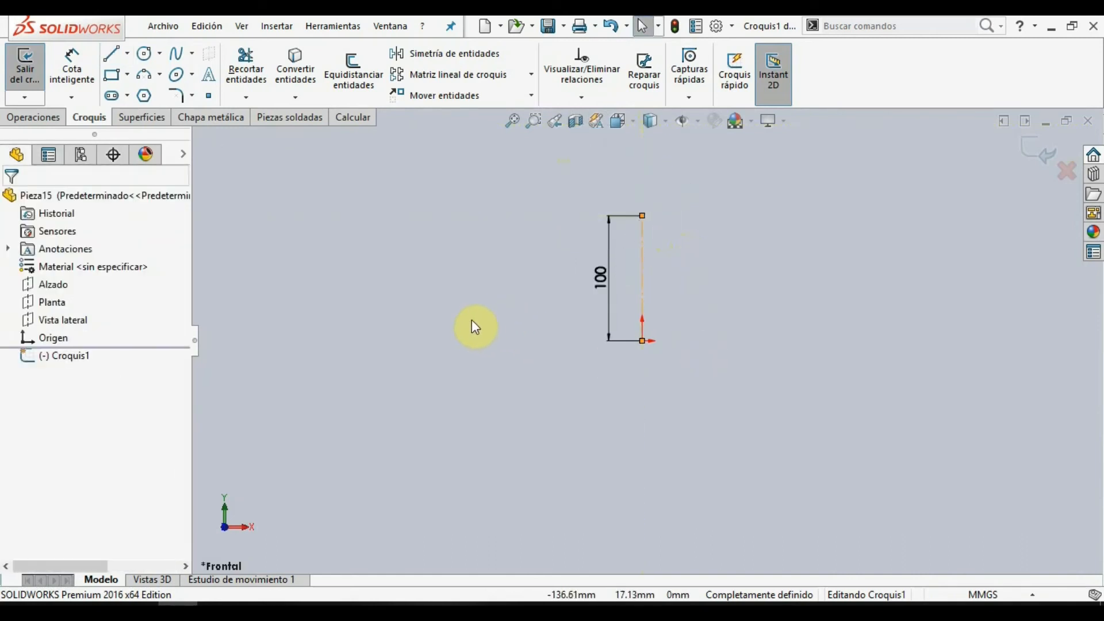
- Sketch an open zigzag chain of seven lines left of the construction line, from its top level to a point vertically below the chain's start
key("l")
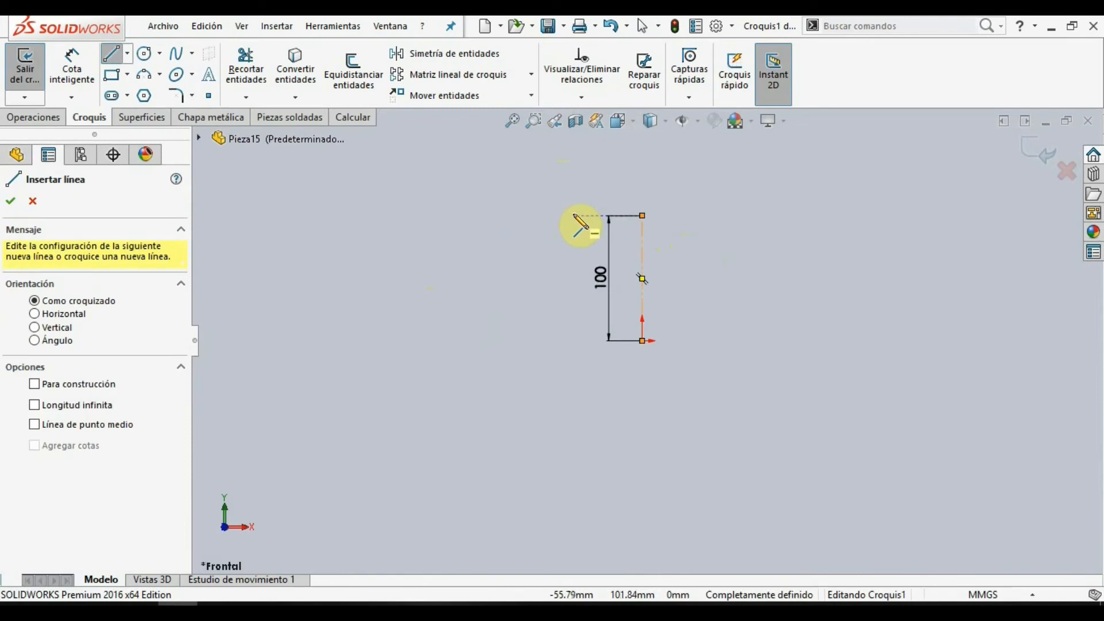
left_click(576, 216)
left_click(527, 173)
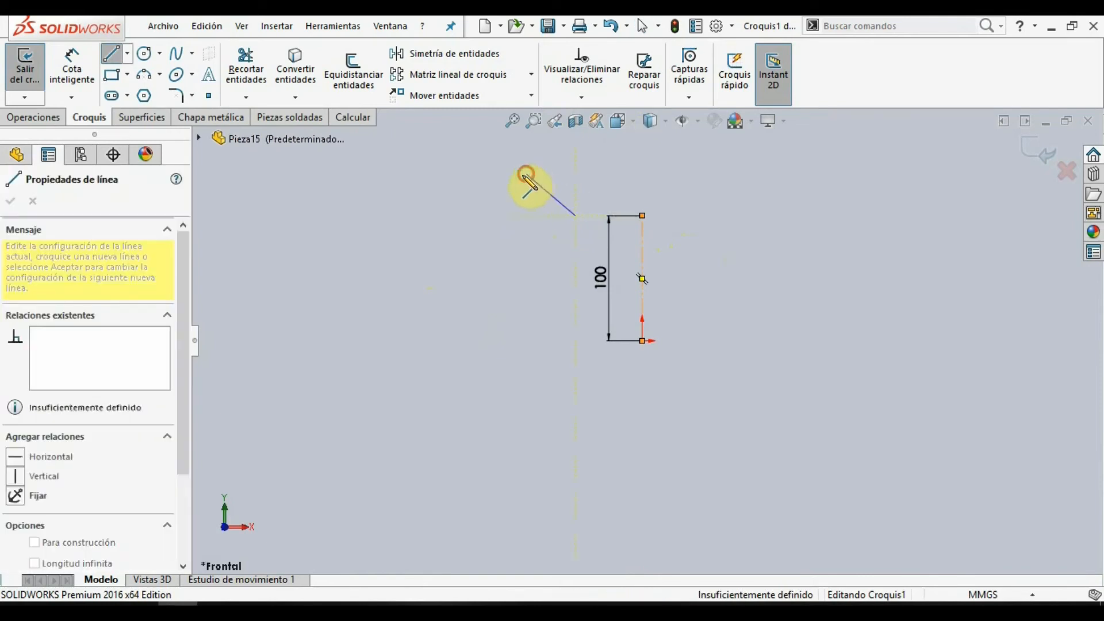
left_click(484, 203)
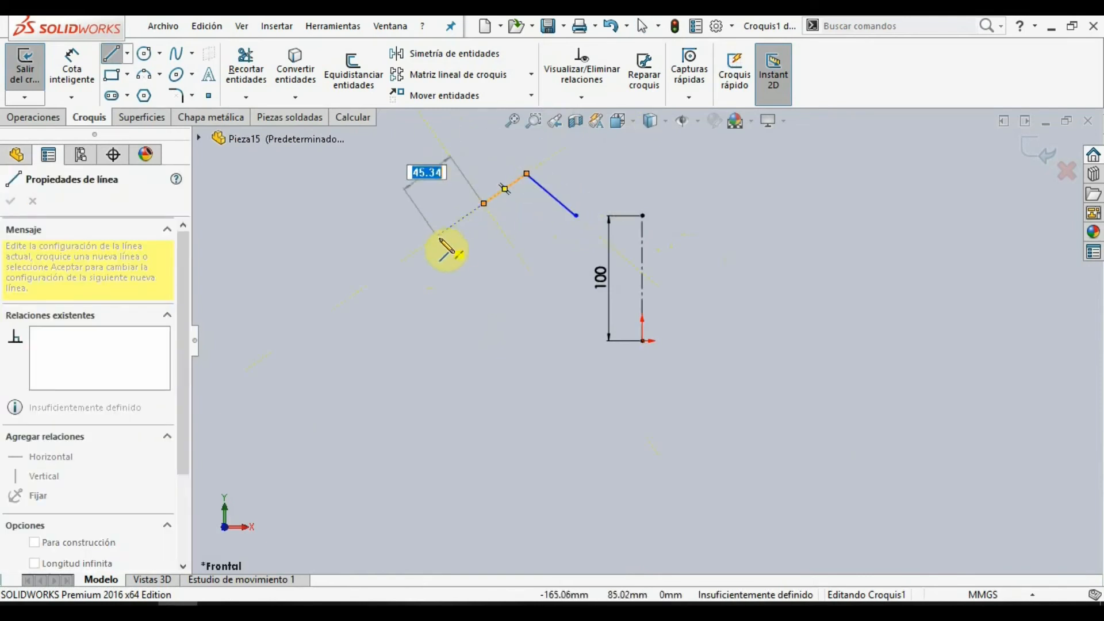
left_click(420, 221)
left_click(429, 259)
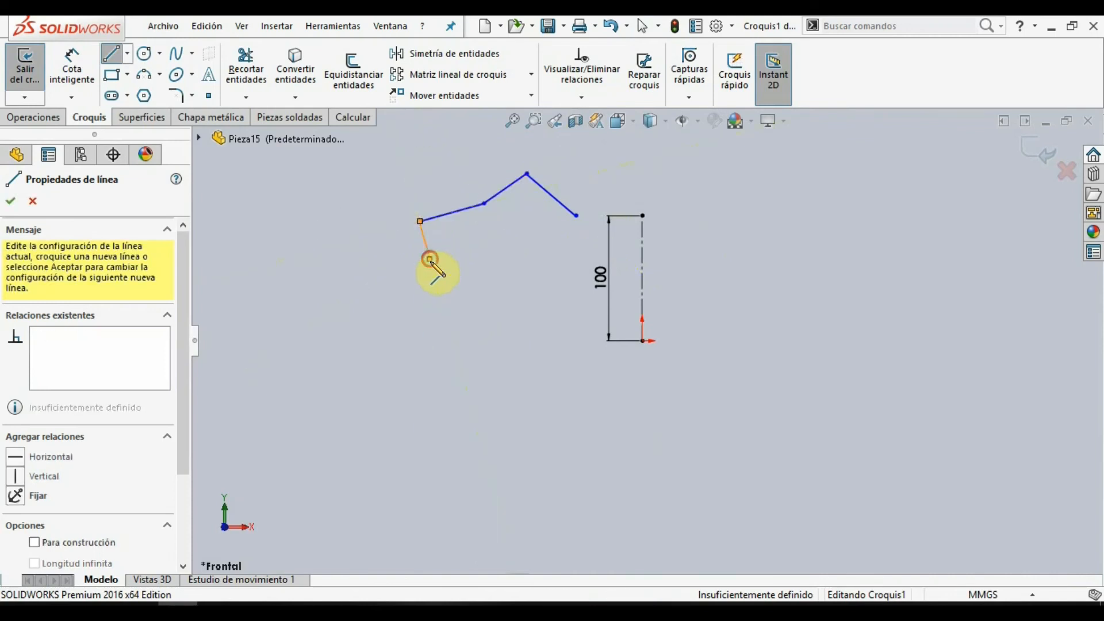
left_click(504, 265)
left_click(504, 299)
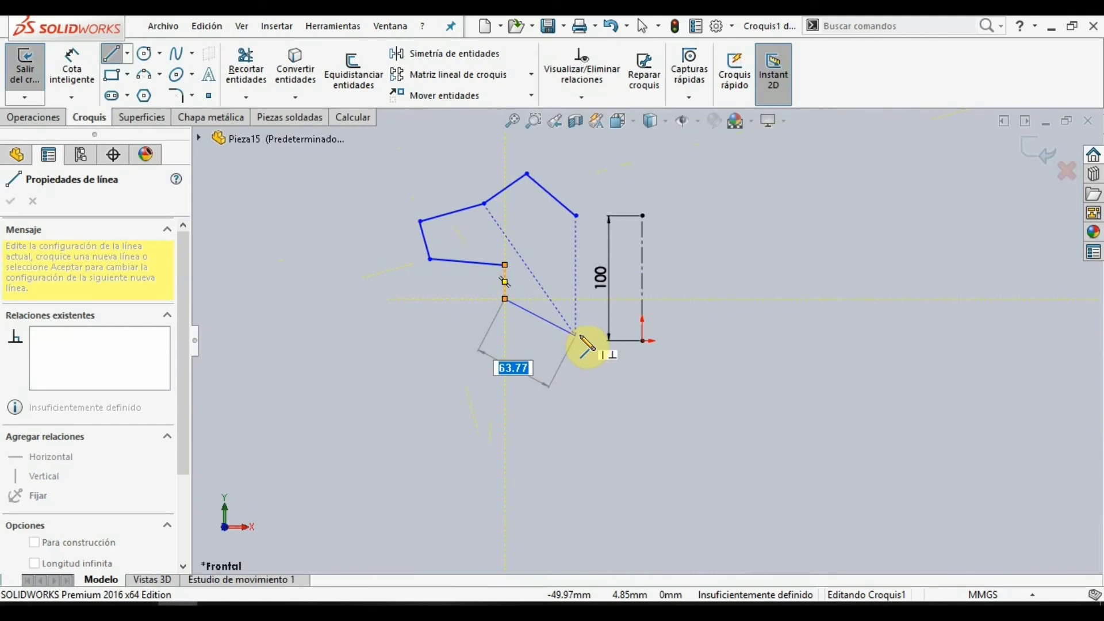
double_click(576, 335)
key("Escape")
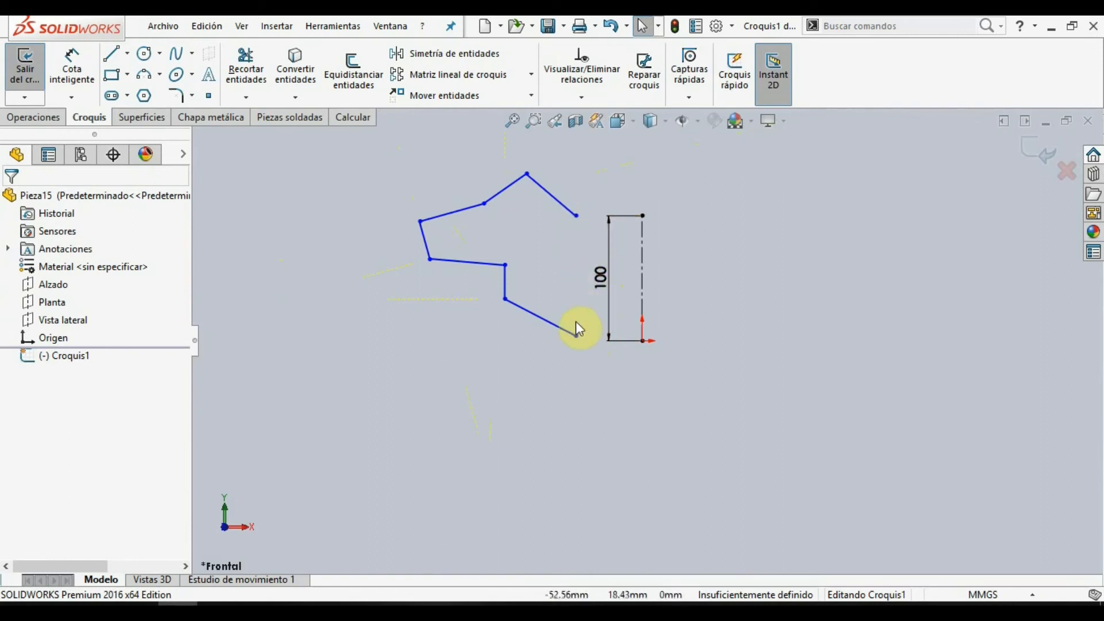
- Close the zigzag profile sketch and revolve it as a surface 360° about the vertical construction line
left_click(1027, 154)
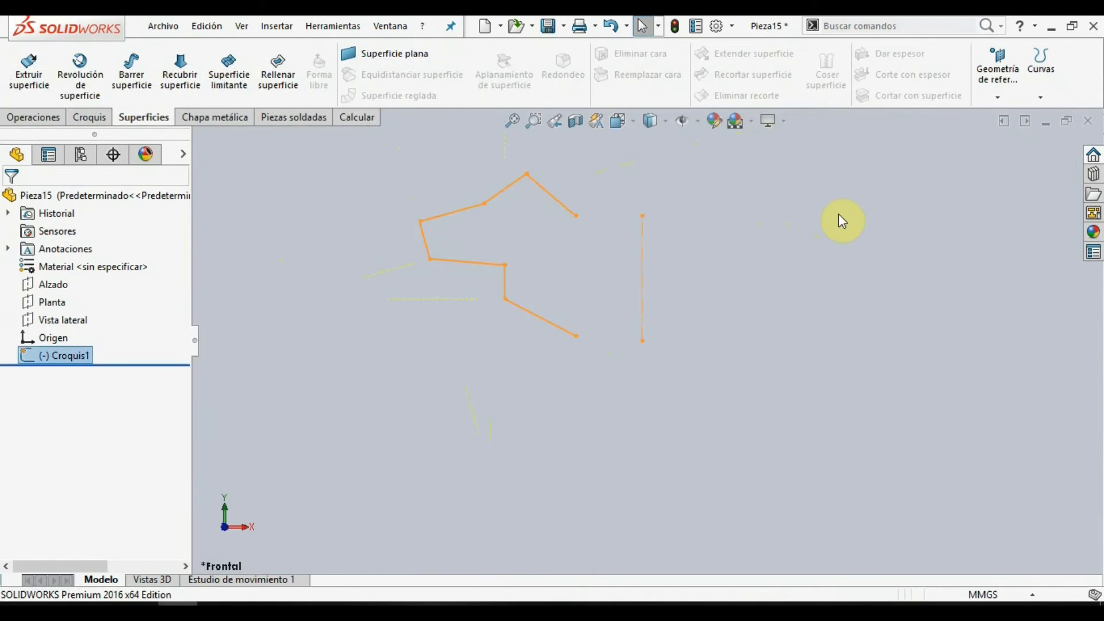
scroll(836, 226, "up", 3)
middle_click_drag(834, 230, 806, 274)
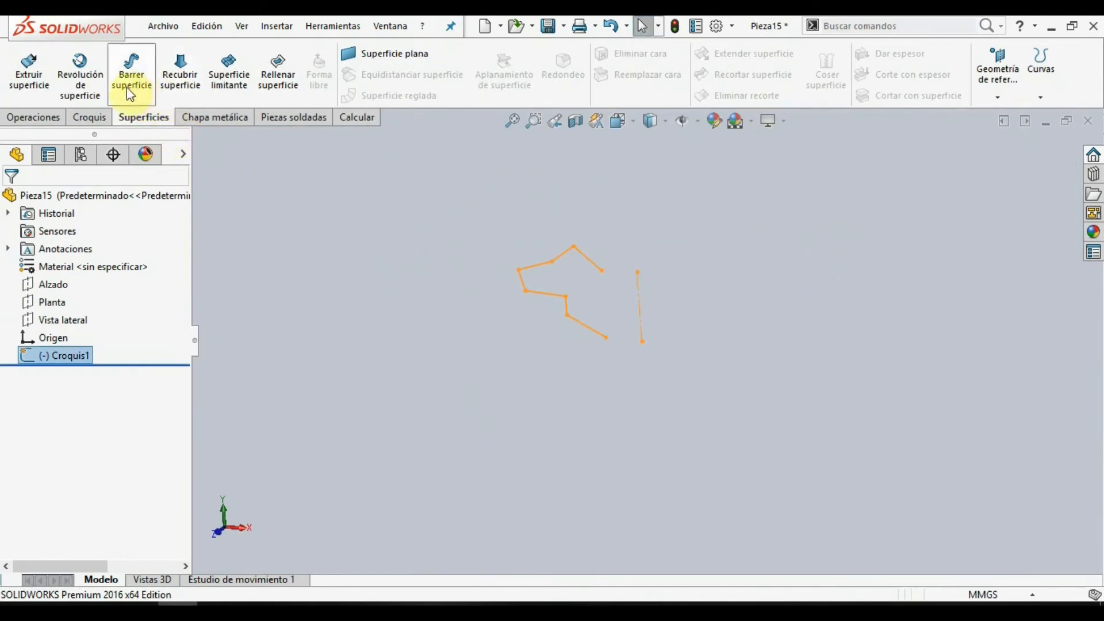
left_click(80, 78)
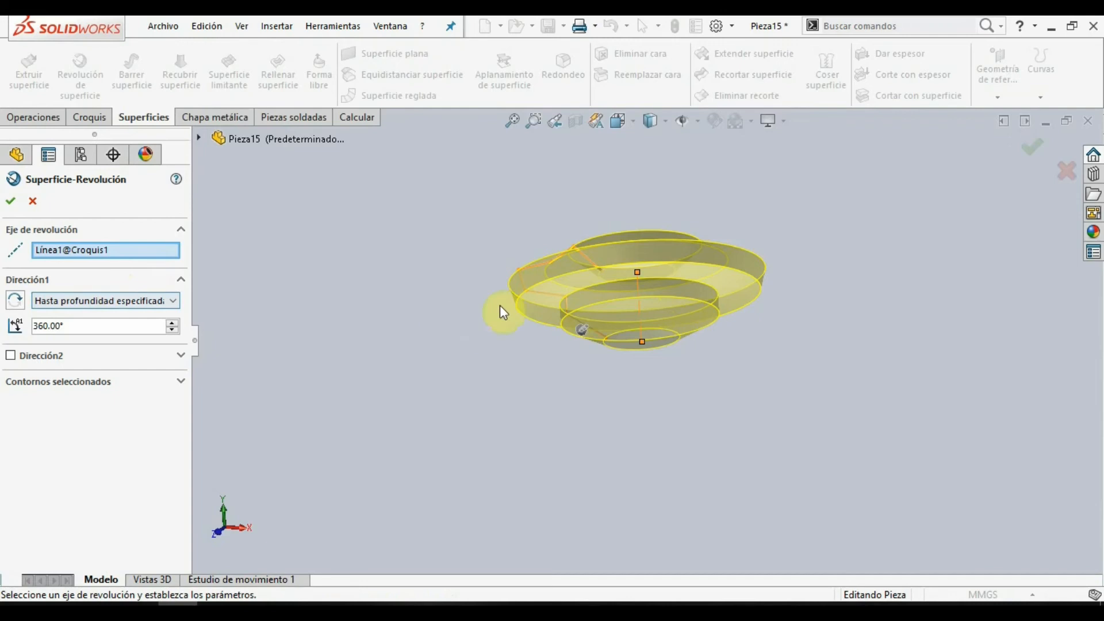
left_click(9, 205)
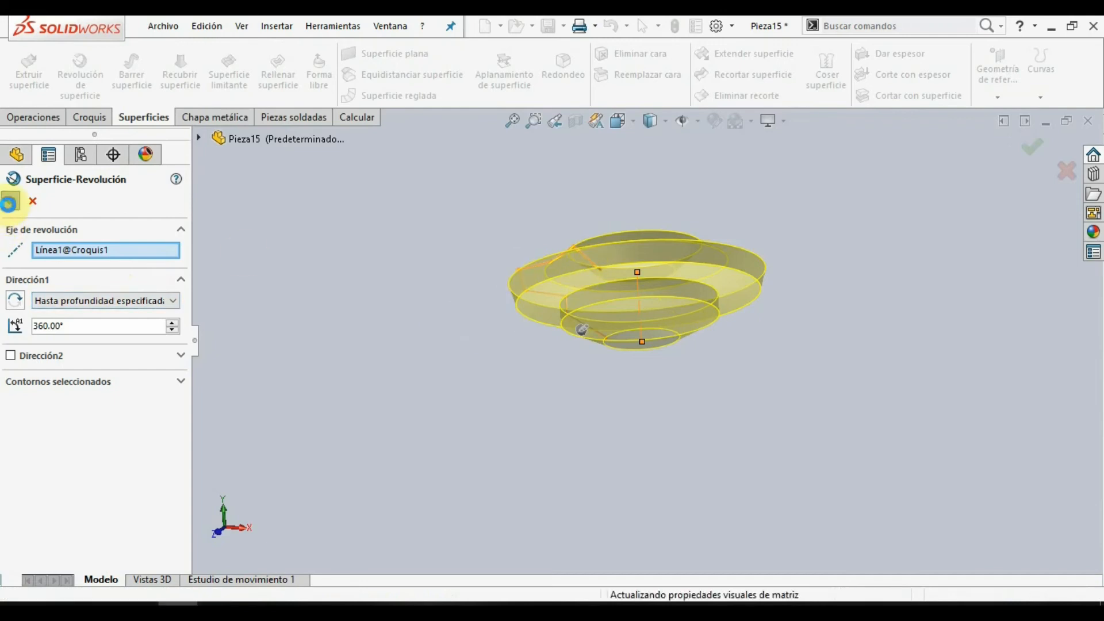
- Apply a section view through the Alzado plane to the revolved surface and examine its hollow interior
middle_click_drag(448, 298, 503, 214)
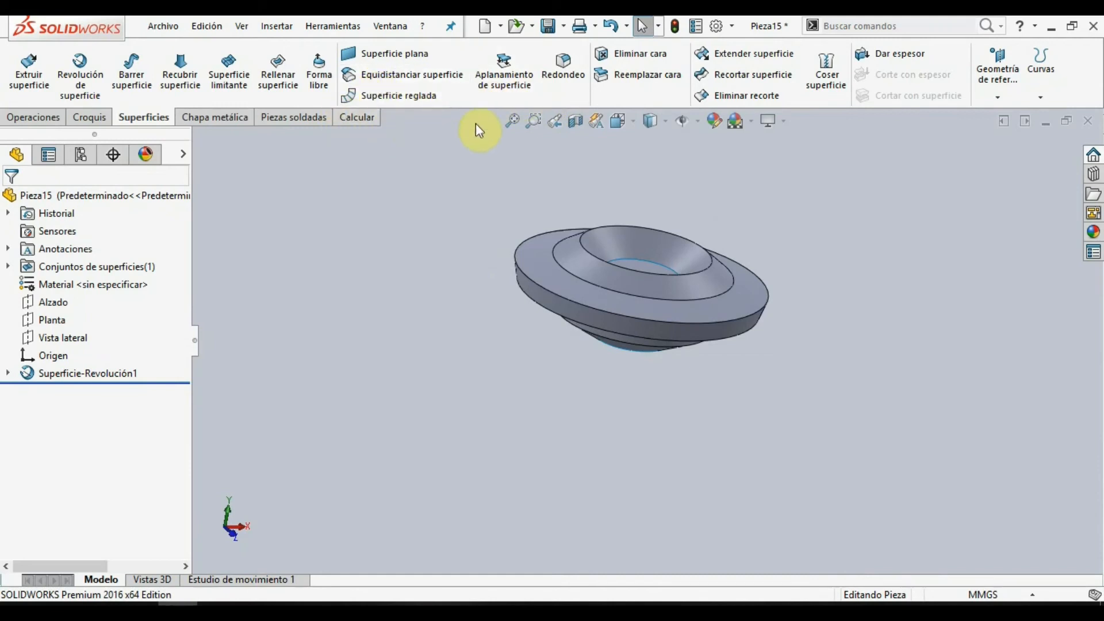
left_click(575, 121)
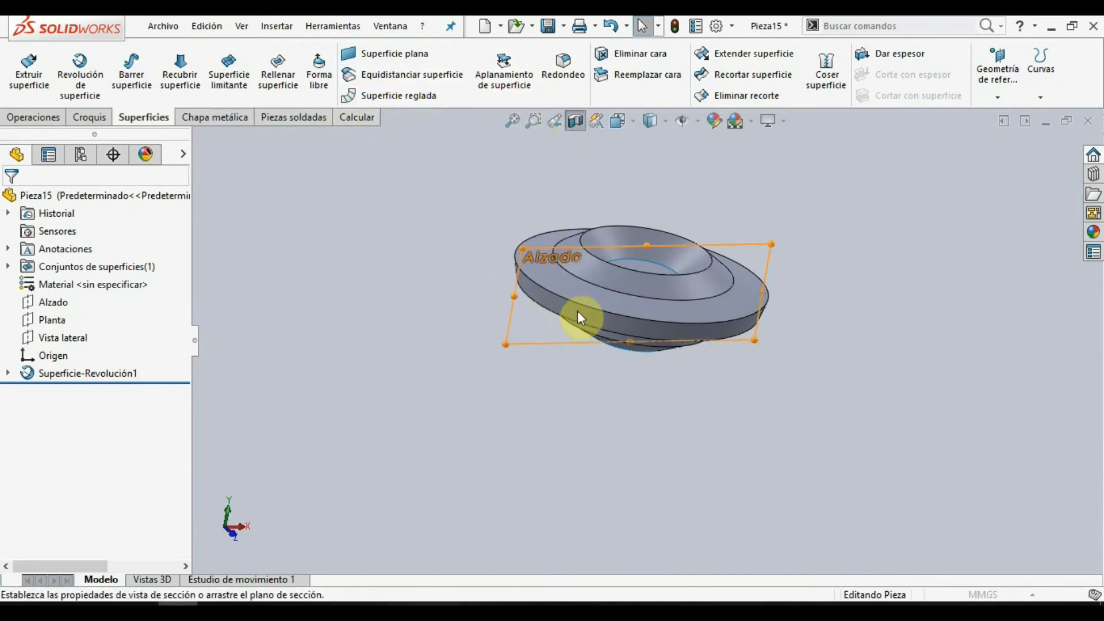
middle_click_drag(519, 334, 715, 273)
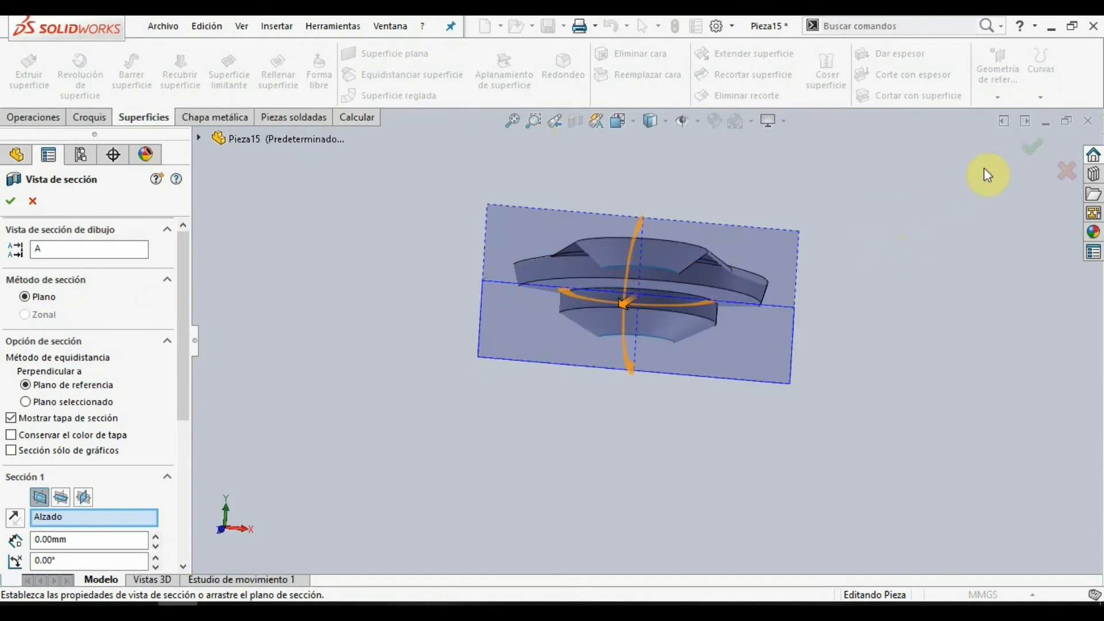
left_click(1032, 147)
middle_click_drag(746, 311, 702, 253)
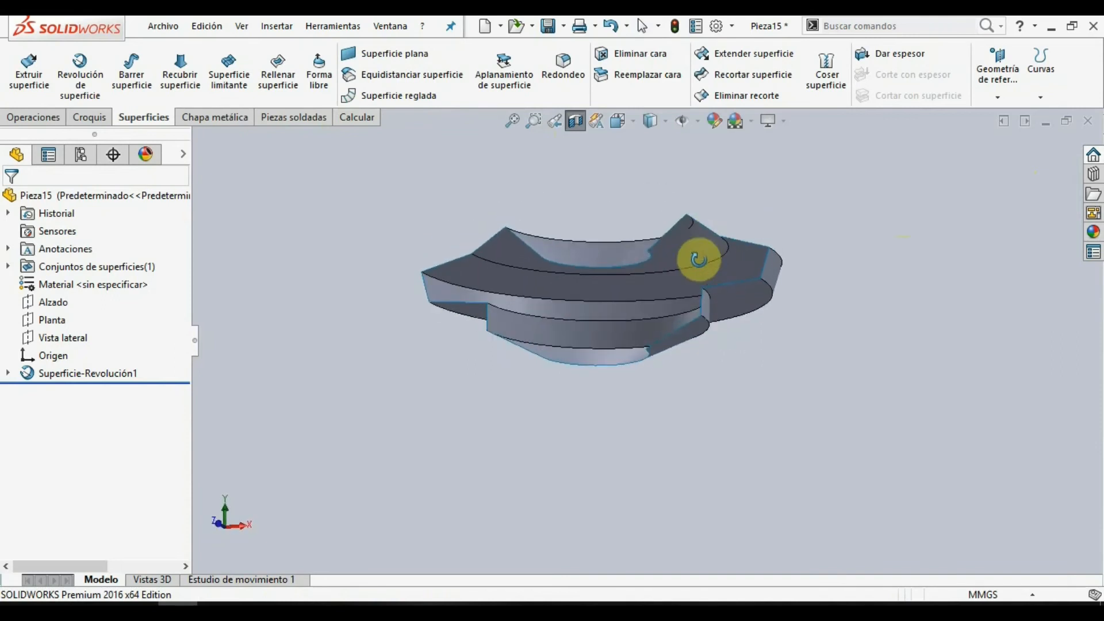
scroll(582, 353, "down", 5)
middle_click_drag(591, 389, 559, 424)
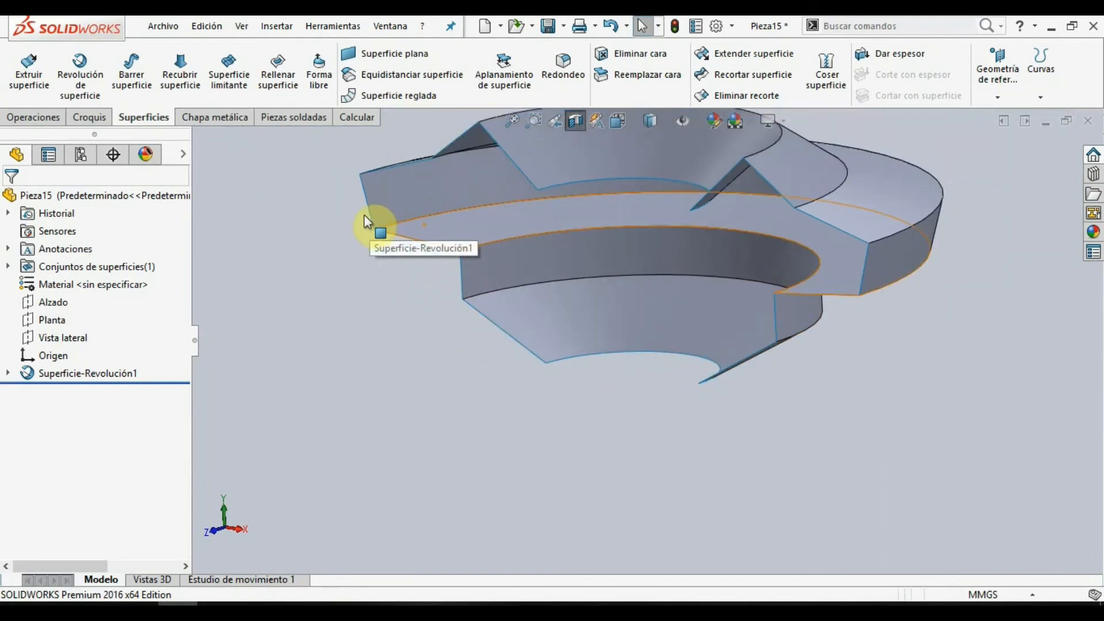
middle_click_drag(368, 216, 406, 170)
scroll(574, 169, "up", 2)
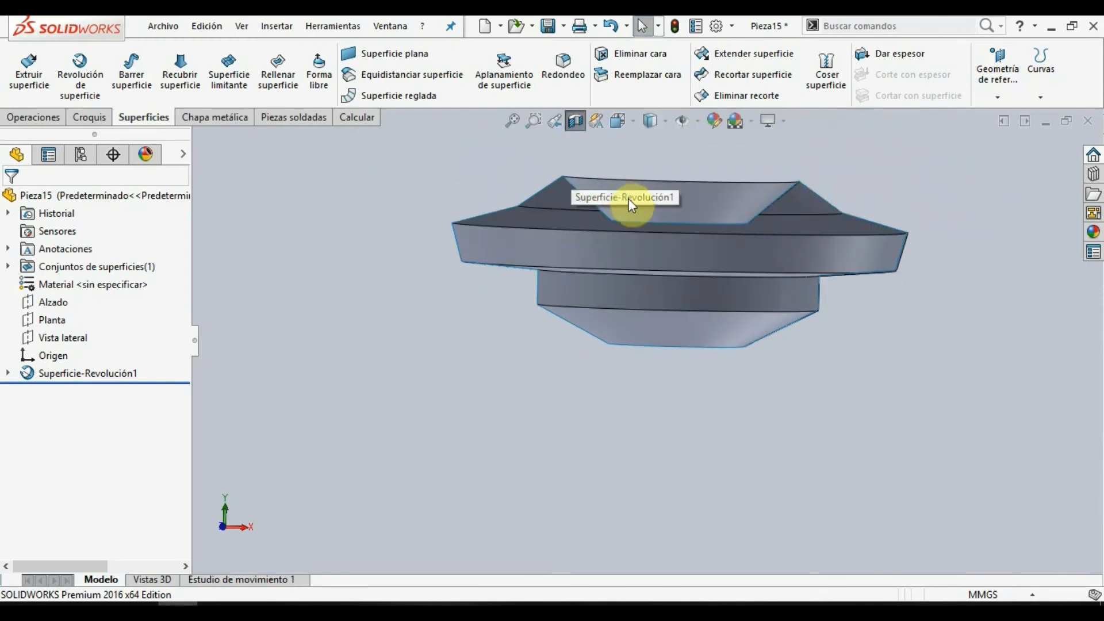
left_click(644, 158)
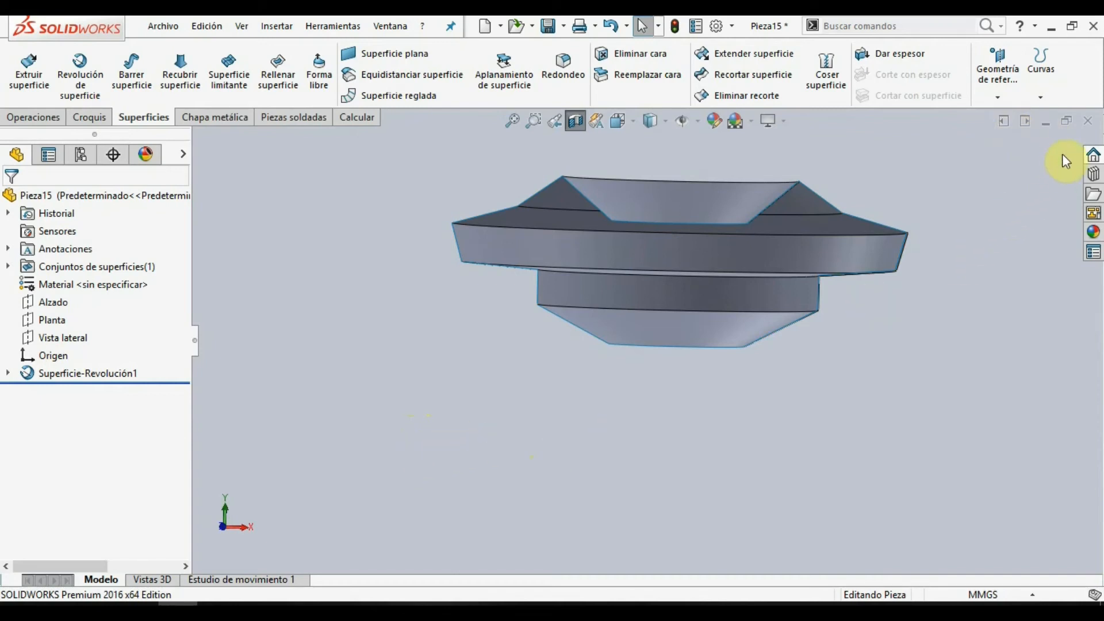
- Close the revolved part without saving it and create another new part document
left_click(1091, 124)
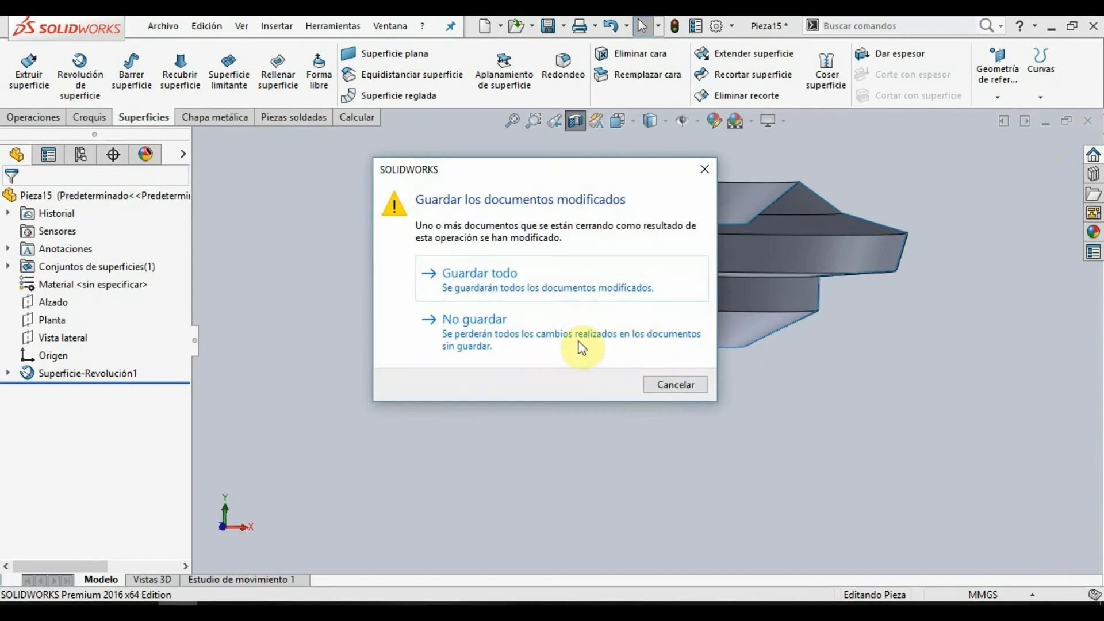
left_click(498, 344)
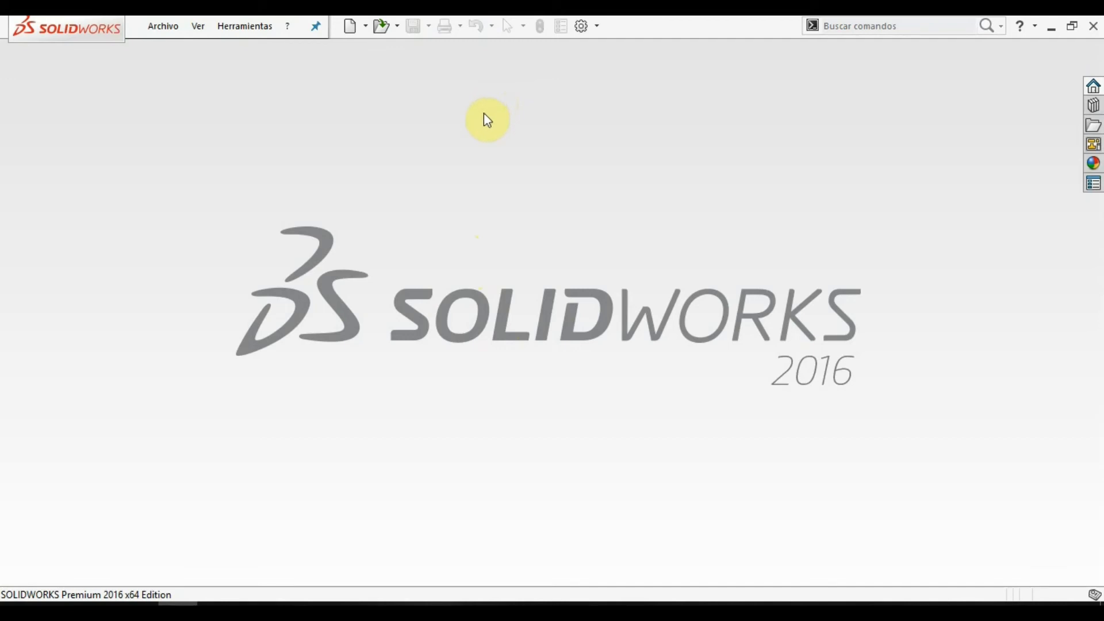
left_click(366, 27)
left_click(371, 47)
double_click(397, 265)
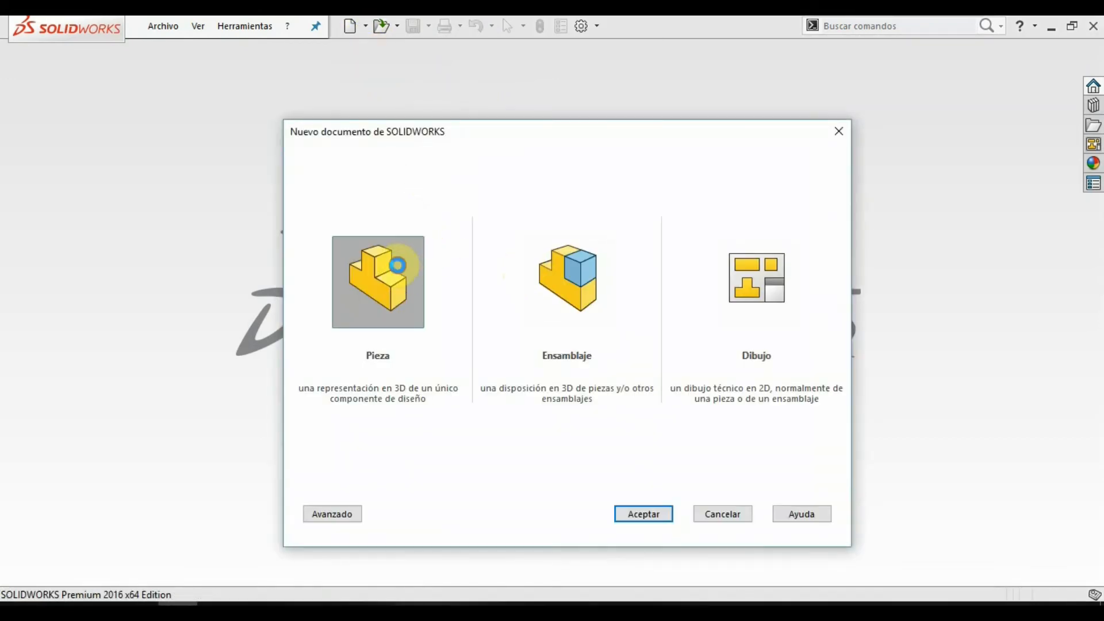
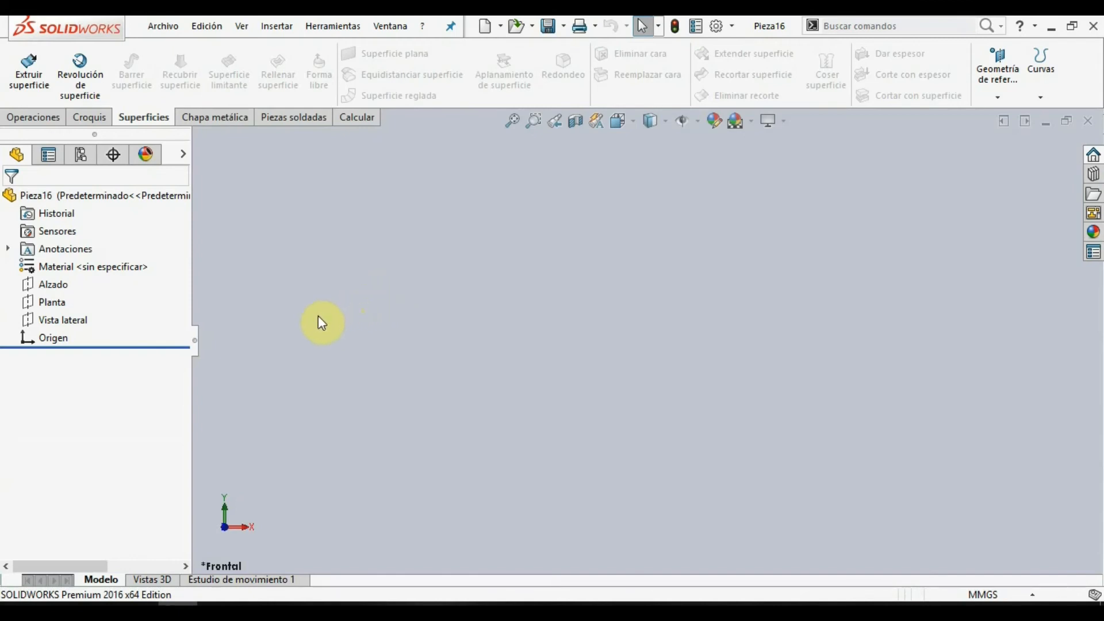
- On the Alzado plane, sketch an open trapezoidal profile of three lines joined by tangent arcs of about 21 mm and 15 mm radius
right_click(60, 288)
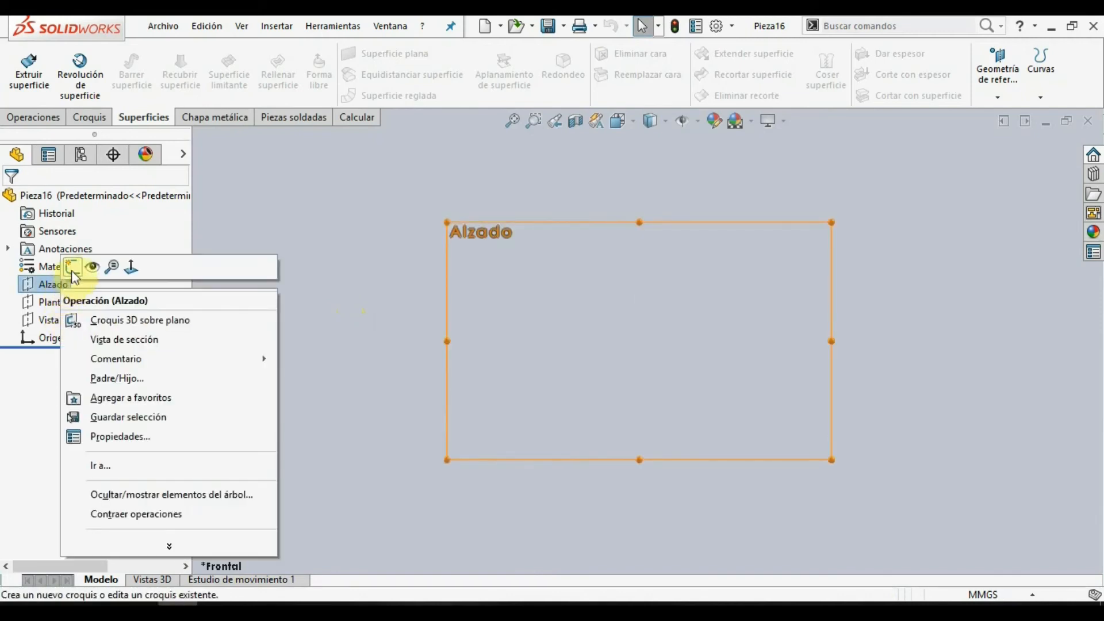
left_click(72, 266)
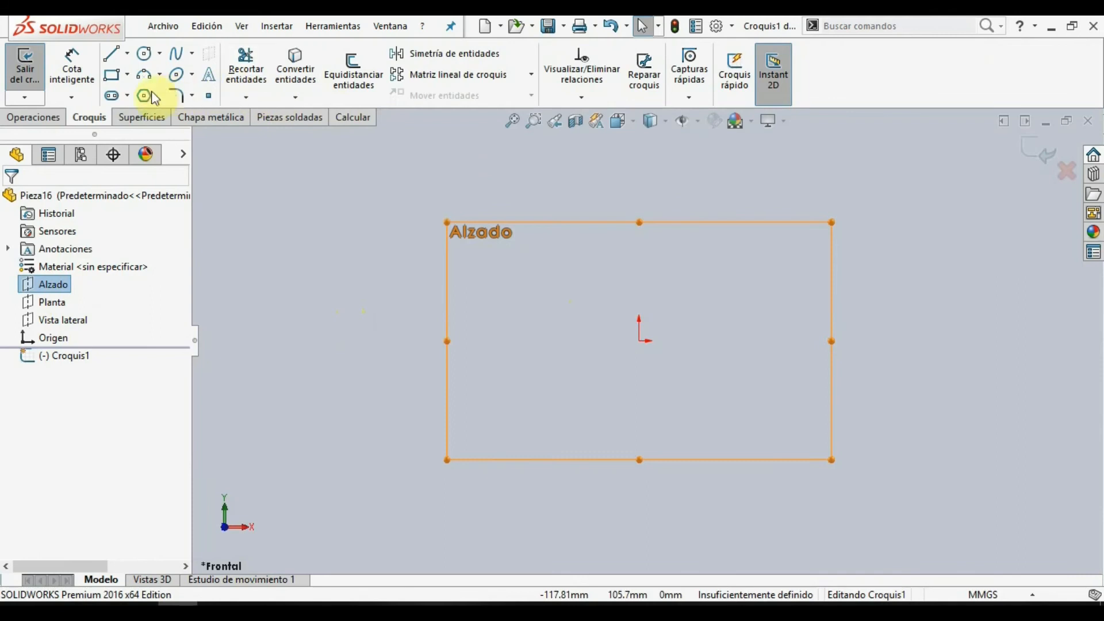
left_click(113, 58)
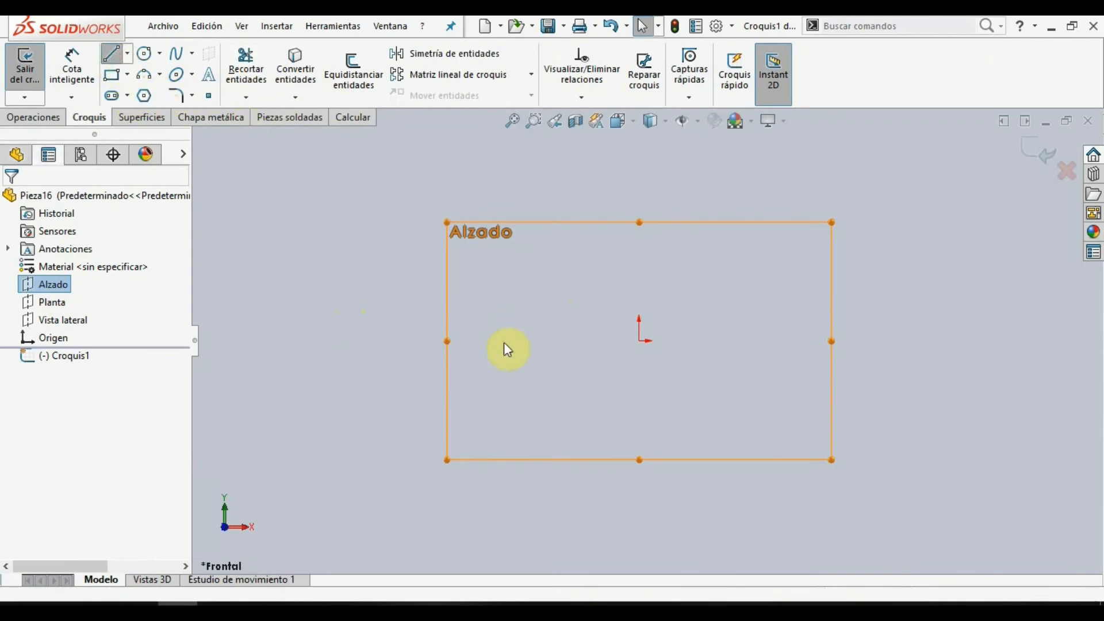
left_click(498, 382)
left_click(556, 270)
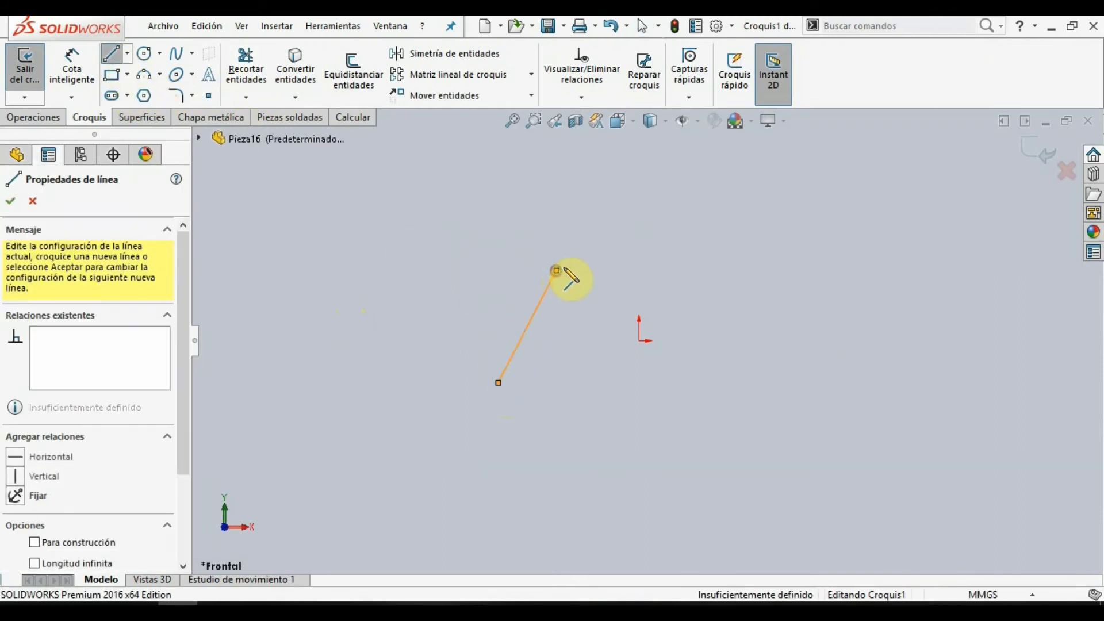
key("a")
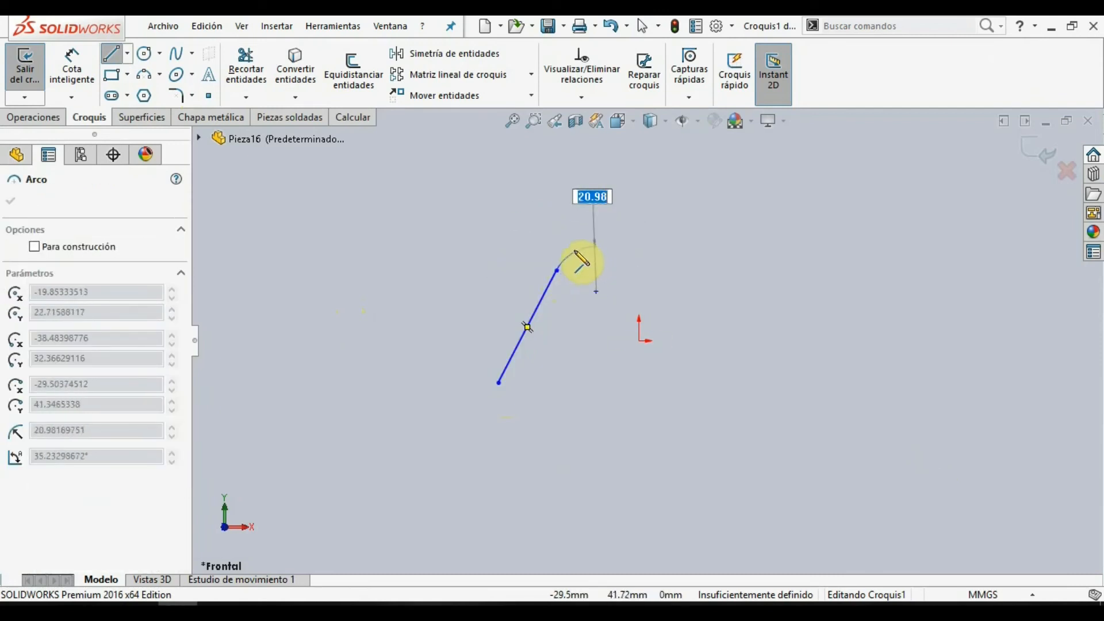
left_click(578, 250)
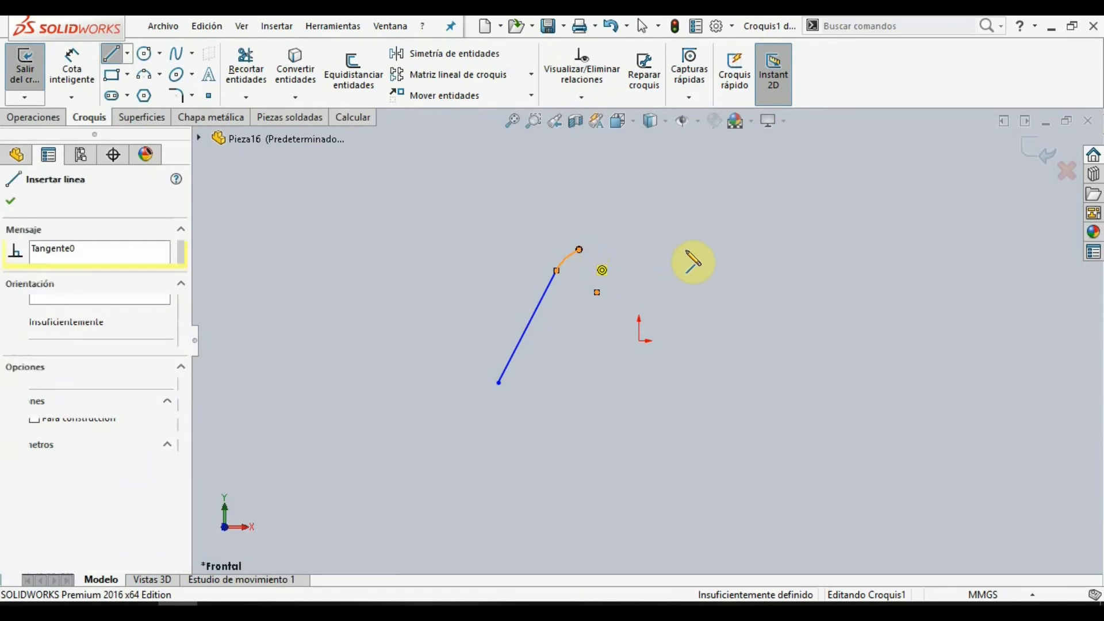
left_click(735, 251)
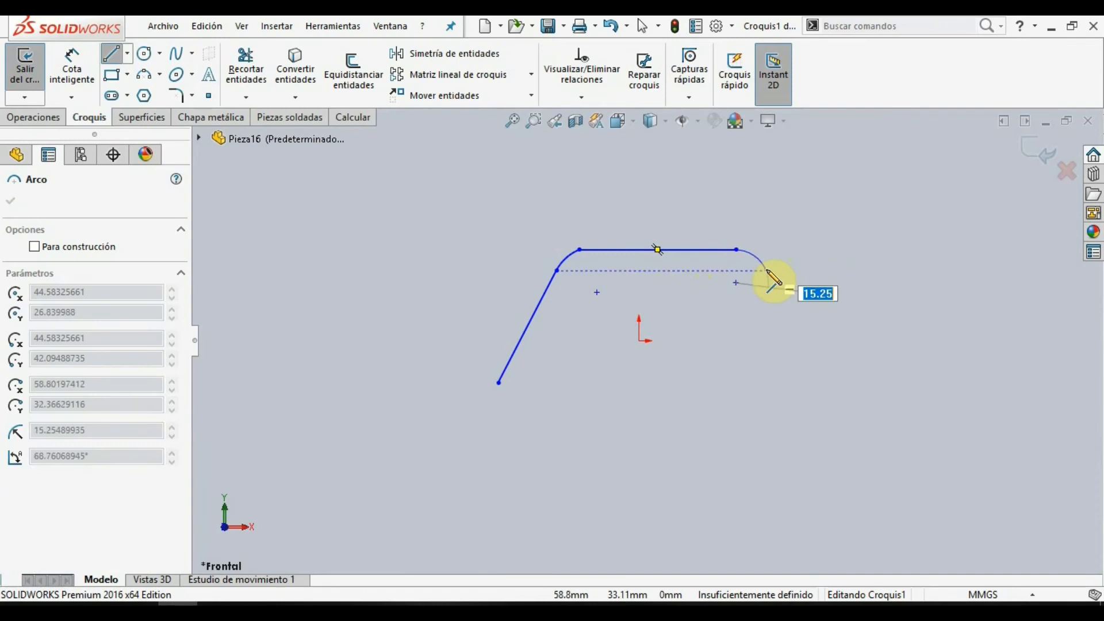
left_click(766, 271)
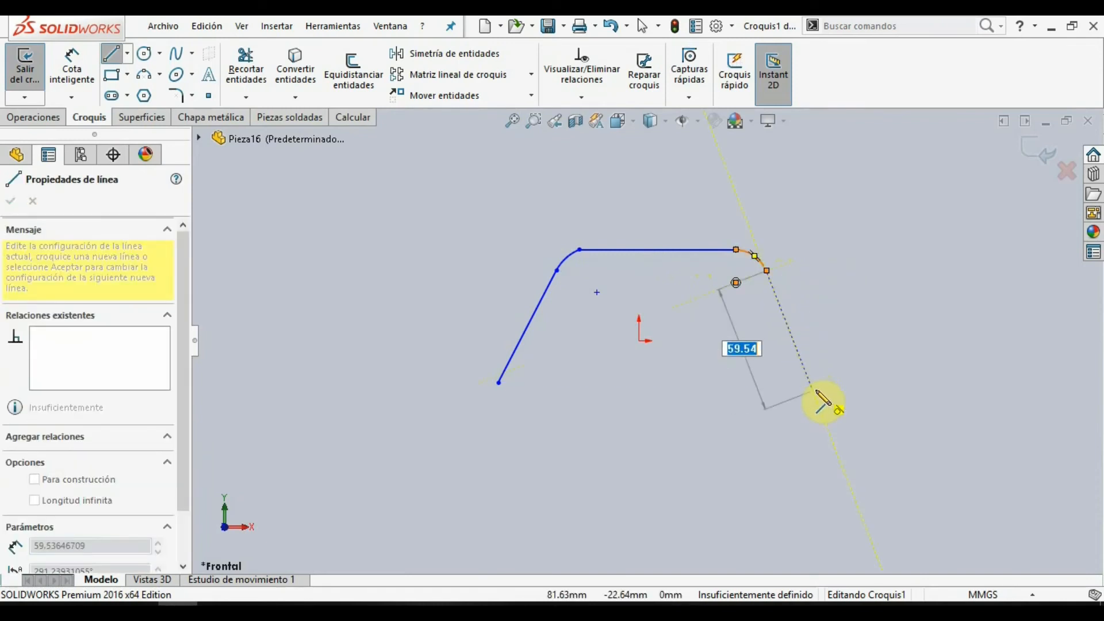
left_click(810, 382)
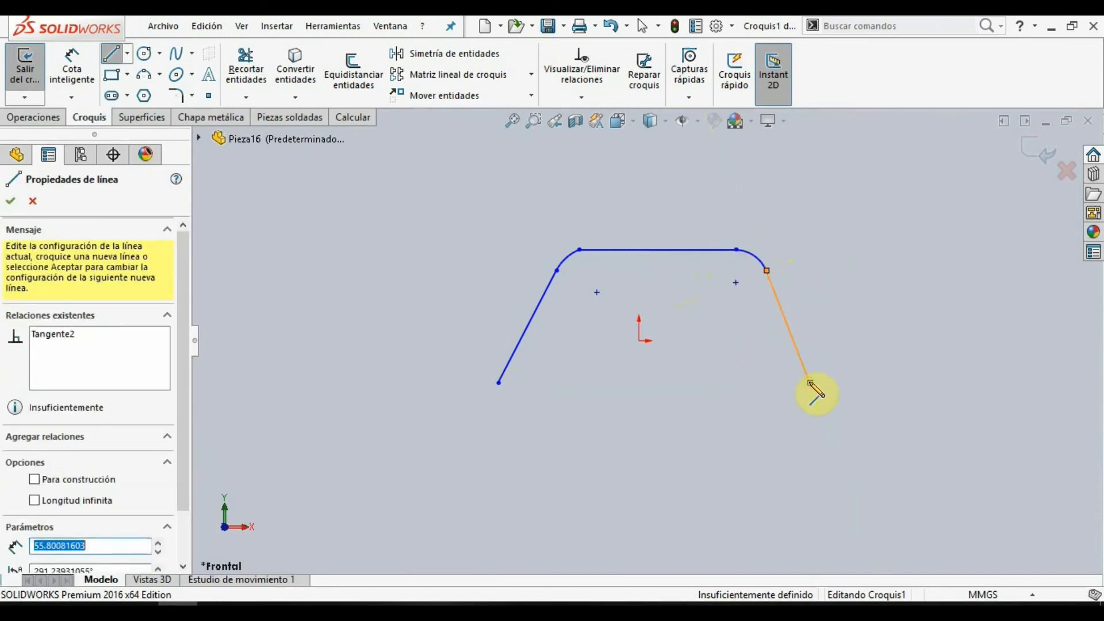
key("Escape")
key("Escape")
- Close the trapezoidal profile sketch and open a new sketch on the Vista lateral plane
scroll(855, 408, "up", 3)
middle_click_drag(855, 399, 805, 422)
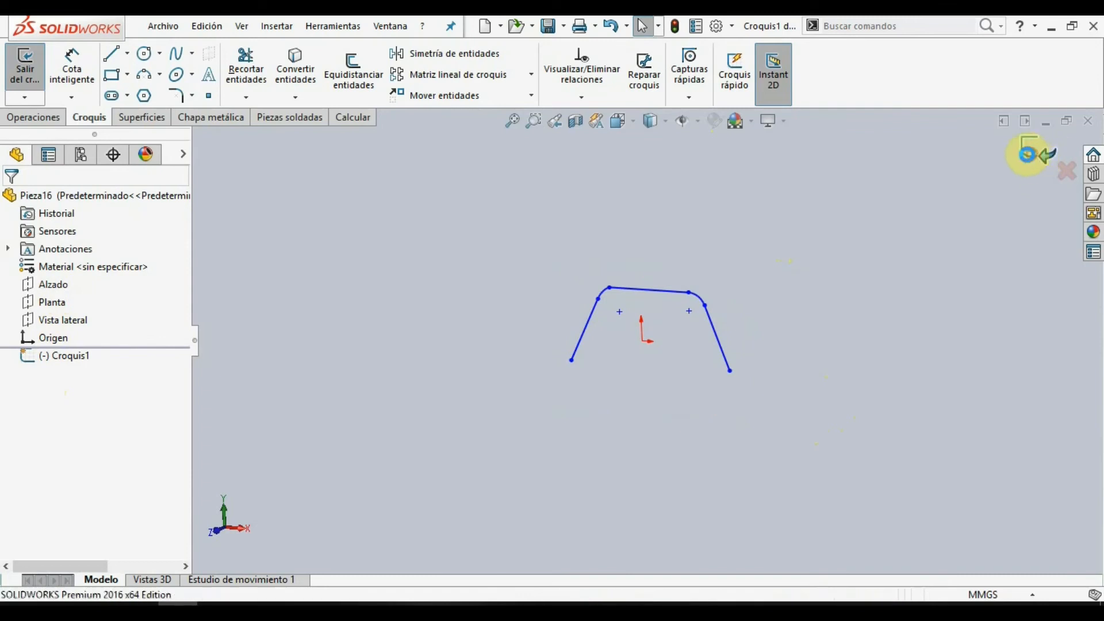
left_click(1026, 155)
left_click(40, 355)
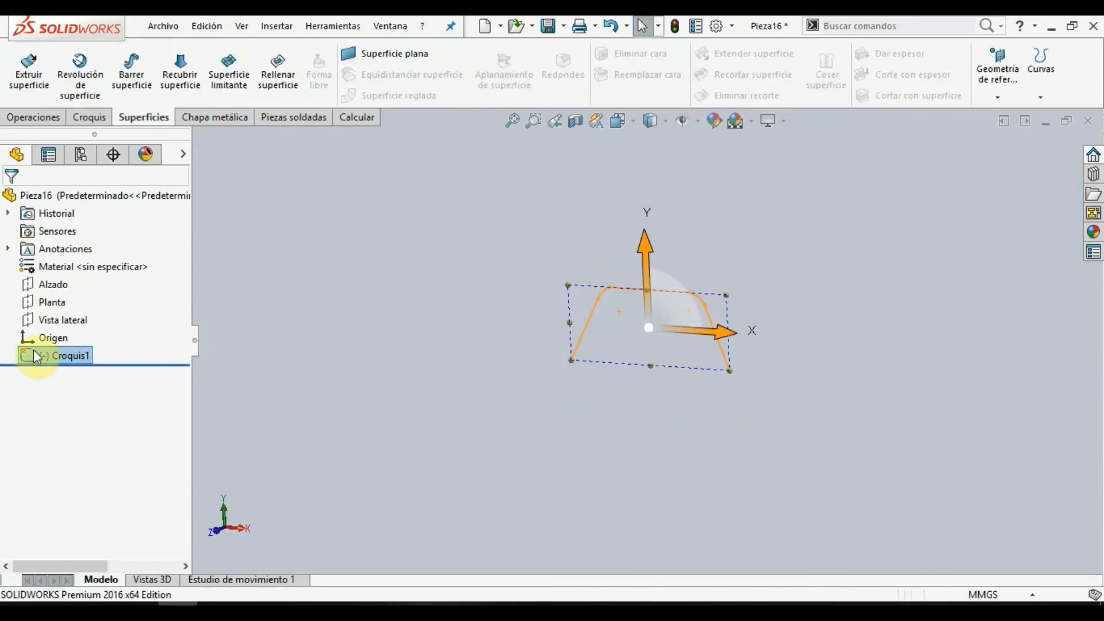
right_click(57, 328)
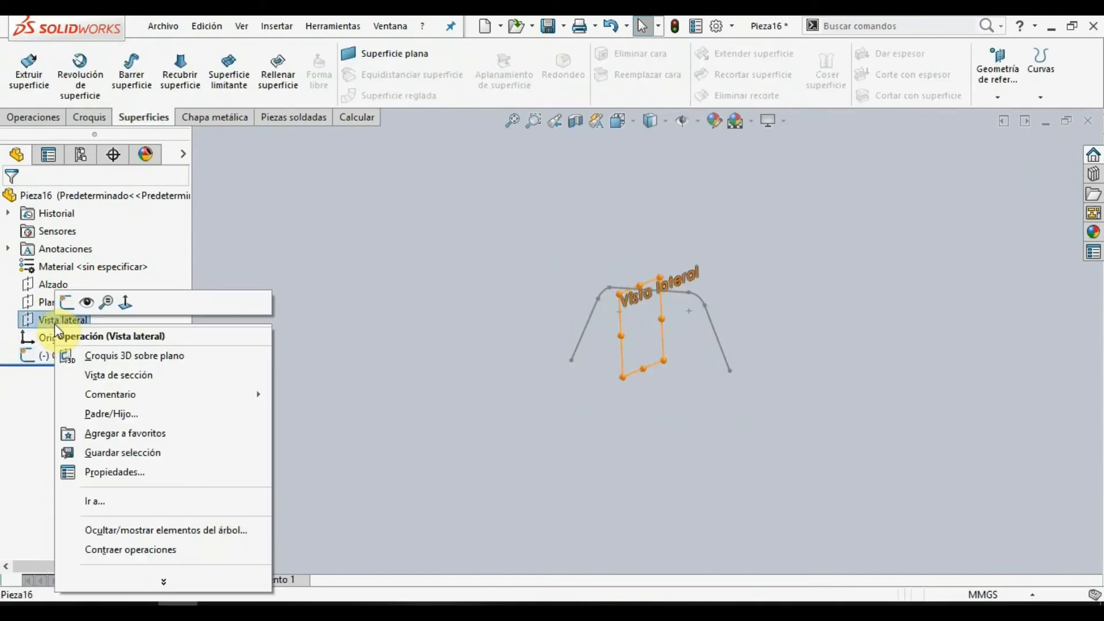
left_click(63, 304)
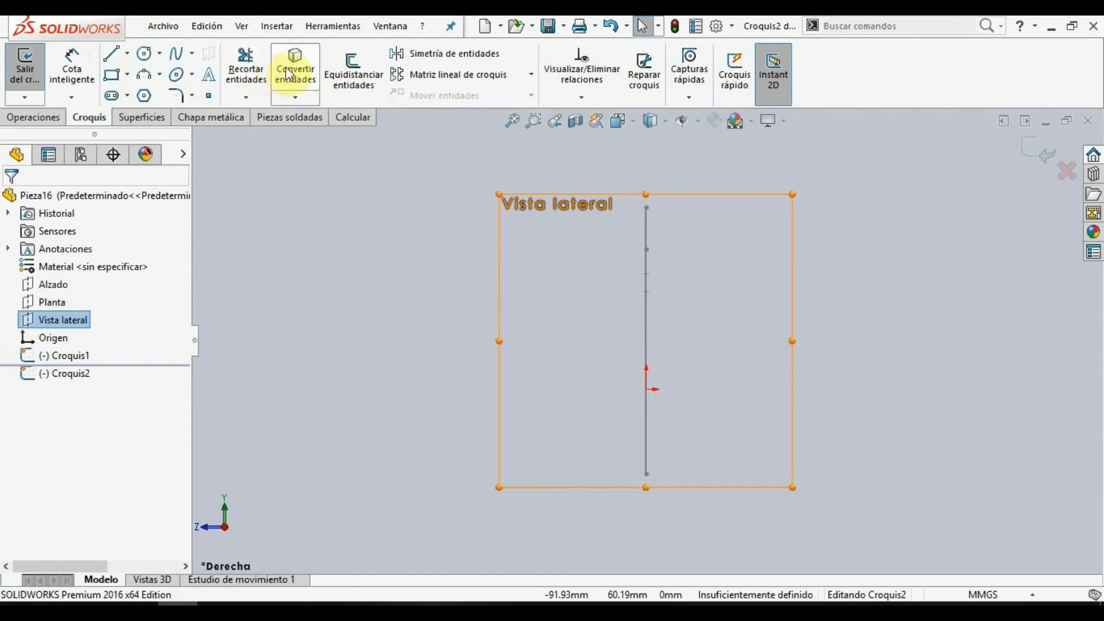
- Draw a six-point spline from the profile's top level, descending gently to an end about 220 mm away from the profile
left_click(177, 54)
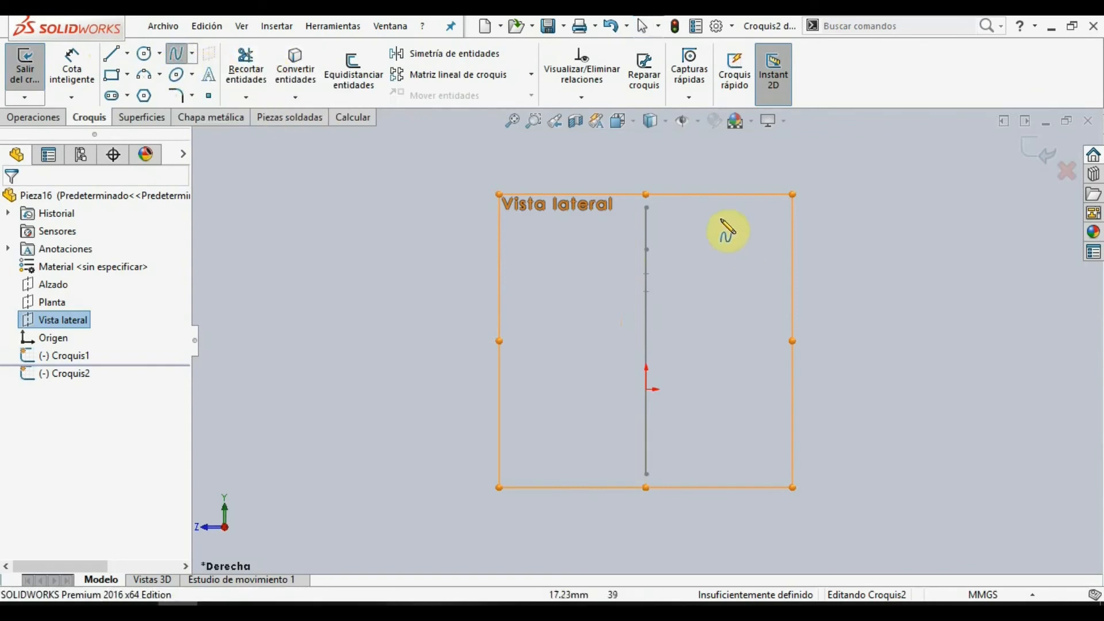
left_click(646, 207)
left_click(768, 207)
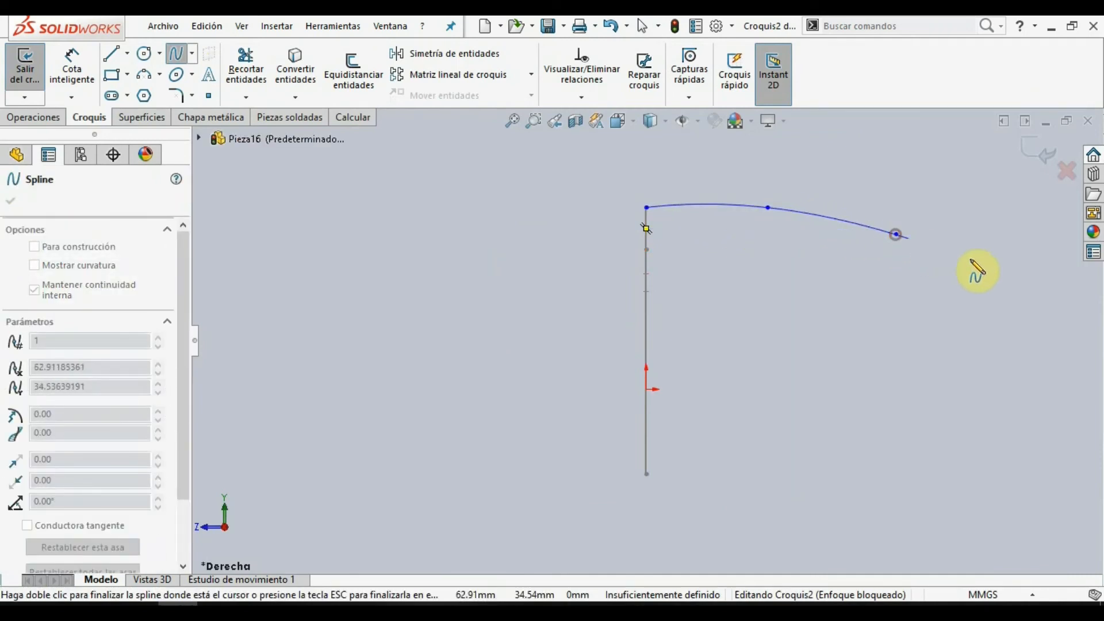
left_click(1030, 279)
key("z")
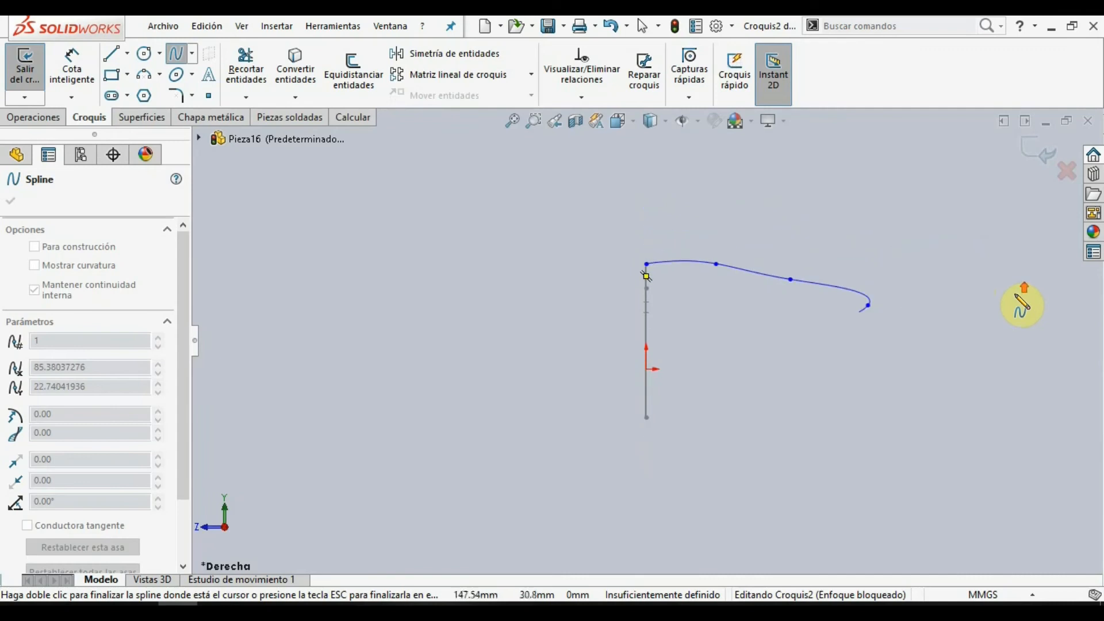
key("z")
left_click(1021, 335)
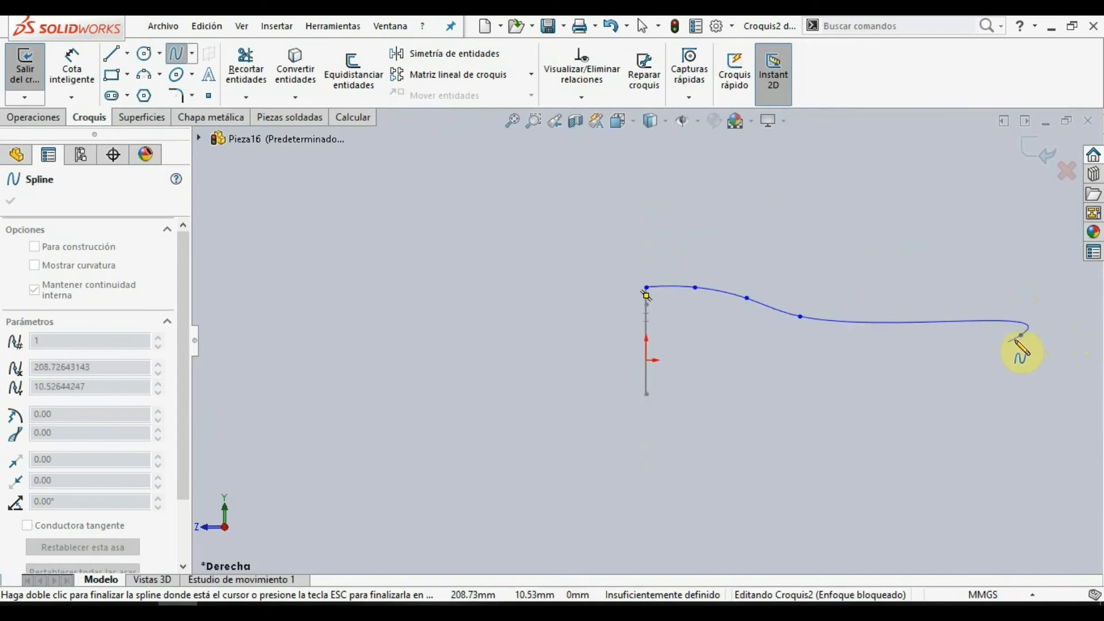
double_click(1037, 336)
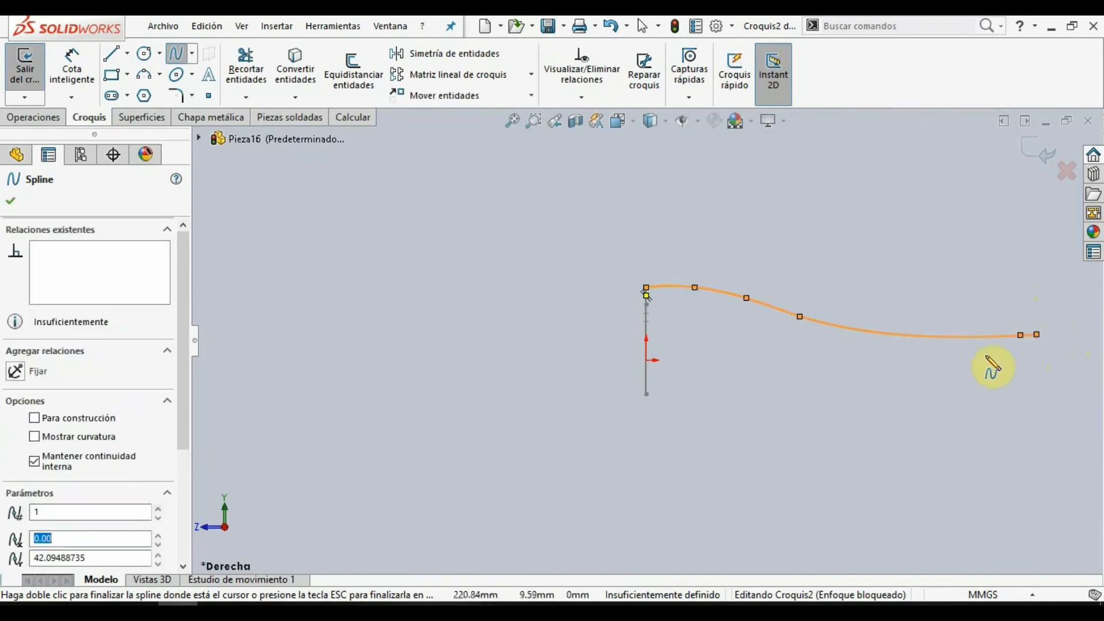
key("Escape")
- Smooth the spline by moving its fourth point to about 120, 23 mm and its second to about 32, 39 mm, then close the sketch
left_click_drag(800, 319, 854, 320)
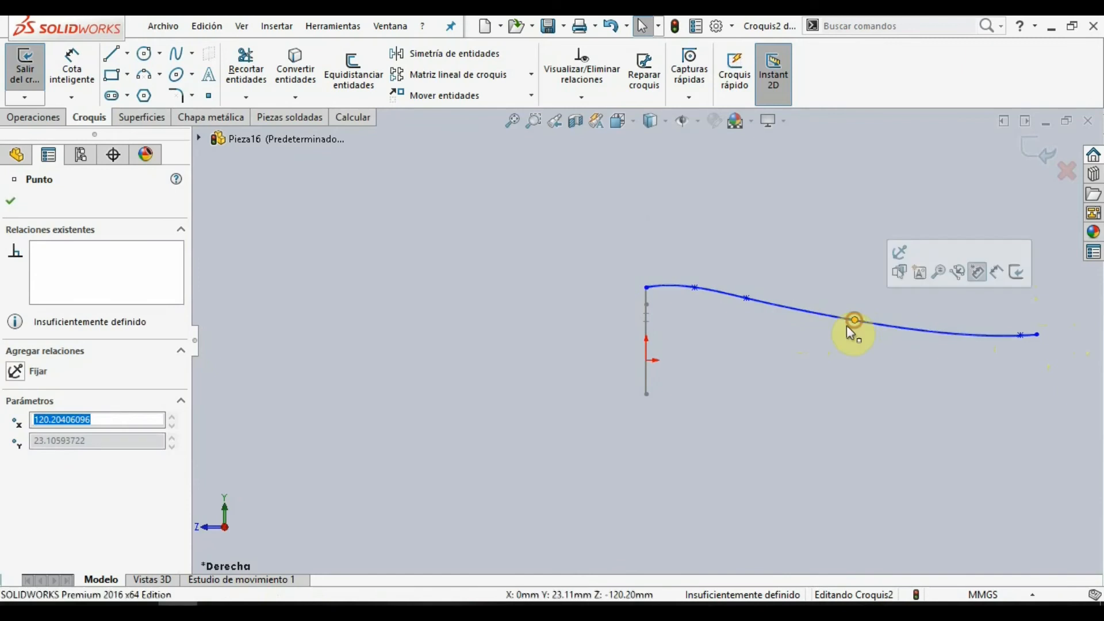
left_click_drag(696, 301, 702, 292)
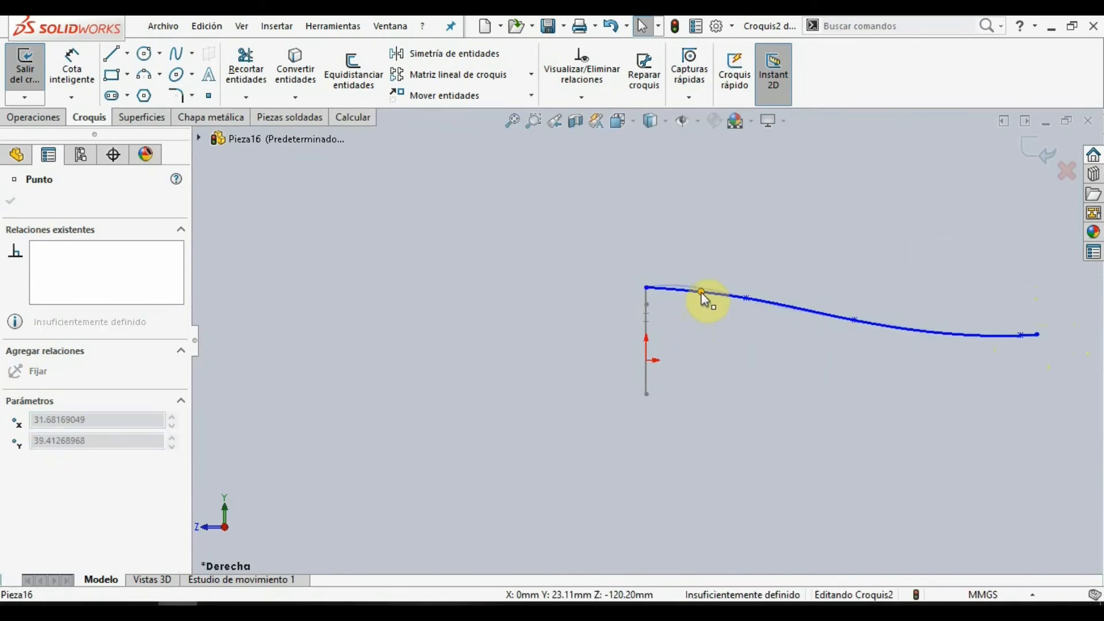
left_click(720, 328)
middle_click_drag(719, 329, 764, 411)
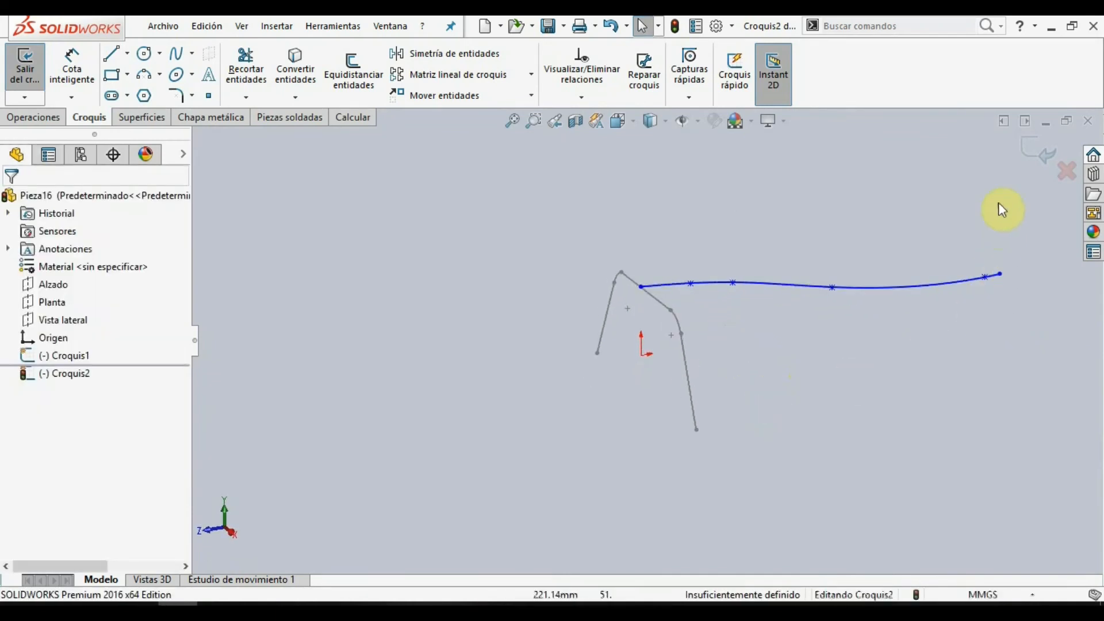
left_click(1028, 158)
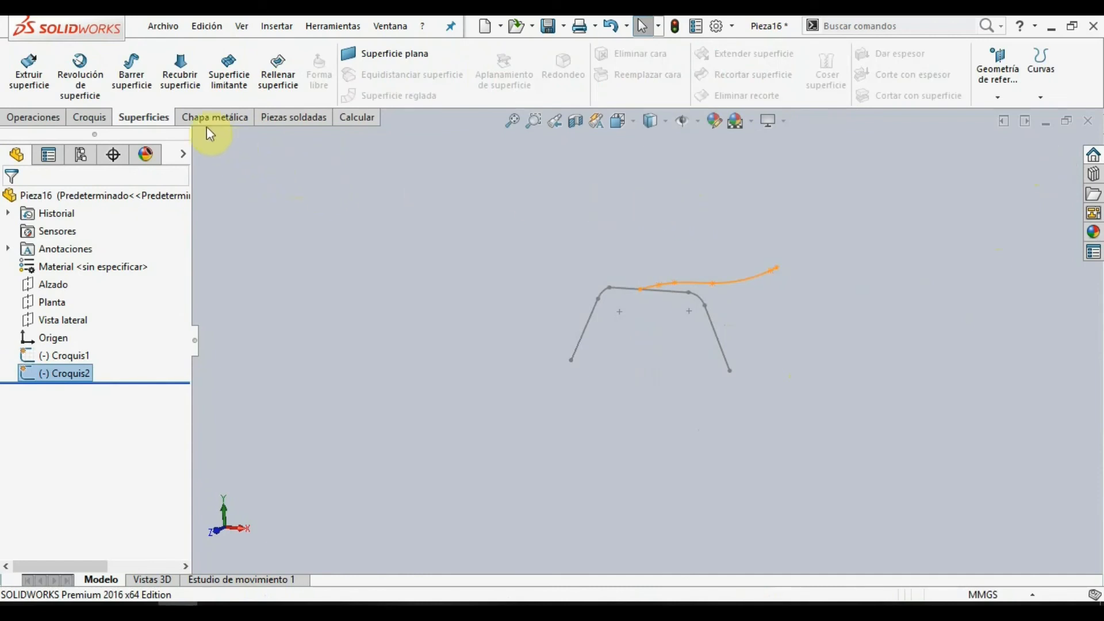
- Create a swept surface using the trapezoidal sketch Croquis1 as the profile and the spline sketch Croquis2 as the path
left_click(127, 83)
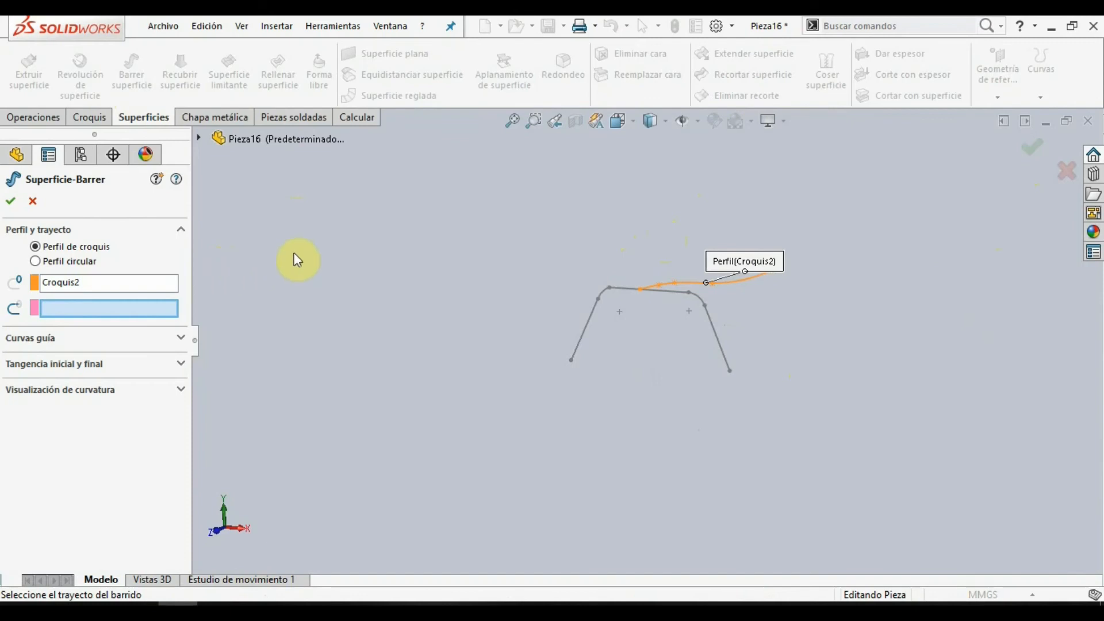
right_click(92, 284)
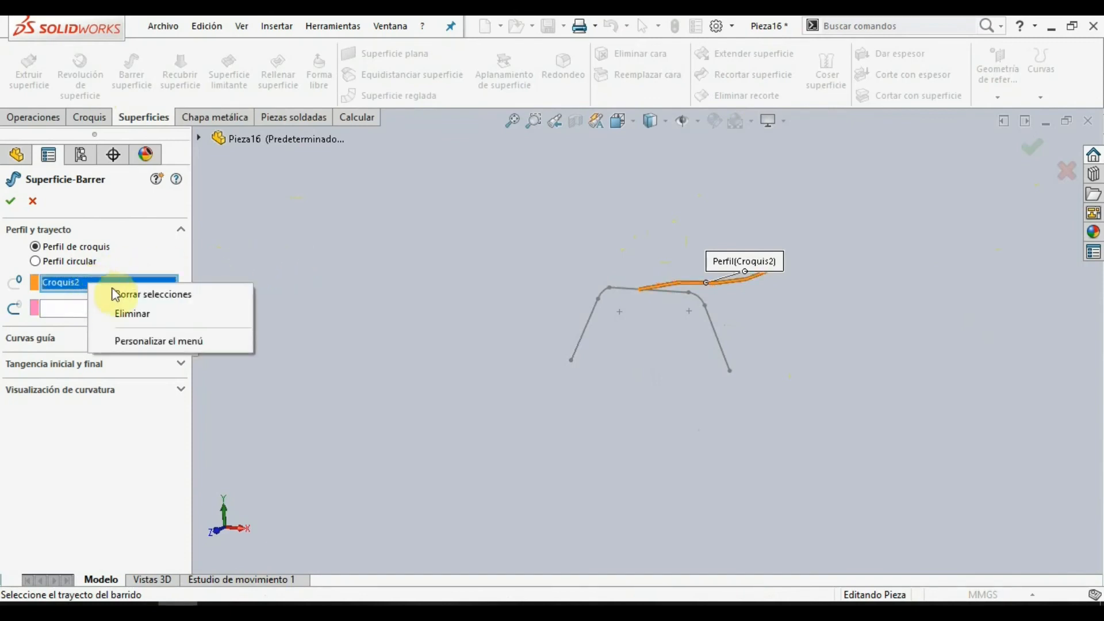
left_click(146, 316)
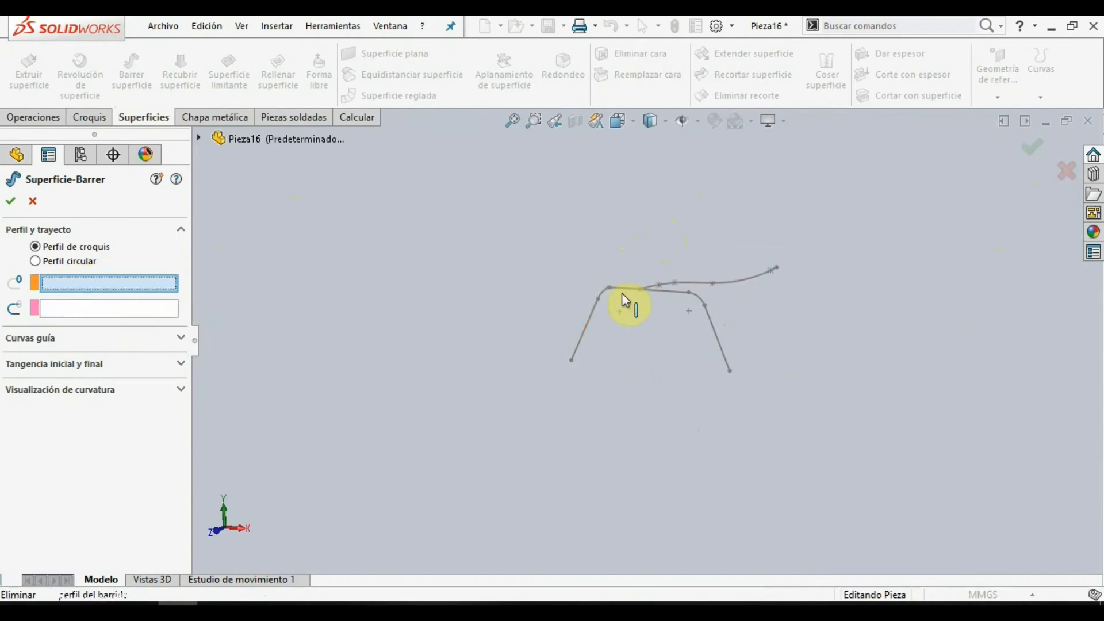
left_click(59, 288)
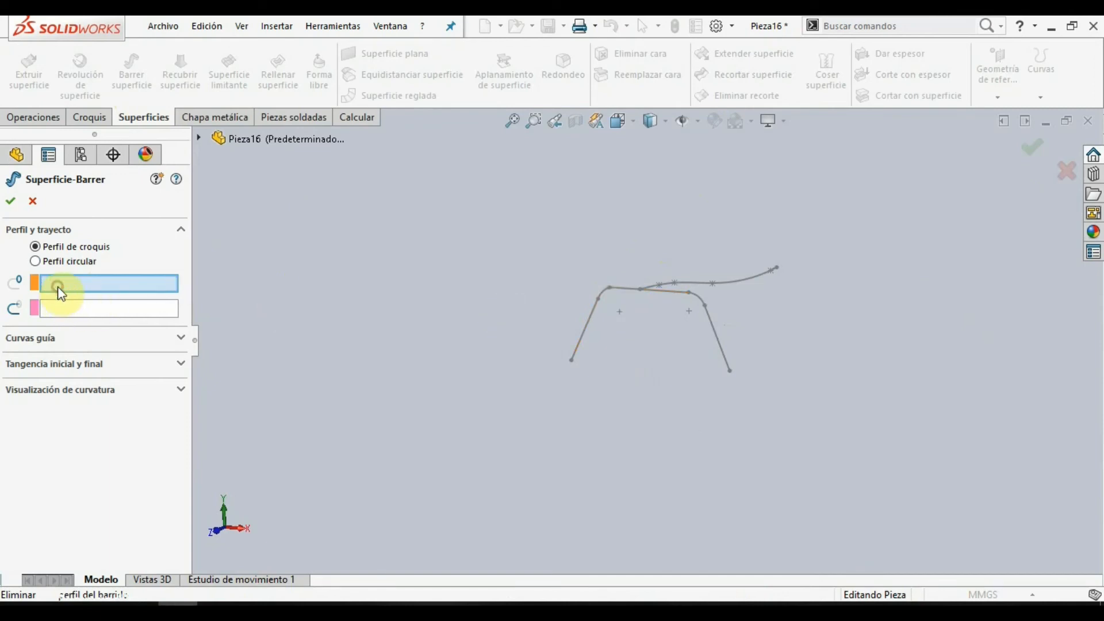
left_click(597, 316)
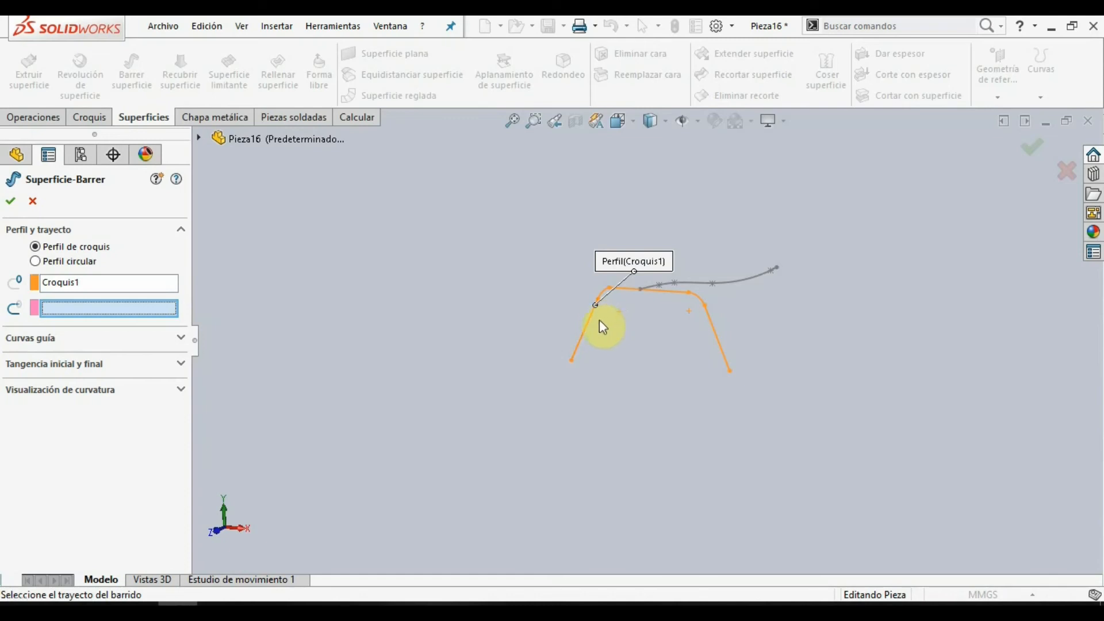
left_click(741, 283)
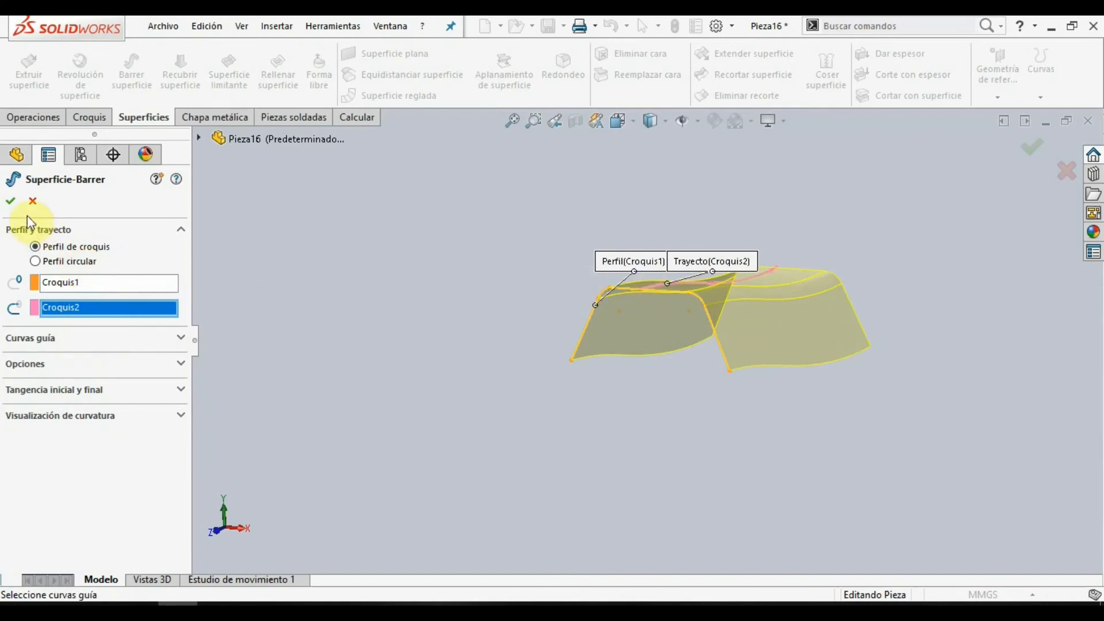
left_click(17, 204)
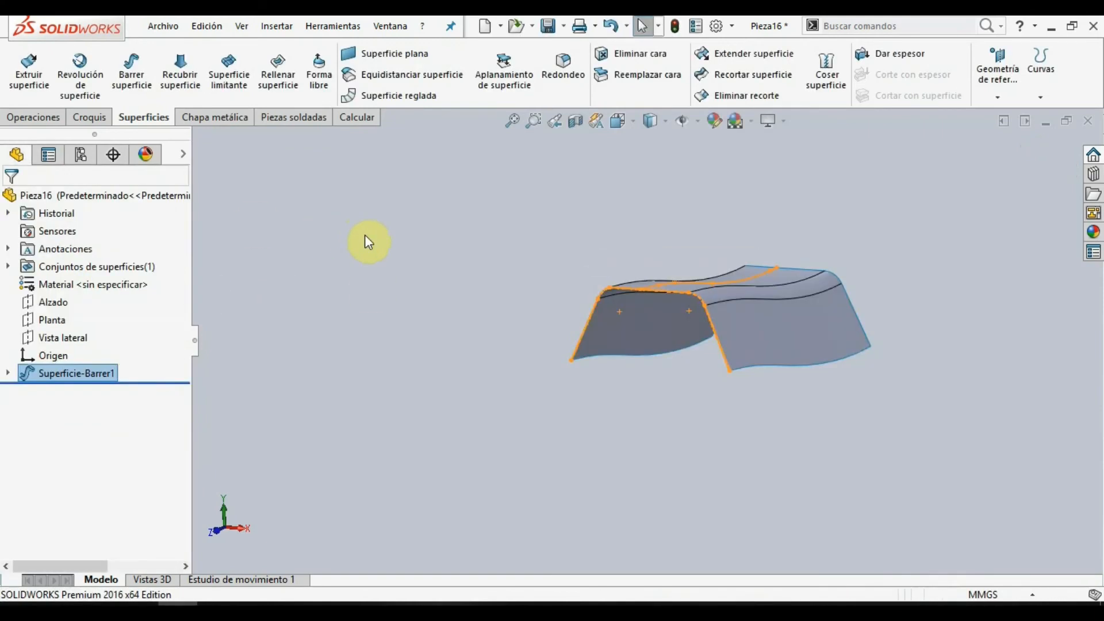
middle_click_drag(374, 241, 269, 237)
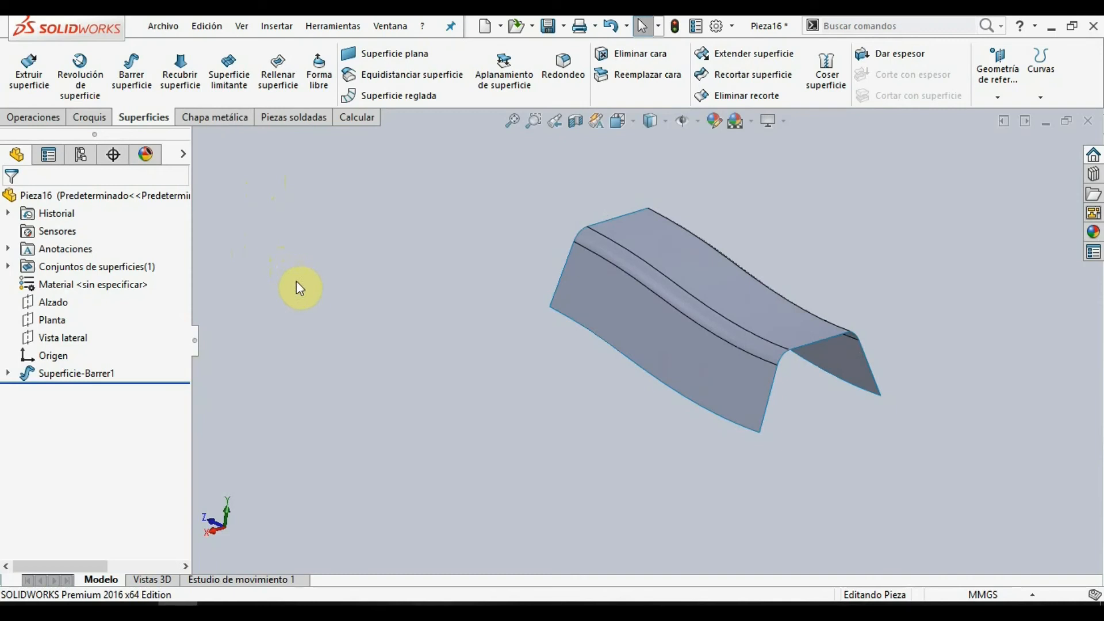
- Close the swept-surface part without saving it and create a new part document
left_click(1093, 126)
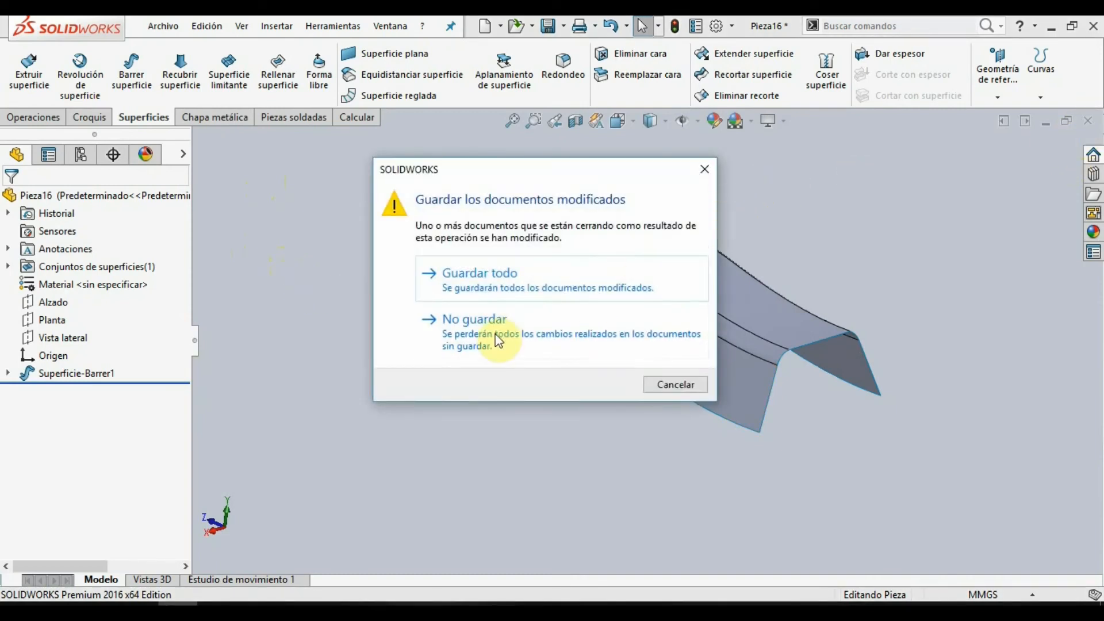
left_click(490, 339)
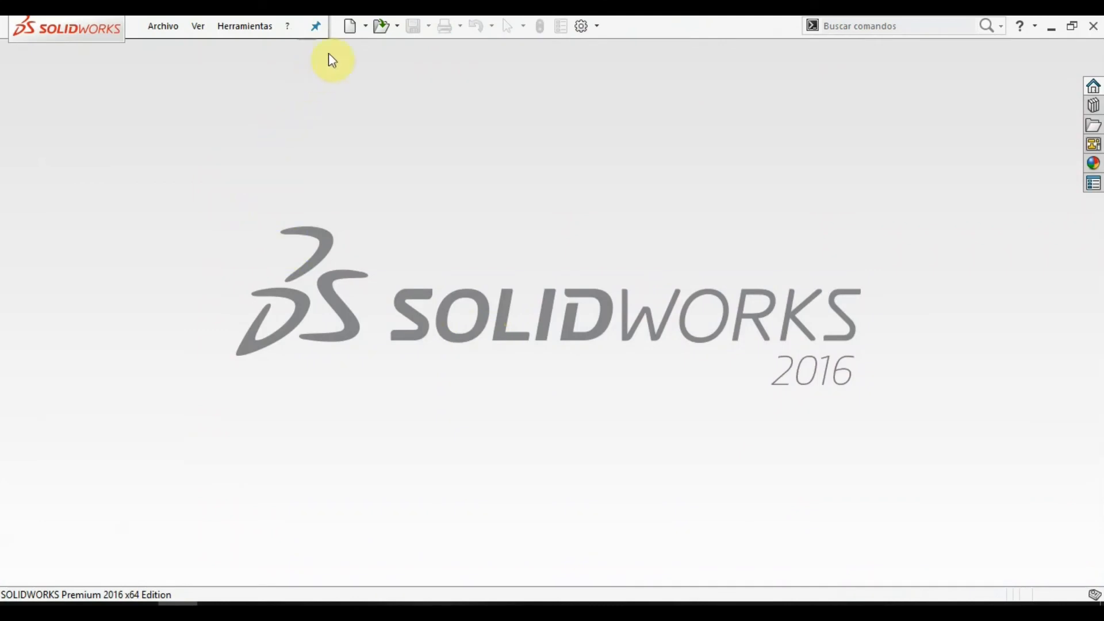
left_click(350, 33)
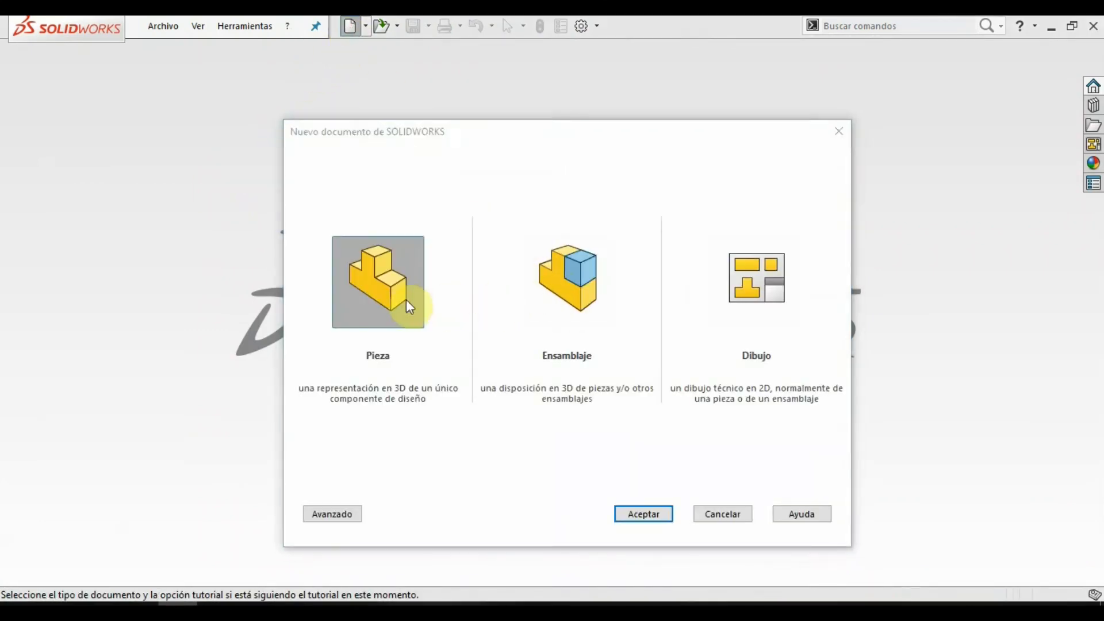
double_click(405, 299)
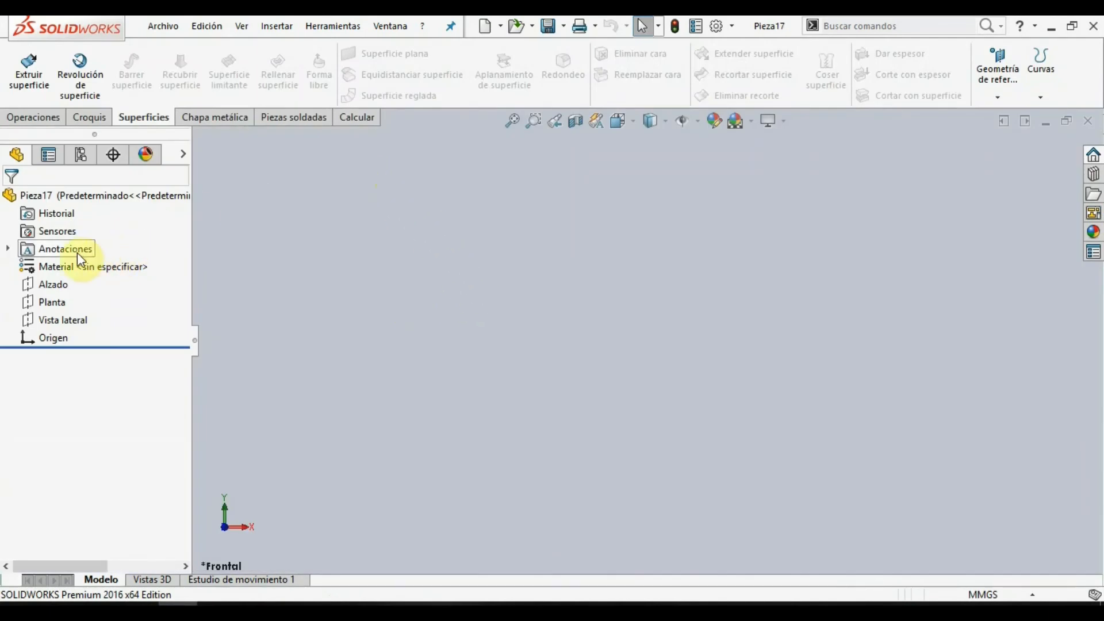
- On the Alzado plane, sketch an upright ellipse centred on the origin with semi-axes of about 42 mm and 29 mm, then close the sketch
left_click(62, 286)
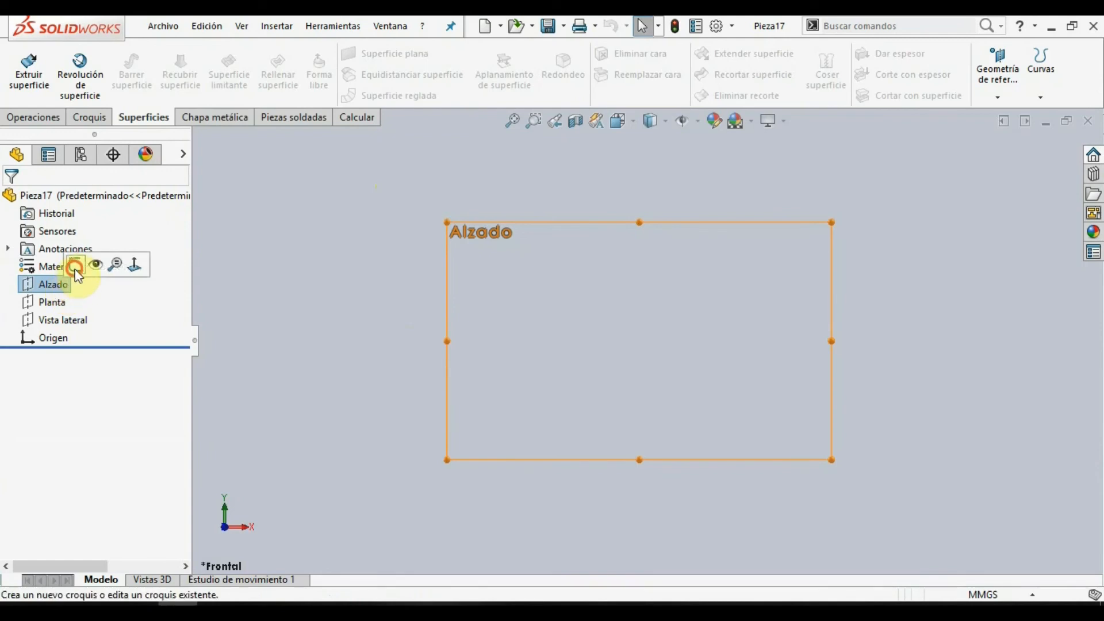
left_click(76, 268)
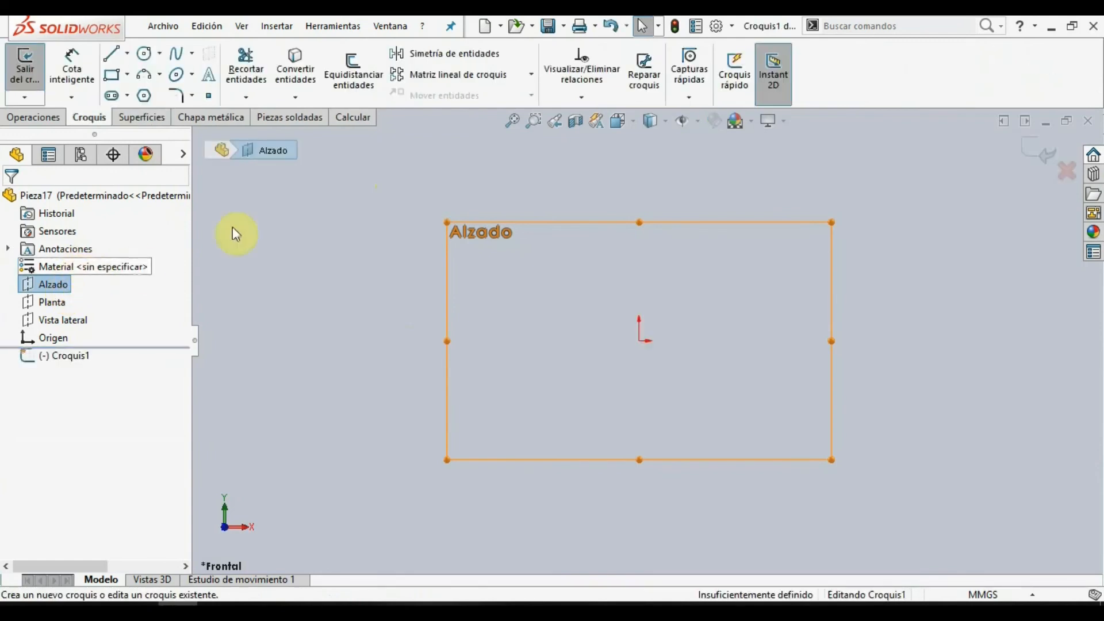
left_click(177, 80)
left_click(639, 342)
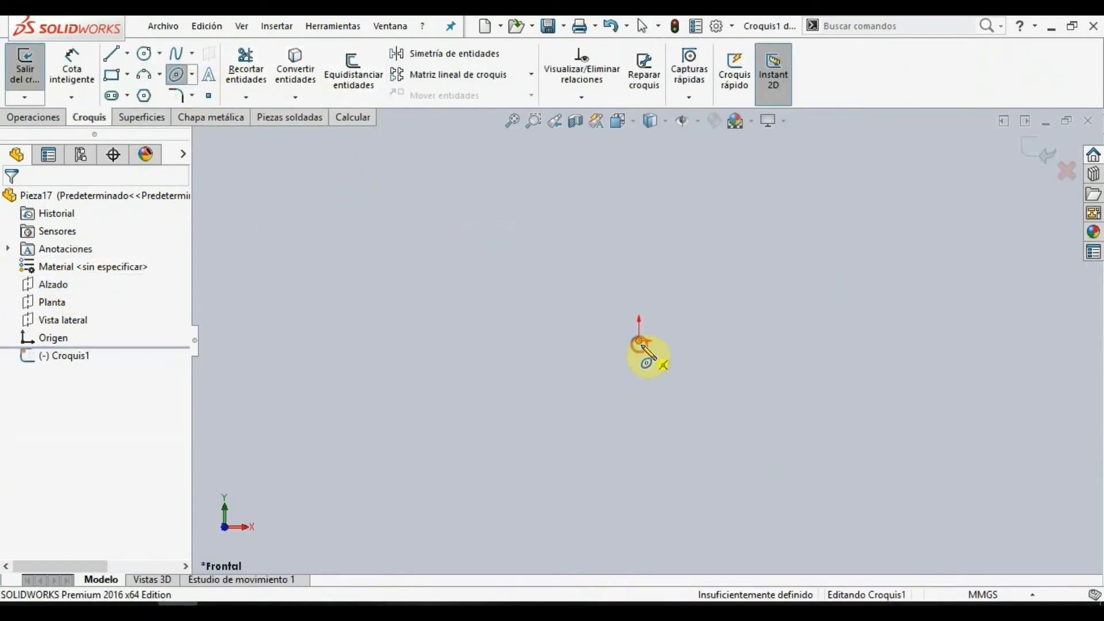
left_click(702, 341)
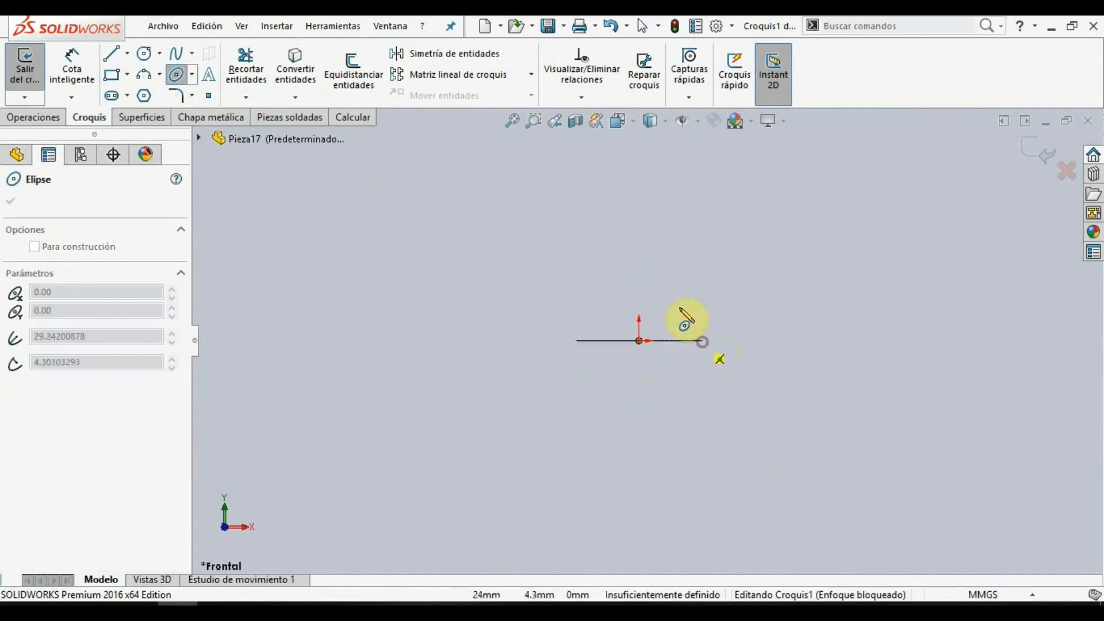
left_click(771, 254)
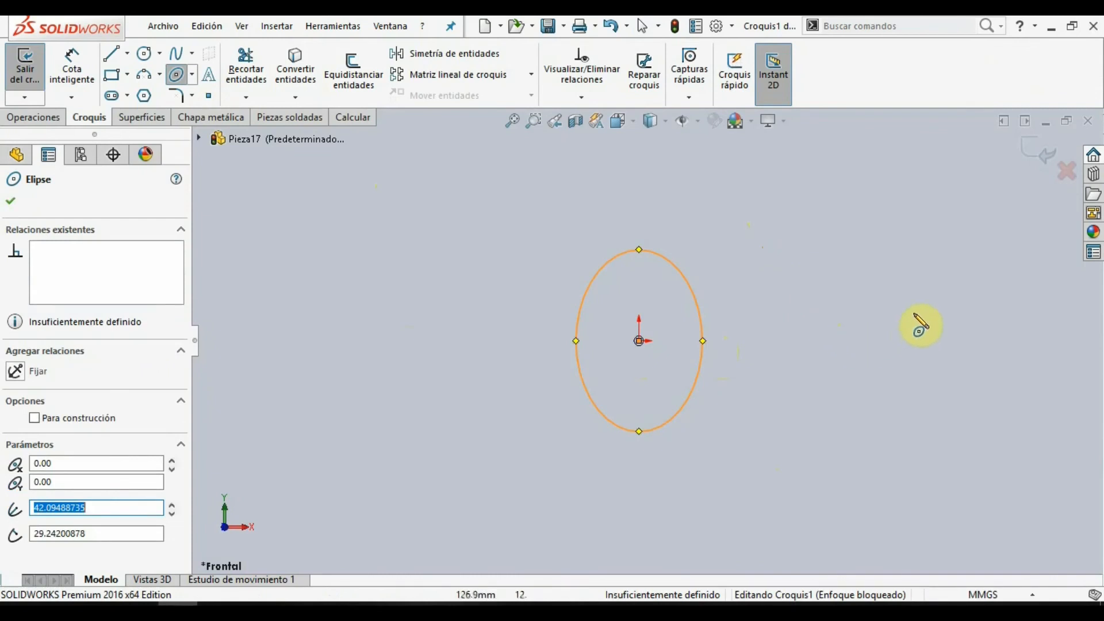
scroll(913, 314, "up", 3)
middle_click_drag(914, 314, 848, 371)
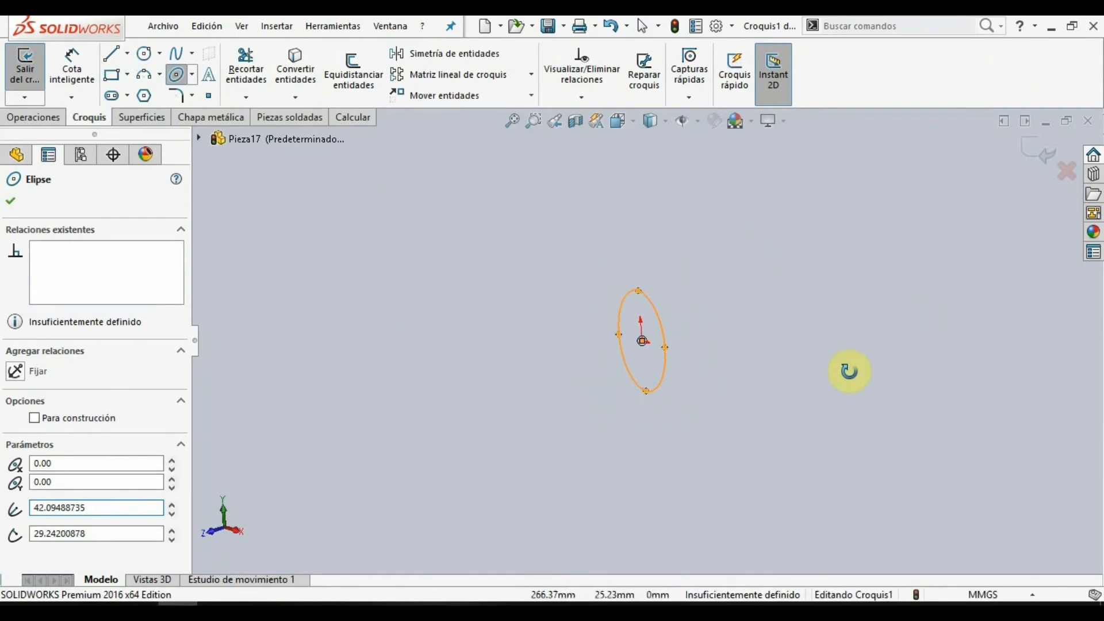
left_click(1032, 160)
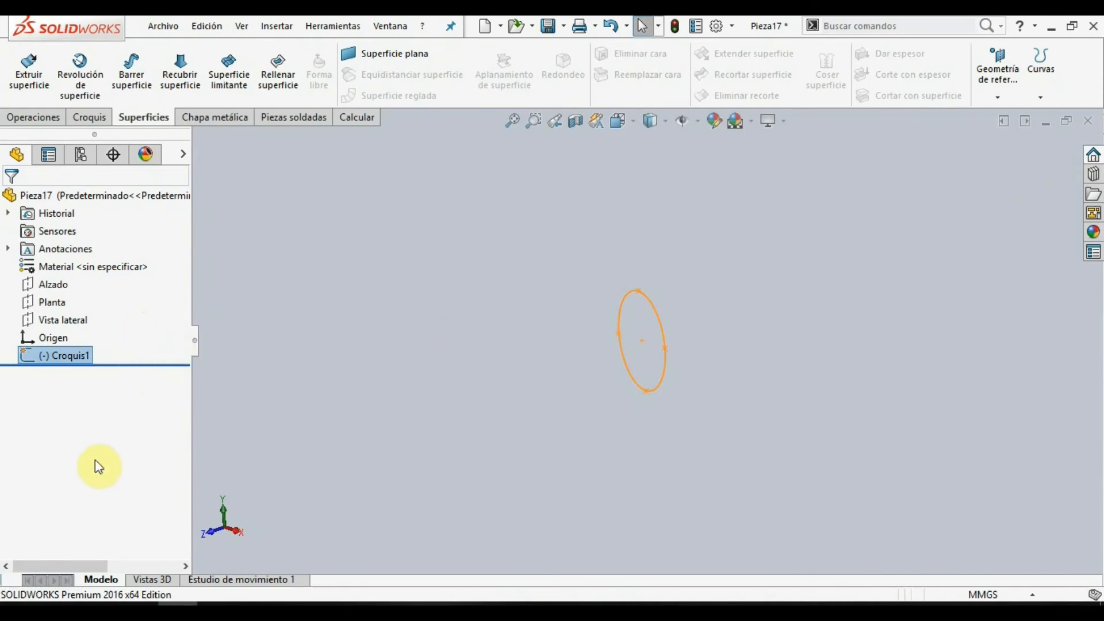
- On the Vista lateral plane, sketch a horizontal line about 182 mm long, starting about 48 mm above the origin, just above the ellipse
right_click(61, 320)
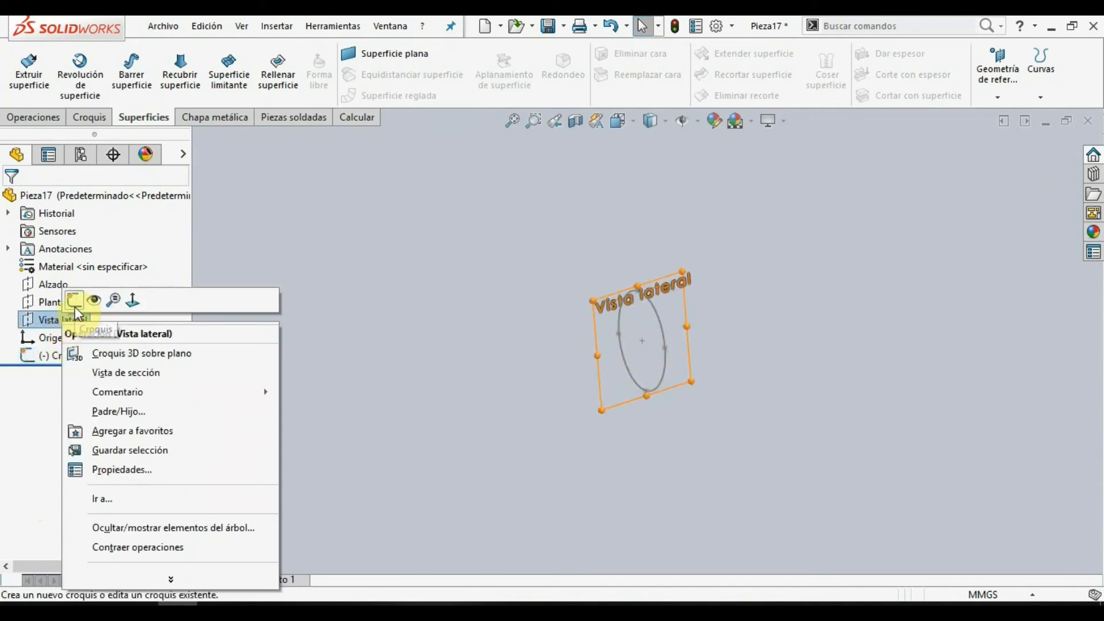
left_click(75, 306)
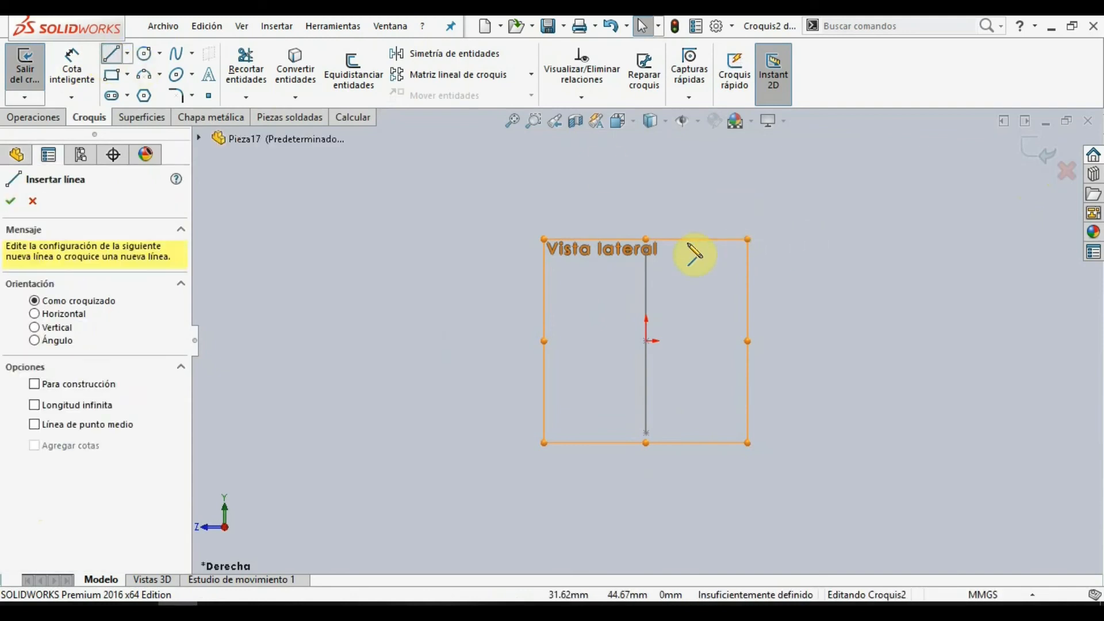
left_click(646, 240)
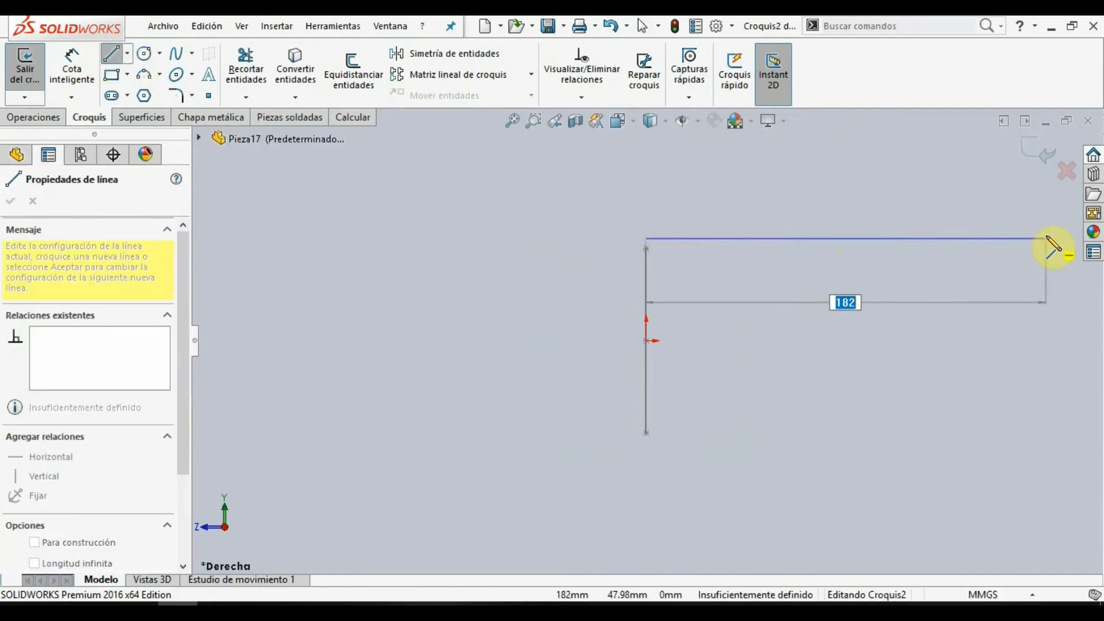
left_click(1047, 237)
key("Escape")
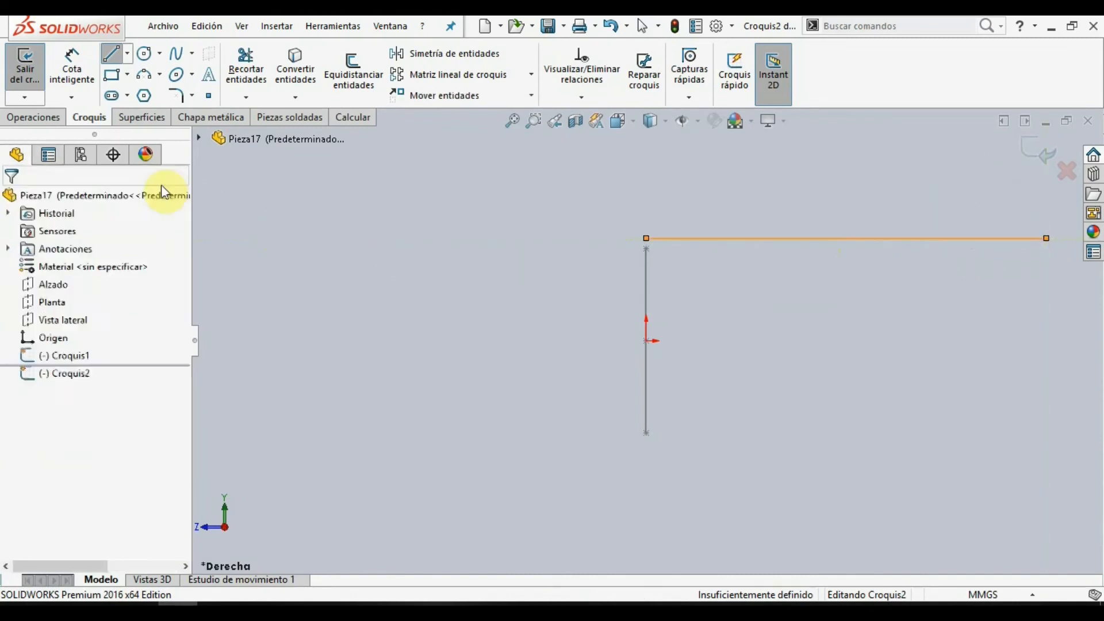
- Draw a wavy seven-point spline from the ellipse's lowest point to roughly below the far end of the horizontal line
left_click(177, 54)
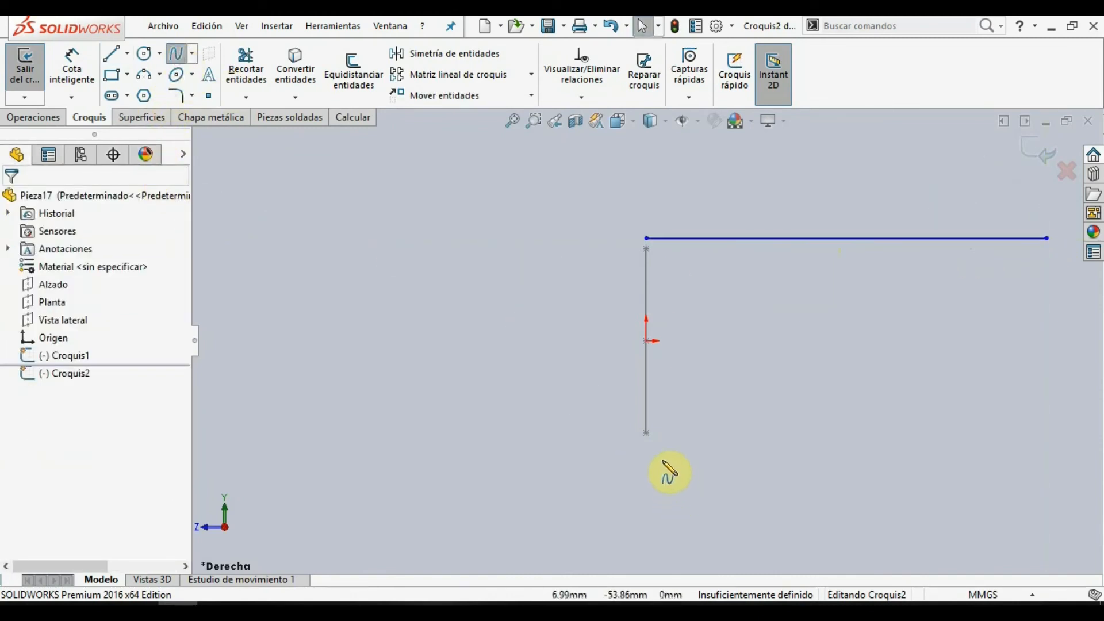
left_click(646, 432)
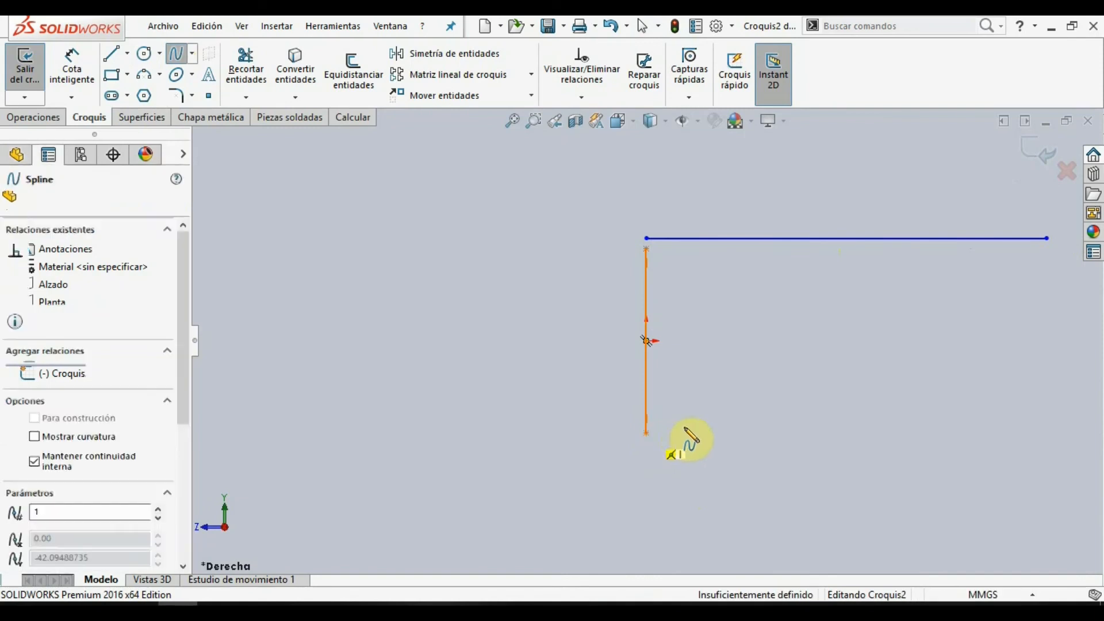
left_click(703, 404)
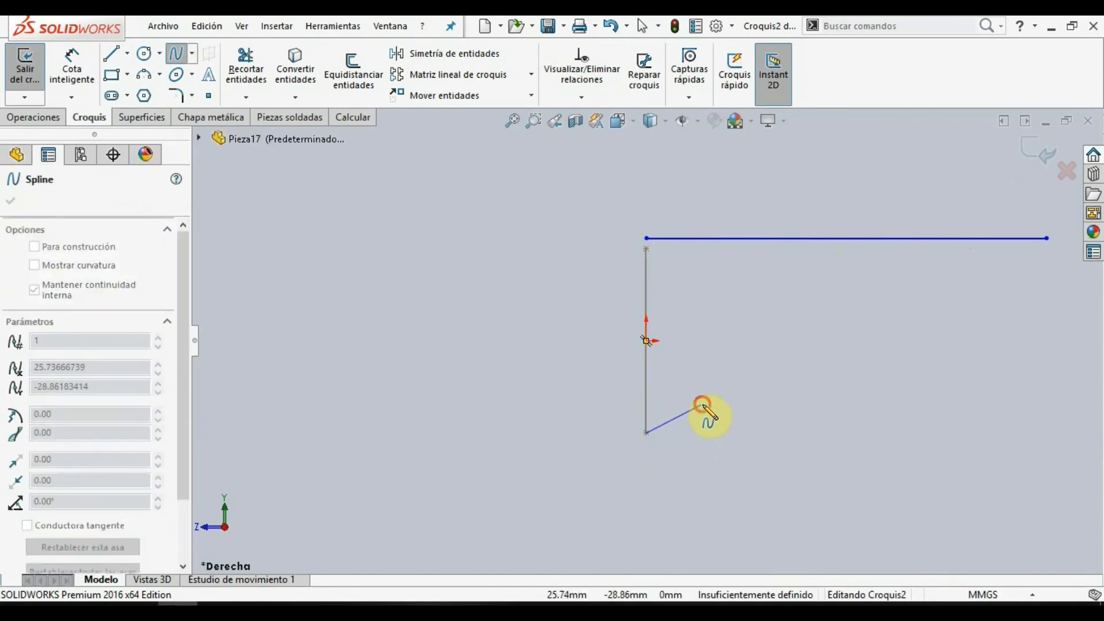
left_click(762, 432)
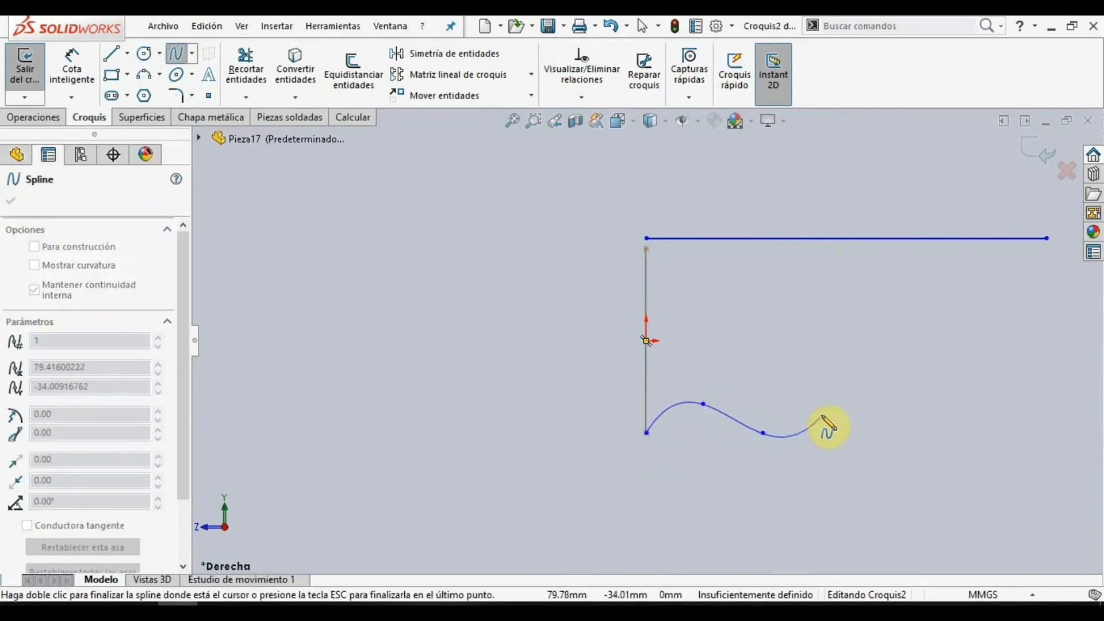
left_click(841, 406)
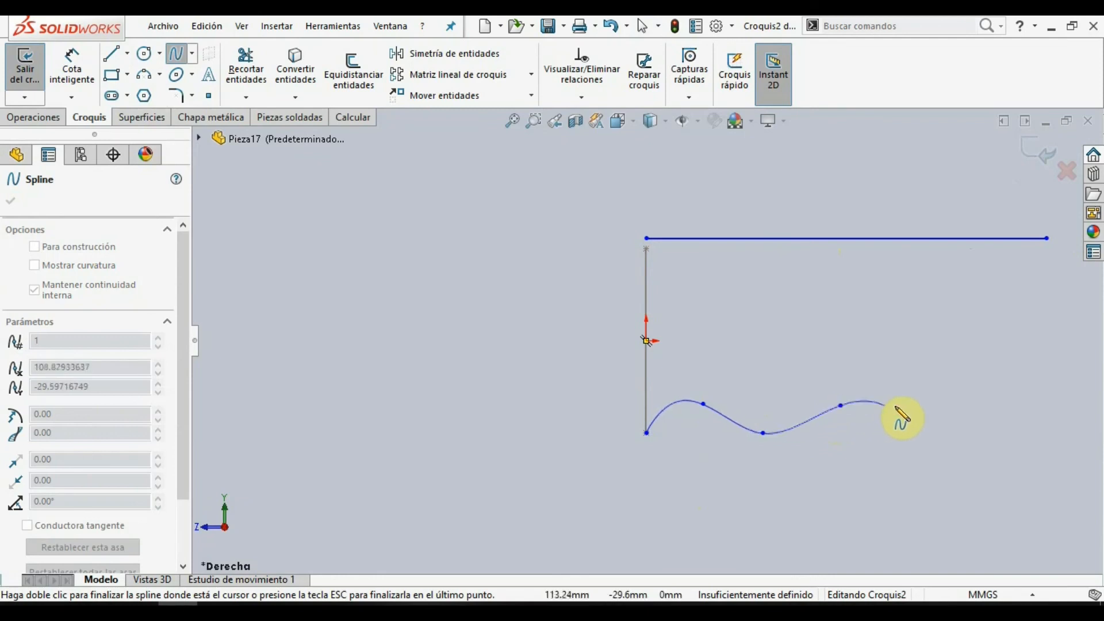
left_click(928, 433)
left_click(993, 405)
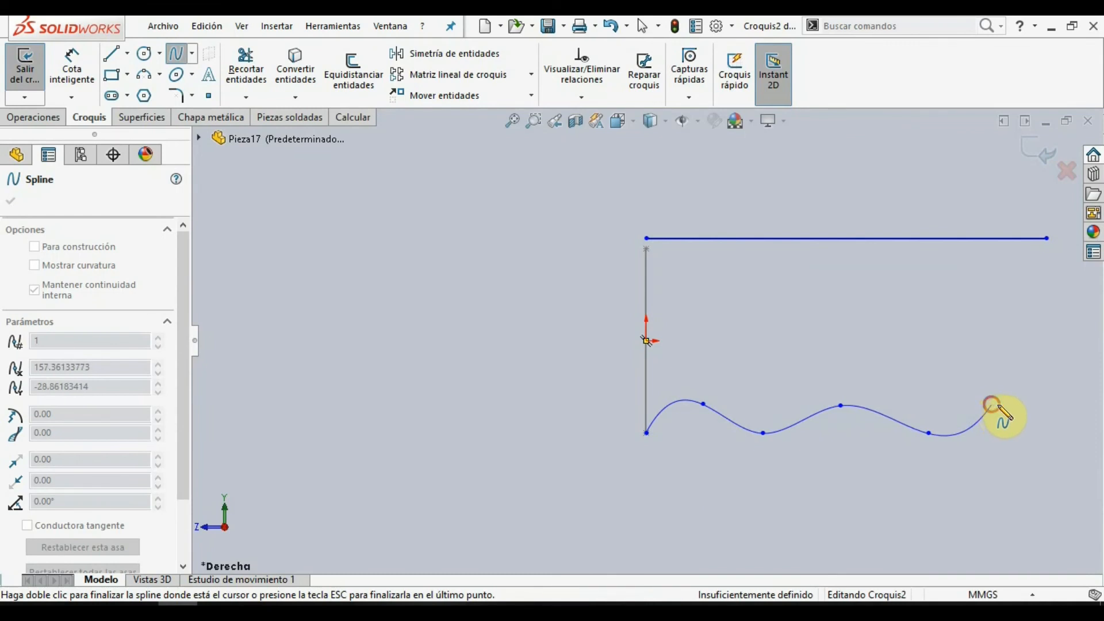
double_click(1047, 422)
key("Escape")
middle_click_drag(700, 510, 732, 542)
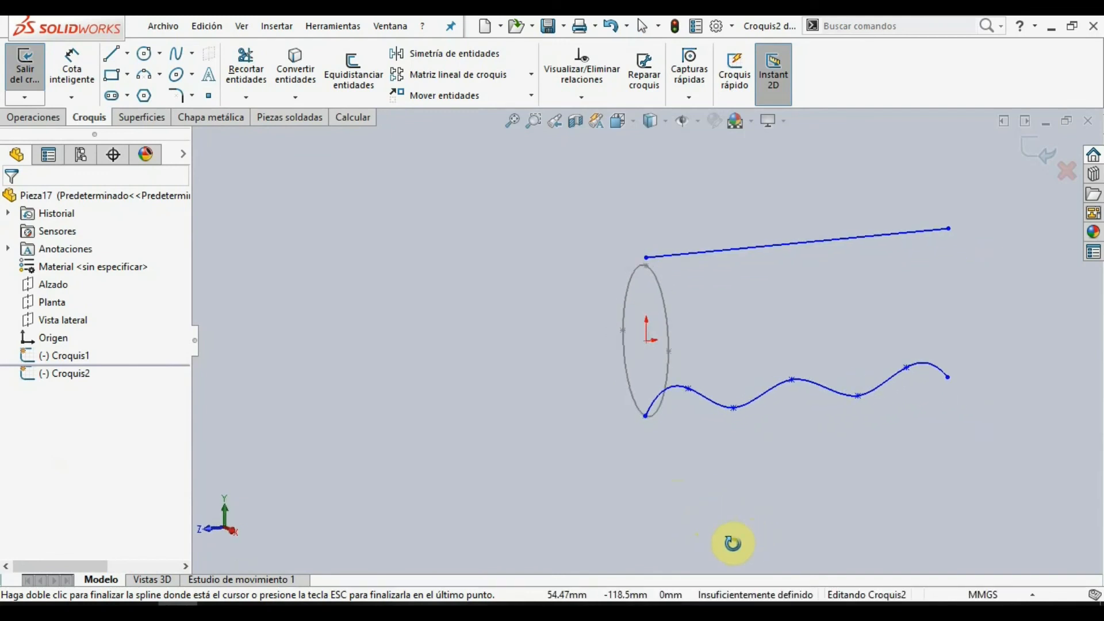
scroll(667, 266, "down", 3)
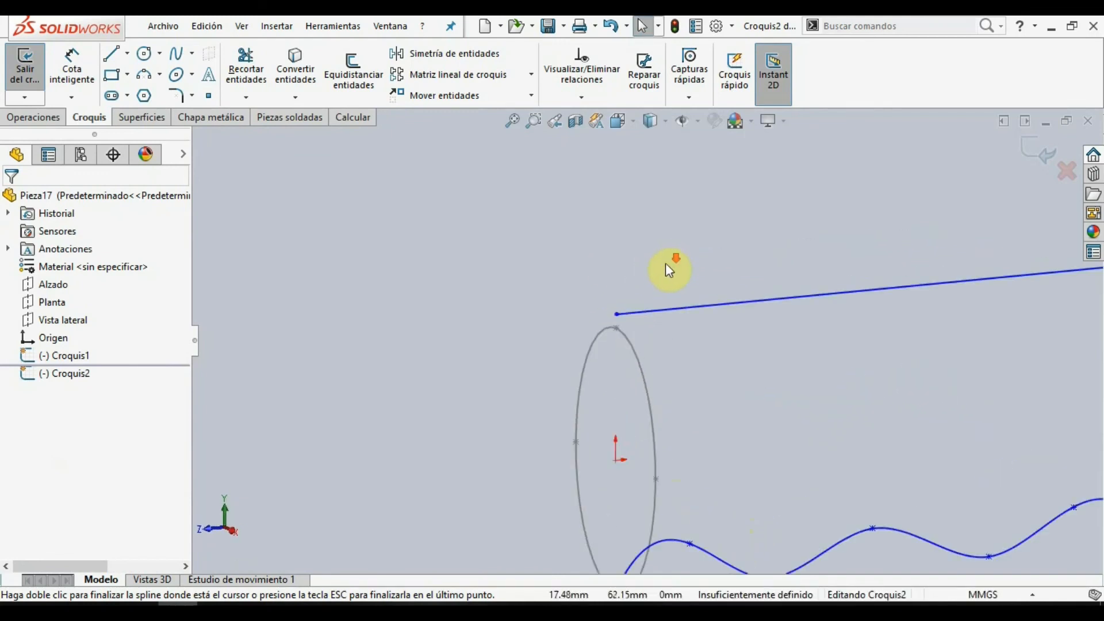
- Make the straight line's start point coincident with the ellipse's uppermost point, and close the sketch
left_click(617, 315)
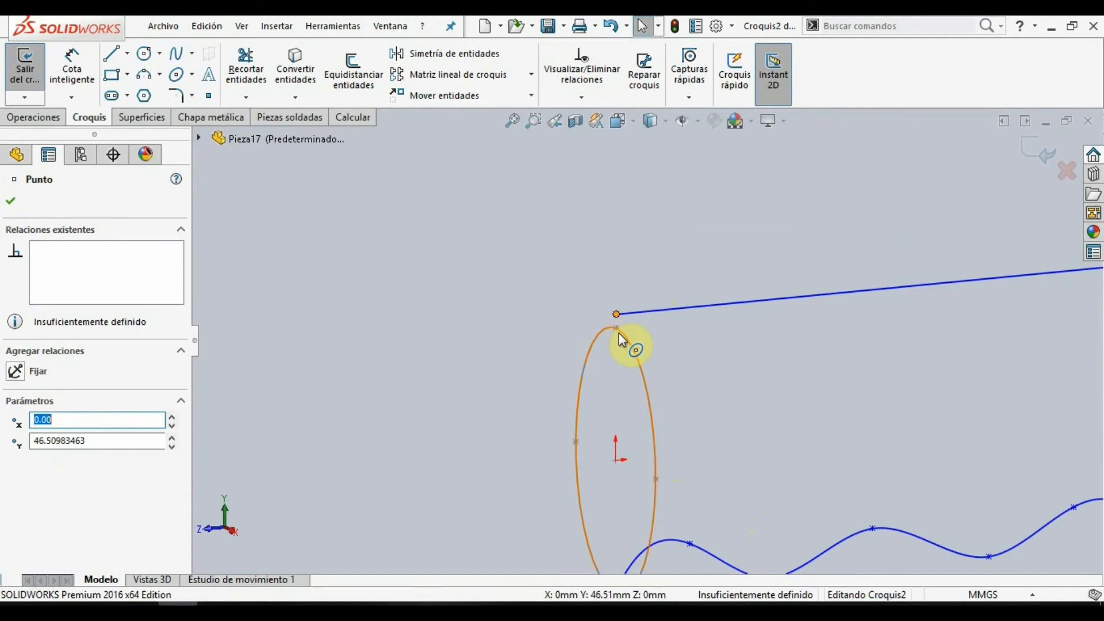
left_click(618, 330, "ctrl")
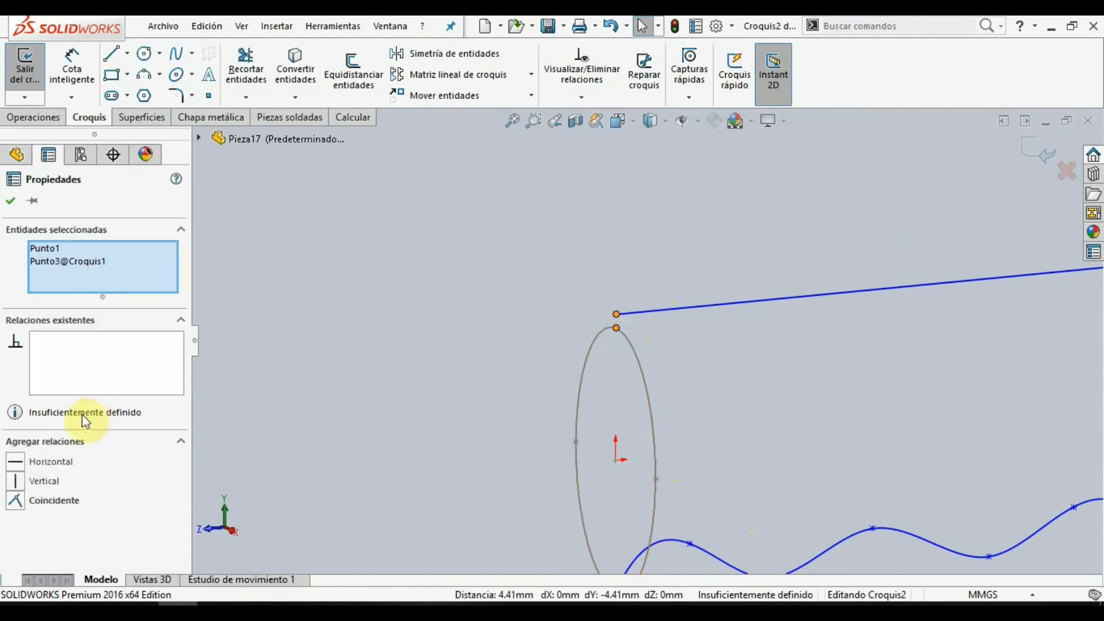
left_click(16, 501)
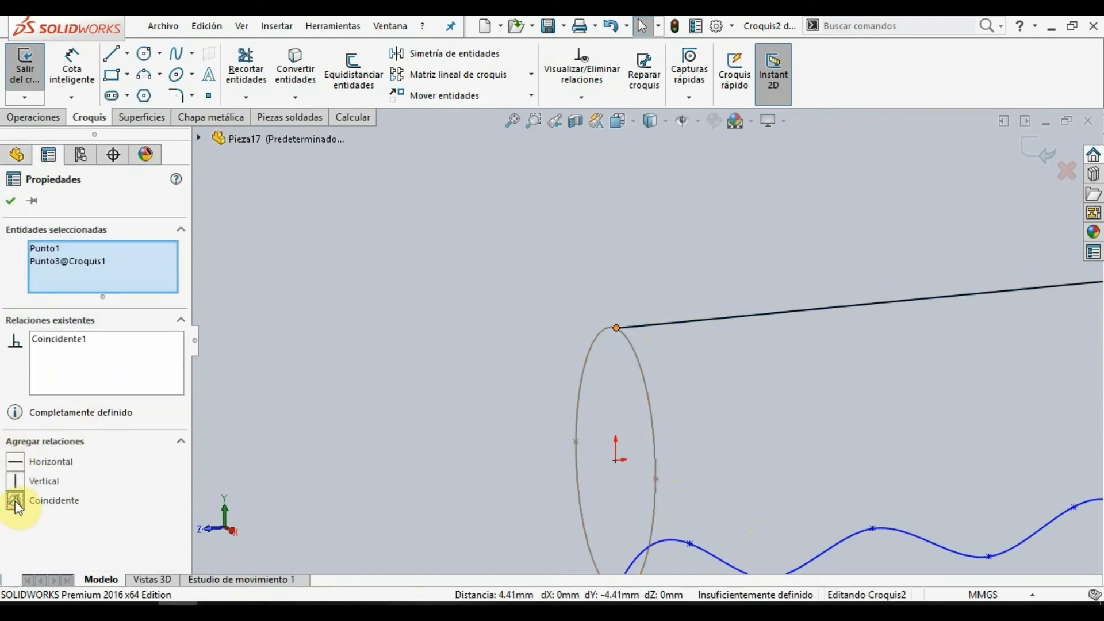
left_click(201, 456)
key("z")
key("z")
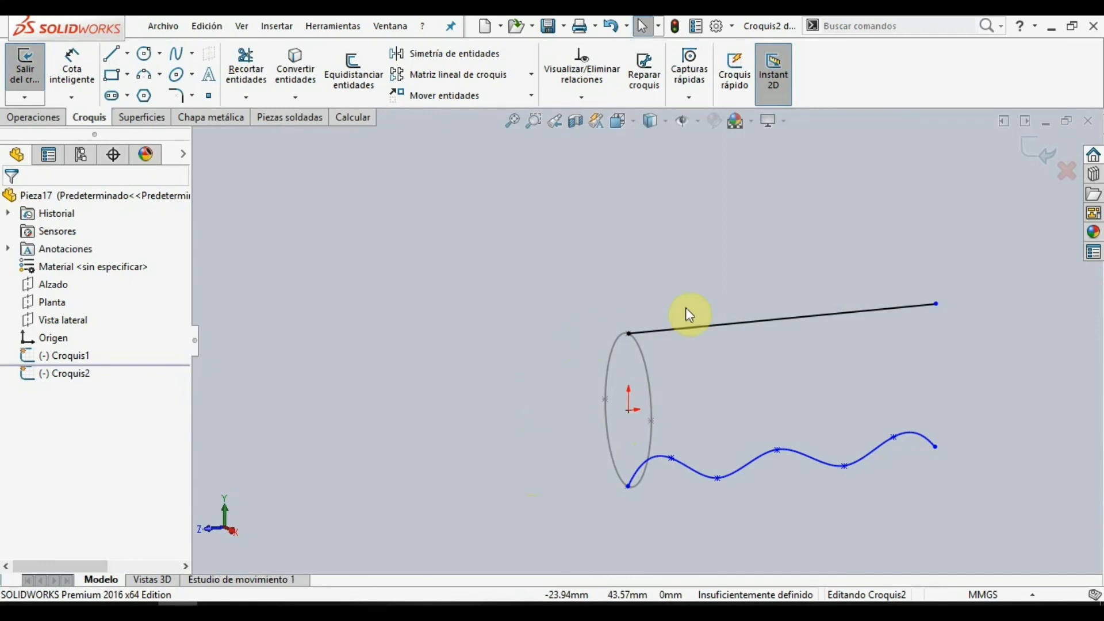
left_click(1028, 163)
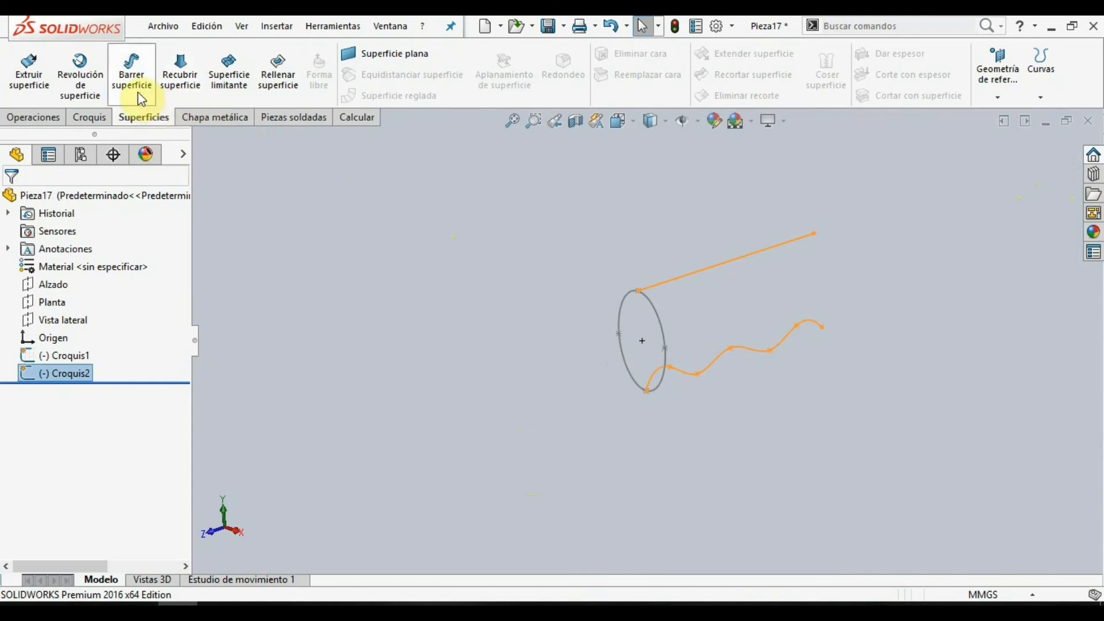
left_click(137, 89)
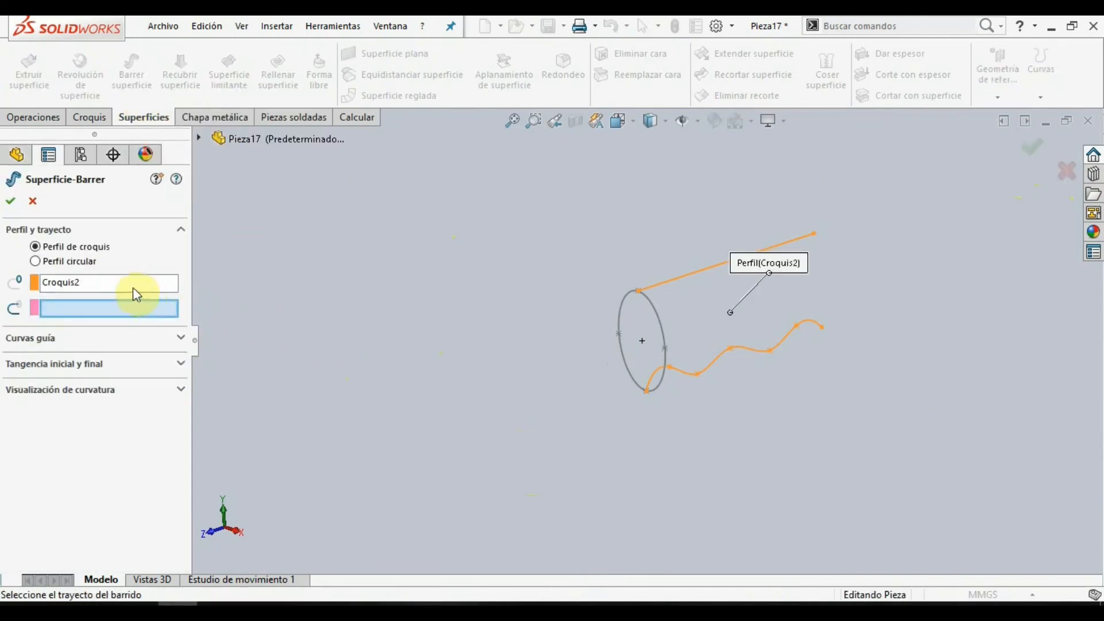
right_click(107, 285)
left_click(150, 315)
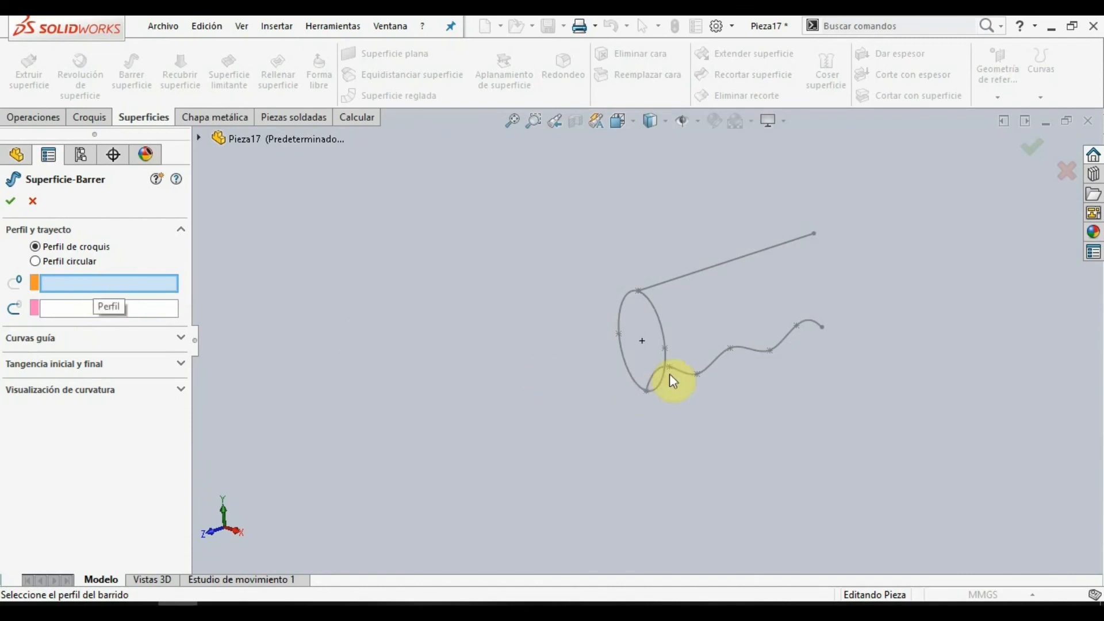
left_click(664, 325)
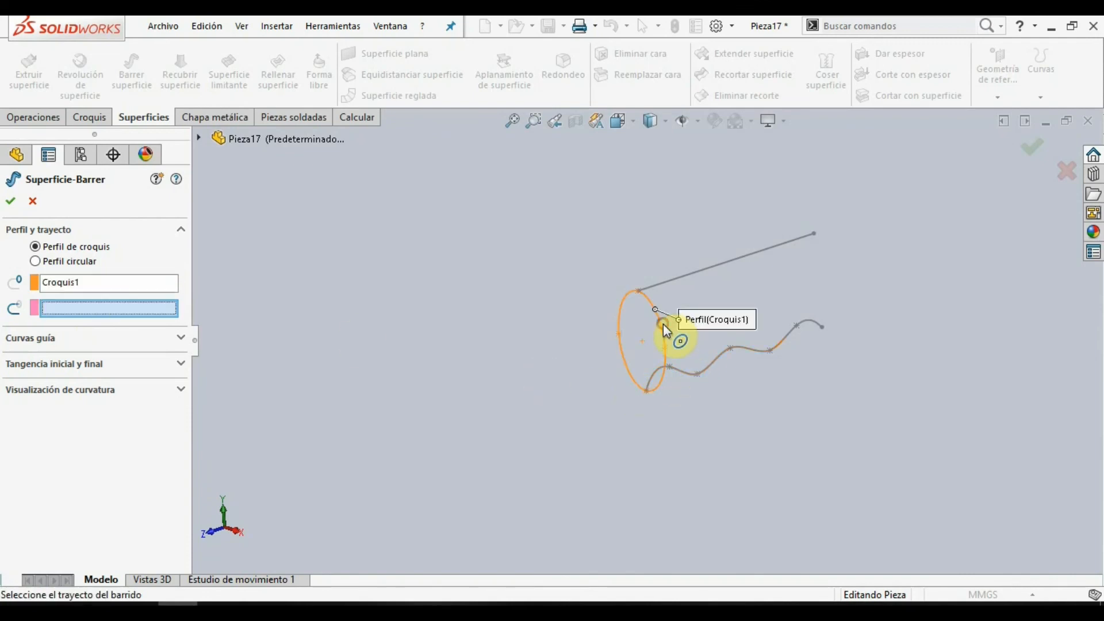
left_click(150, 348)
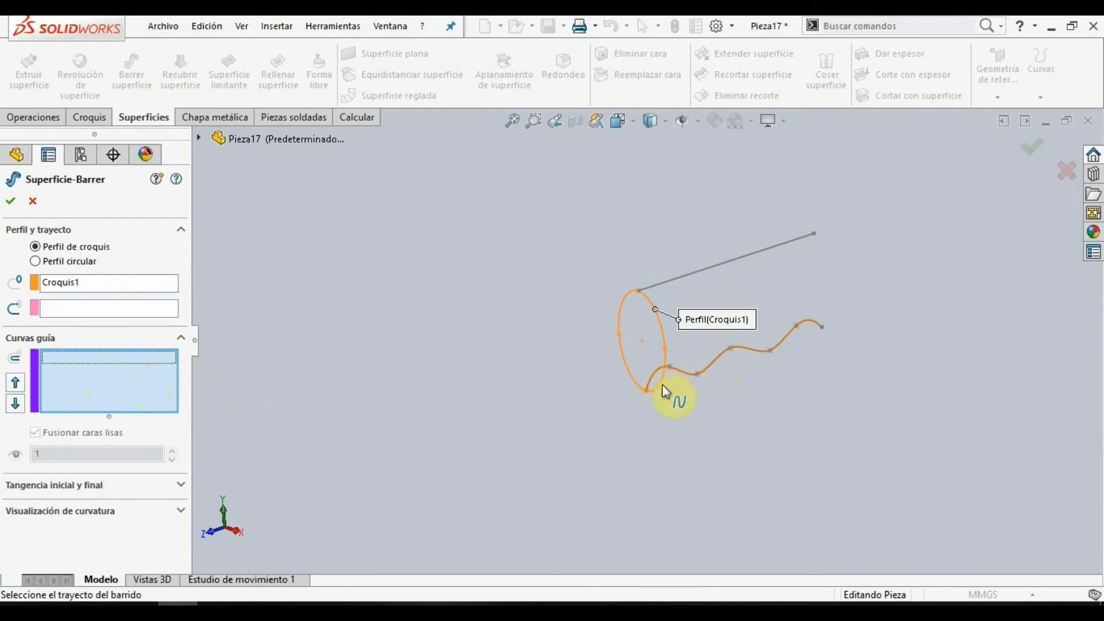
right_click(683, 373)
key("Escape")
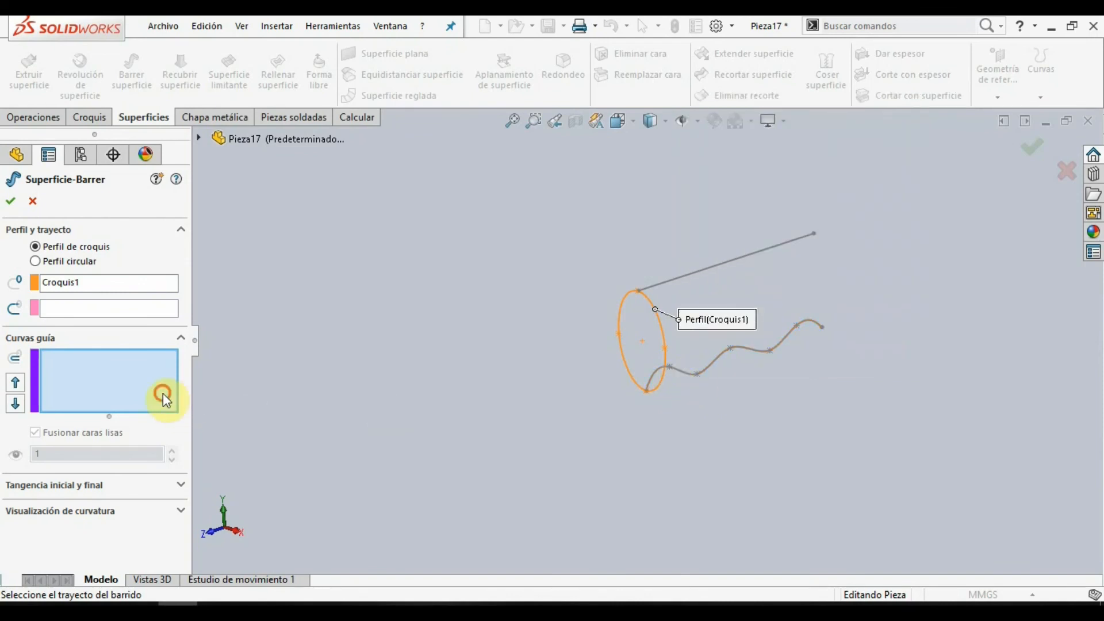
left_click(116, 312)
left_click(100, 310)
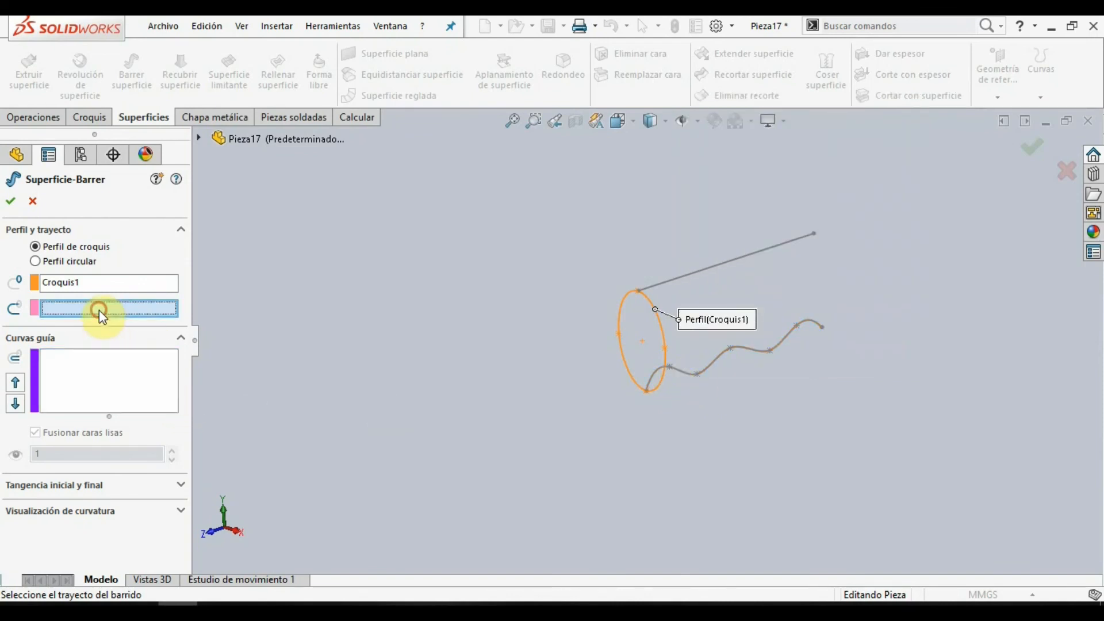
left_click(705, 274)
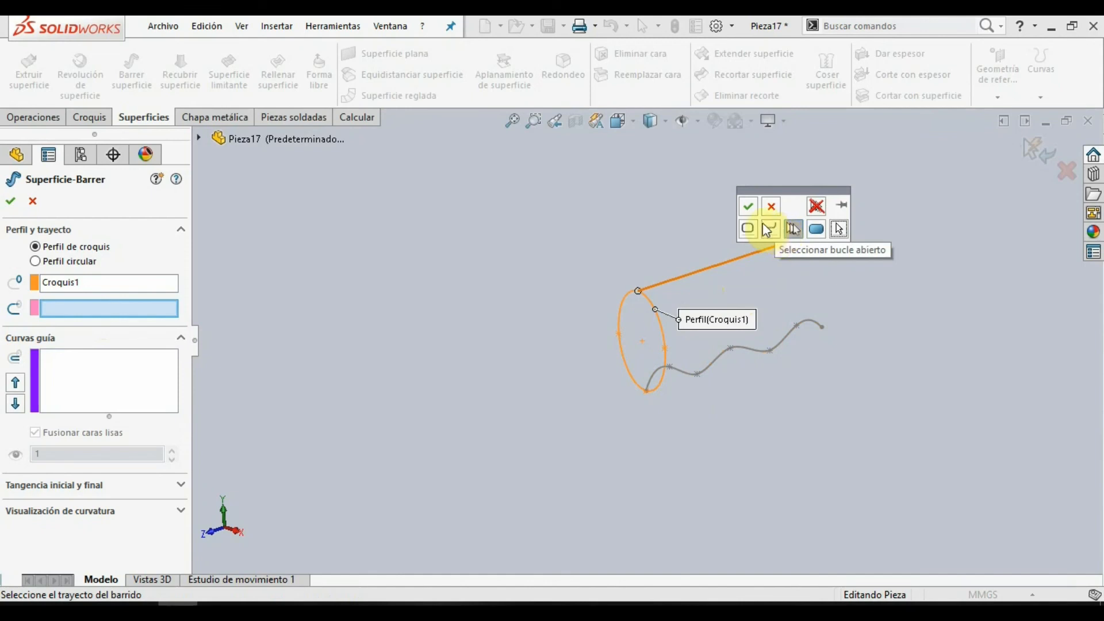
left_click(746, 208)
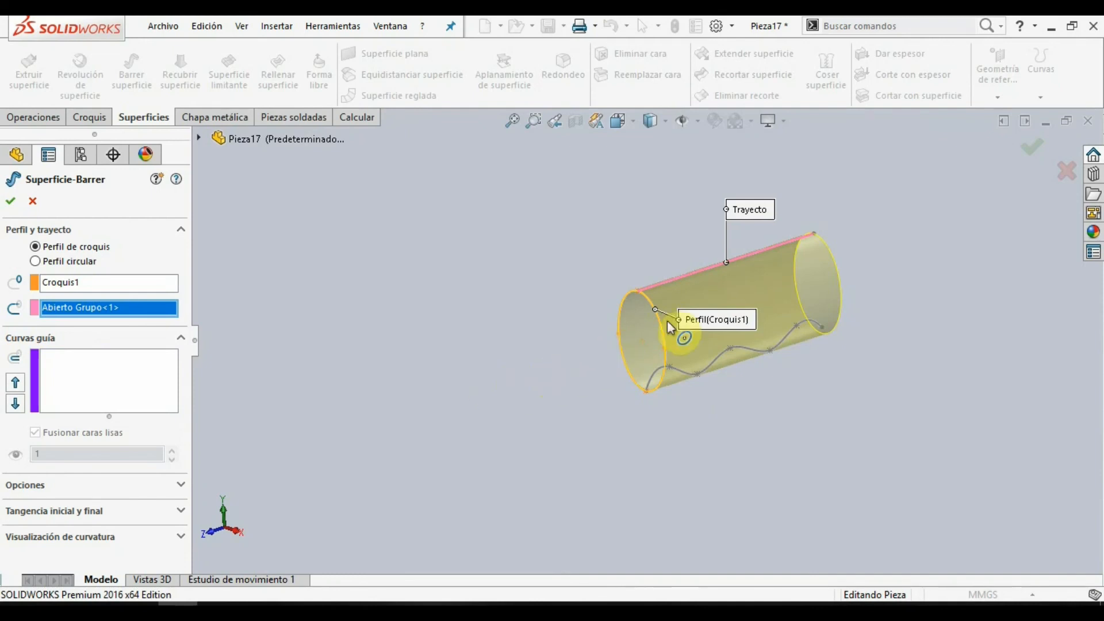
left_click(33, 201)
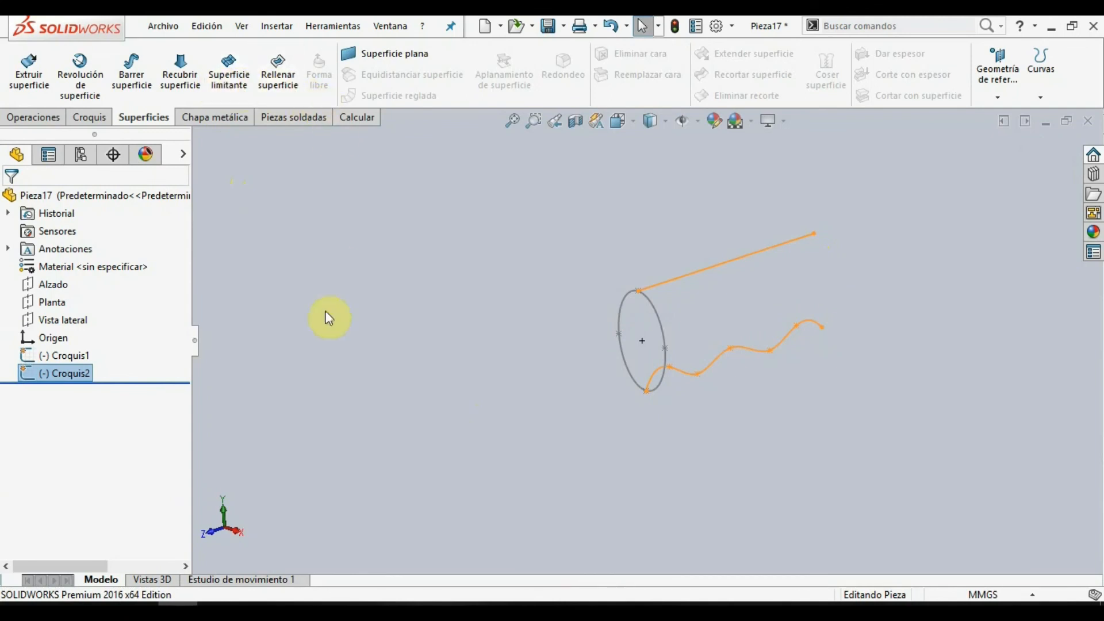
- Start a swept surface with the ellipse sketch as its profile and open its guide curve options
left_click(131, 72)
right_click(95, 281)
left_click(136, 314)
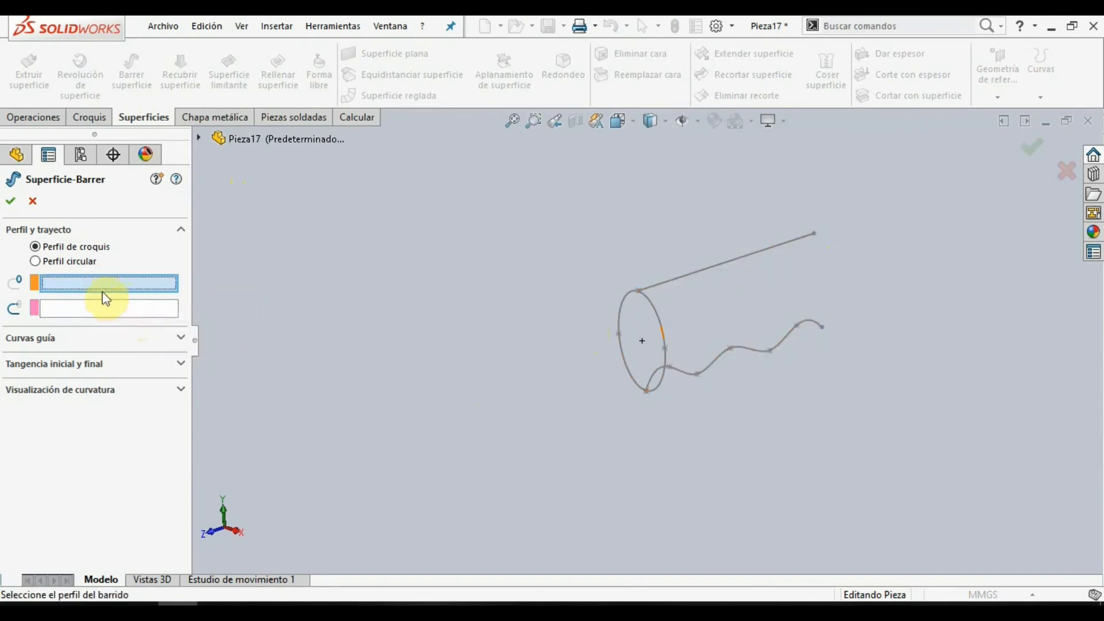
left_click(665, 334)
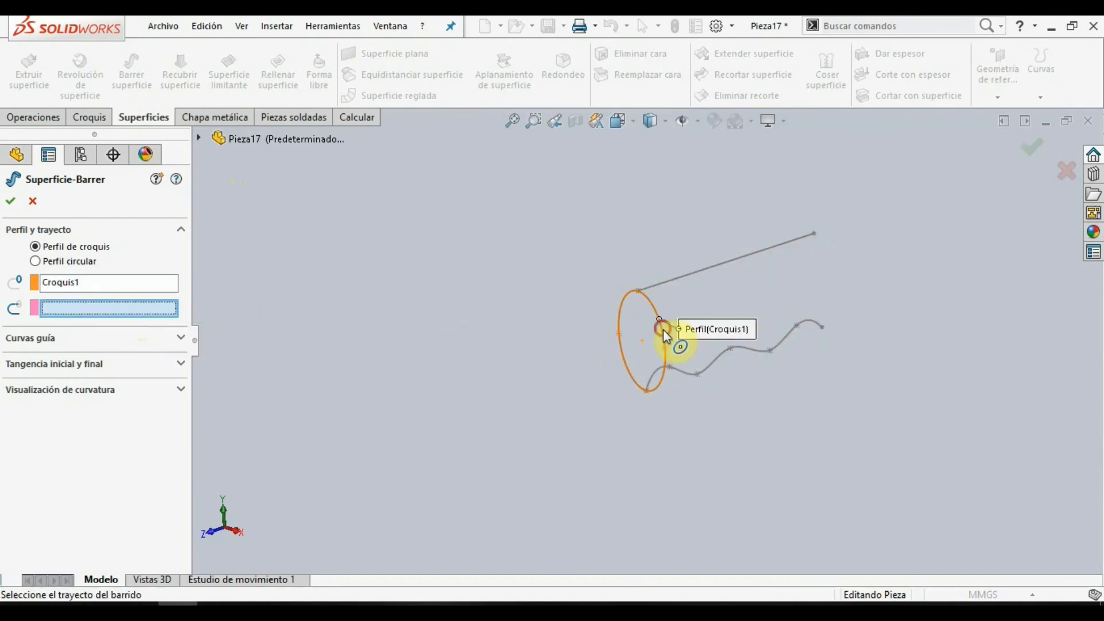
middle_click_drag(431, 453, 395, 501)
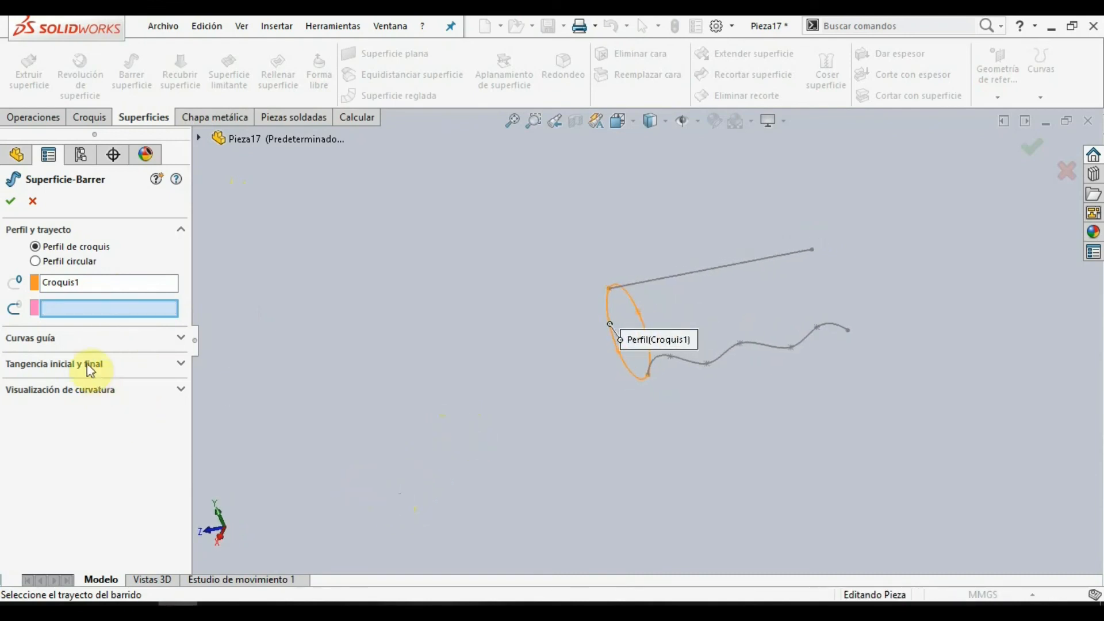
left_click(79, 345)
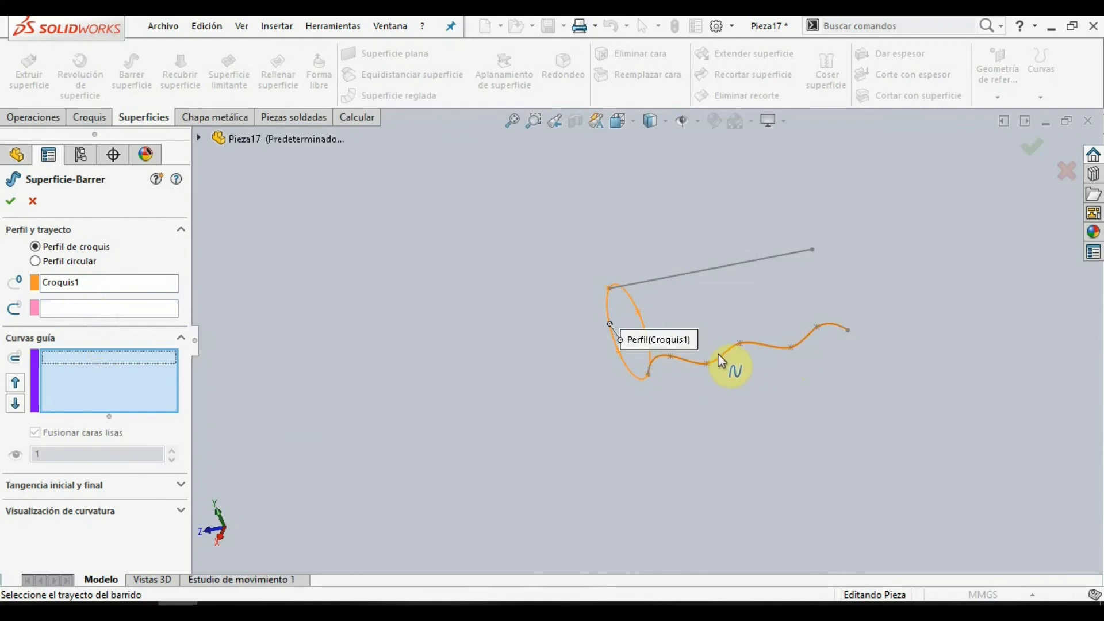
- Try to pick the wavy spline directly as the sweep's guide curve
mouse_move(723, 362)
middle_mouse_down()
mouse_move(702, 377)
mouse_move(676, 365)
mouse_move(714, 370)
middle_mouse_up()
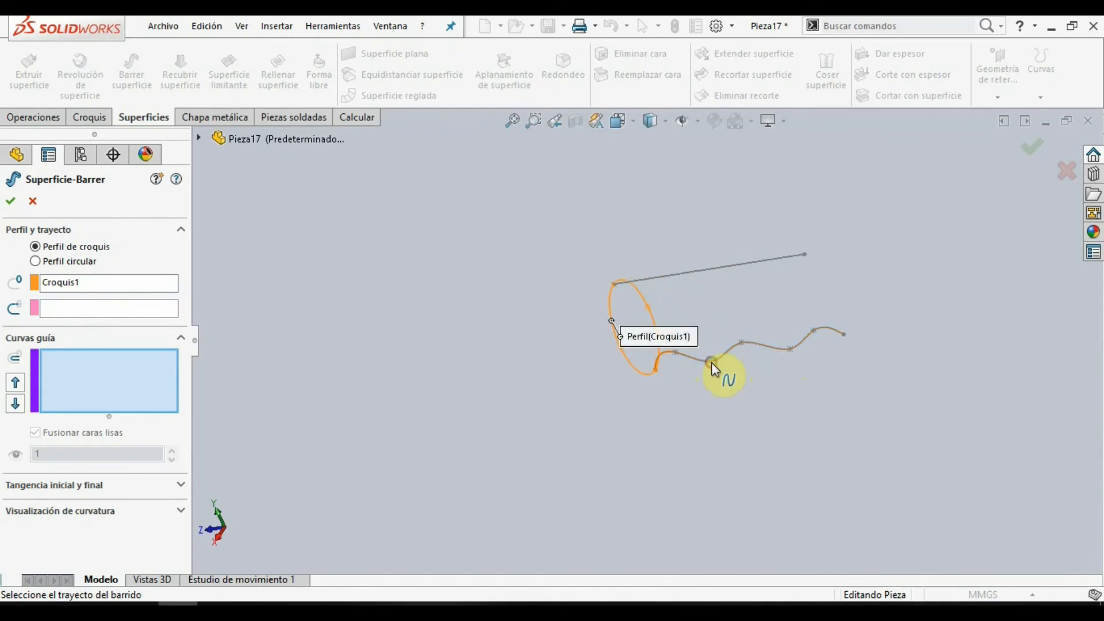
left_click(155, 384)
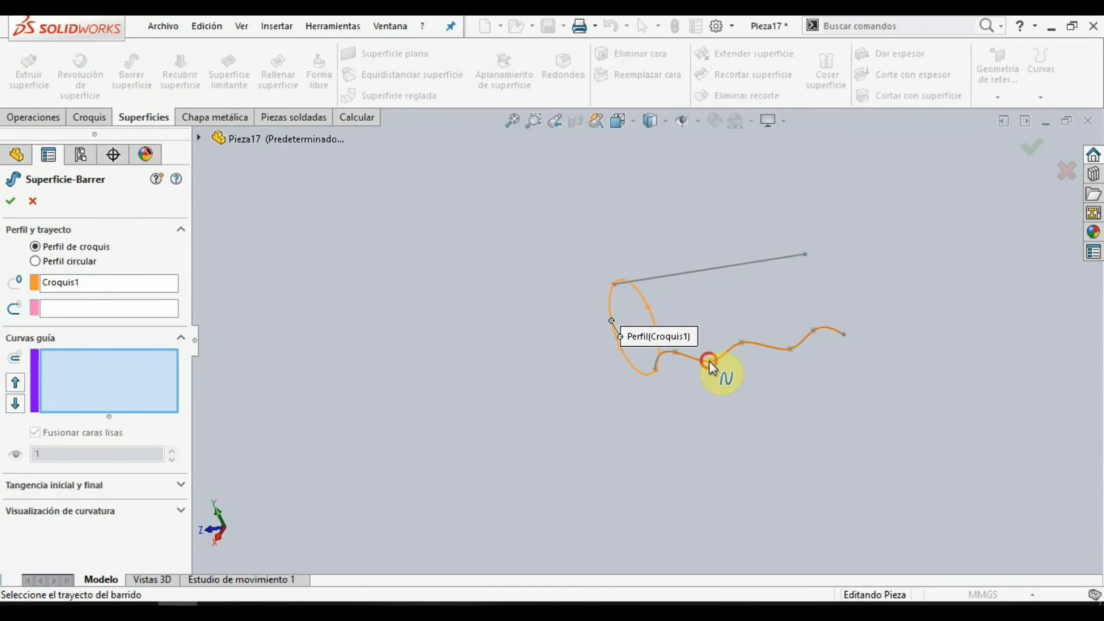
left_click(129, 396)
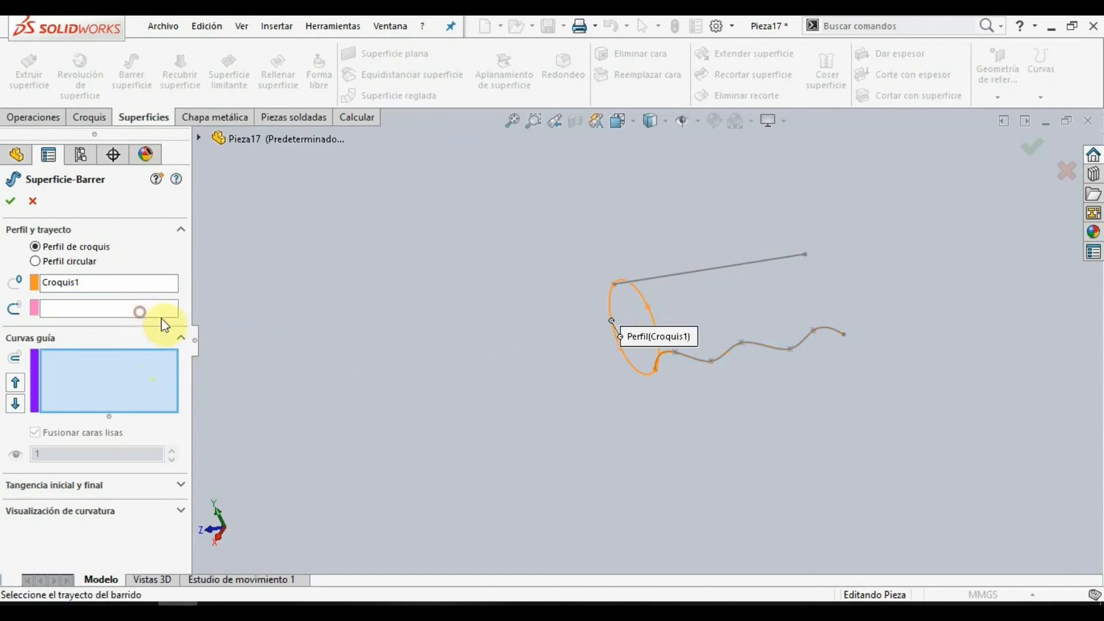
right_click(686, 357)
left_click(686, 354)
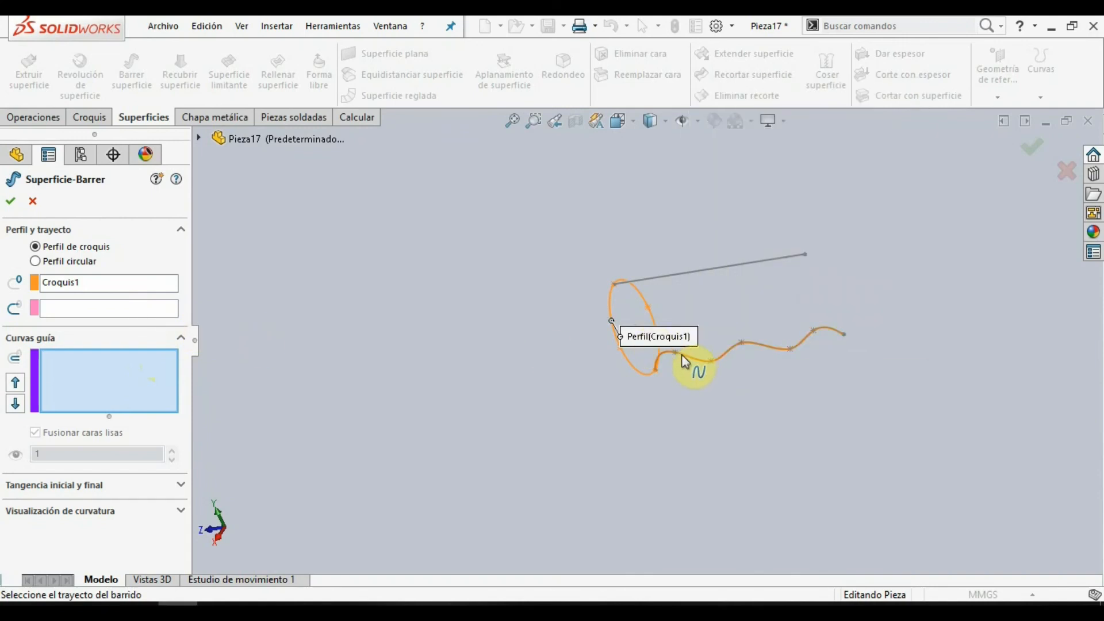
left_click(140, 316)
left_click(133, 311)
- Select the wavy spline as a group on its own and assign it as the sweep's guide curve
left_click(688, 361)
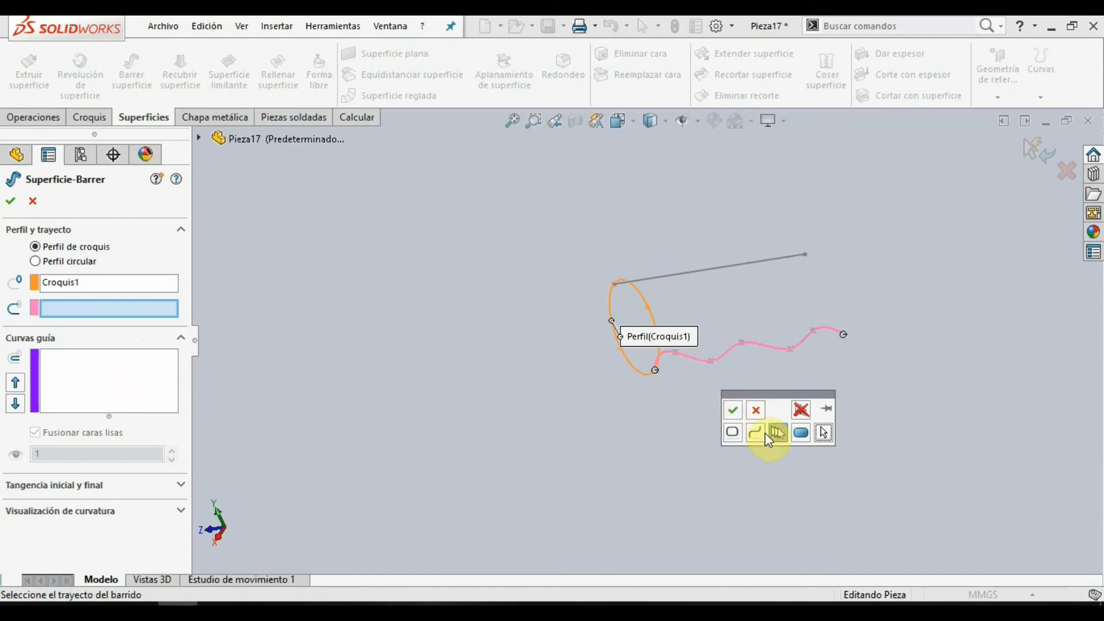
left_click(86, 368)
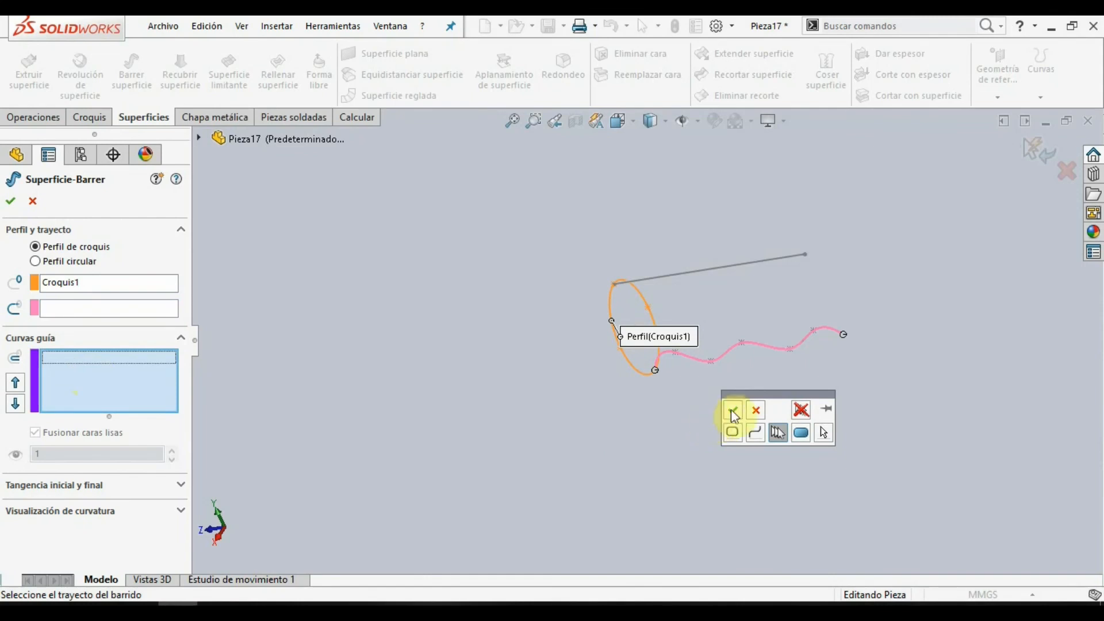
left_click(778, 432)
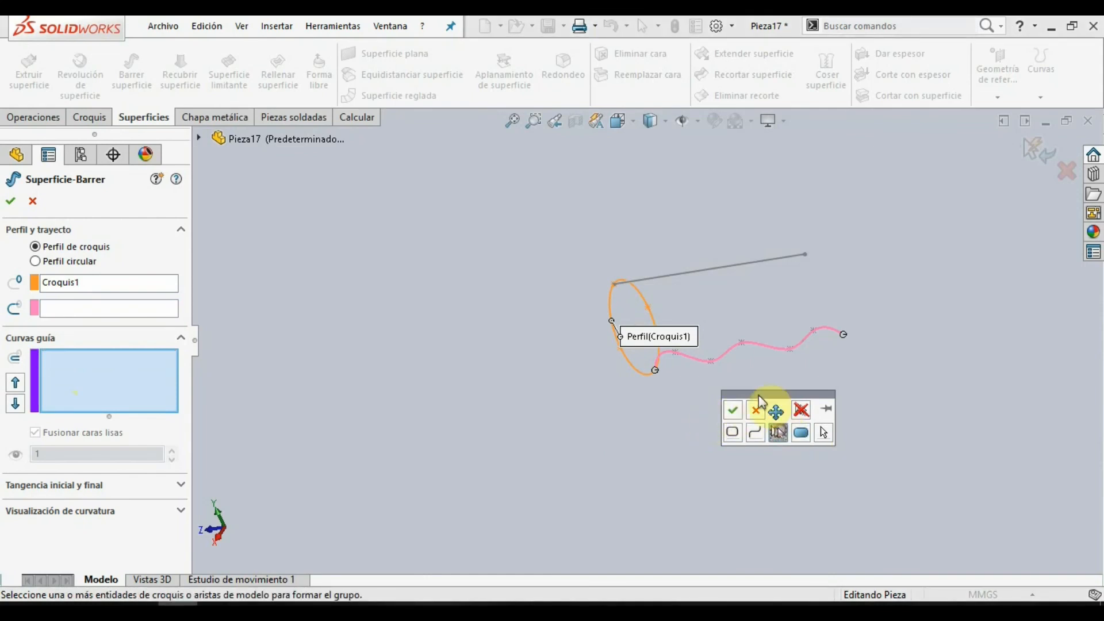
left_click(716, 357)
left_click(732, 410)
left_click(140, 371)
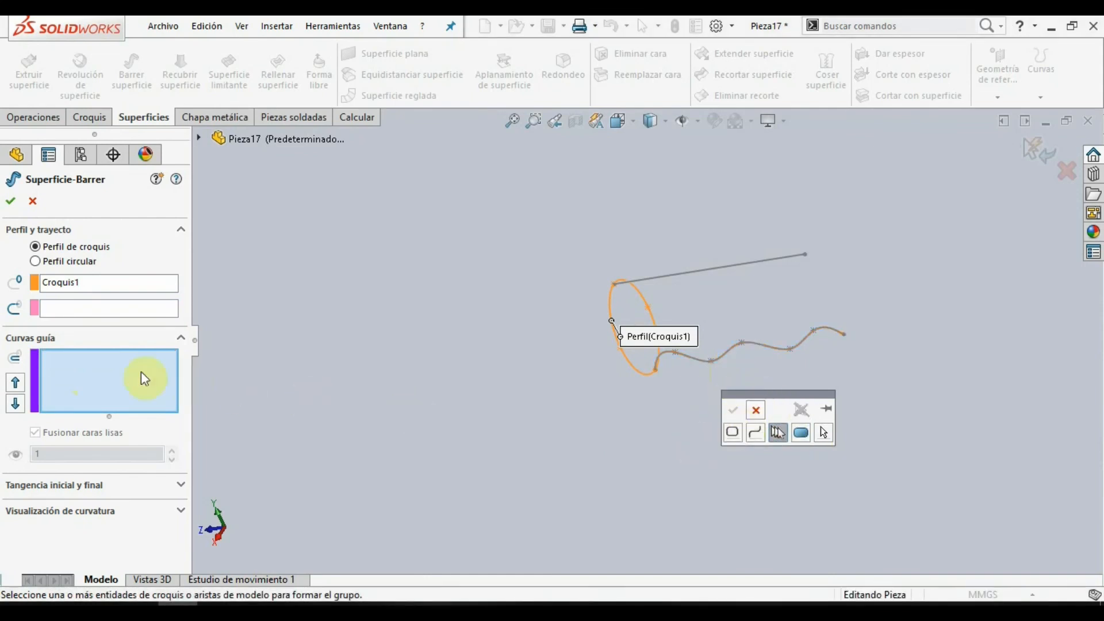
left_click(777, 434)
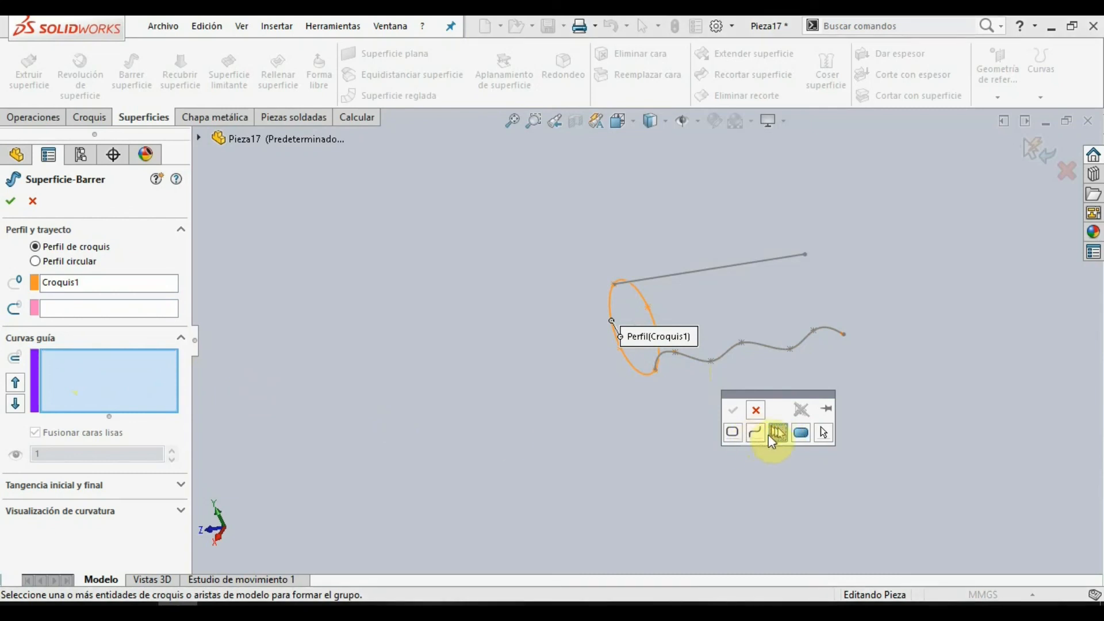
left_click(755, 433)
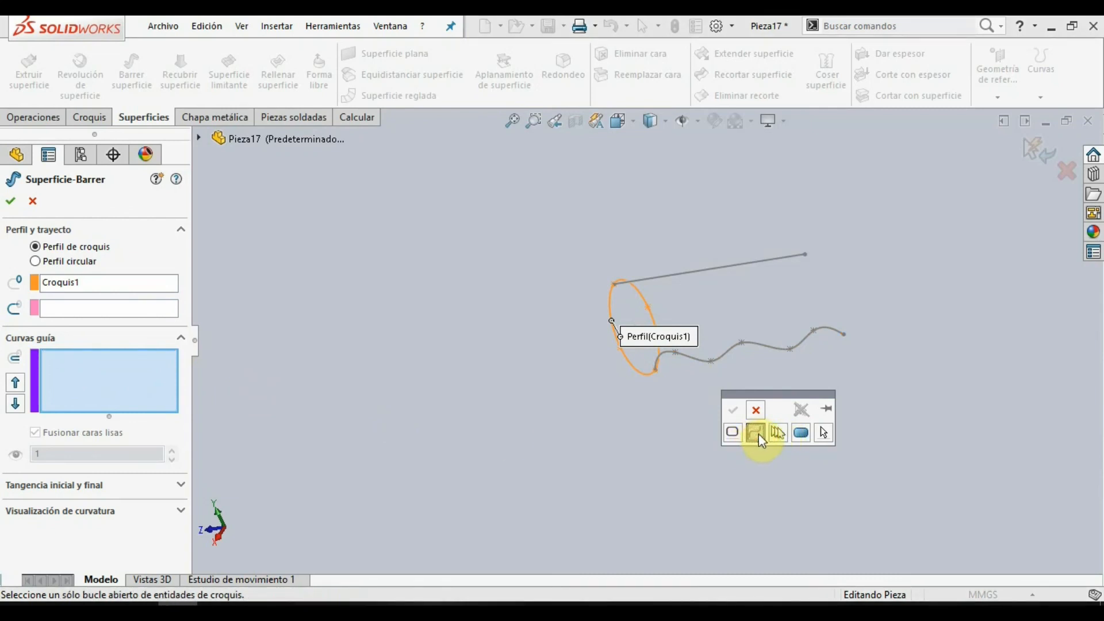
left_click(777, 433)
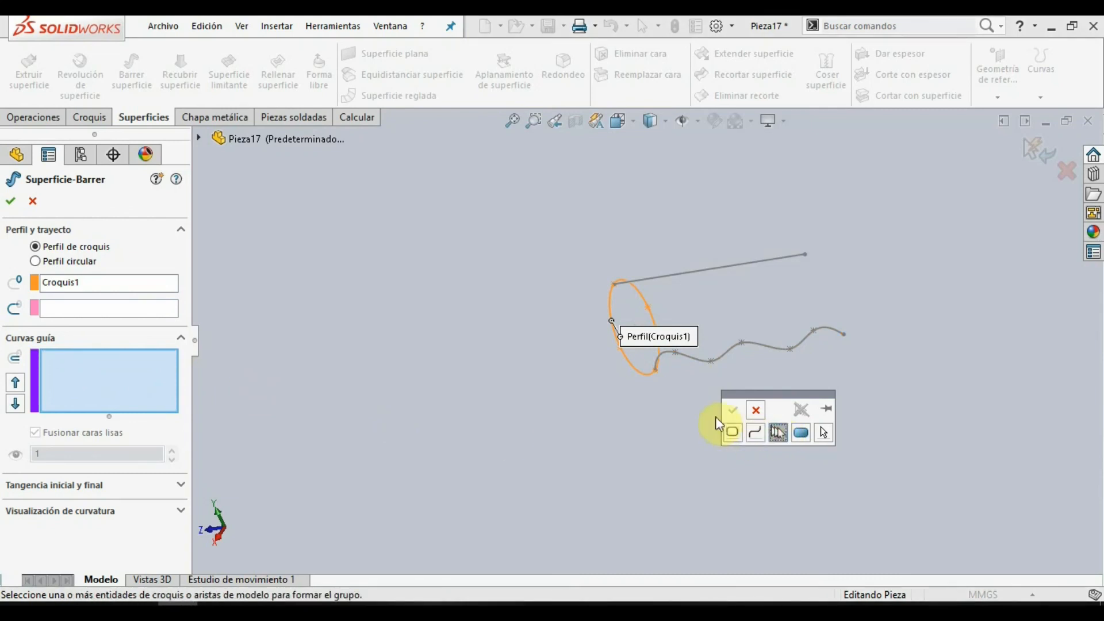
left_click(700, 365)
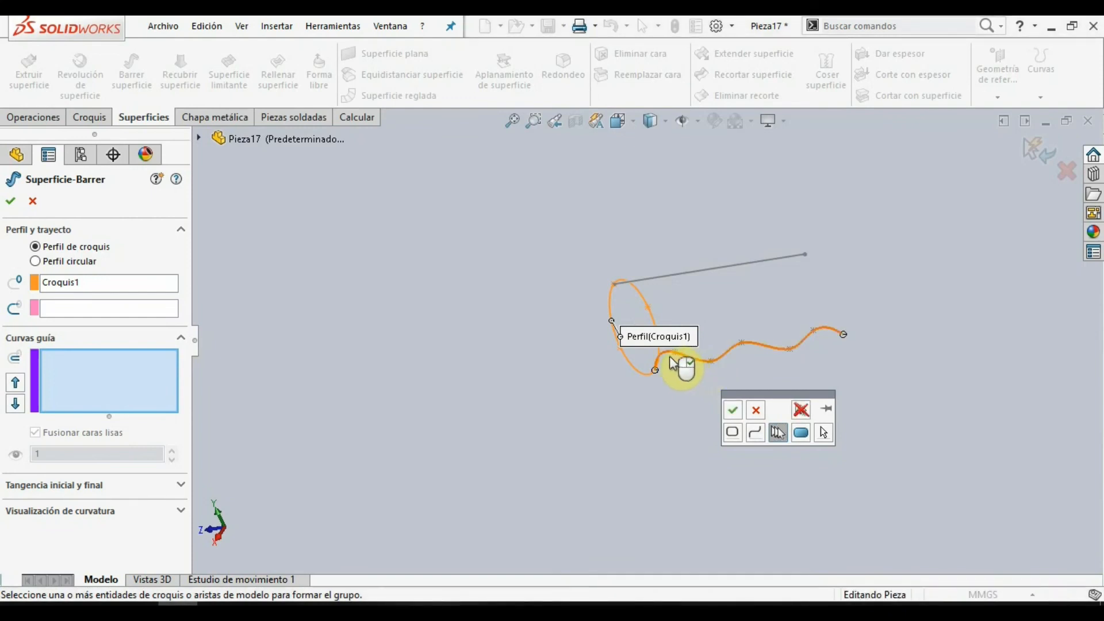
left_click(733, 411)
left_click_drag(765, 310, 828, 409)
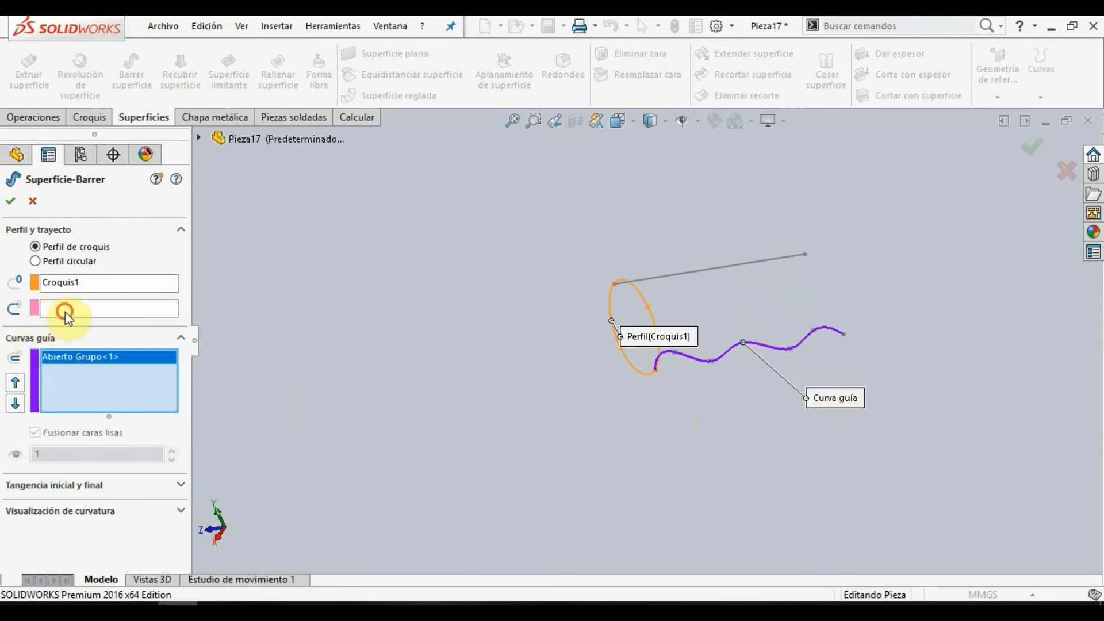
- Assign the straight line alone as the sweep path and create the swept surface
left_click(141, 313)
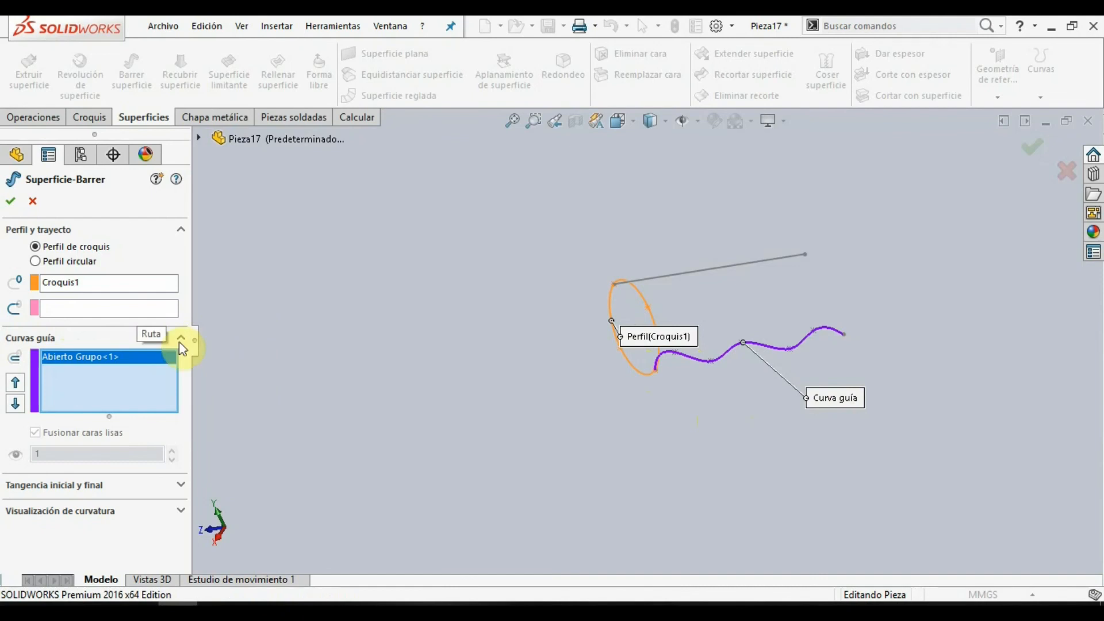
left_click(682, 275)
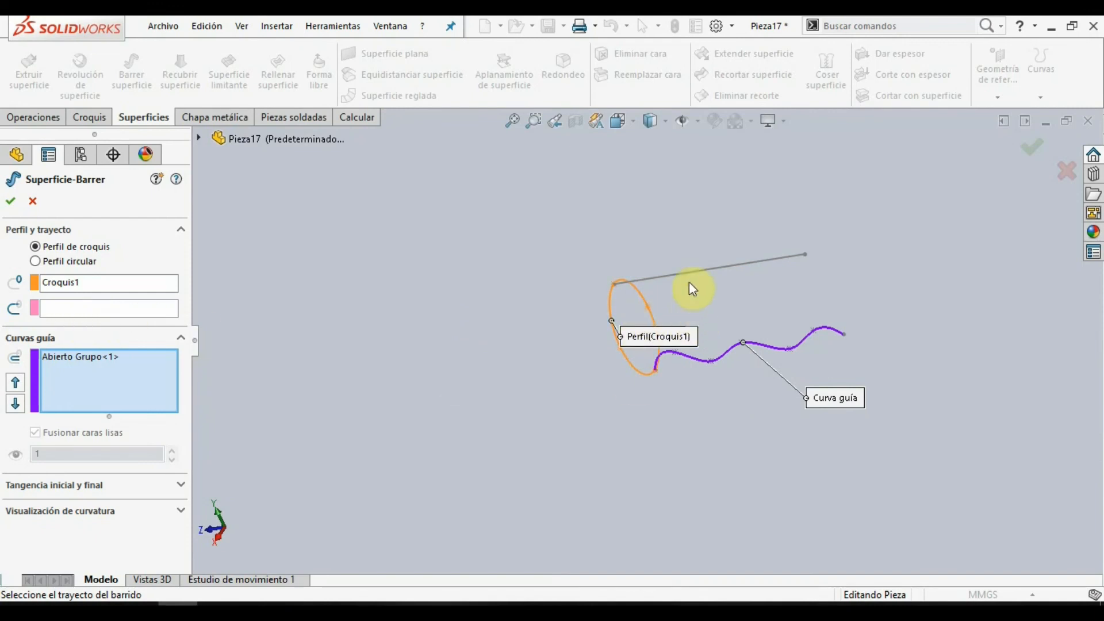
left_click(122, 305)
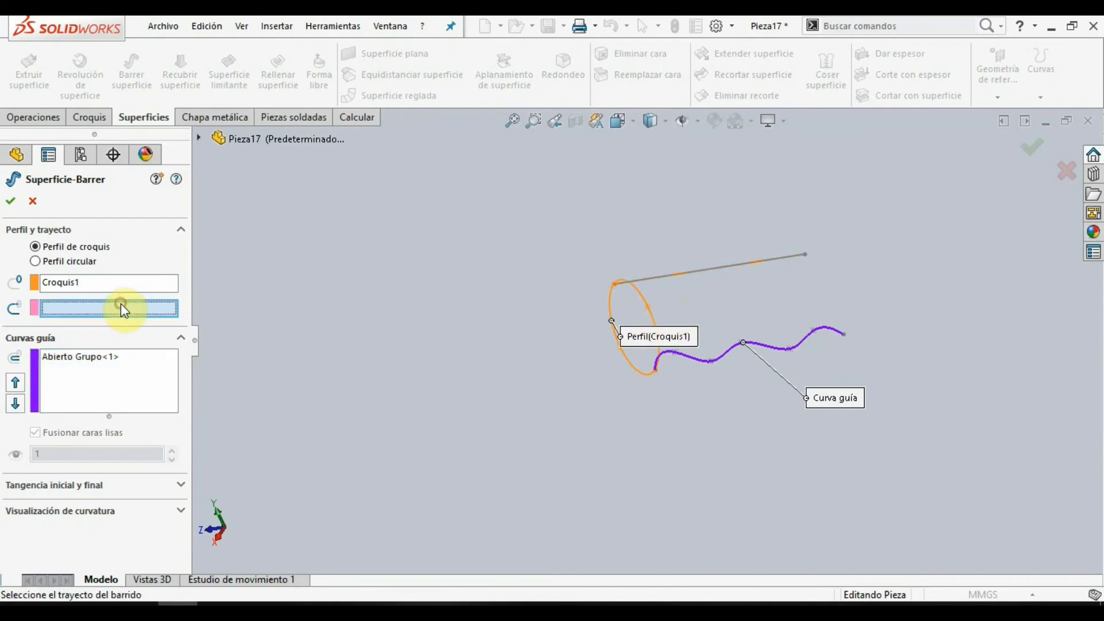
left_click(671, 284)
left_click(733, 263)
left_click(712, 212)
middle_click_drag(504, 353, 509, 373)
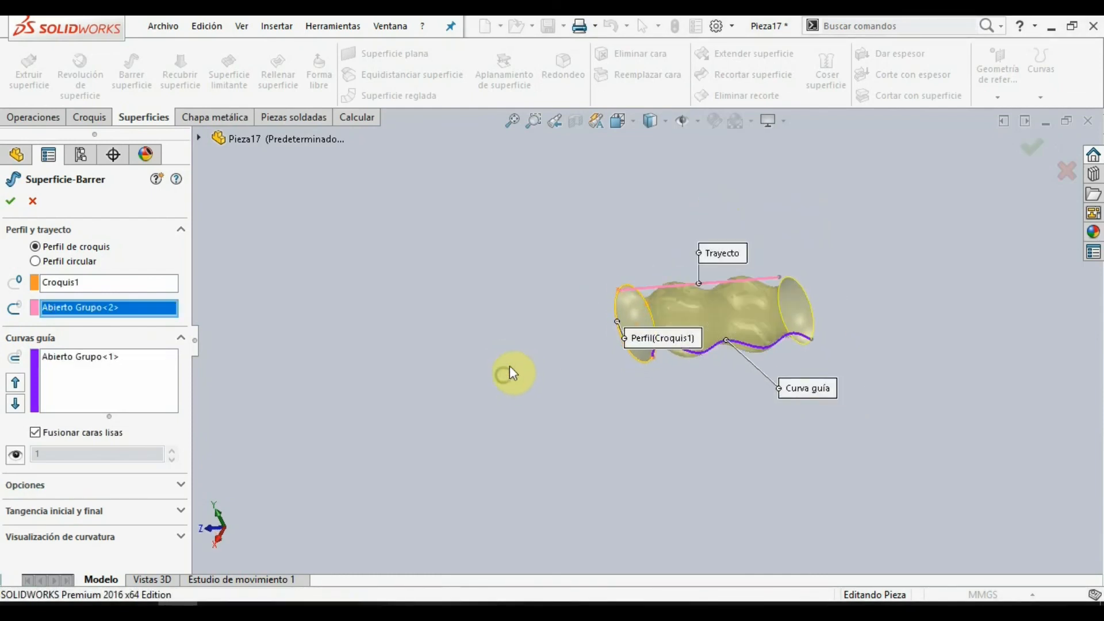
left_click(9, 202)
mouse_move(452, 395)
middle_mouse_down()
mouse_move(567, 328)
mouse_move(611, 352)
mouse_move(621, 345)
mouse_move(599, 329)
mouse_move(512, 364)
mouse_move(505, 327)
middle_mouse_up()
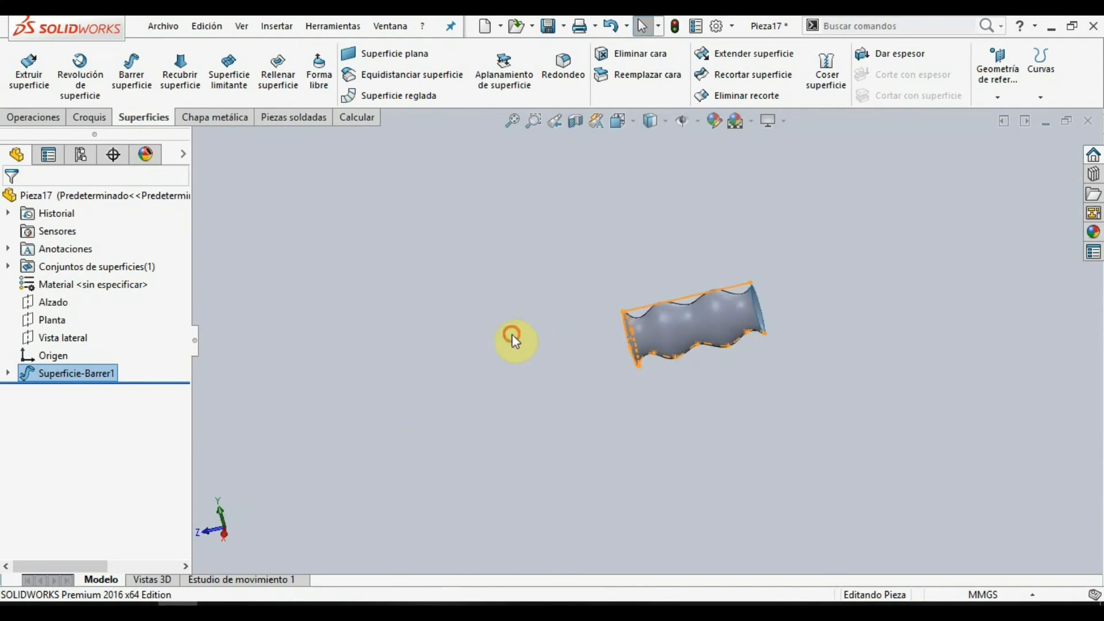
left_click(512, 338)
scroll(713, 387, "down", 3)
mouse_move(712, 387)
middle_mouse_down()
mouse_move(805, 296)
mouse_move(833, 320)
mouse_move(766, 301)
mouse_move(660, 392)
mouse_move(717, 402)
mouse_move(682, 353)
mouse_move(564, 399)
mouse_move(532, 458)
mouse_move(756, 443)
mouse_move(792, 496)
mouse_move(771, 512)
middle_mouse_up()
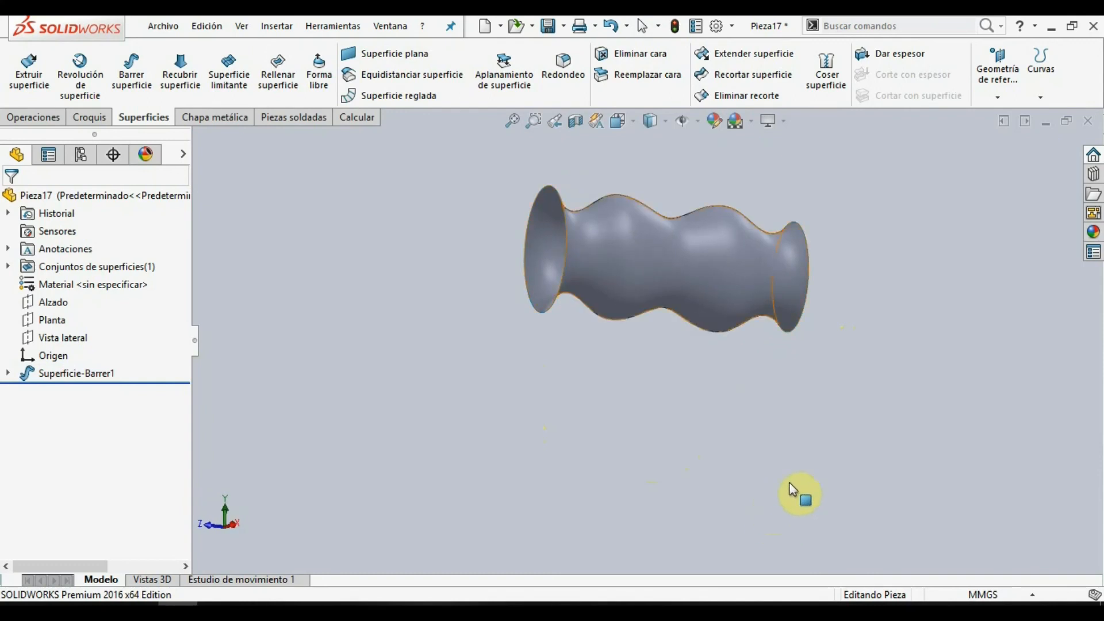